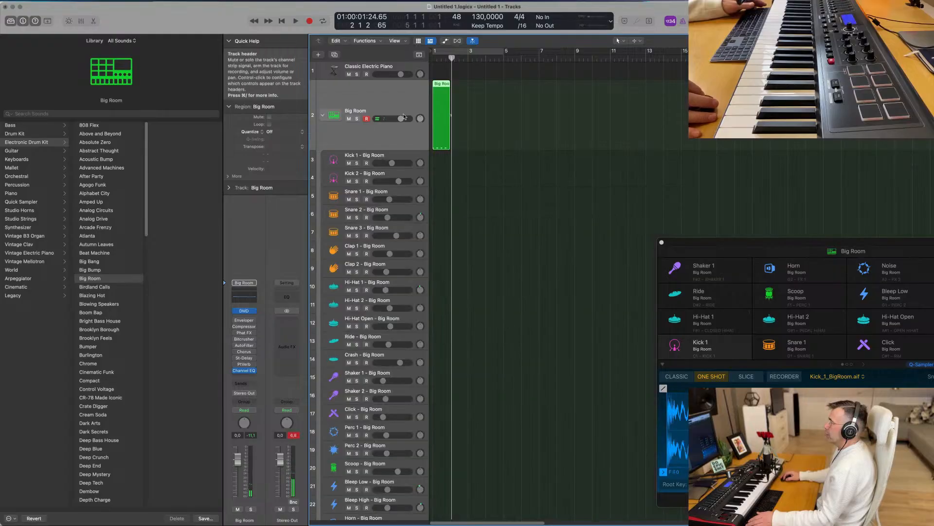
# Move the recorded Big Room region to the Kick 1 track, open its notes in the Piano Roll and quantize them to 1/16 notes.
pyautogui.moveTo(440, 84); pyautogui.dragTo(430, 164)
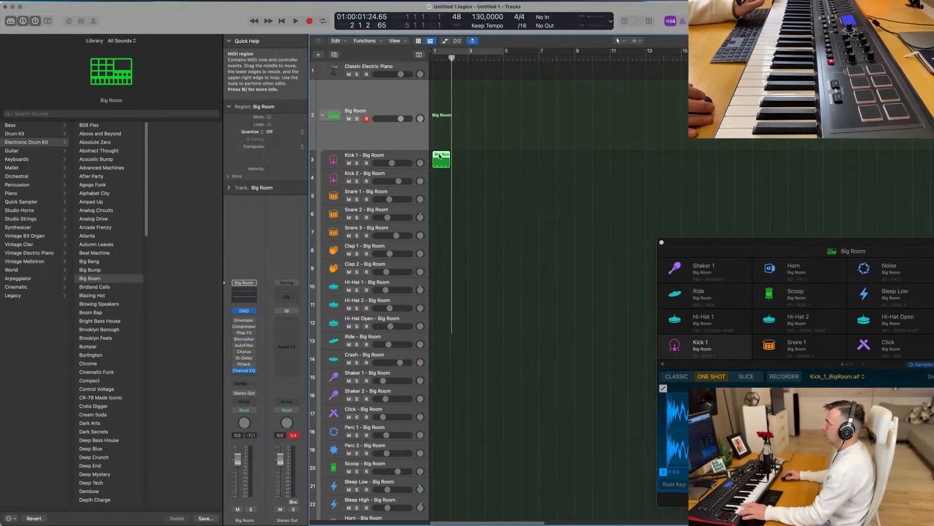
pyautogui.doubleClick(439, 170)
pyautogui.press('super+a')
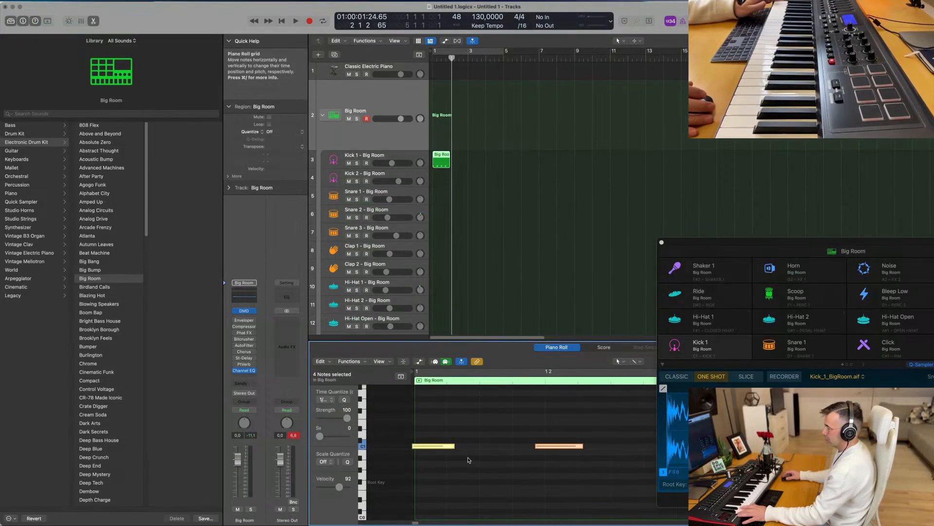
pyautogui.press('q')
pyautogui.press('super+Left')
pyautogui.press('super+Left')
pyautogui.press('super+Left')
pyautogui.press('super+Left')
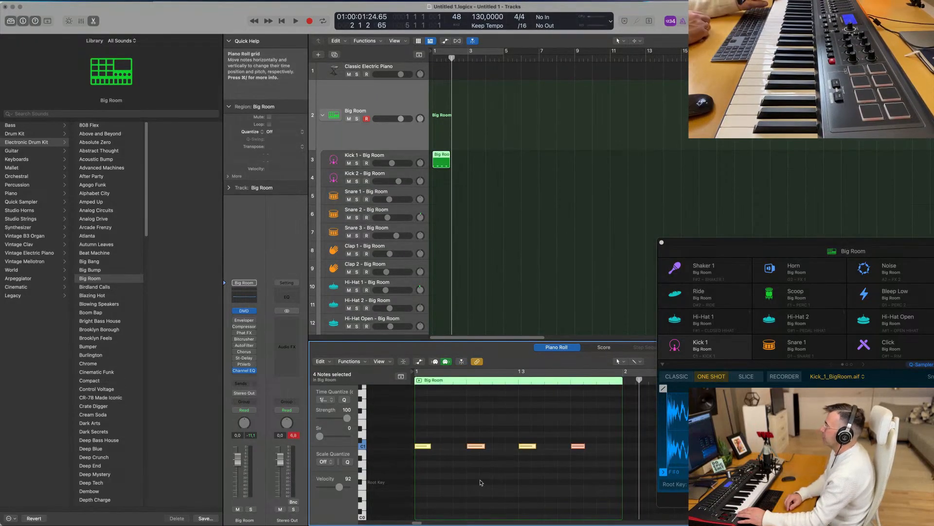
pyautogui.scroll(-3, 488, 441)
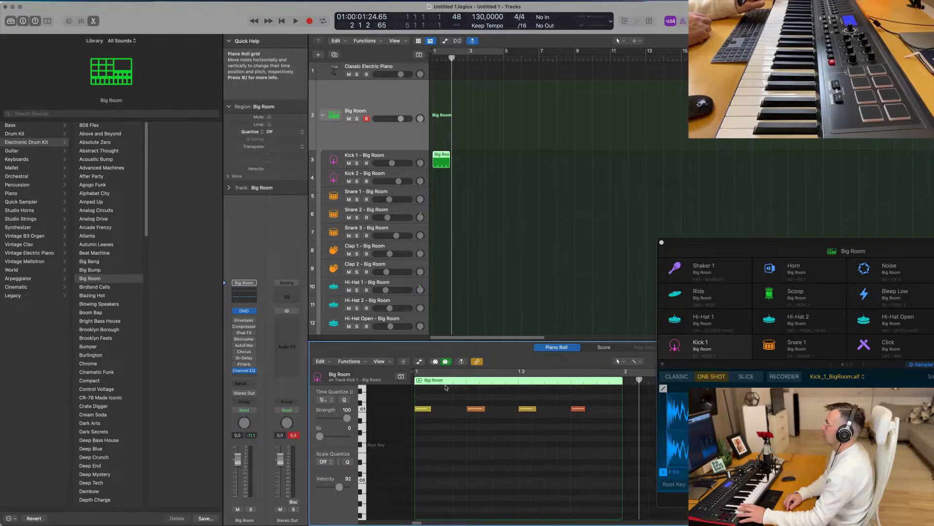
# Show the automation area in the Piano Roll and toggle collapse mode on and back off.
pyautogui.click(418, 361)
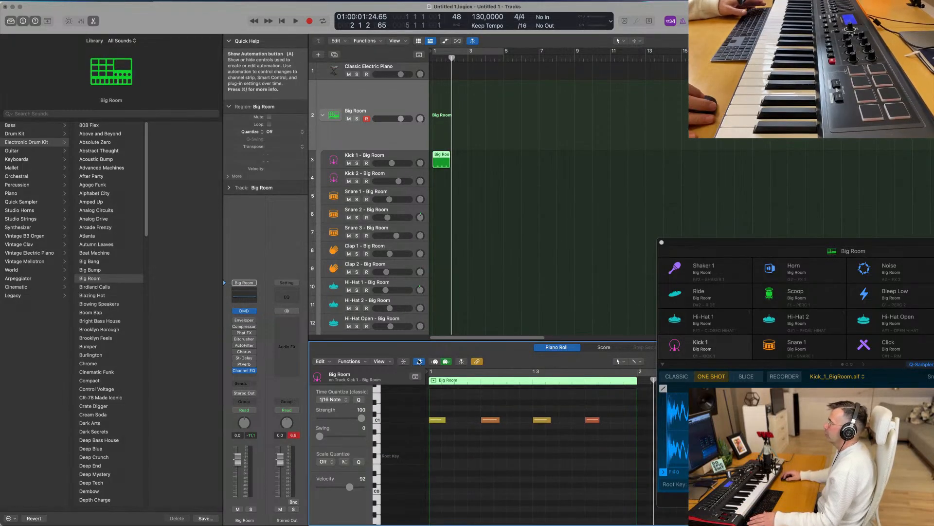
pyautogui.click(403, 361)
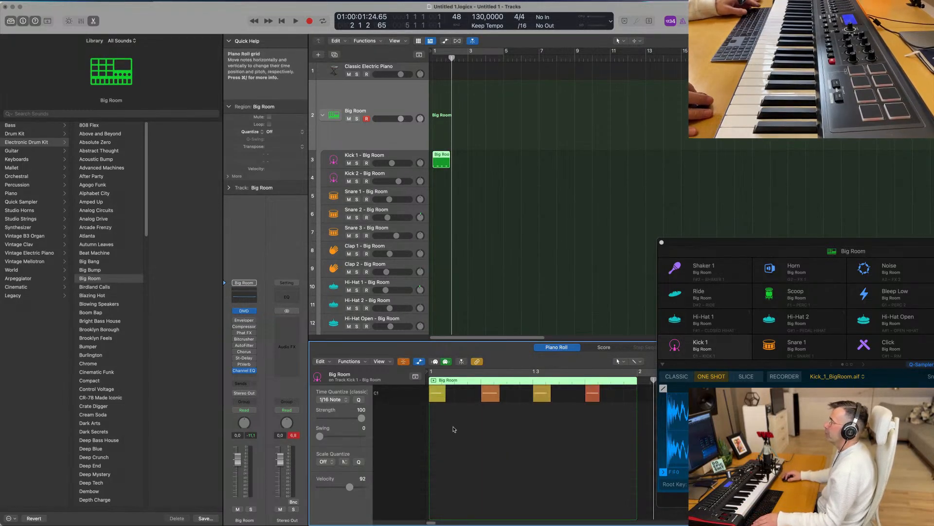
pyautogui.click(404, 362)
pyautogui.scroll(1, 440, 434)
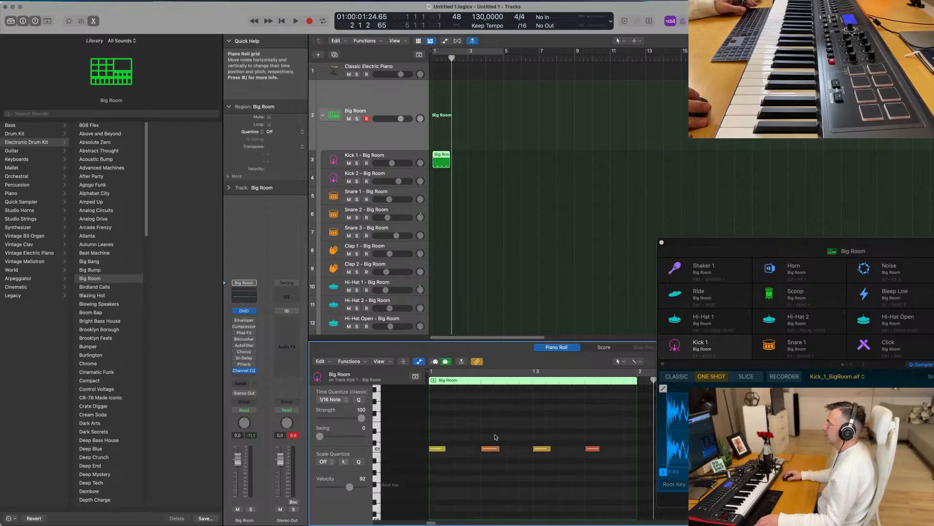
# Delete the last three kick notes and fill beats 2, 3 and 4 with copies of the first note.
pyautogui.moveTo(494, 440); pyautogui.dragTo(627, 462)
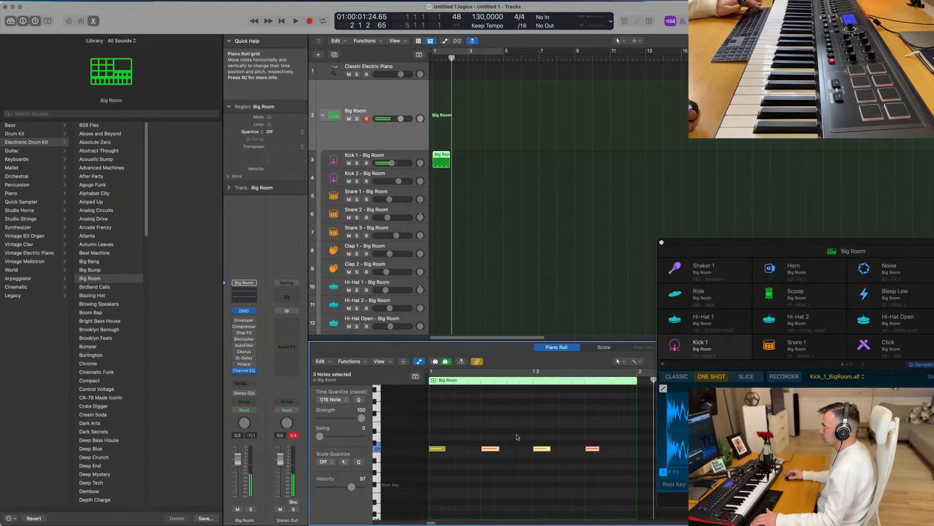
pyautogui.click(430, 448)
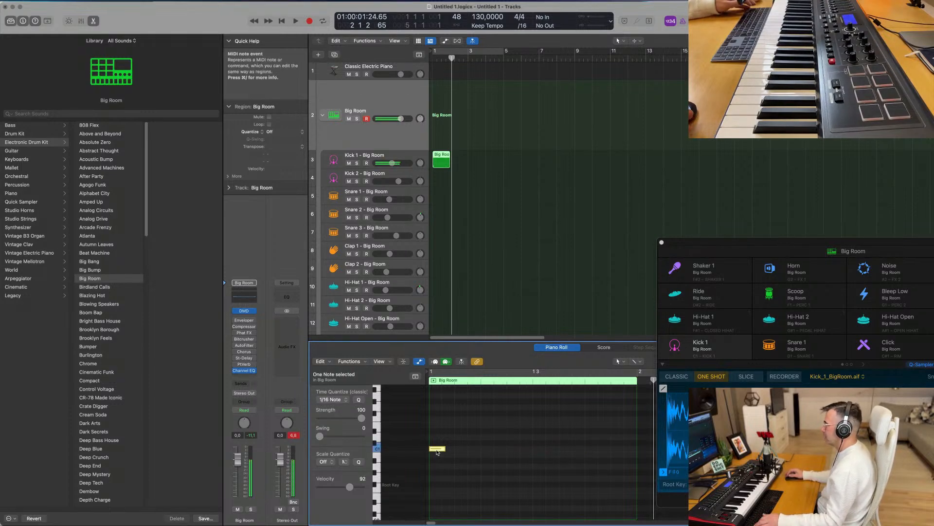
pyautogui.moveTo(436, 451); pyautogui.dragTo(539, 450)
pyautogui.click(457, 448)
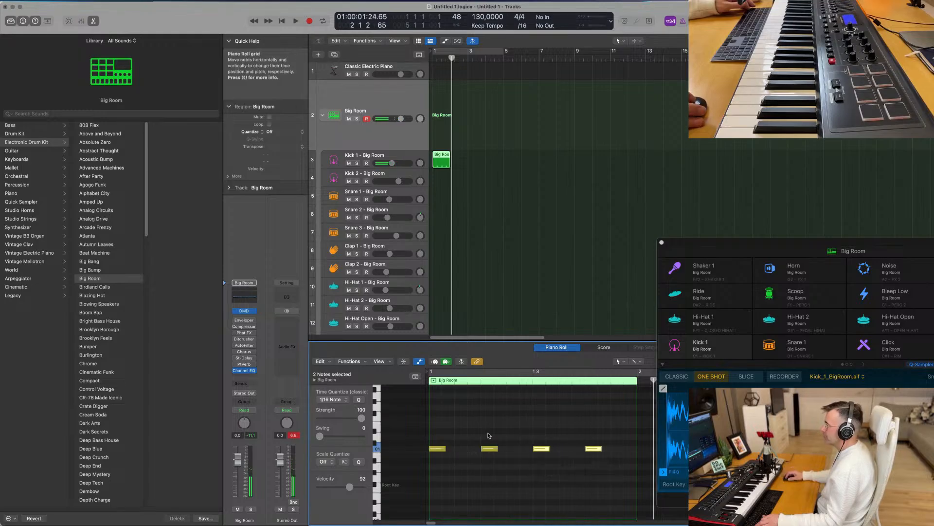
# Select all four kick notes and transpose them down about seven semitones.
pyautogui.moveTo(603, 441); pyautogui.dragTo(431, 454)
pyautogui.hotkey('alt', 'Down')
pyautogui.hotkey('alt', 'Down')
pyautogui.hotkey('alt', 'Down')
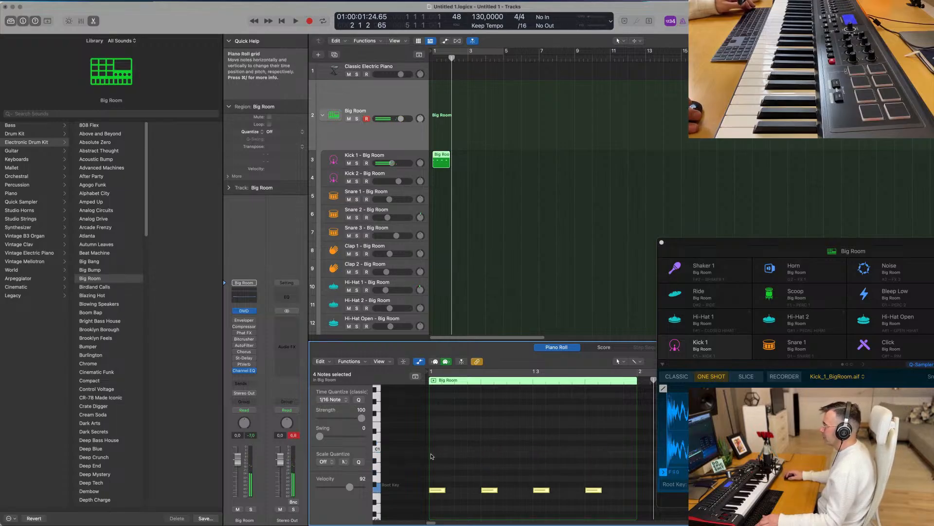
# Turn on cycle playback for bars 1 to 4 and audition the Kick 1 pattern.
pyautogui.click(444, 156)
pyautogui.press('c')
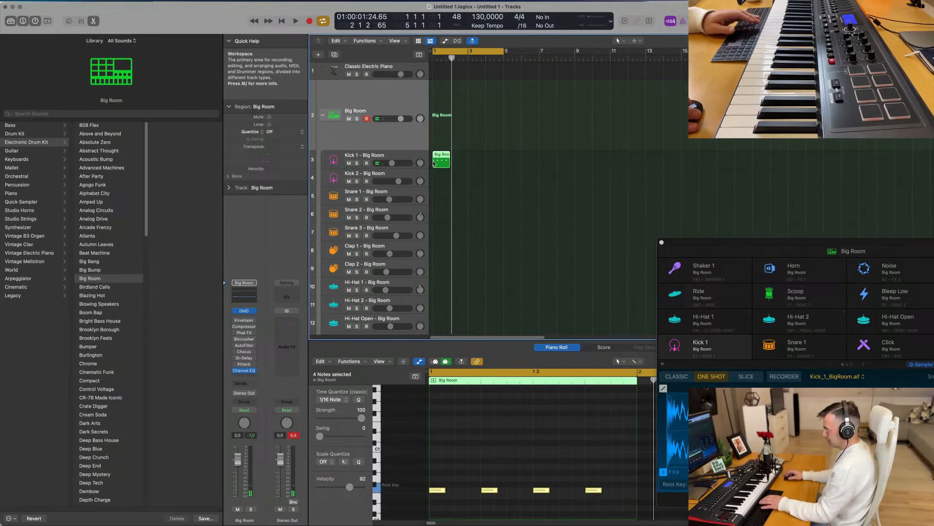
pyautogui.press('space')
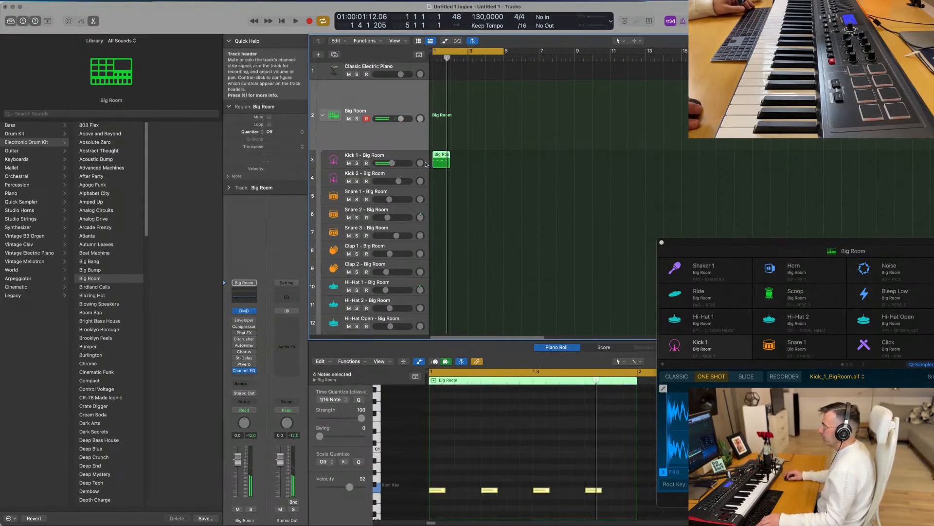
# Repeat the Kick 1 region to fill bars 1 to 4 and play the loop.
pyautogui.press('super+r')
pyautogui.click(436, 175)
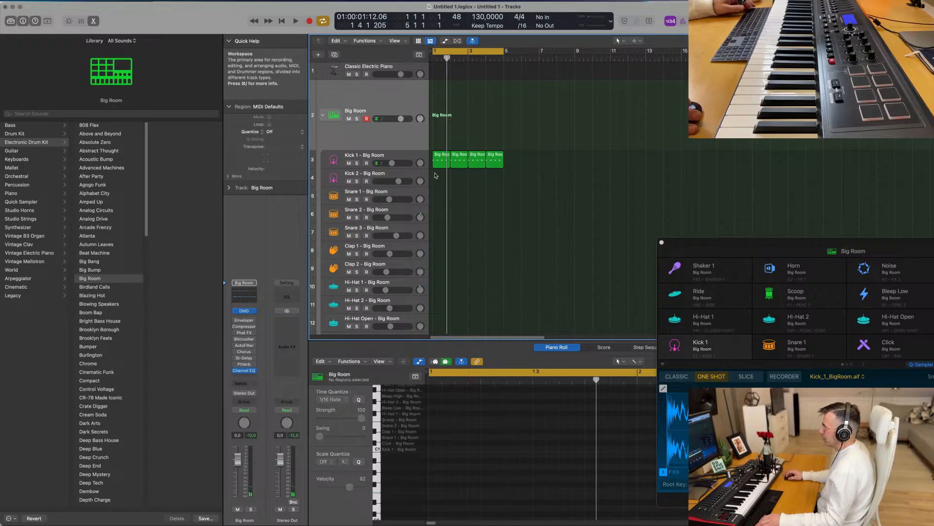
pyautogui.click(417, 159)
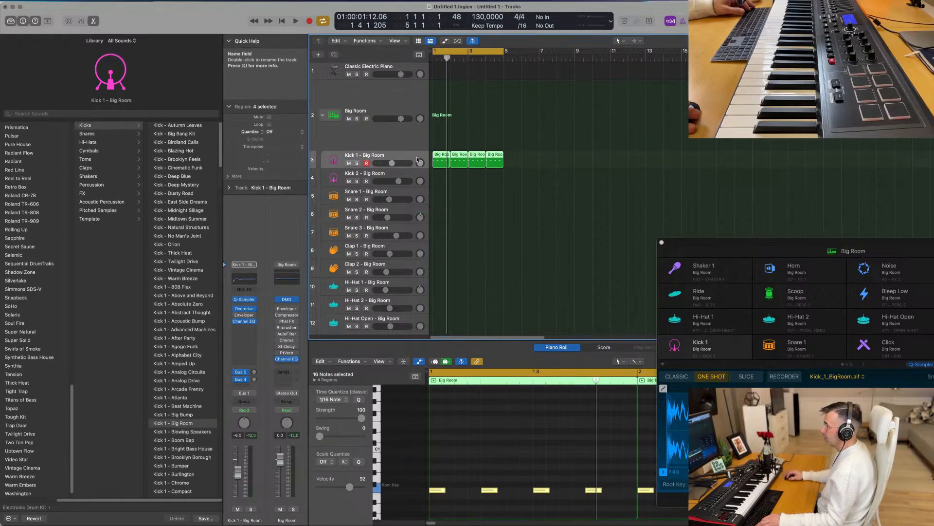
pyautogui.click(558, 223)
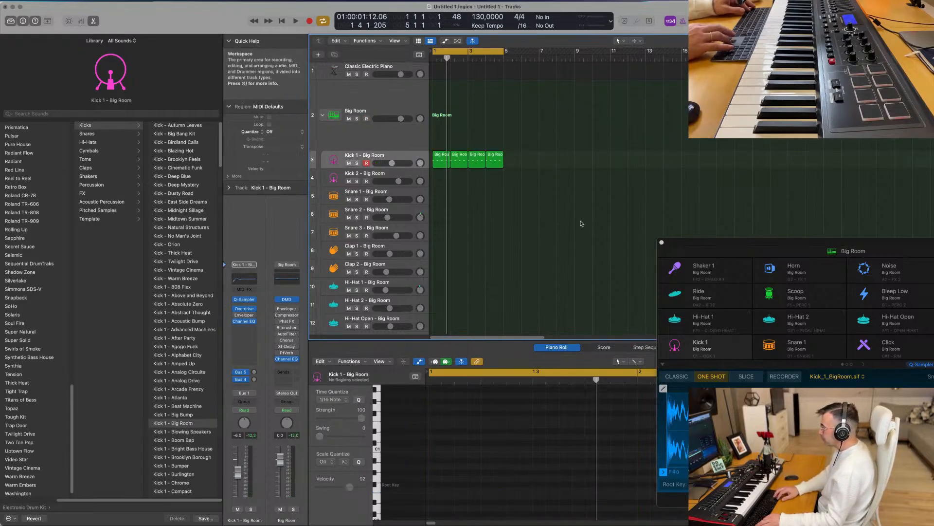
pyautogui.press('space')
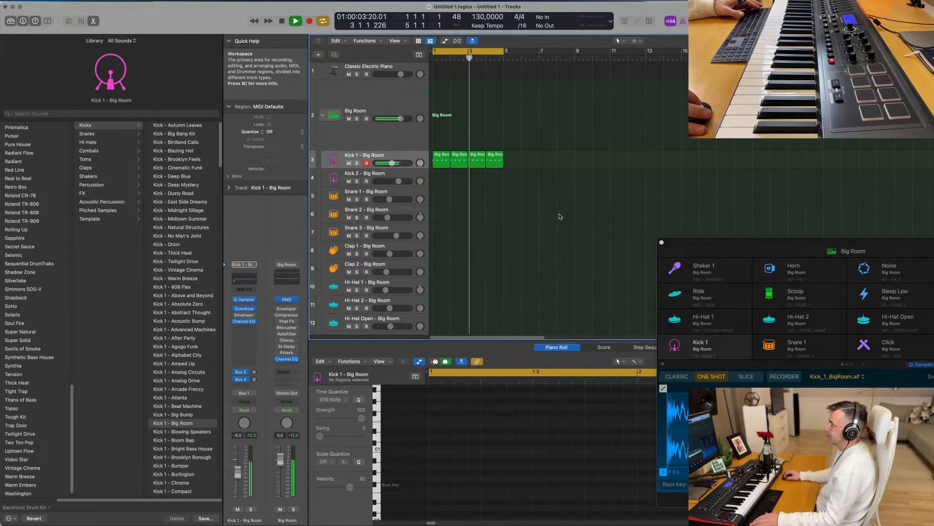
# Copy the first Kick 1 region to the Snare 1 track and delete its notes on beats 1 and 3.
pyautogui.click(435, 165)
pyautogui.scroll(-1, 446, 177)
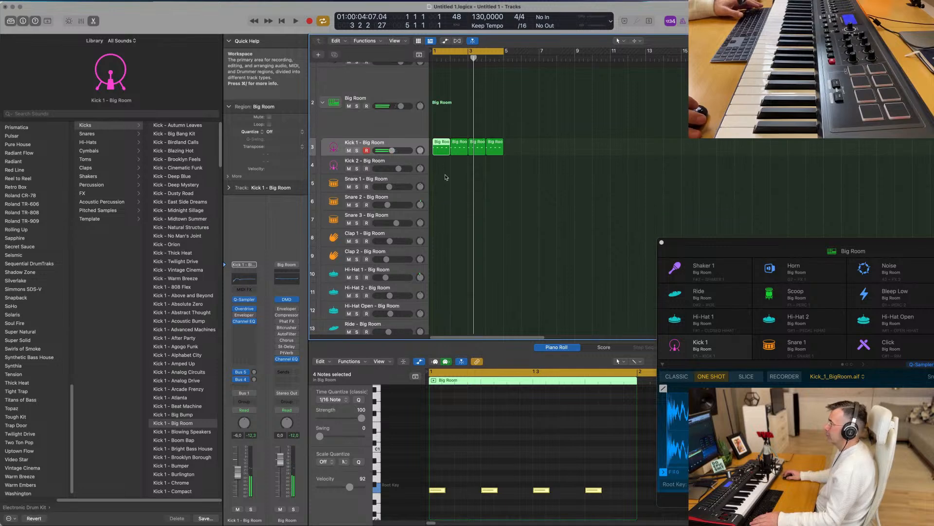
pyautogui.moveTo(441, 151); pyautogui.dragTo(442, 188)
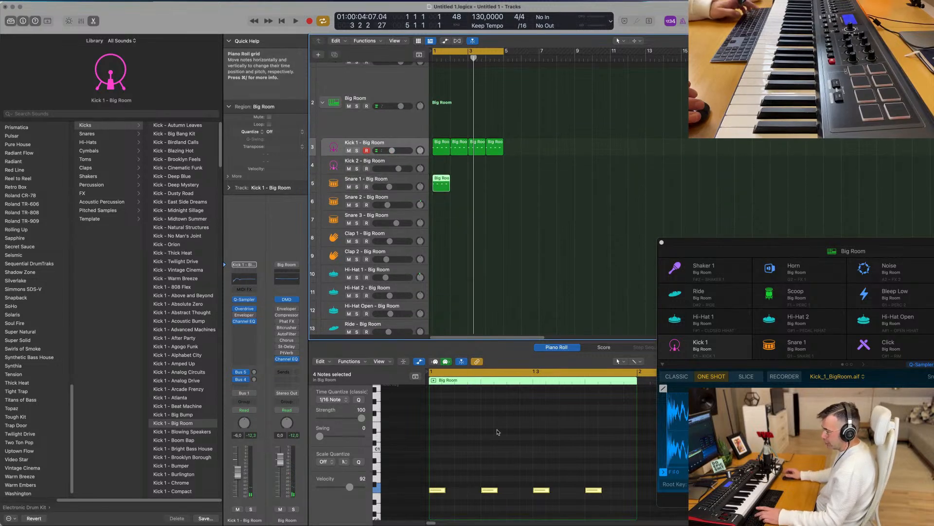
pyautogui.moveTo(416, 497); pyautogui.dragTo(416, 498)
pyautogui.press('Delete')
pyautogui.moveTo(518, 463); pyautogui.dragTo(549, 503)
pyautogui.press('Delete')
# Transpose the two remaining snare notes up one octave and audition them with the kick.
pyautogui.moveTo(488, 465); pyautogui.dragTo(617, 506)
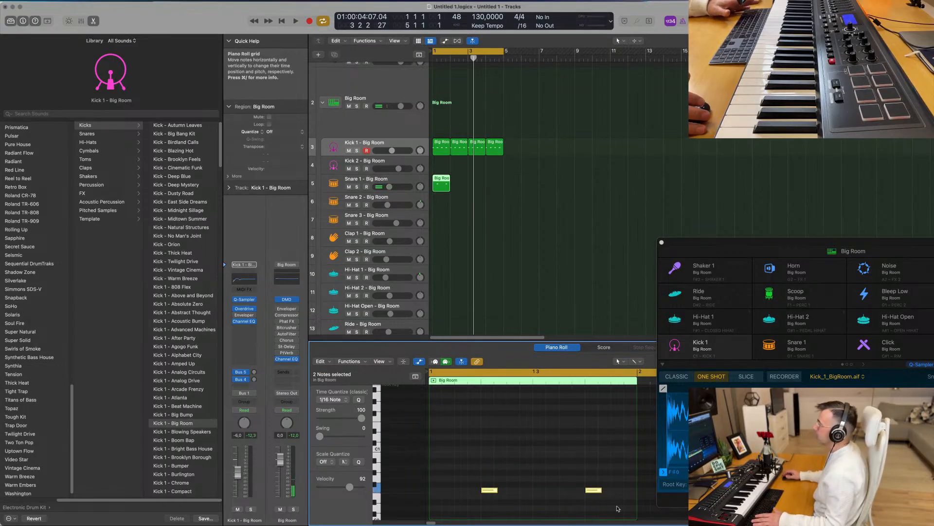
pyautogui.press('space')
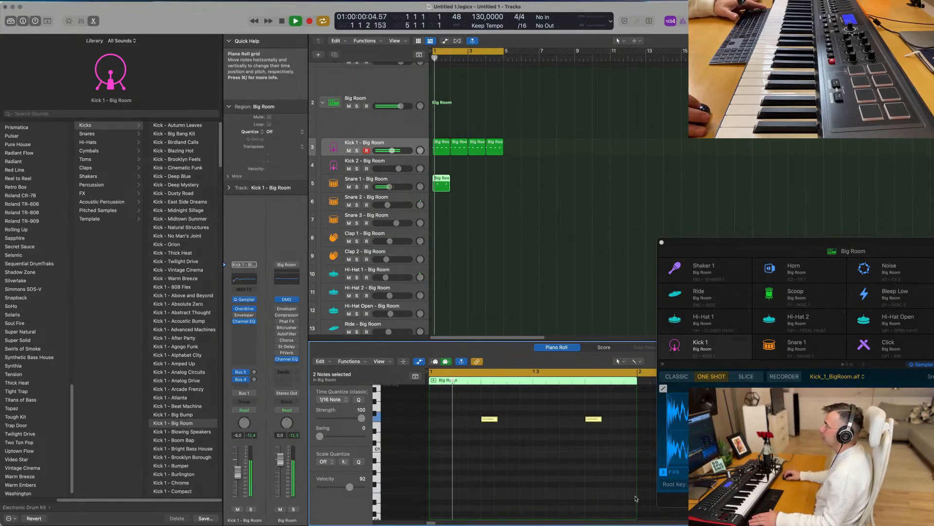
pyautogui.press('space')
# Repeat the Snare 1 region to fill bars 1 to 4.
pyautogui.moveTo(478, 175); pyautogui.dragTo(447, 184)
pyautogui.press('super+r')
pyautogui.press('super+r')
pyautogui.press('super+r')
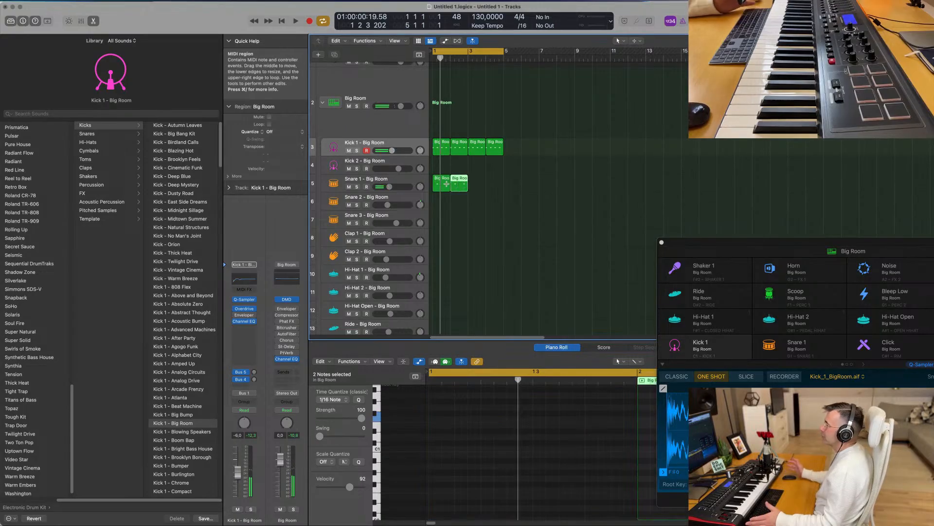
# Copy the first Kick 1 region to the Hi-Hat 1 track, shift its notes to the off-beats, transpose them up and audition.
pyautogui.moveTo(440, 144); pyautogui.dragTo(437, 290)
pyautogui.moveTo(609, 457); pyautogui.dragTo(466, 488)
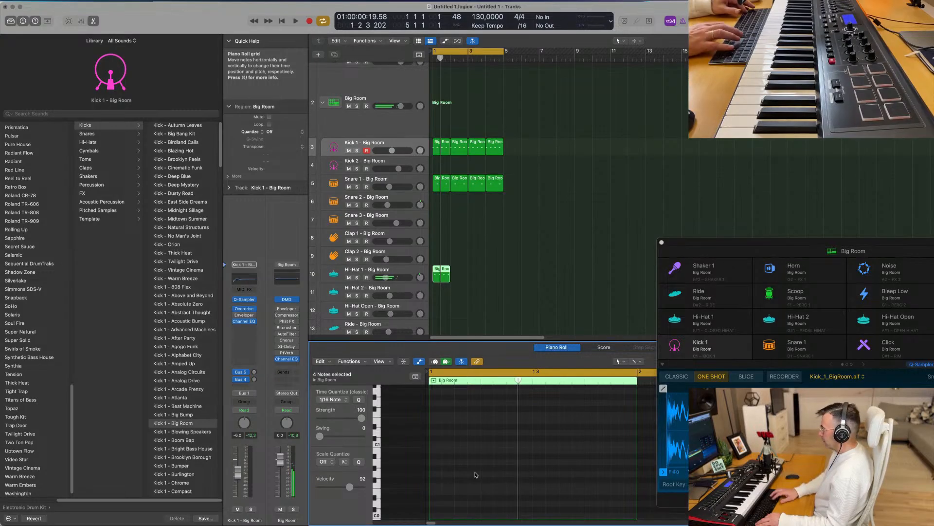
pyautogui.press('space')
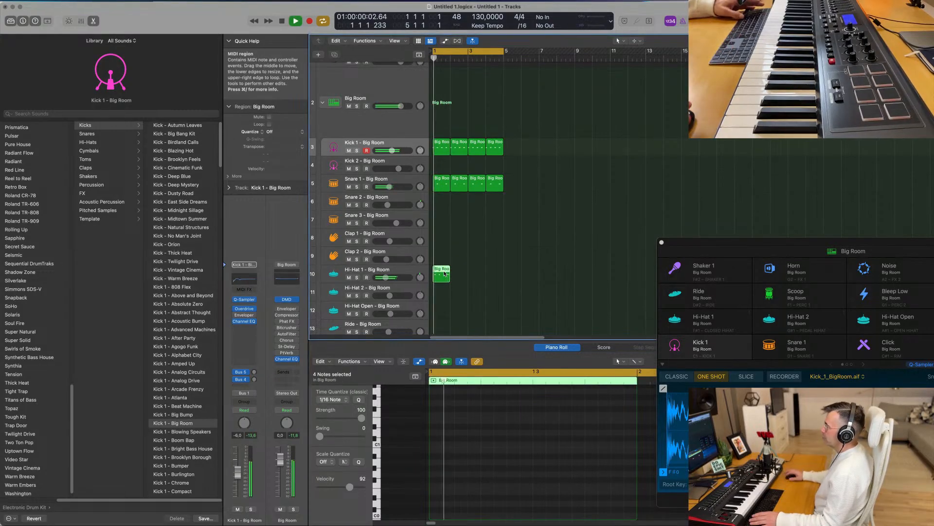
# Repeat the Hi-Hat 1 region to fill bars 1 to 4.
pyautogui.press('super+r')
pyautogui.press('super+r')
pyautogui.press('super+r')
# Move the four Hi-Hat 1 regions to the Hi-Hat 2 track and lower that track's volume to about -11.8 dB.
pyautogui.scroll(-8, 522, 207)
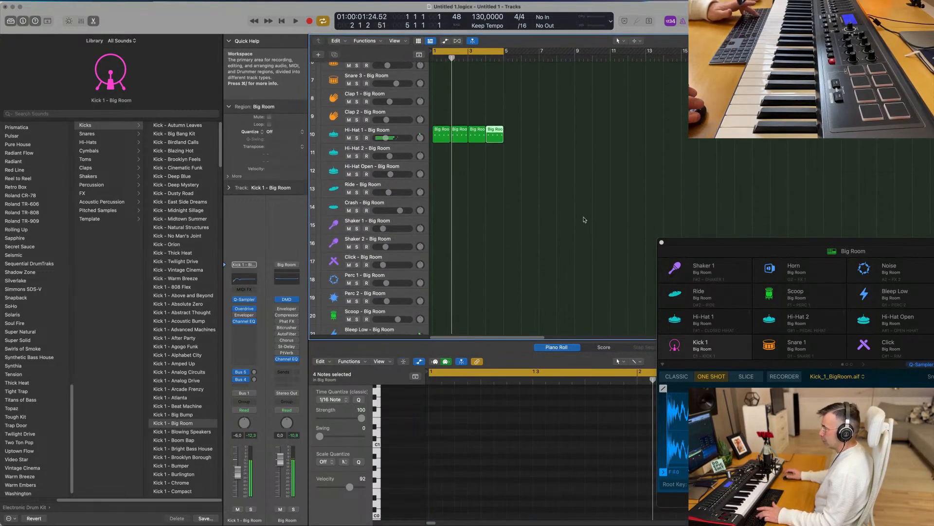
pyautogui.scroll(2, 521, 208)
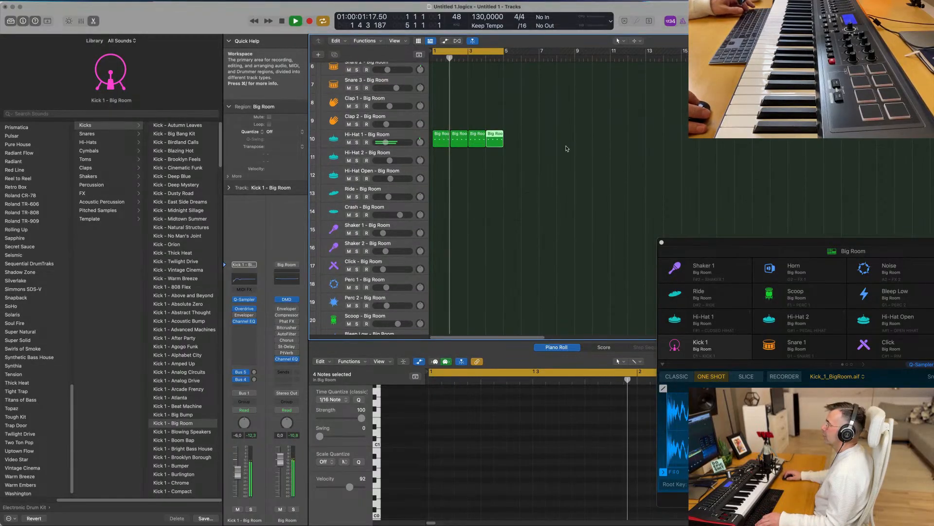
pyautogui.moveTo(552, 141); pyautogui.dragTo(523, 144)
pyautogui.moveTo(435, 153); pyautogui.dragTo(444, 160)
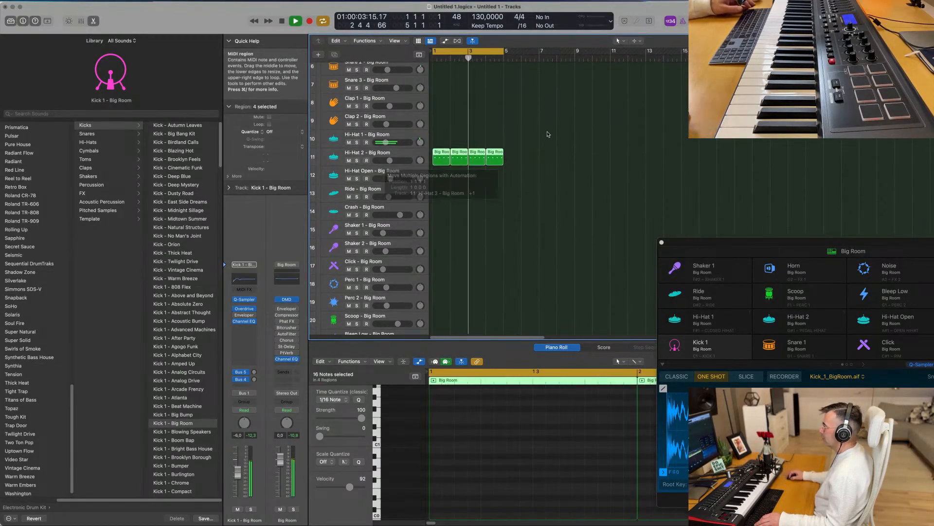
pyautogui.click(361, 154)
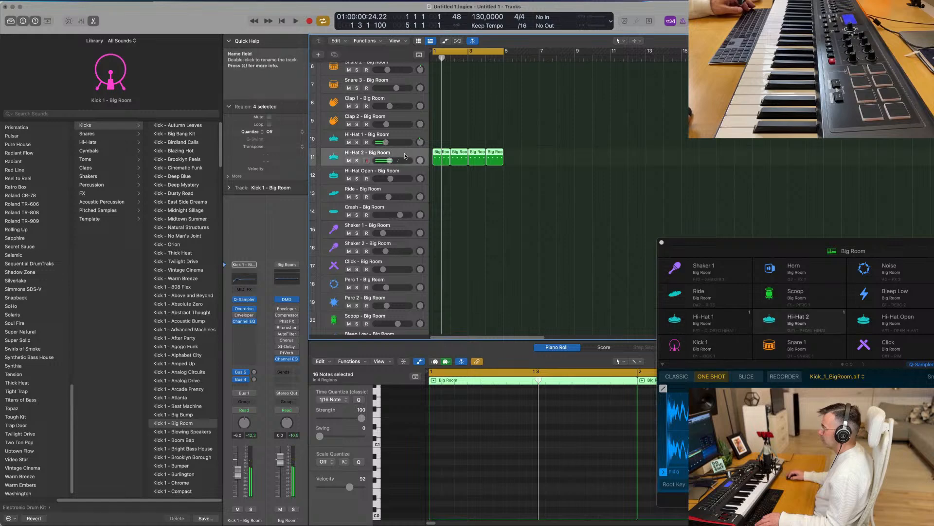
pyautogui.moveTo(237, 476); pyautogui.dragTo(237, 479)
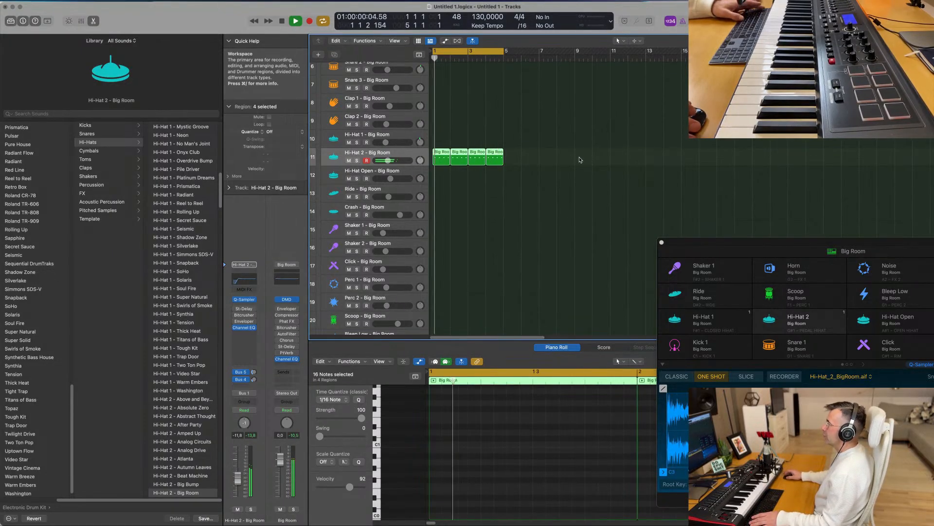
# Reduce the track height and copy the first Hi-Hat 2 region to the Ride track.
pyautogui.scroll(-2, 486, 189)
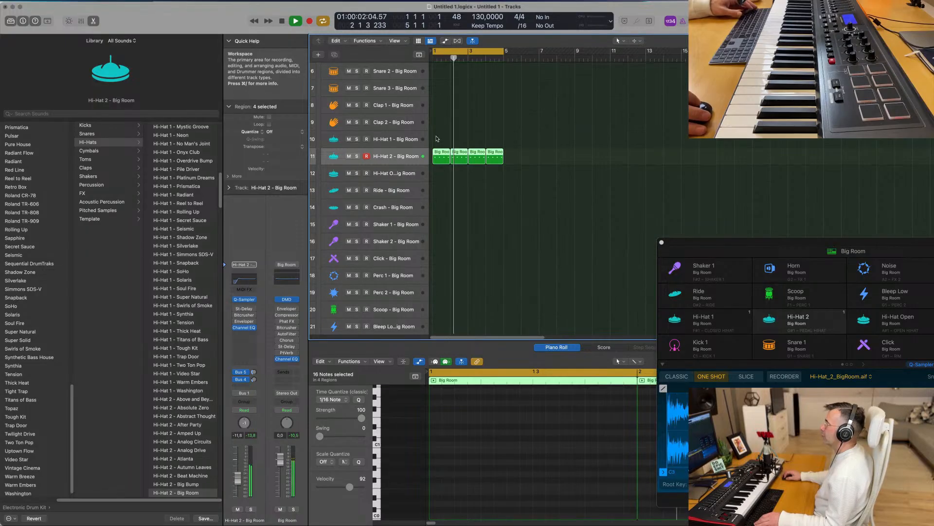
pyautogui.click(440, 153)
pyautogui.moveTo(439, 153); pyautogui.dragTo(441, 197)
pyautogui.press('space')
# Move the four ride notes back an eighth note onto the beats, transpose them up one octave and audition them.
pyautogui.moveTo(455, 435); pyautogui.dragTo(638, 461)
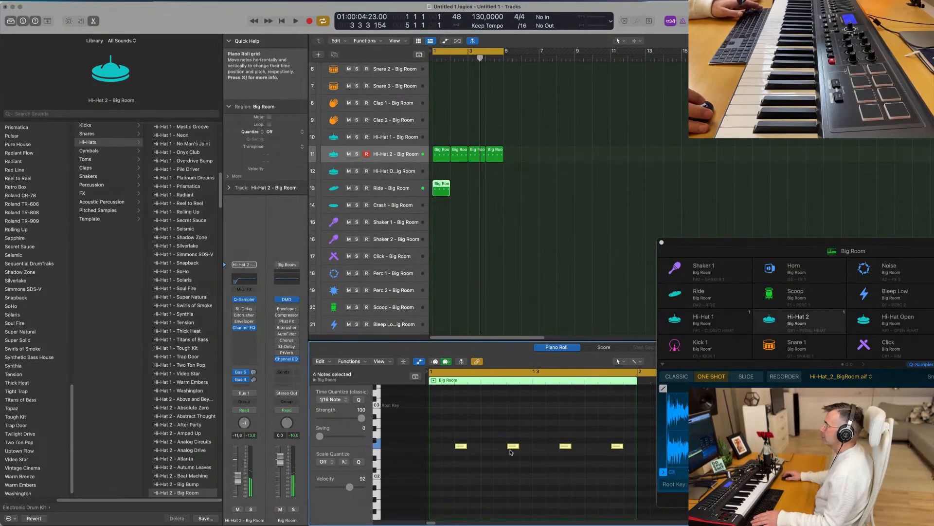
pyautogui.moveTo(462, 448); pyautogui.dragTo(437, 448)
pyautogui.press('space')
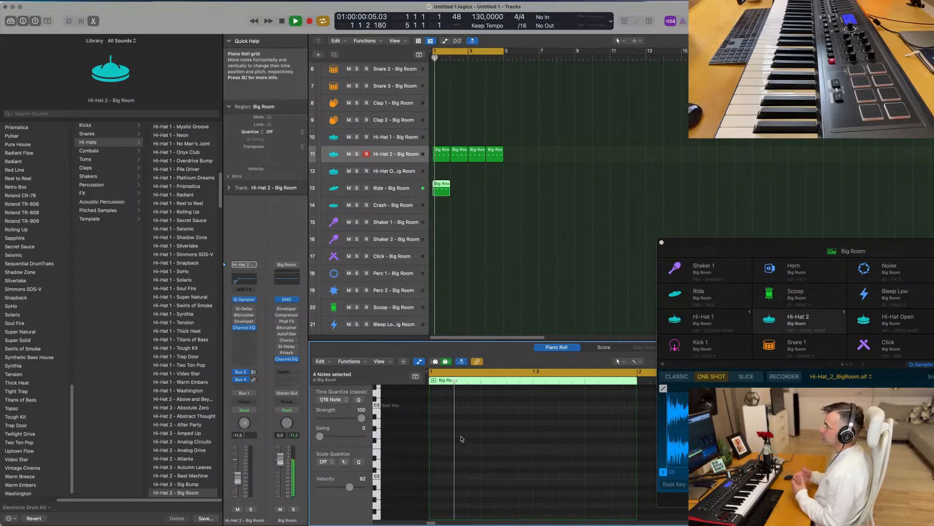
# Lower the Ride track's volume to about -18.5 dB and repeat its region to fill bars 1 to 4.
pyautogui.click(411, 188)
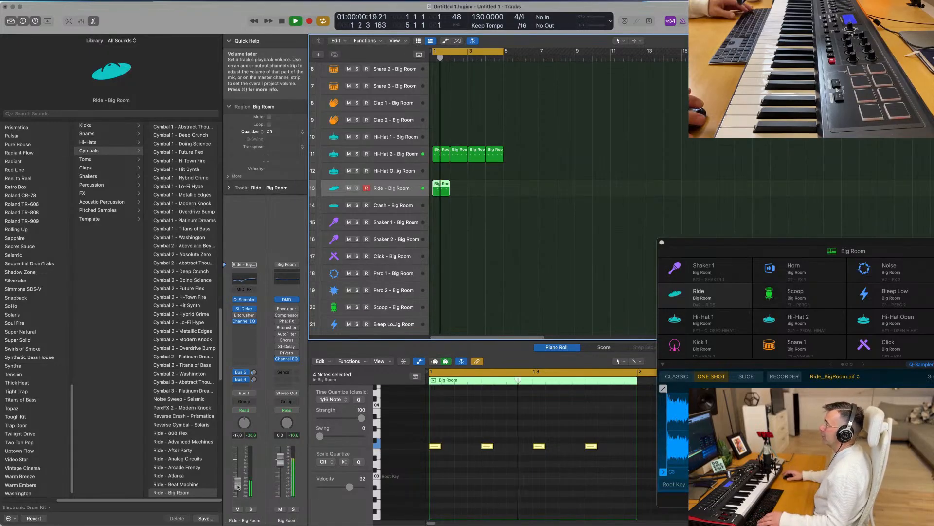
pyautogui.press('space')
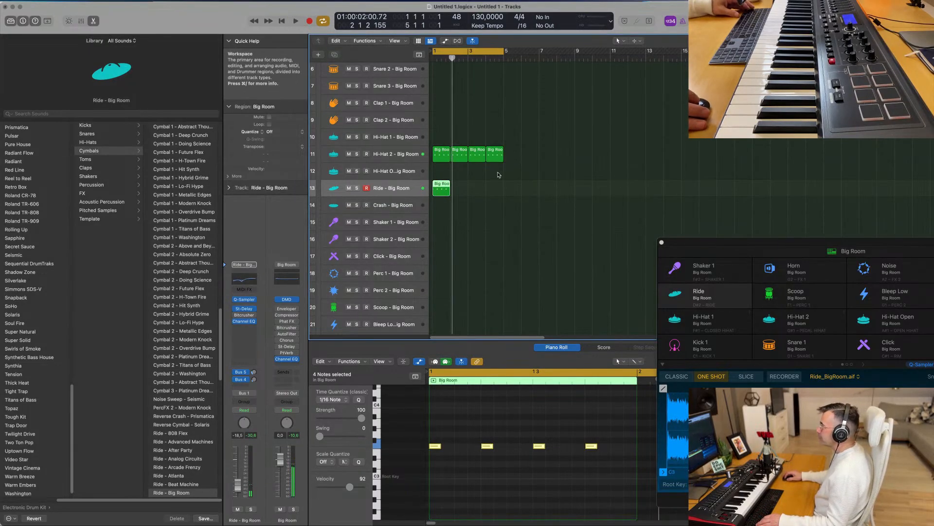
pyautogui.moveTo(497, 178); pyautogui.dragTo(422, 196)
pyautogui.press('super+r')
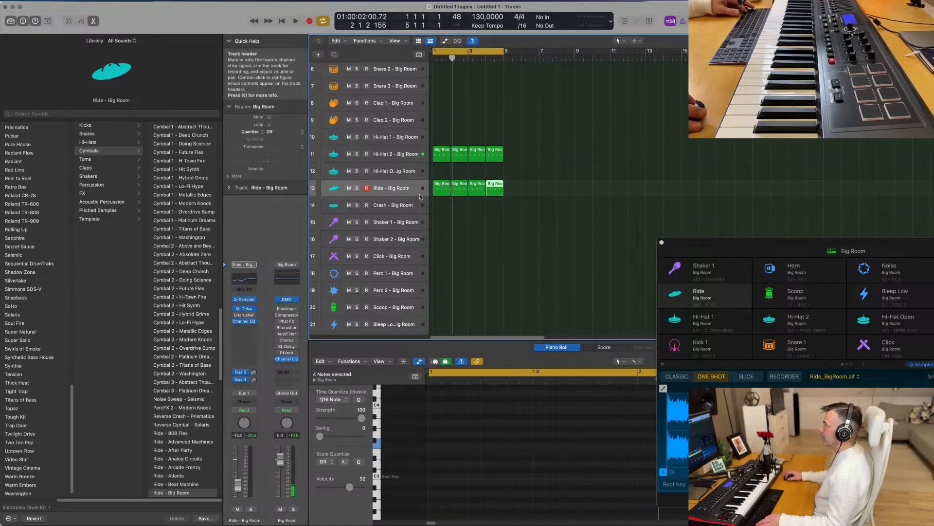
# Play the loop and copy the first Hi-Hat 2 region to the start of the Shaker 2 track.
pyautogui.scroll(-2, 467, 195)
pyautogui.press('space')
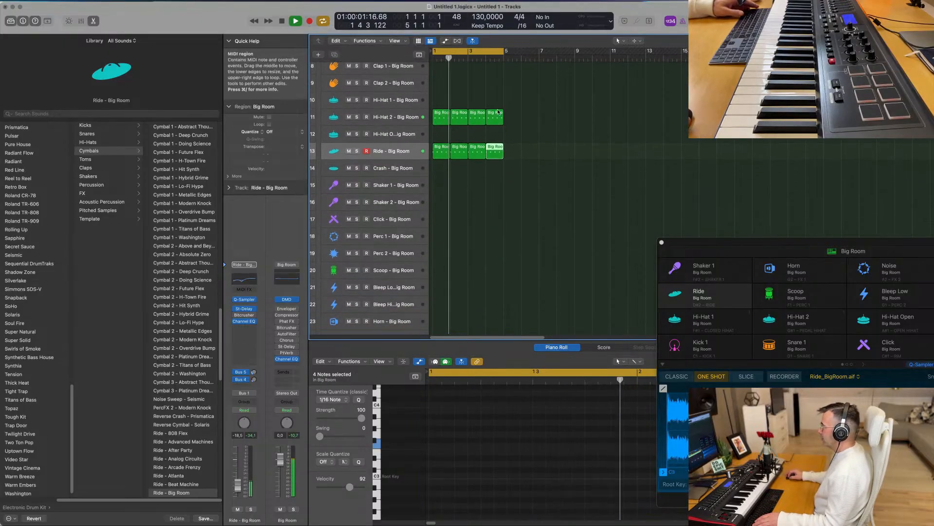
pyautogui.moveTo(444, 117); pyautogui.dragTo(441, 202)
pyautogui.press('space')
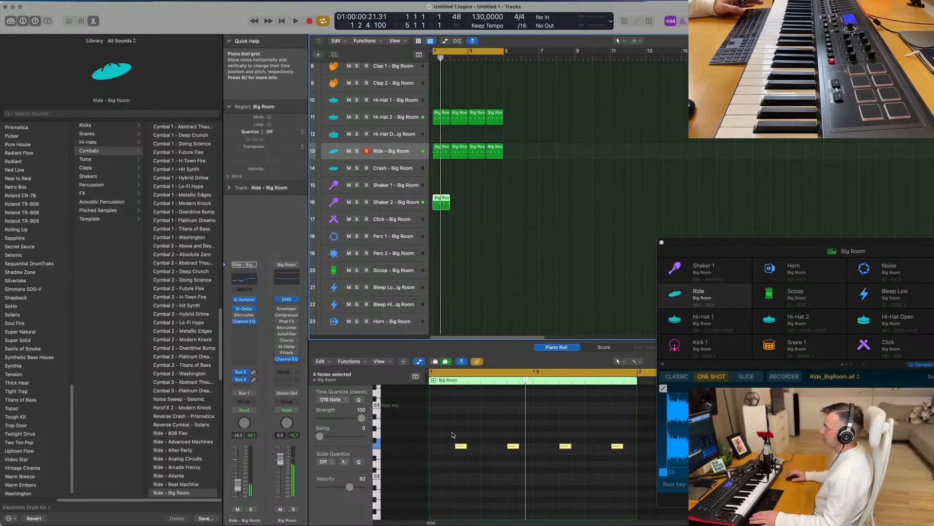
# Rework the four Shaker 2 notes into a three-pitch pattern on the first, second and fourth sixteenths of each beat, and audition it.
pyautogui.moveTo(460, 449); pyautogui.dragTo(471, 429)
pyautogui.press('space')
pyautogui.press('space')
pyautogui.press('space')
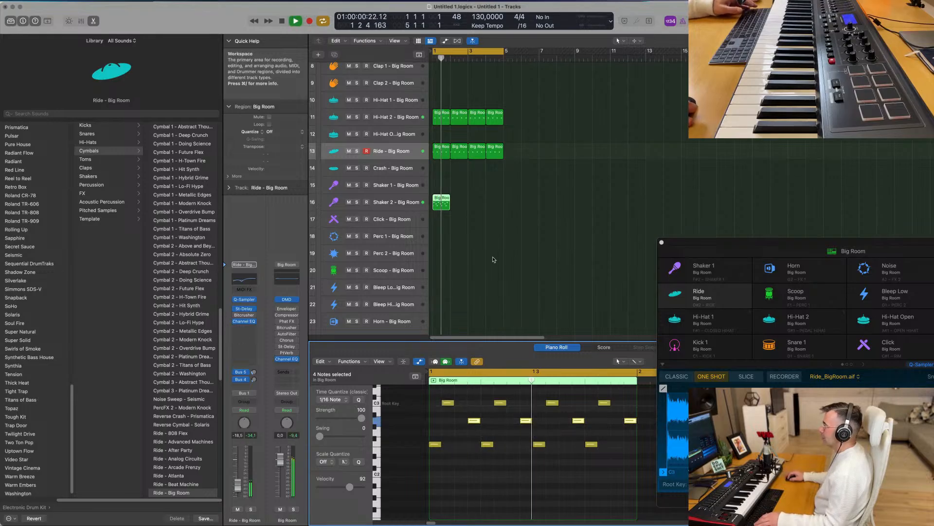
pyautogui.press('space')
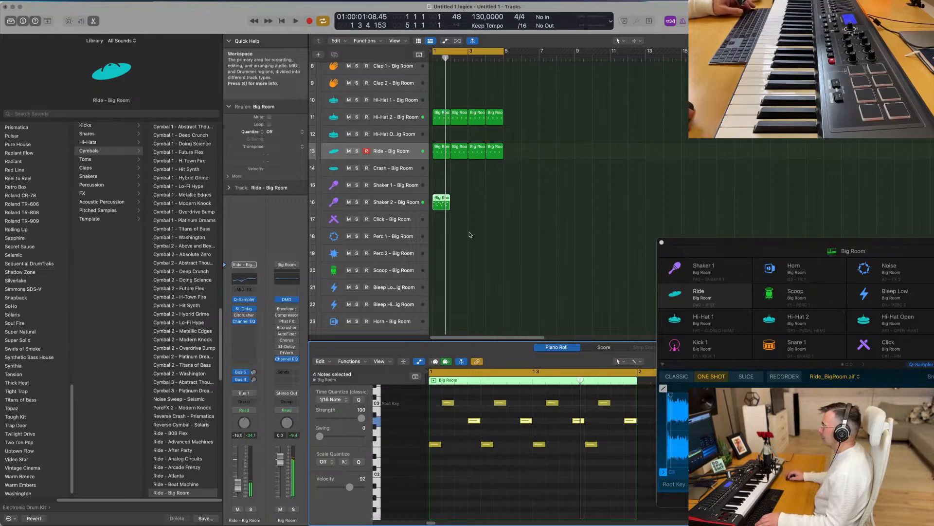
# Repeat the Shaker 2 region to fill bars 1 to 4 and lower the track's volume to about -29 dB during playback.
pyautogui.press('super+r')
pyautogui.press('super+r')
pyautogui.press('super+r')
pyautogui.click(448, 206)
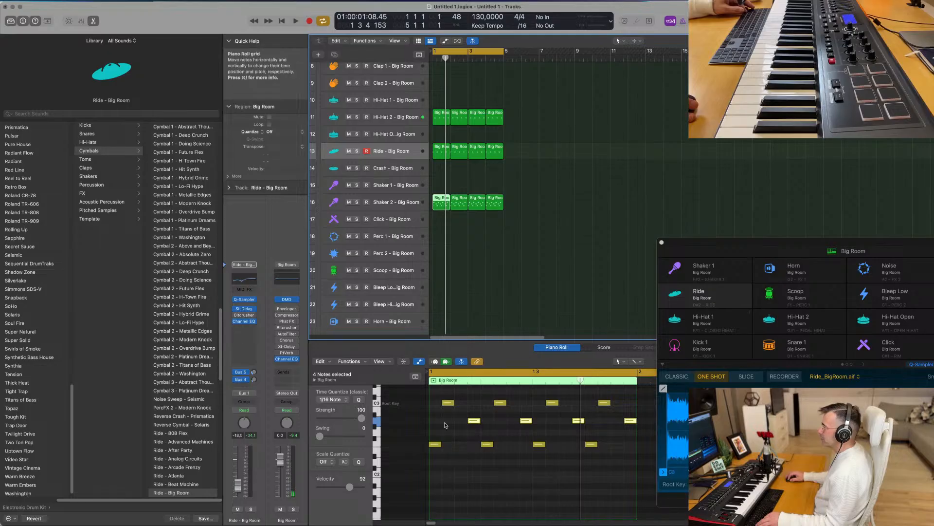
pyautogui.press('space')
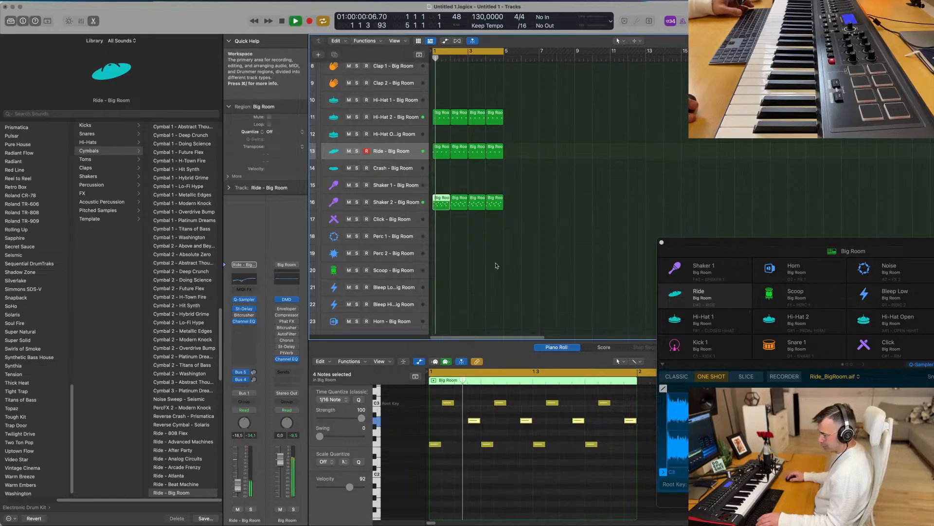
pyautogui.click(396, 203)
pyautogui.moveTo(237, 483); pyautogui.dragTo(239, 491)
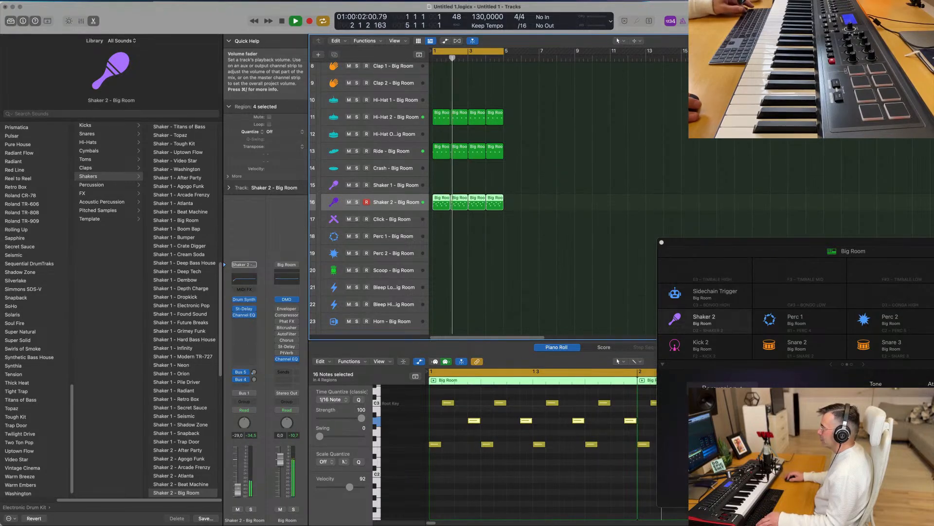
# Open the Alchemy instrument of the Classic Electric Piano track, hide the Library and move the plug-in window clear of the tracks.
pyautogui.scroll(5, 551, 196)
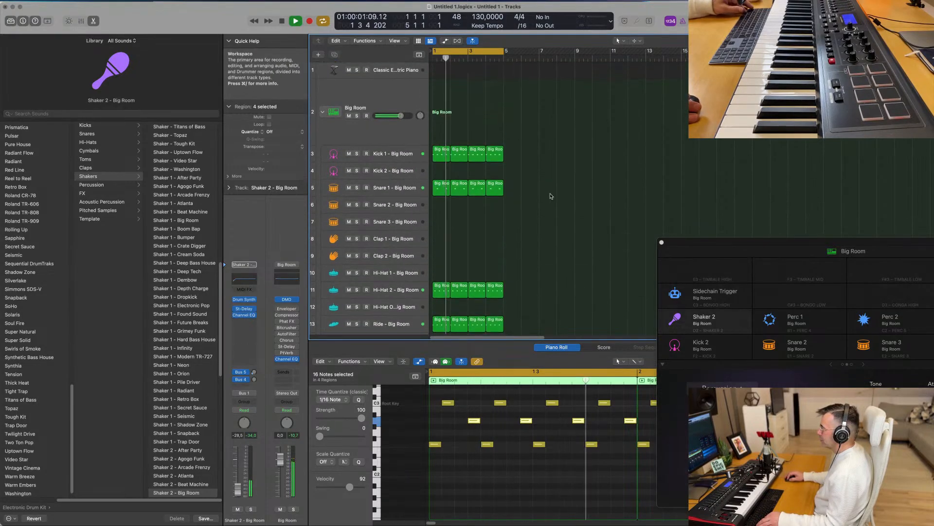
pyautogui.click(400, 72)
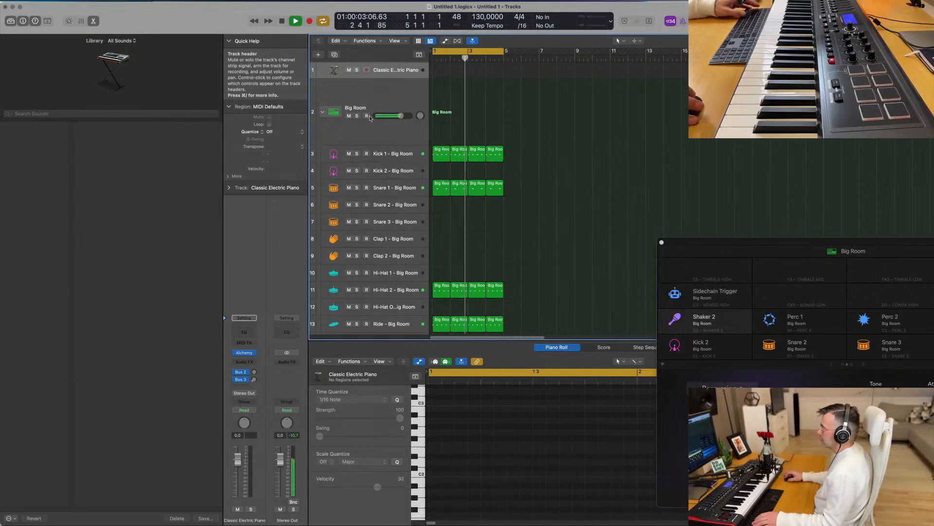
pyautogui.click(245, 353)
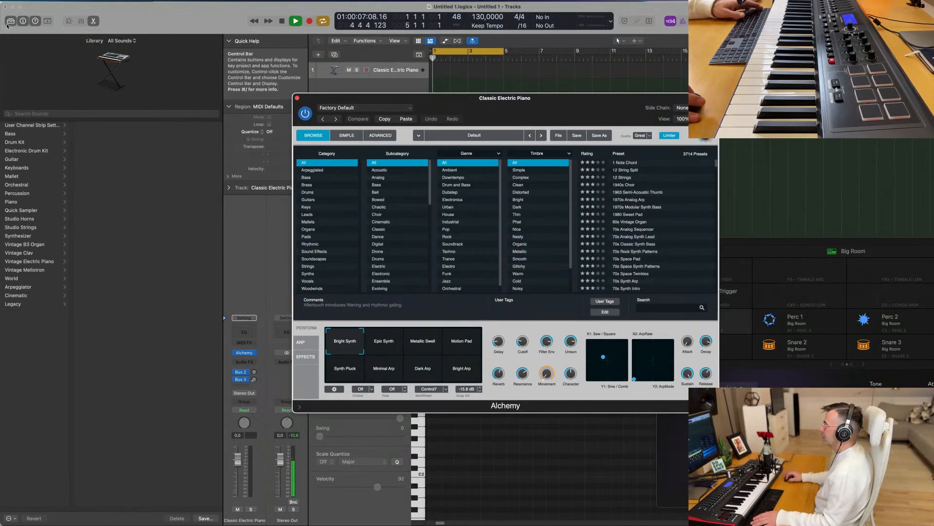
pyautogui.click(10, 22)
pyautogui.moveTo(470, 104); pyautogui.dragTo(524, 112)
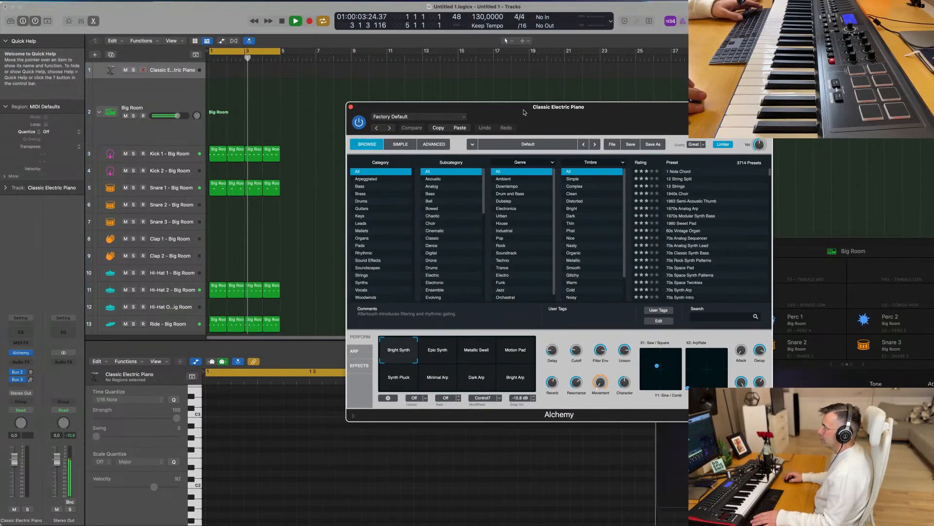
pyautogui.moveTo(600, 110); pyautogui.dragTo(584, 75)
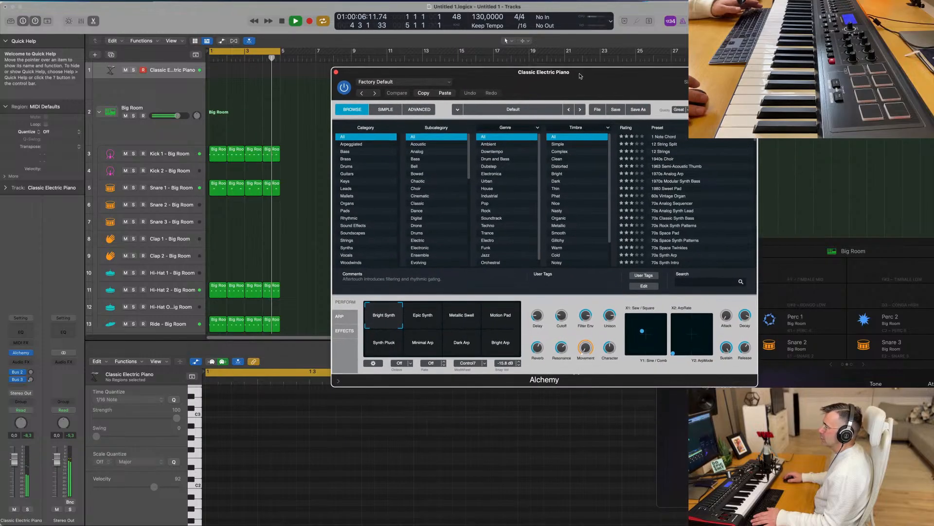
# Filter the Alchemy presets to the Keys category and load the Antarctic Sun preset.
pyautogui.click(346, 181)
pyautogui.scroll(-3, 671, 214)
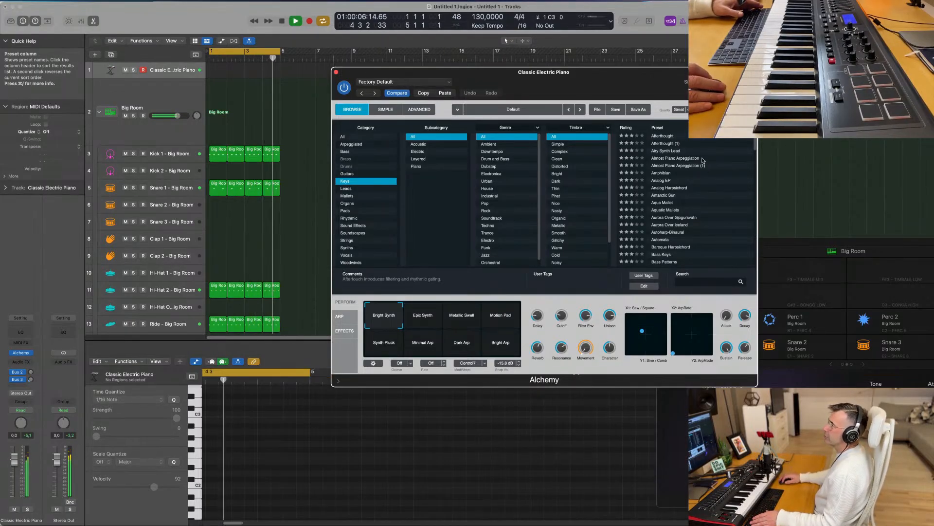
pyautogui.scroll(-3, 676, 194)
pyautogui.click(672, 165)
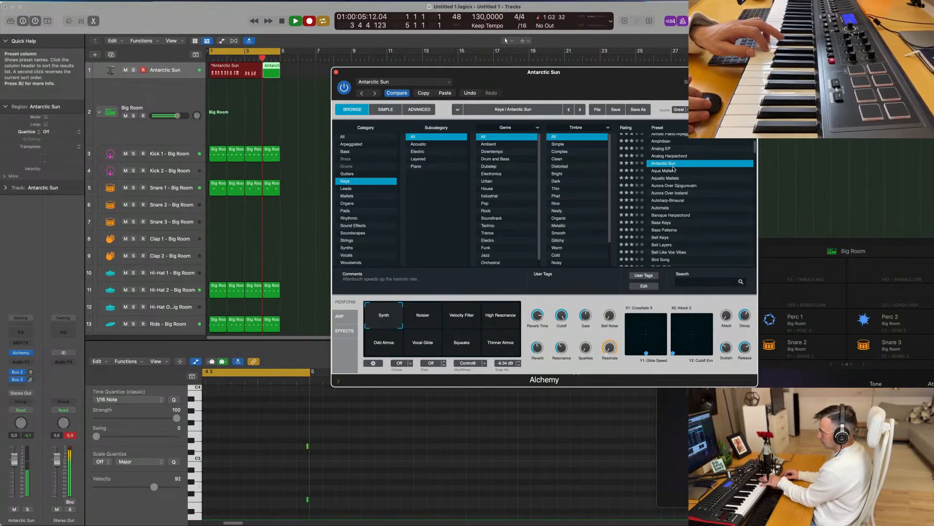
# Finish recording the four-bar chord part, open its region in the Piano Roll and play it from the start.
pyautogui.press('space')
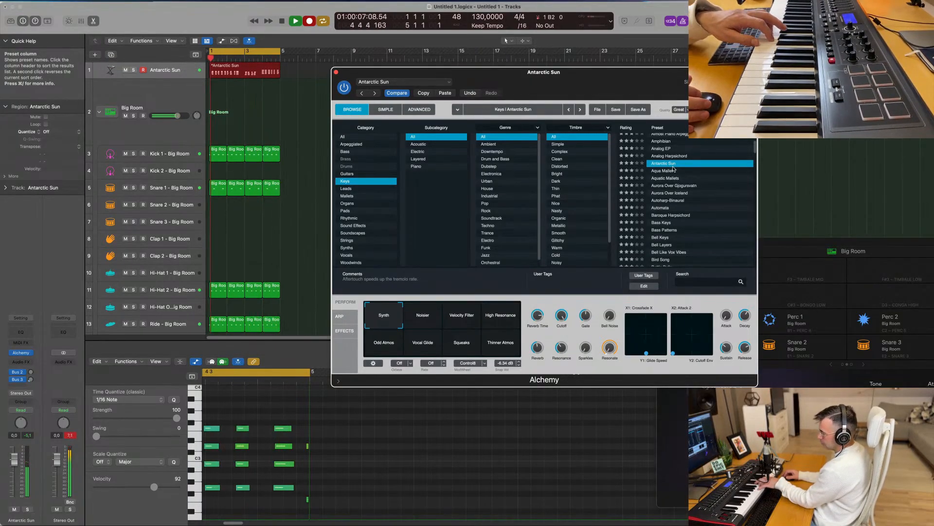
pyautogui.doubleClick(245, 71)
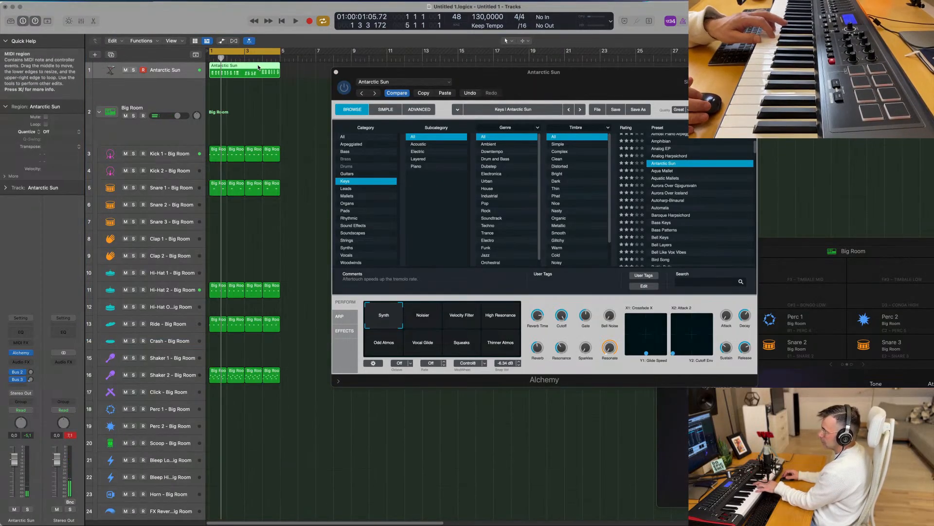
pyautogui.doubleClick(259, 67)
pyautogui.press('super+Left')
pyautogui.press('space')
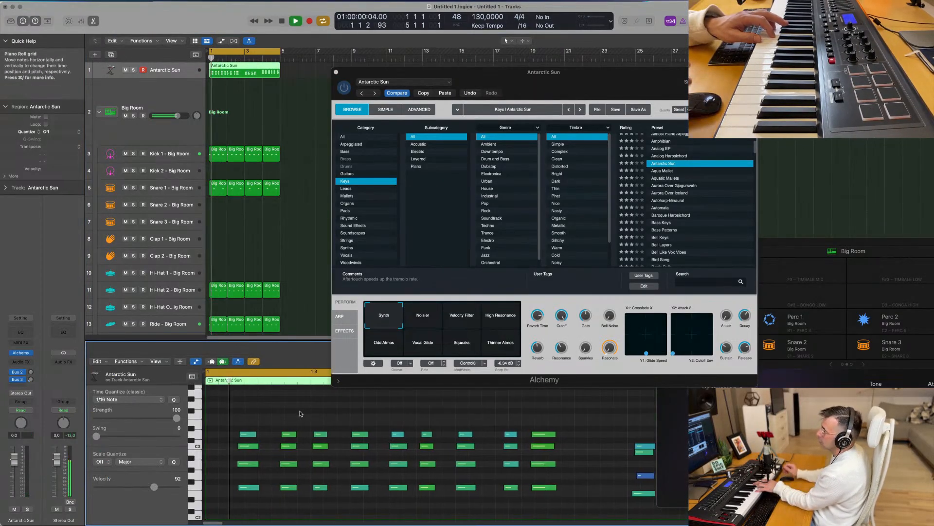
pyautogui.press('super+Left')
pyautogui.press('space')
# Try to move the first chord to the start of bar 1 and quantize all the notes to 1/16, auditioning the result.
pyautogui.moveTo(230, 417); pyautogui.dragTo(232, 507)
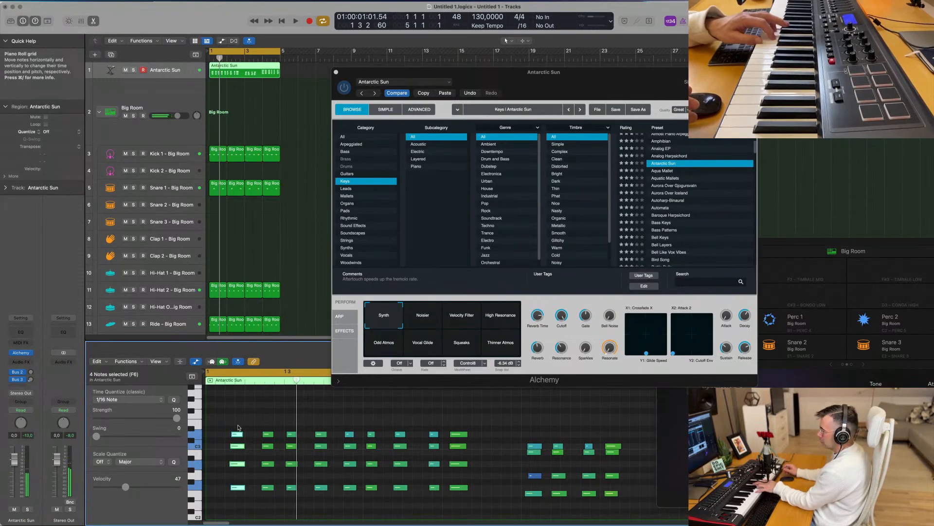
pyautogui.moveTo(237, 436); pyautogui.dragTo(213, 435)
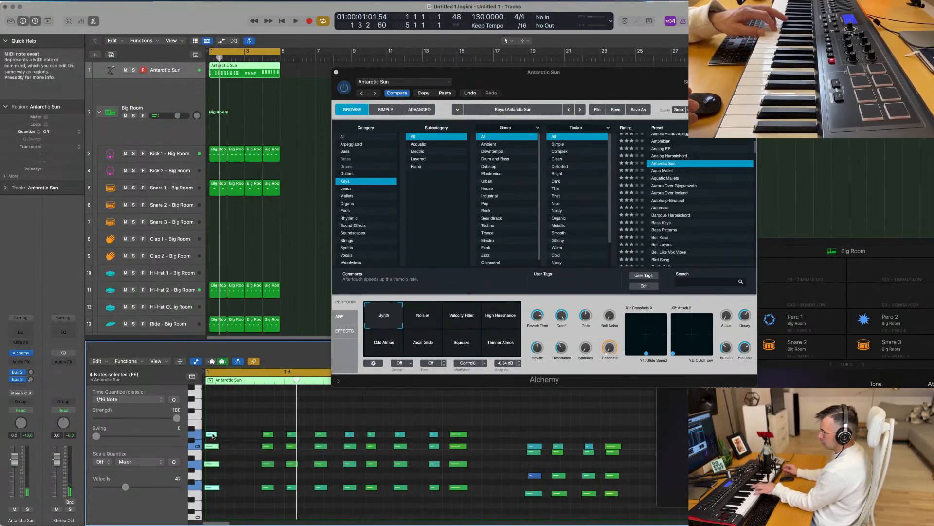
pyautogui.press('super+a')
pyautogui.press('q')
pyautogui.click(250, 418)
pyautogui.press('space')
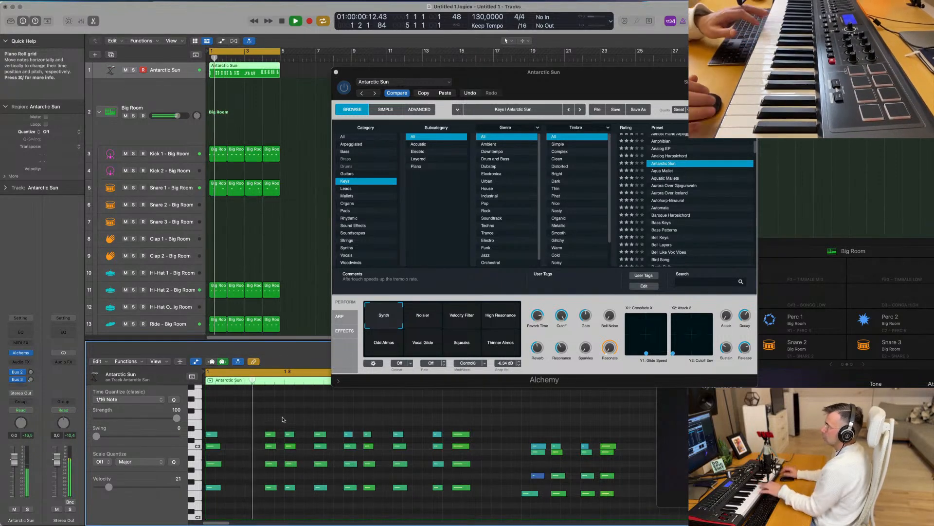
# Try to move the second chord an eighth note earlier and audition the change.
pyautogui.press('space')
pyautogui.moveTo(260, 424); pyautogui.dragTo(269, 515)
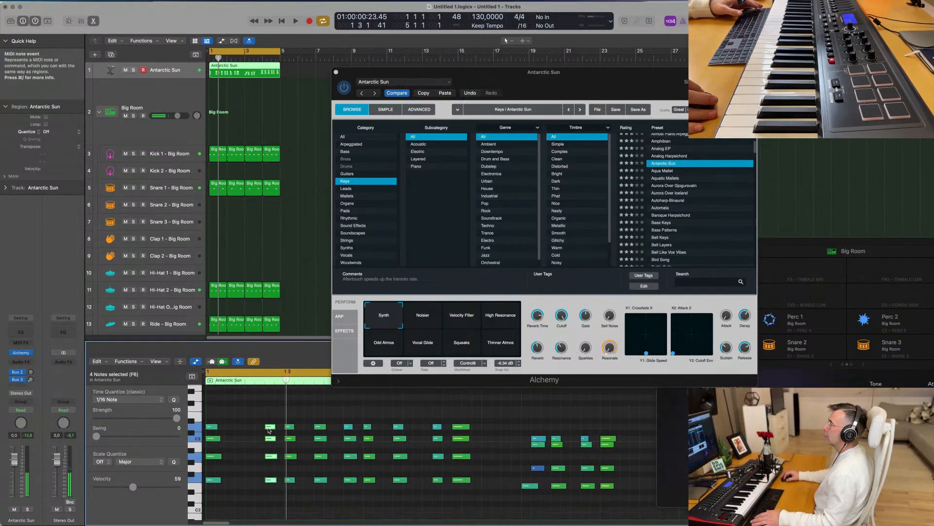
pyautogui.moveTo(268, 430); pyautogui.dragTo(248, 428)
pyautogui.press('space')
pyautogui.press('space')
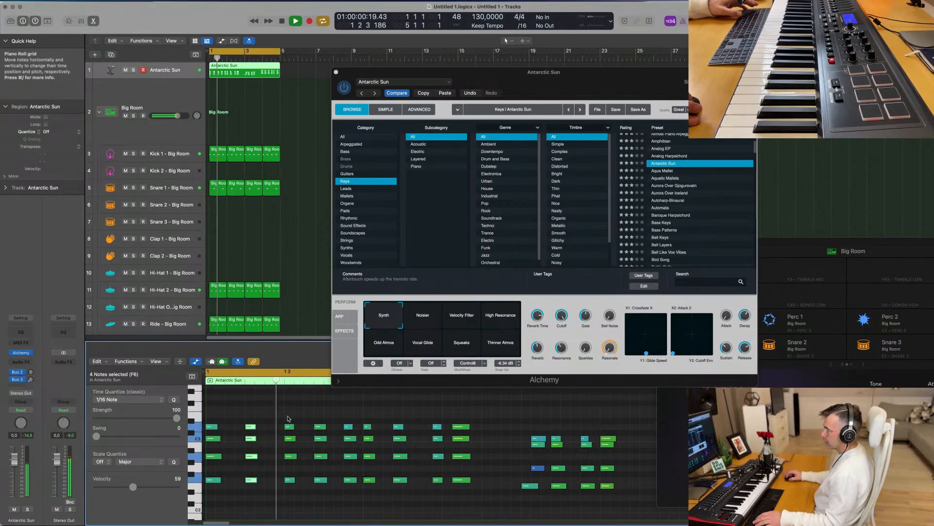
pyautogui.press('space')
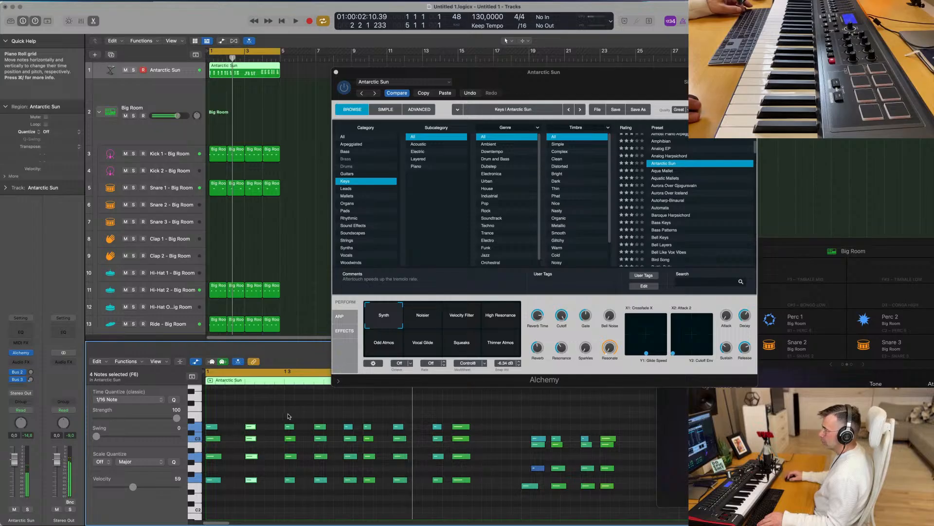
# Undo the chord moves and the quantization, and play the part as recorded.
pyautogui.press('super+a')
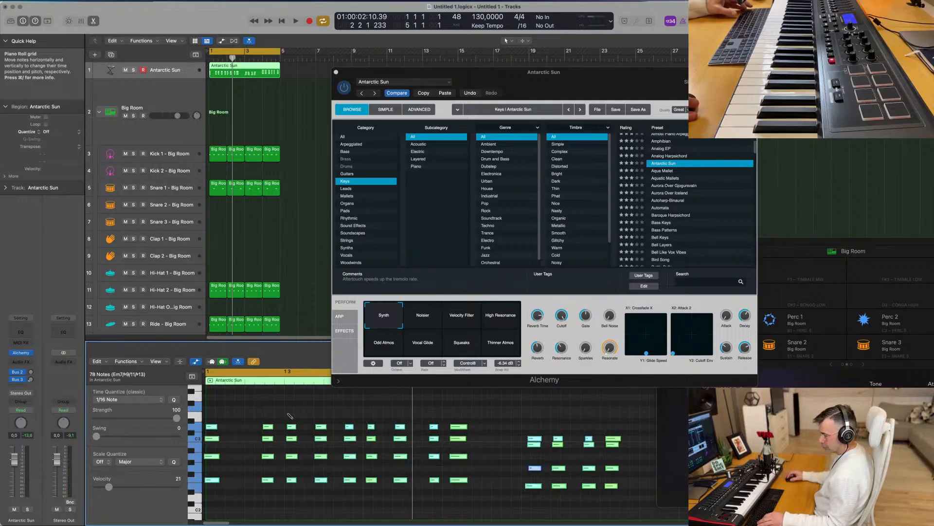
pyautogui.press('shift+super+z')
pyautogui.press('space')
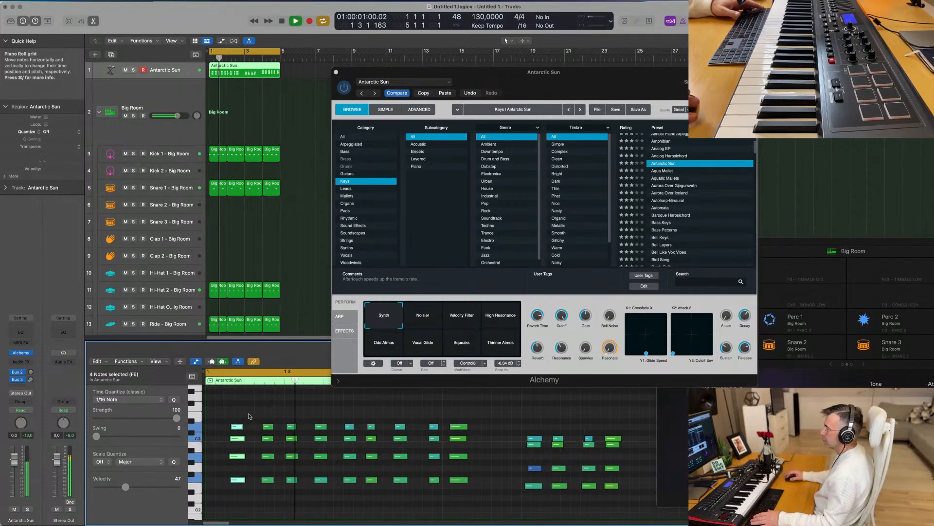
# Copy the first chord to the start of bar 1 and quantize all the notes to 1/16.
pyautogui.scroll(-3, 243, 418)
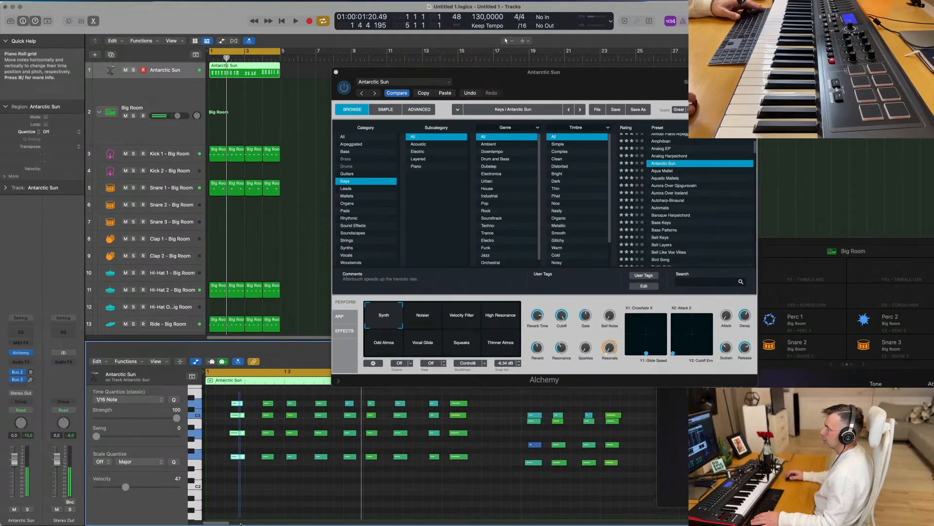
pyautogui.scroll(3, 259, 420)
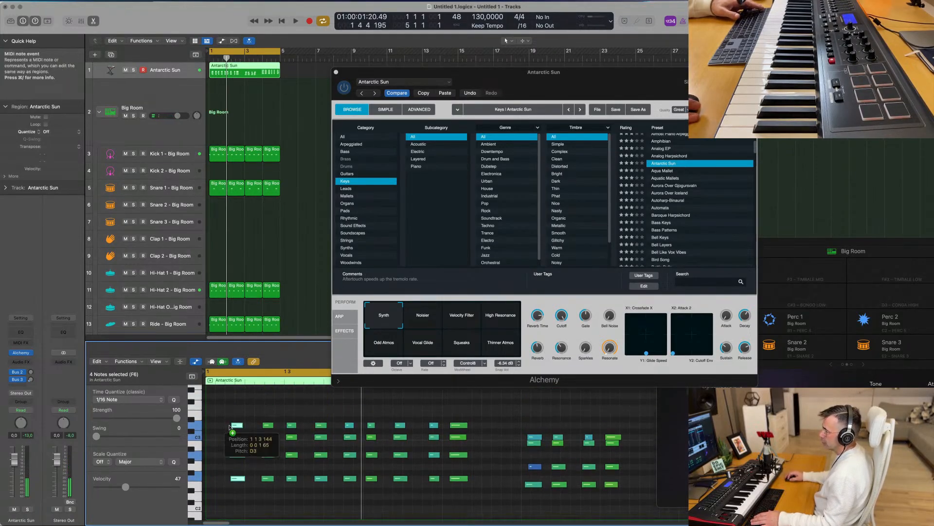
pyautogui.moveTo(229, 427); pyautogui.dragTo(216, 428)
pyautogui.press('super+a')
pyautogui.press('q')
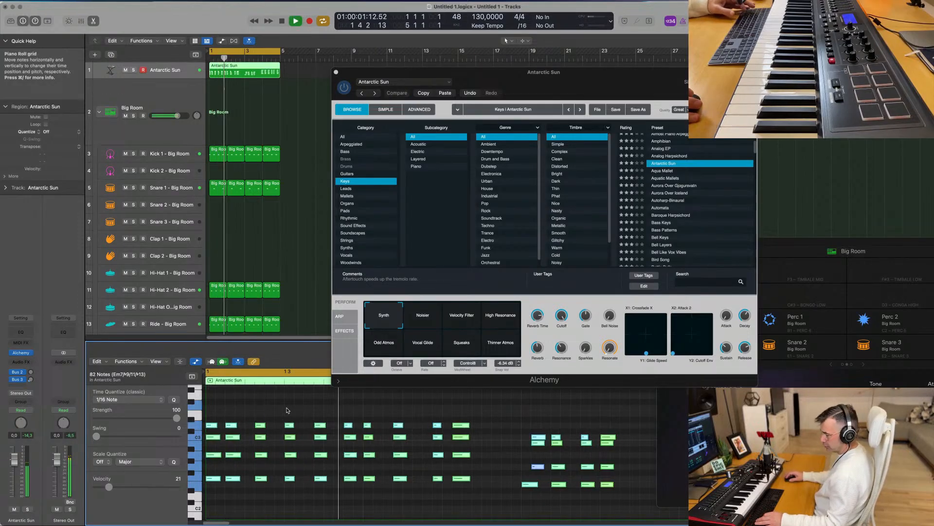
# Play the quantized chord part from the start to check its timing against the drums.
pyautogui.press('Return')
pyautogui.press('super+Left')
pyautogui.press('Return')
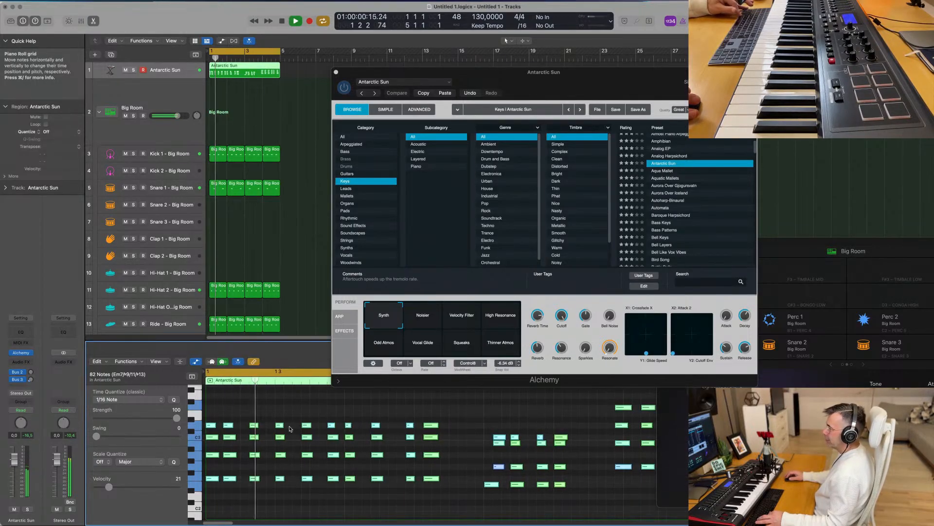
pyautogui.press('space')
pyautogui.press('space')
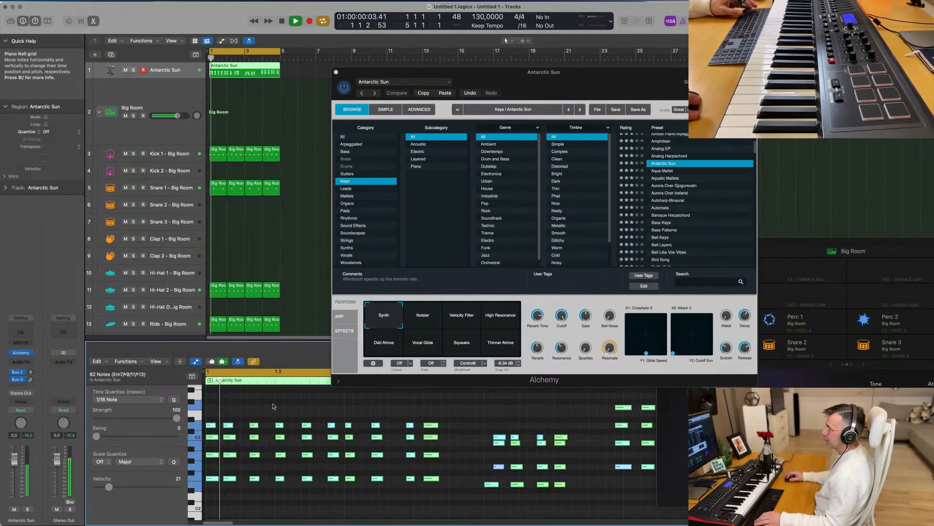
pyautogui.press('space')
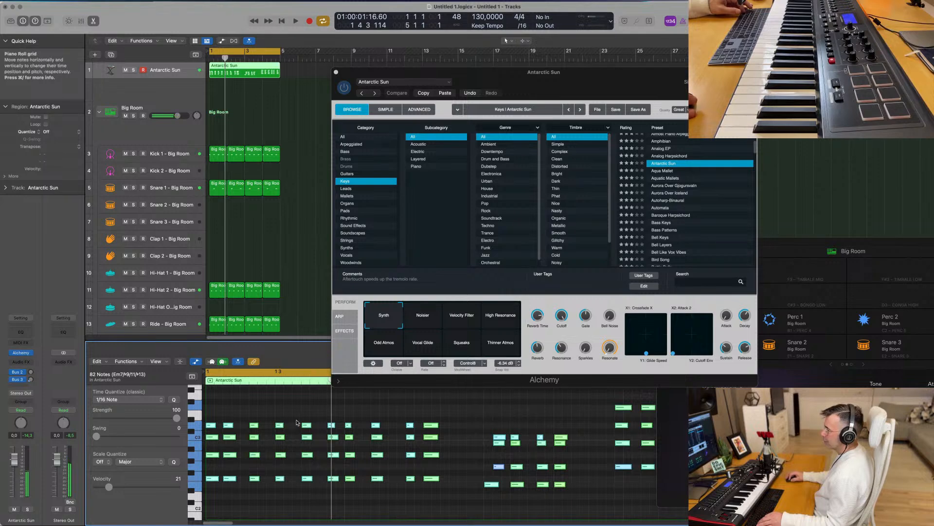
# Move the fifth chord one sixteenth later and play the part again over a wider stretch of the Piano Roll.
pyautogui.click(307, 450)
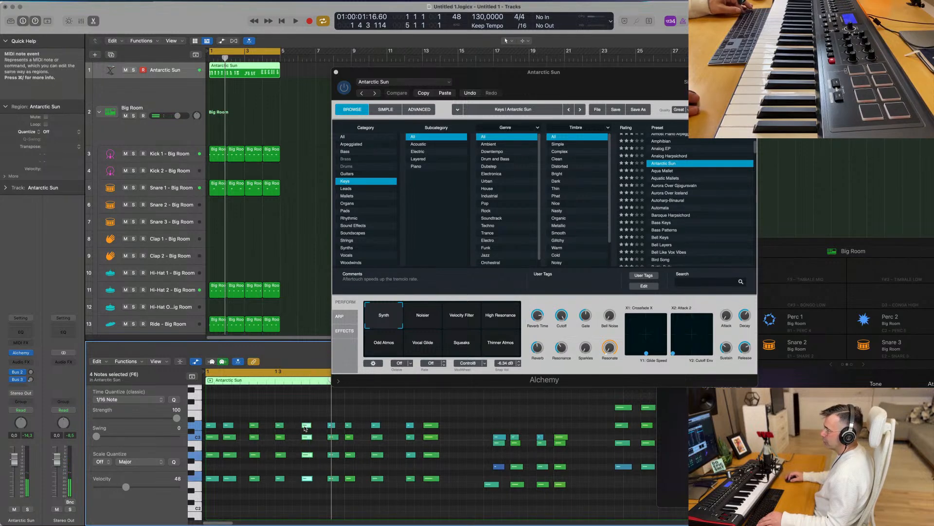
pyautogui.moveTo(305, 428); pyautogui.dragTo(313, 428)
pyautogui.press('space')
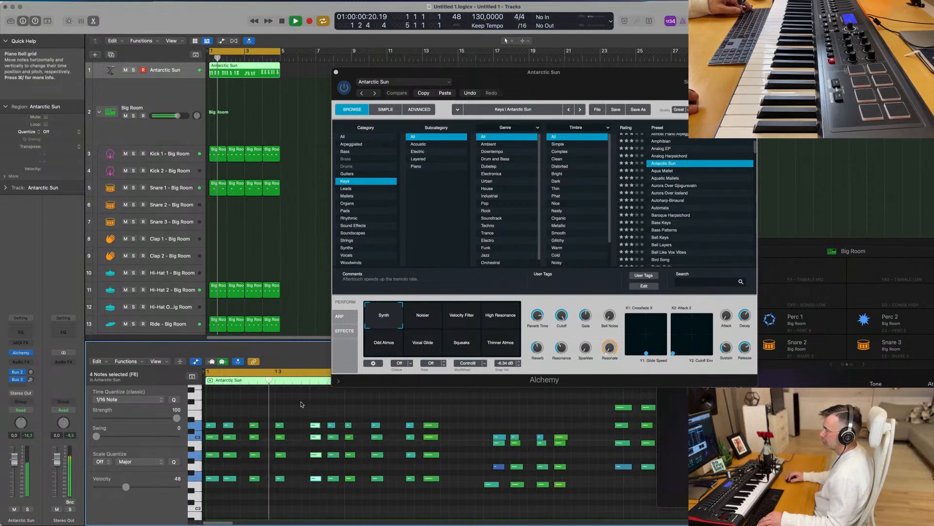
pyautogui.press('space')
pyautogui.press('space')
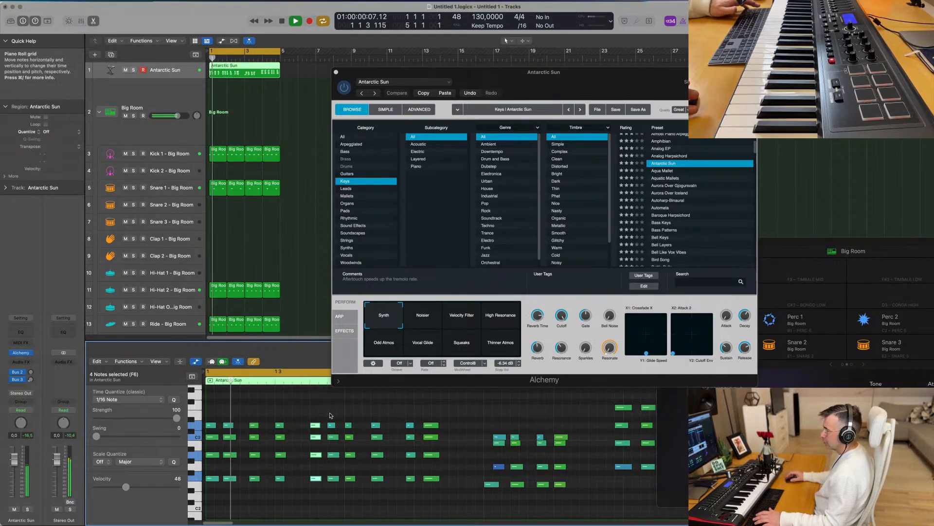
pyautogui.hscroll(1, 339, 415)
pyautogui.press('super+Left')
pyautogui.press('super+Left')
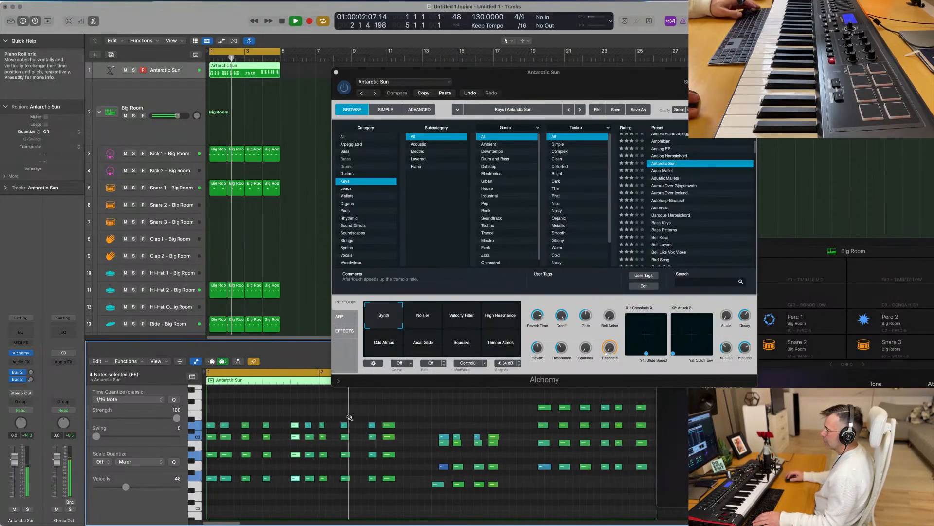
# Delete the last four chords before bar 3 and copy the six chords of bar 1 to the start of bar 2.
pyautogui.press('space')
pyautogui.moveTo(392, 418); pyautogui.dragTo(319, 500)
pyautogui.press('Delete')
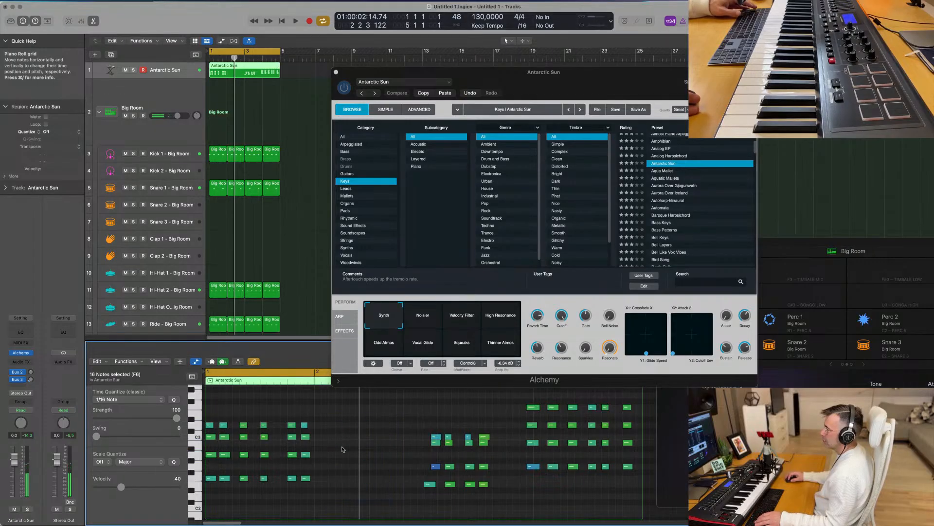
pyautogui.moveTo(325, 424); pyautogui.dragTo(204, 494)
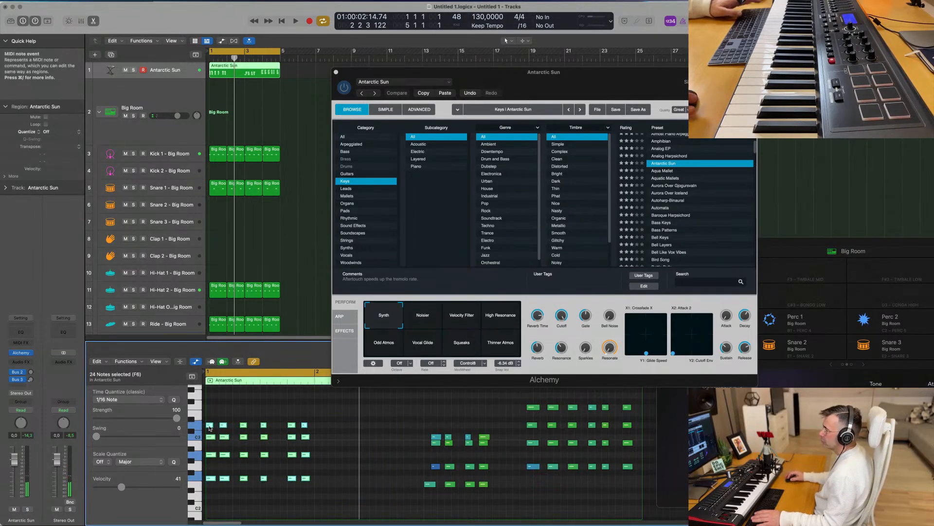
pyautogui.moveTo(210, 427); pyautogui.dragTo(317, 429)
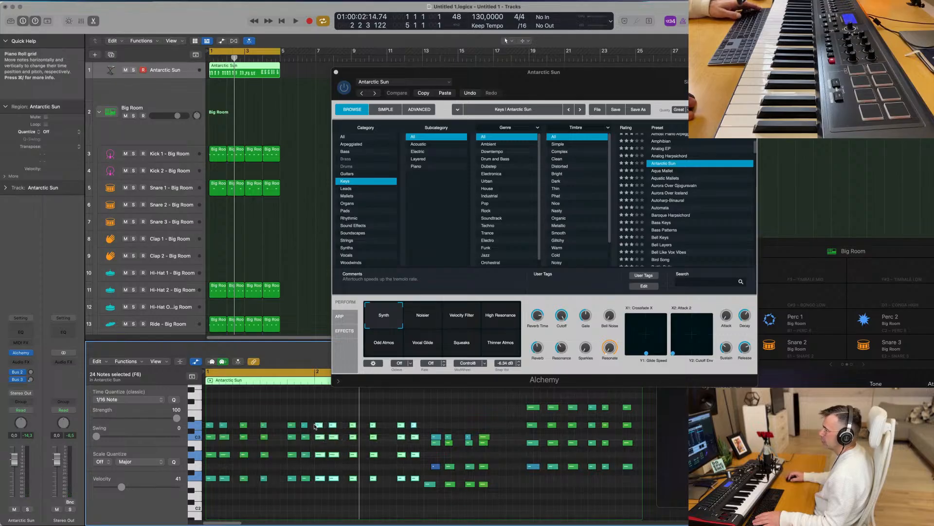
# Play the copied pattern and move the three late notes of bar 3's first chord one sixteenth earlier, to 3 1 1 1.
pyautogui.press('space')
pyautogui.scroll(-1, 287, 416)
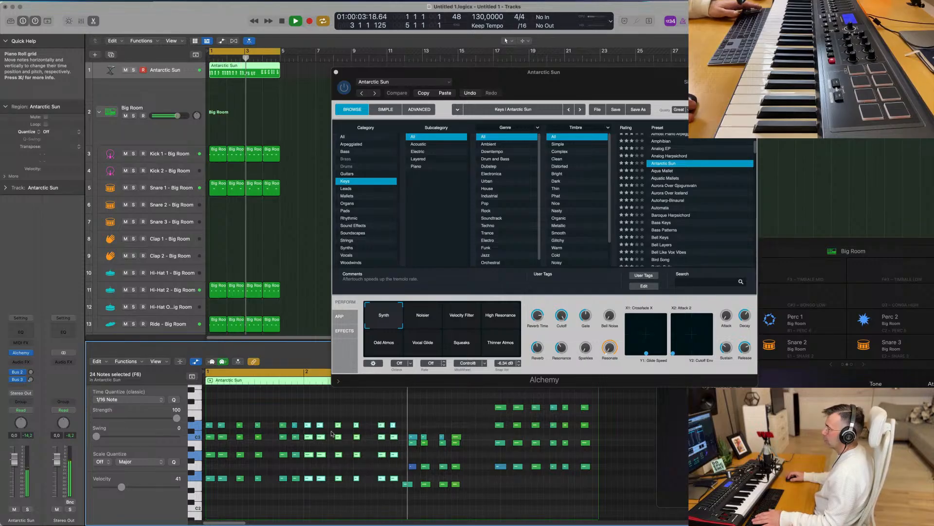
pyautogui.scroll(-3, 481, 461)
pyautogui.press('space')
pyautogui.press('space')
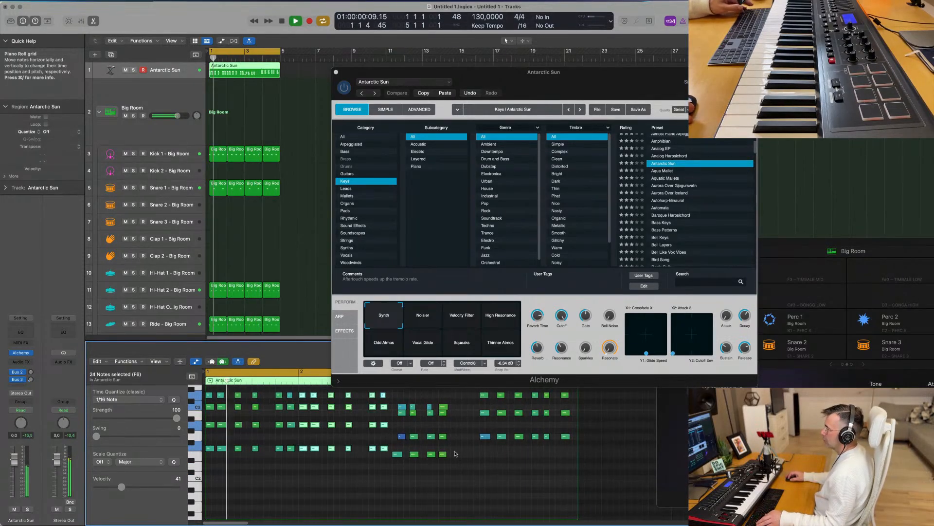
pyautogui.press('space')
pyautogui.moveTo(402, 402); pyautogui.dragTo(403, 440)
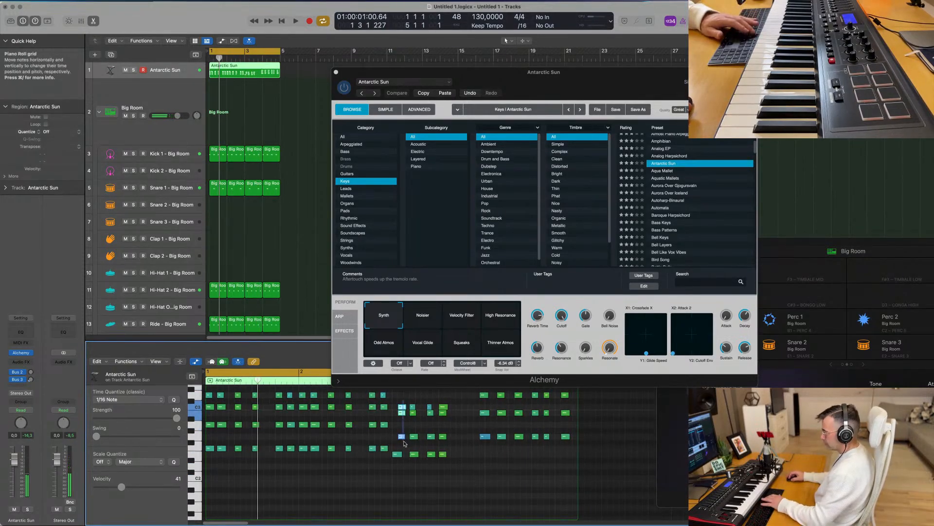
pyautogui.moveTo(402, 407); pyautogui.dragTo(399, 408)
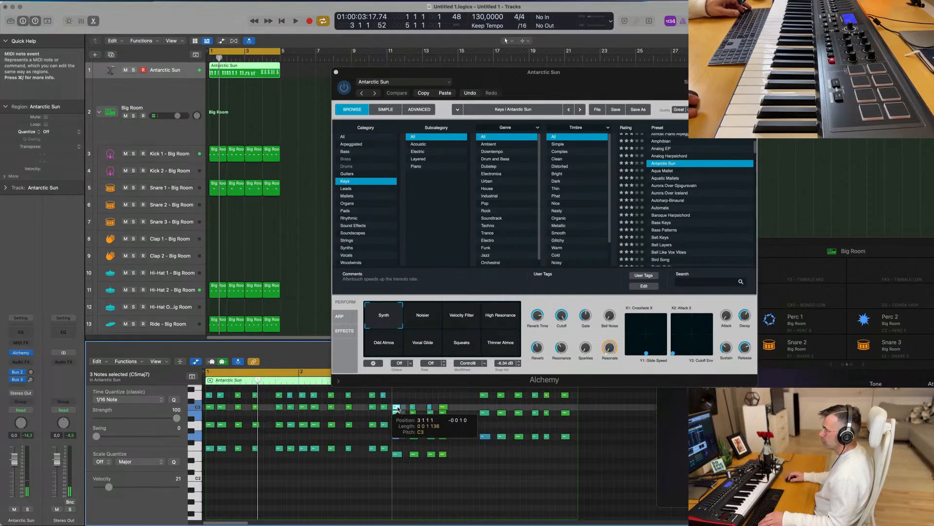
pyautogui.press('space')
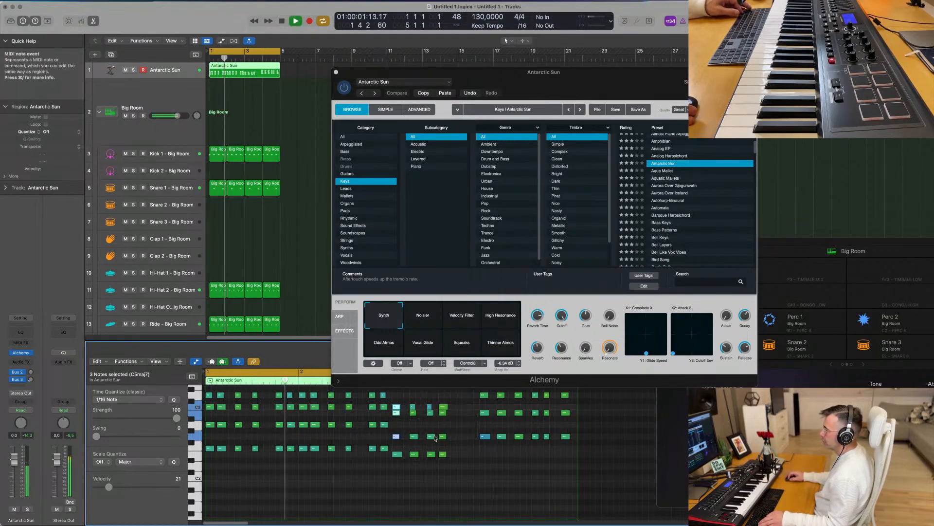
# Move the second and third chords of bar 3 one sixteenth earlier each, checking the timing by playback.
pyautogui.press('space')
pyautogui.press('super+Right')
pyautogui.press('super+Right')
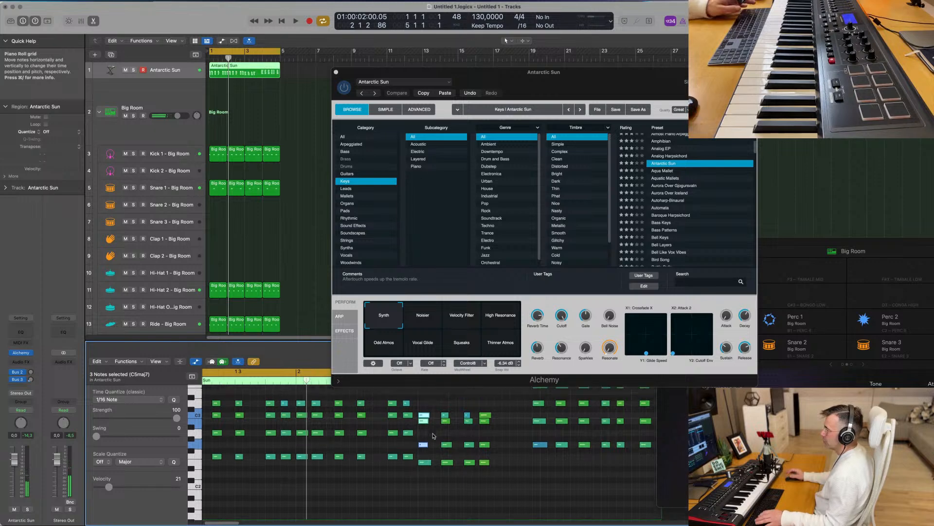
pyautogui.scroll(1, 368, 402)
pyautogui.moveTo(447, 415); pyautogui.dragTo(451, 492)
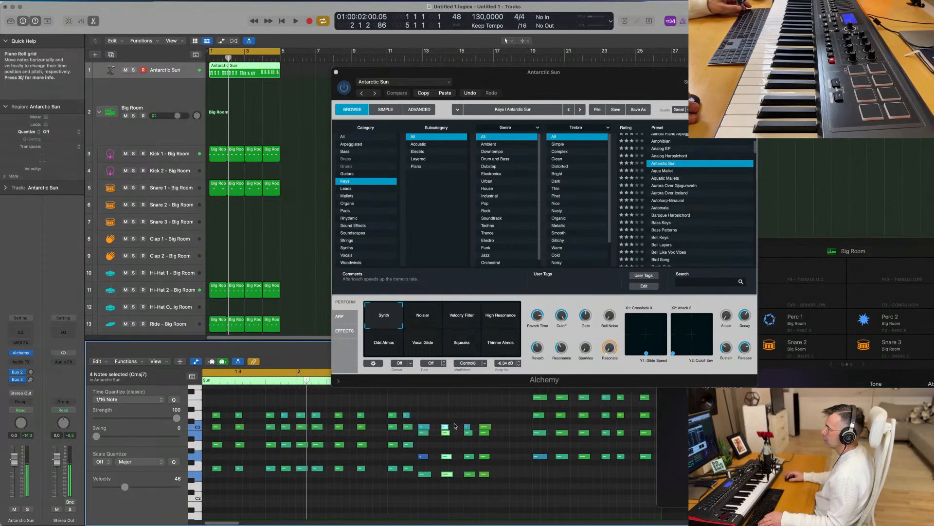
pyautogui.moveTo(445, 428); pyautogui.dragTo(439, 429)
pyautogui.press('space')
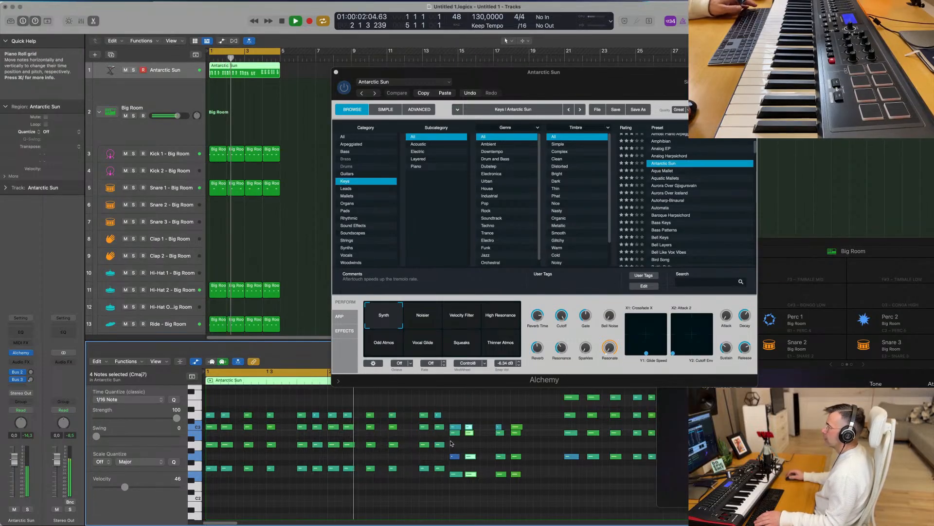
pyautogui.press('space')
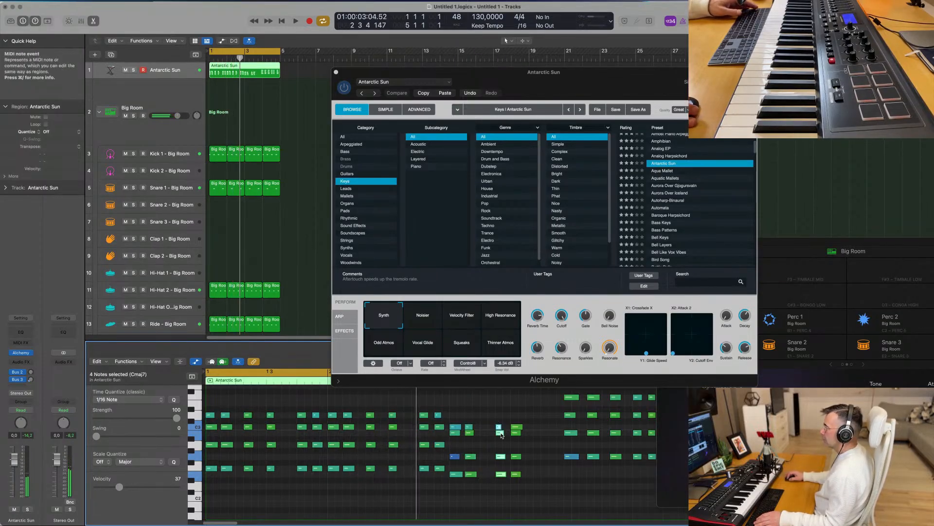
pyautogui.moveTo(500, 435); pyautogui.dragTo(493, 434)
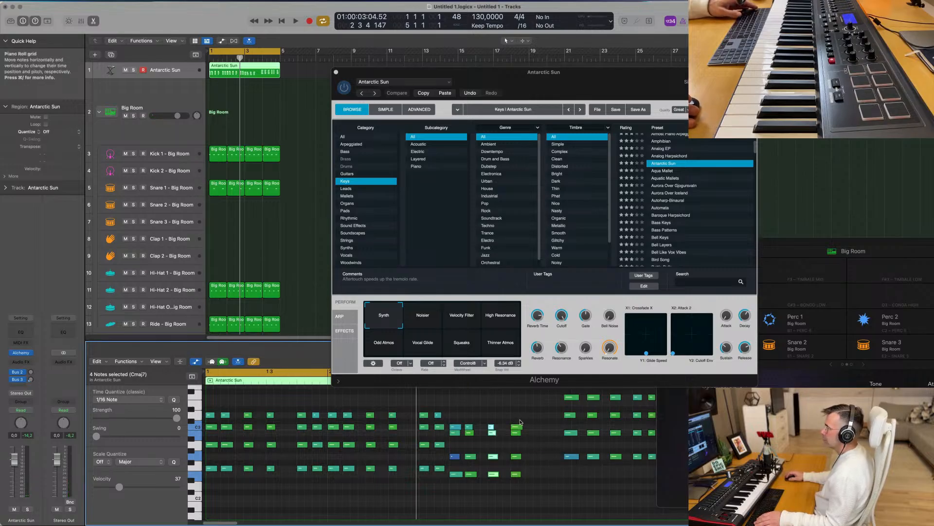
# Copy the fourth chord of bar 3 to 3 4 1 1 and shift all bar 4 chords one sixteenth later, starting at 4 1 1 1.
pyautogui.moveTo(520, 422); pyautogui.dragTo(518, 462)
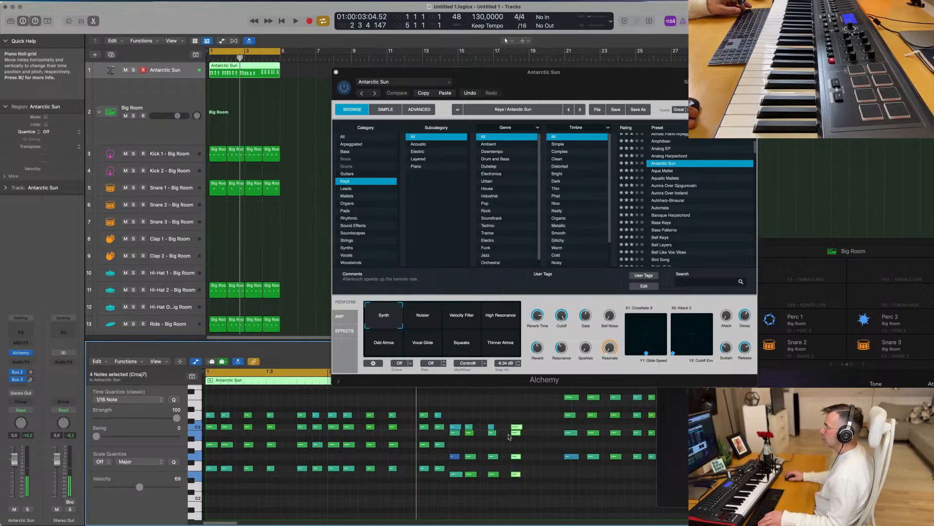
pyautogui.scroll(-5, 517, 428)
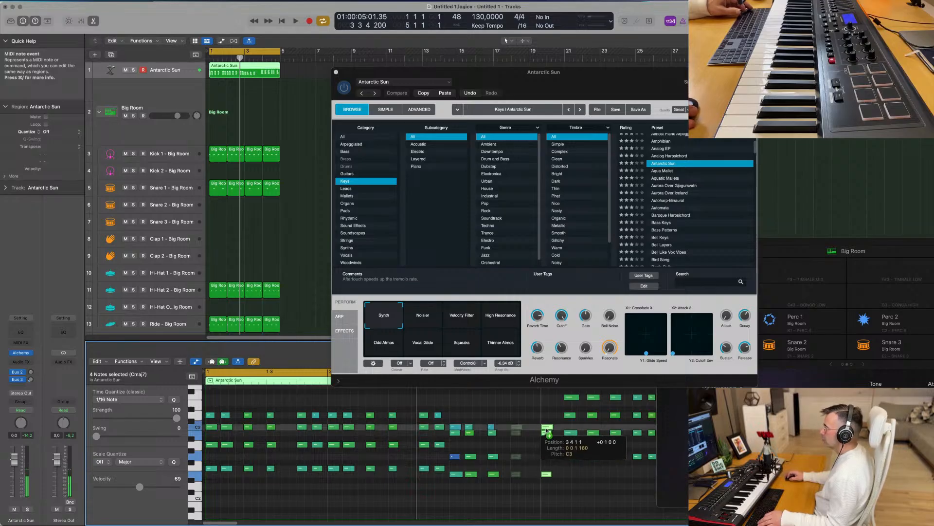
pyautogui.moveTo(475, 394); pyautogui.dragTo(559, 482)
pyautogui.moveTo(477, 398); pyautogui.dragTo(482, 398)
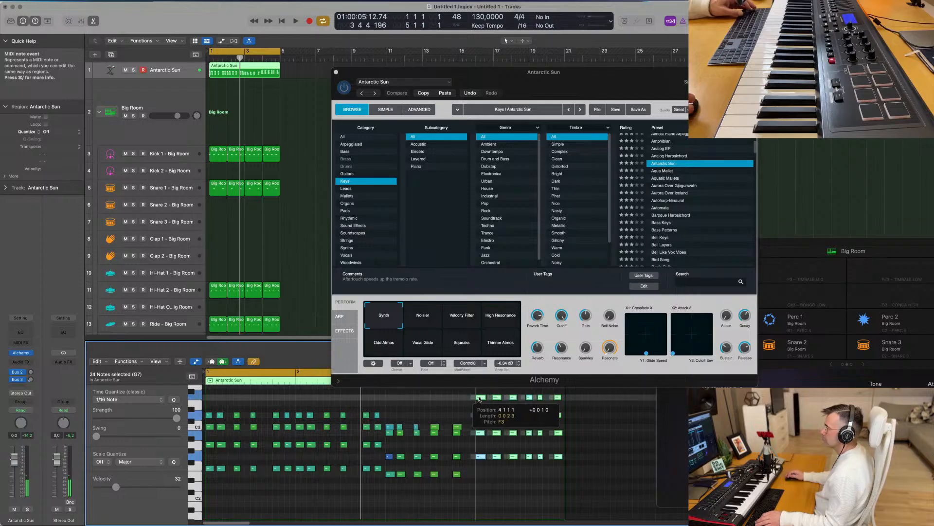
pyautogui.press('space')
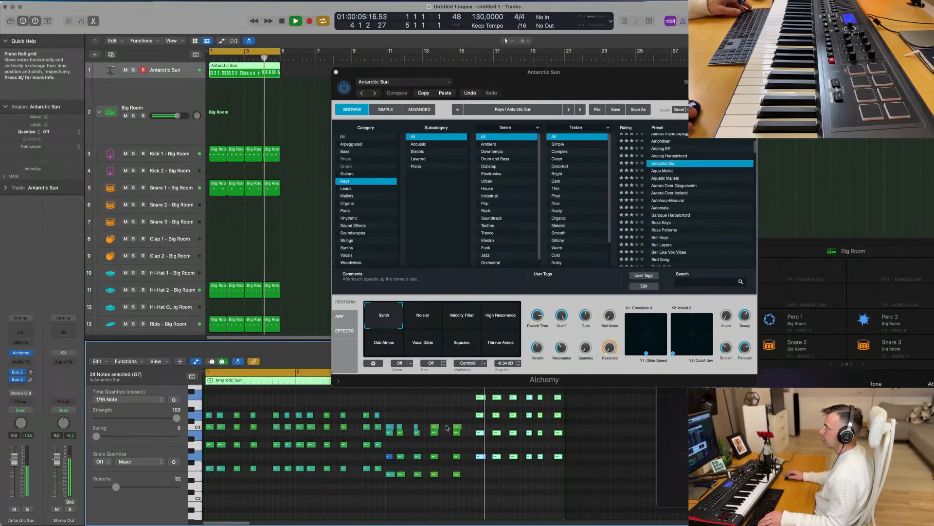
# Copy the last chord of bar 3 three sixteenths later and shorten the copy's C3 note.
pyautogui.press('space')
pyautogui.moveTo(458, 416); pyautogui.dragTo(459, 486)
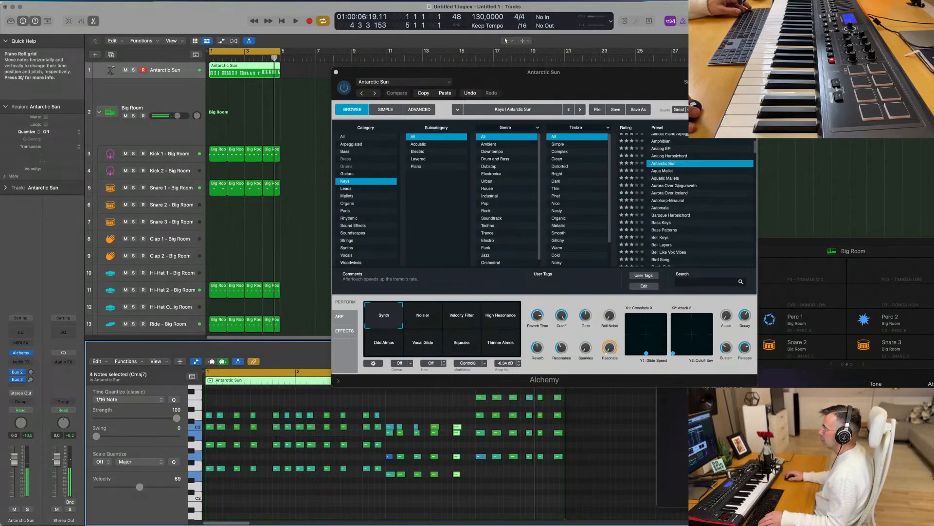
pyautogui.moveTo(459, 429); pyautogui.dragTo(473, 427)
pyautogui.press('space')
pyautogui.click(475, 427)
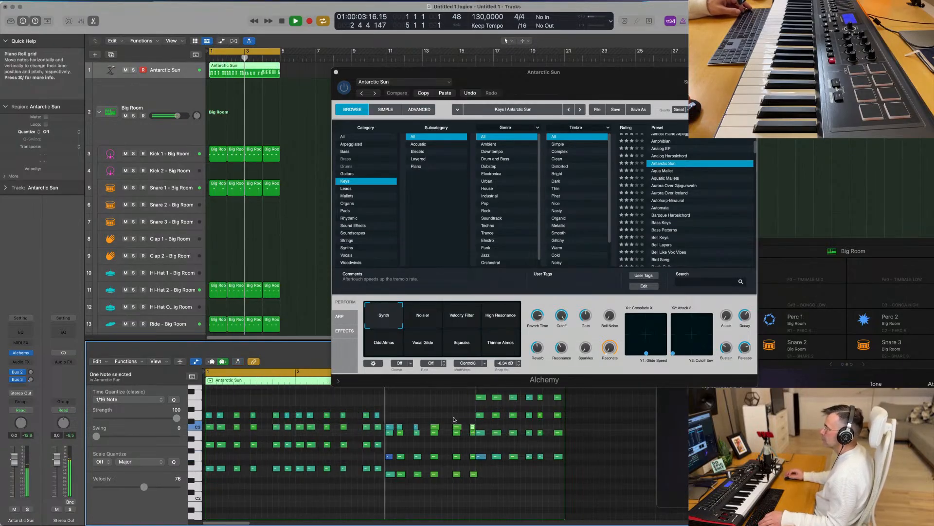
pyautogui.scroll(-4, 423, 421)
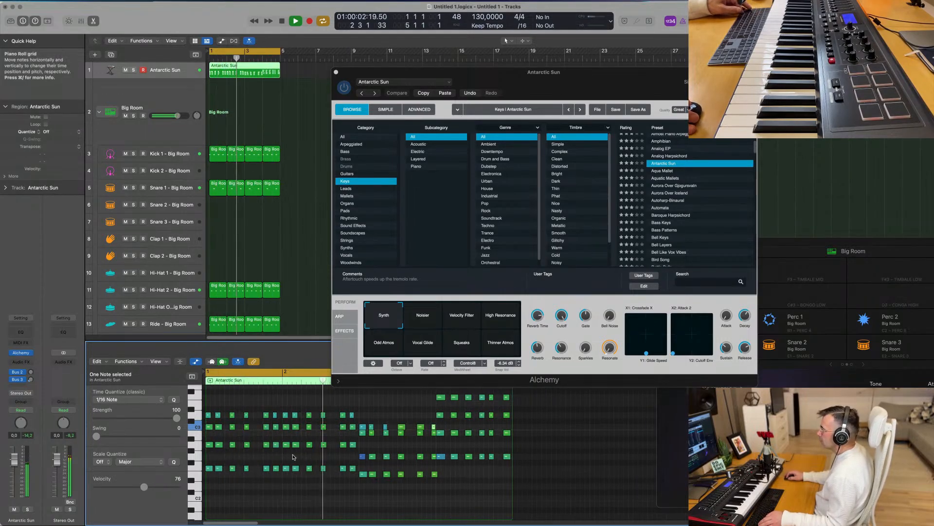
# Move the copied chord at the end of bar 3 one sixteenth earlier and play the whole part to check it.
pyautogui.press('space')
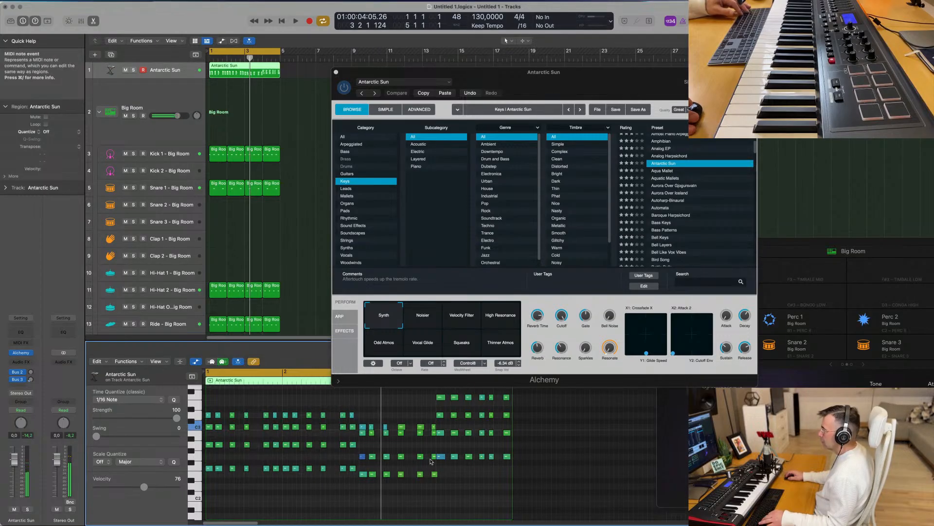
pyautogui.moveTo(430, 459)
pyautogui.mouseDown()
pyautogui.moveTo(436, 485)
pyautogui.moveTo(429, 477)
pyautogui.mouseUp()
pyautogui.press('space')
pyautogui.scroll(2, 499, 468)
pyautogui.scroll(1, 499, 468)
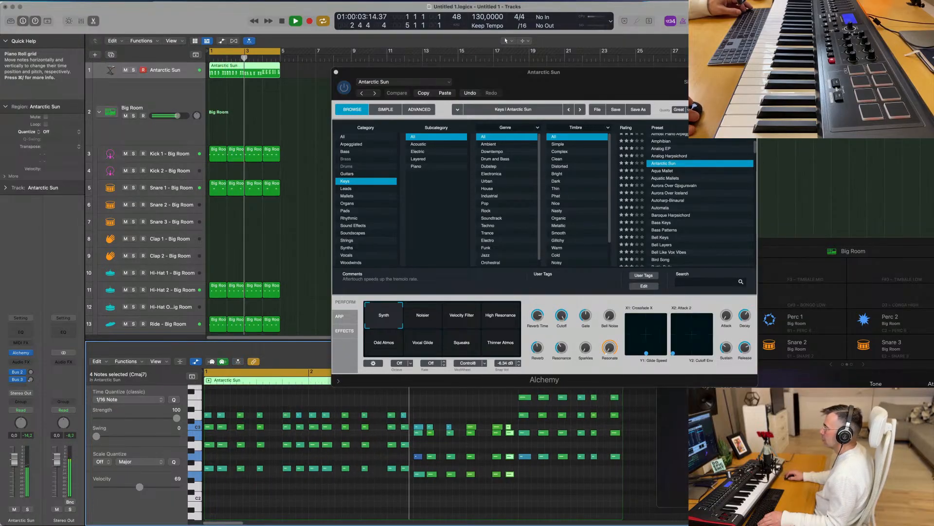
pyautogui.scroll(-2, 466, 451)
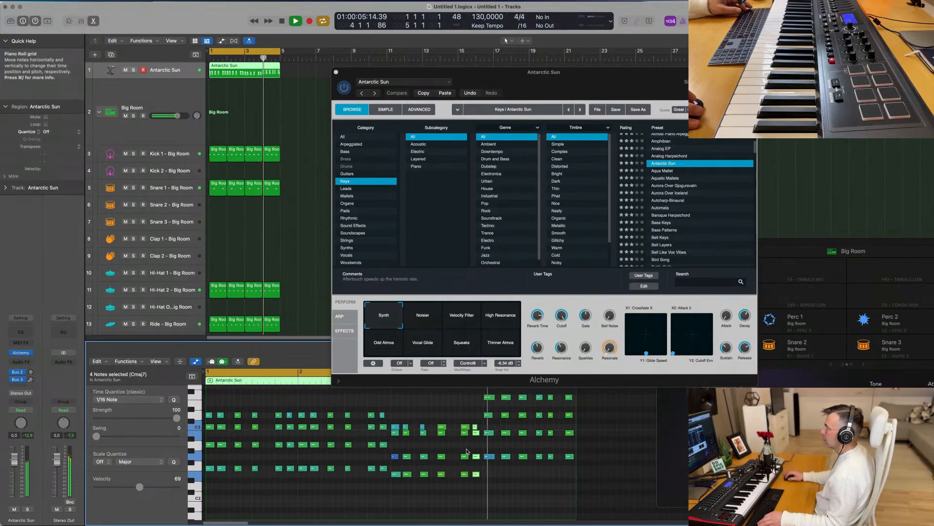
pyautogui.press('space')
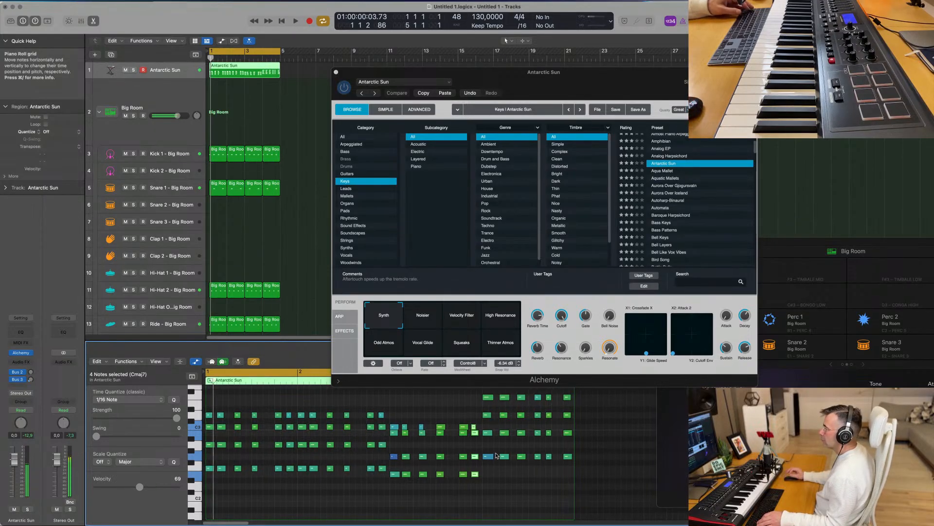
pyautogui.press('space')
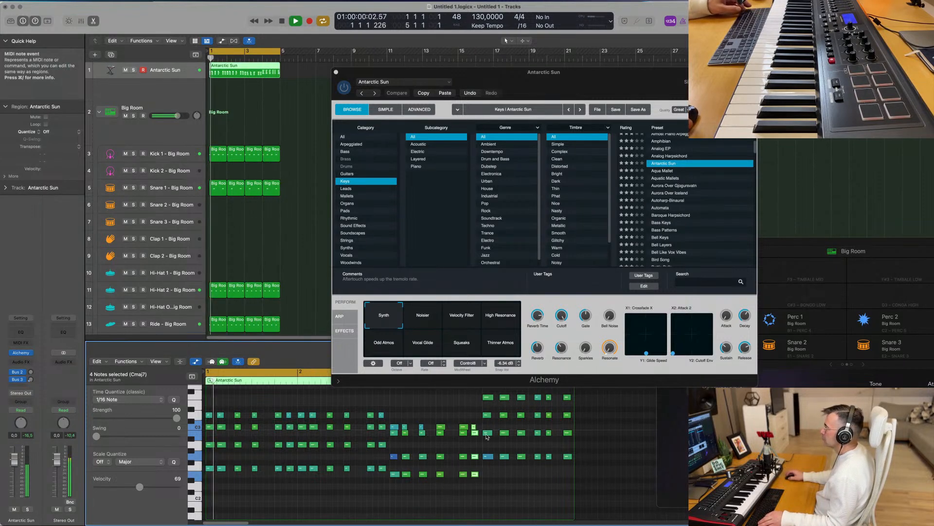
# Move the Alchemy window clear of the Piano Roll and audition its Noisier, Velocity Filter, High Resonance, Vocal Glide and Squeaks snapshots during playback.
pyautogui.moveTo(527, 87); pyautogui.dragTo(572, 74)
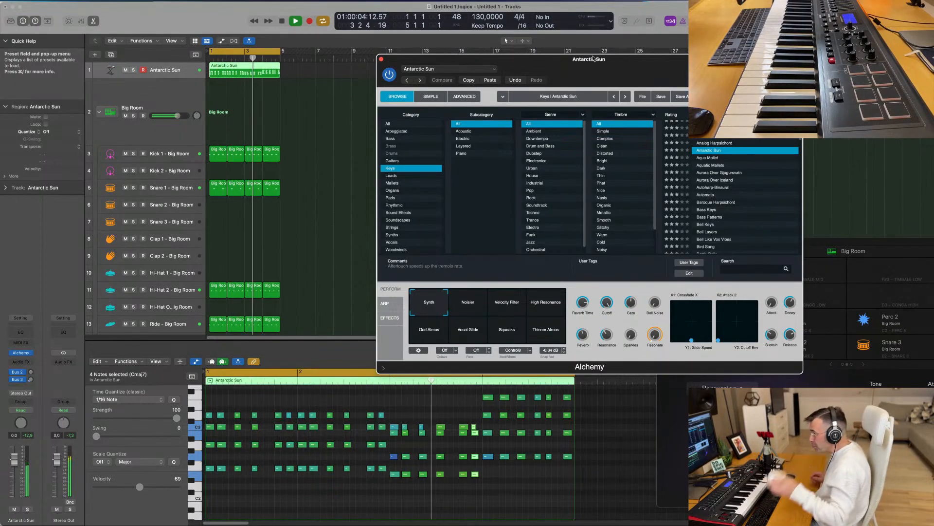
pyautogui.moveTo(643, 66); pyautogui.dragTo(661, 45)
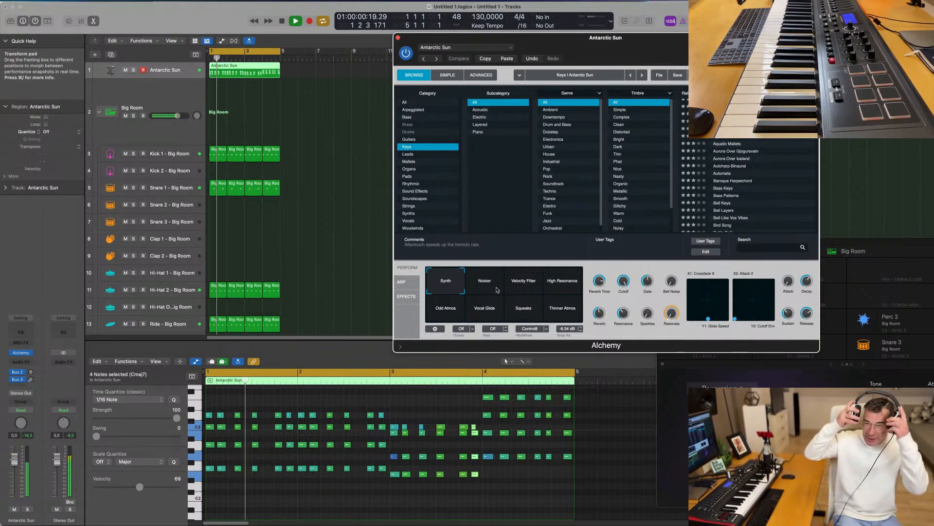
pyautogui.click(490, 286)
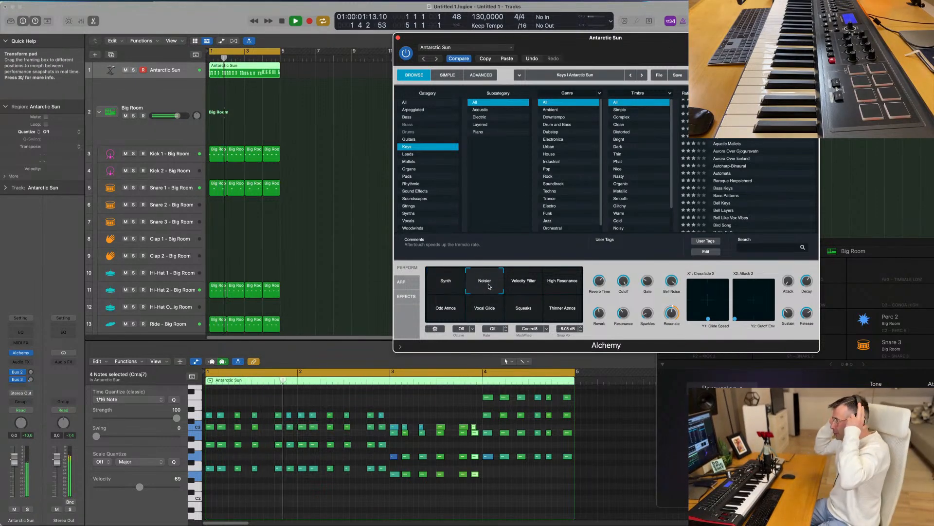
pyautogui.click(522, 287)
pyautogui.click(554, 286)
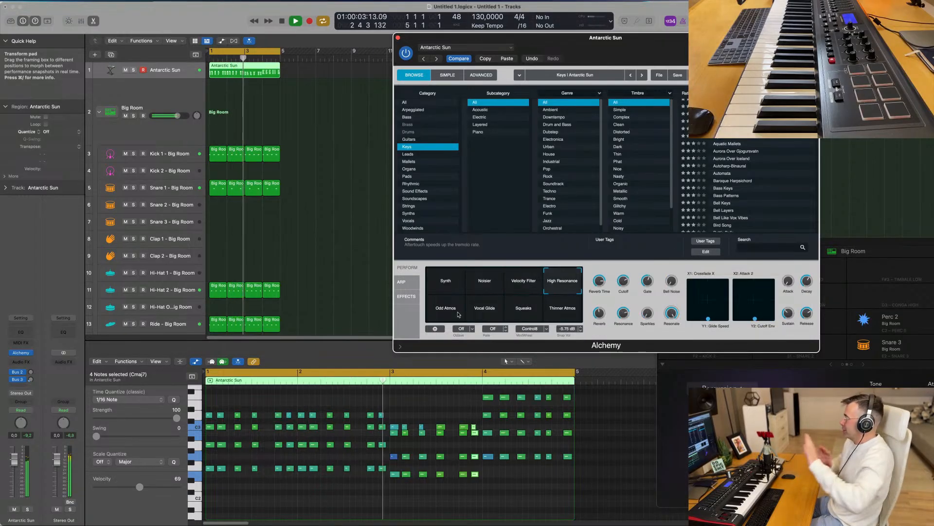
pyautogui.click(484, 309)
pyautogui.click(525, 316)
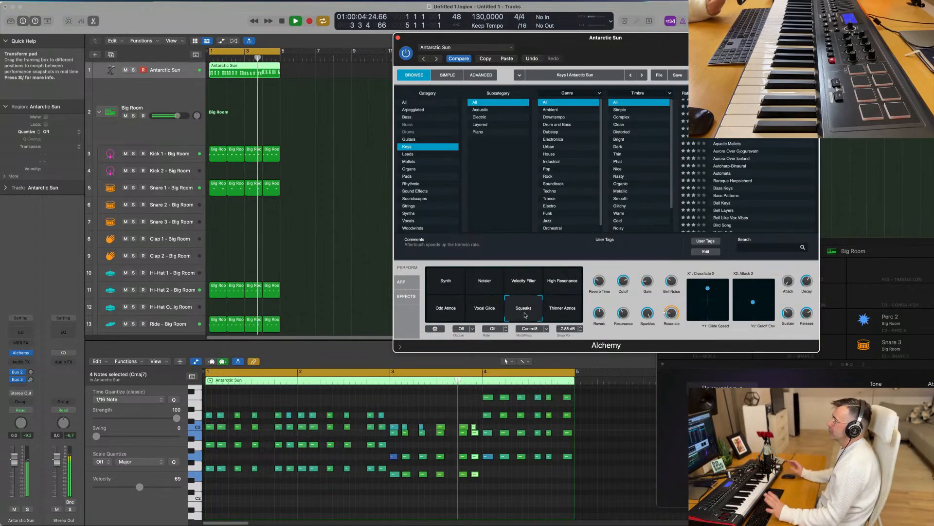
# Compare the Synth, Noisier and Velocity Filter snapshots of Antarctic Sun during playback and choose Noisier.
pyautogui.click(485, 286)
pyautogui.click(524, 287)
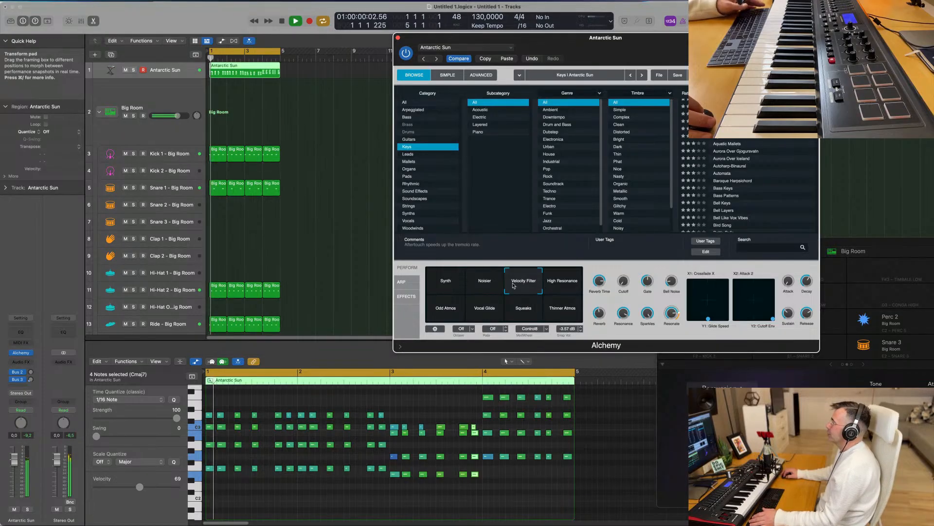
pyautogui.click(446, 282)
pyautogui.click(482, 284)
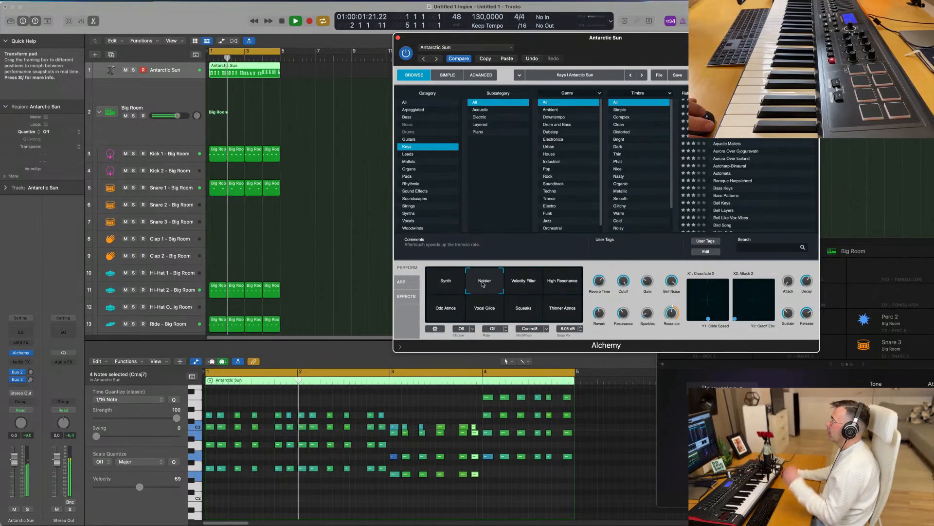
pyautogui.click(524, 285)
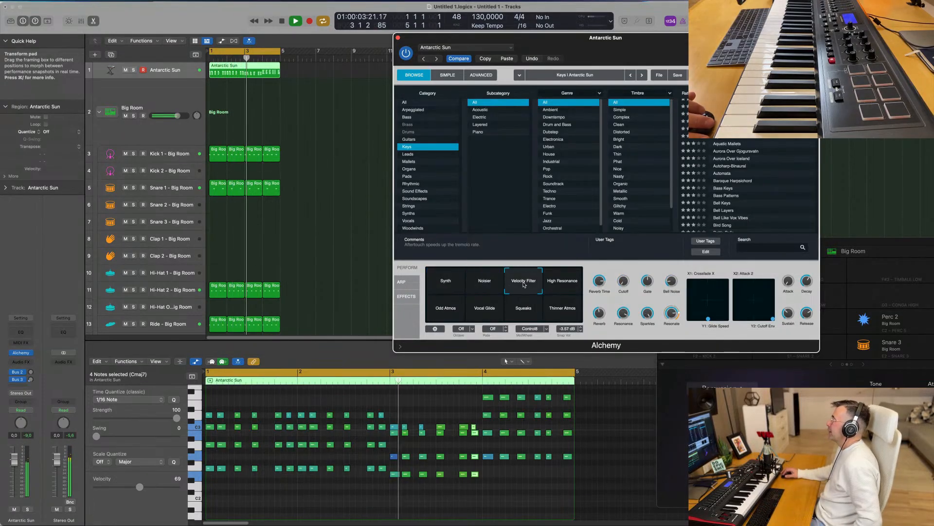
pyautogui.click(489, 287)
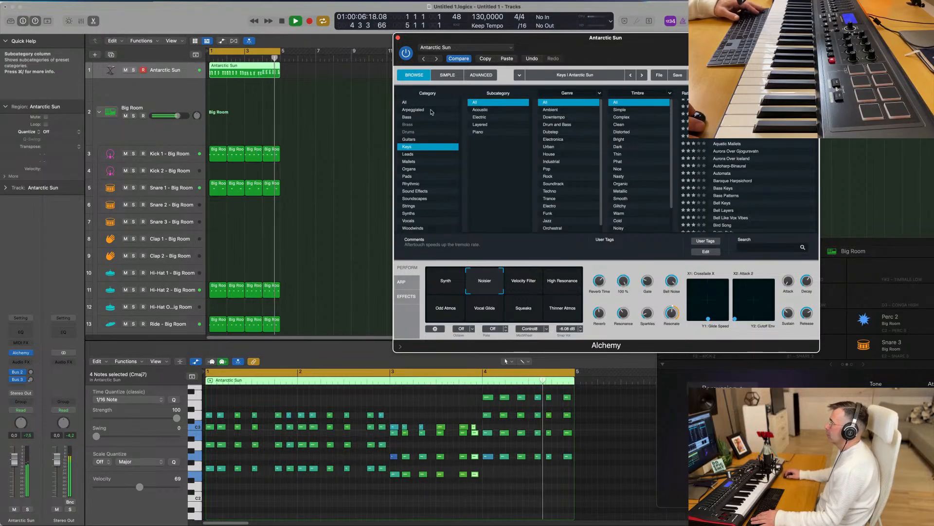
# Duplicate the Antarctic Sun track with its Alchemy settings as an empty second track.
pyautogui.click(261, 108)
pyautogui.click(246, 70)
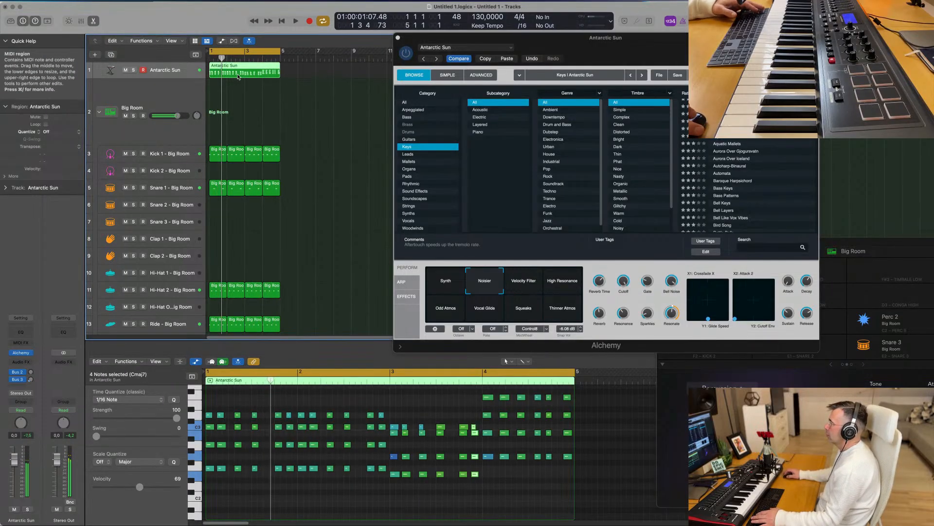
pyautogui.click(111, 55)
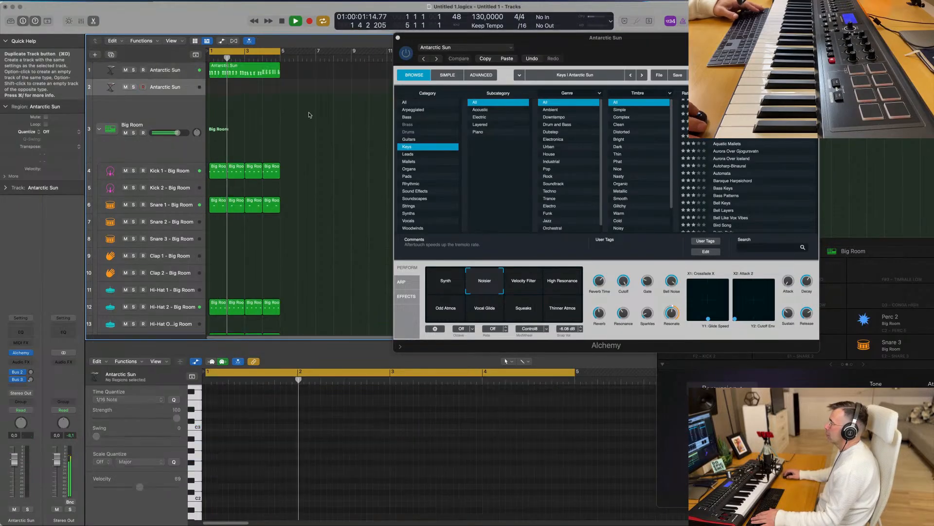
# Add a send to Bus 7 on the original Antarctic Sun track.
pyautogui.click(164, 69)
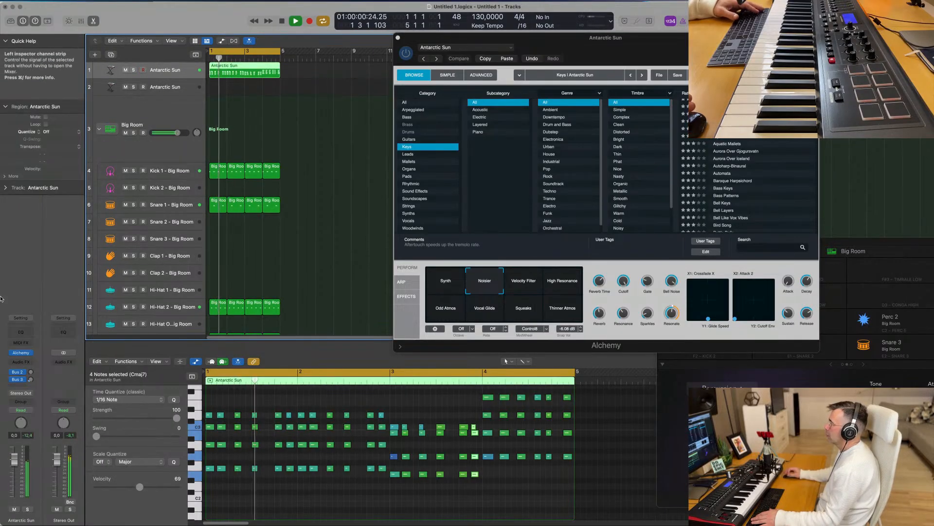
pyautogui.click(17, 386)
pyautogui.moveTo(29, 396)
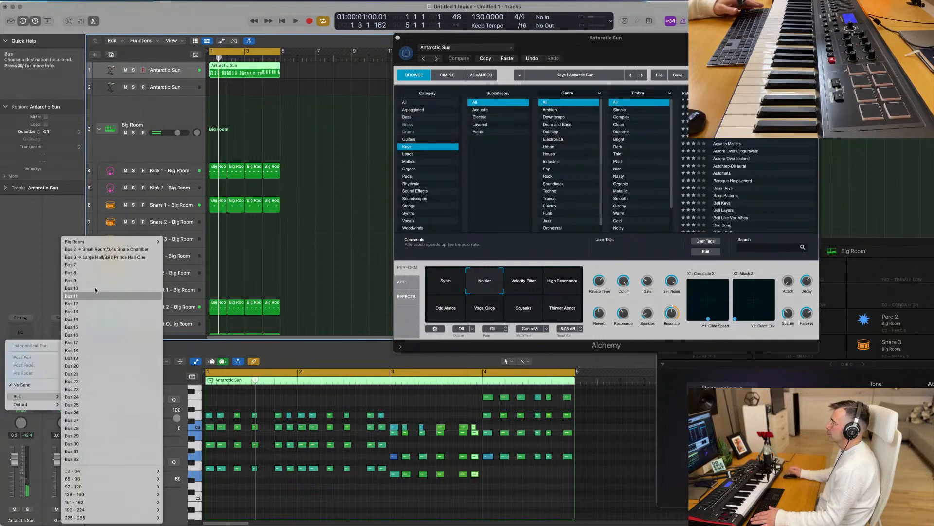
pyautogui.click(100, 264)
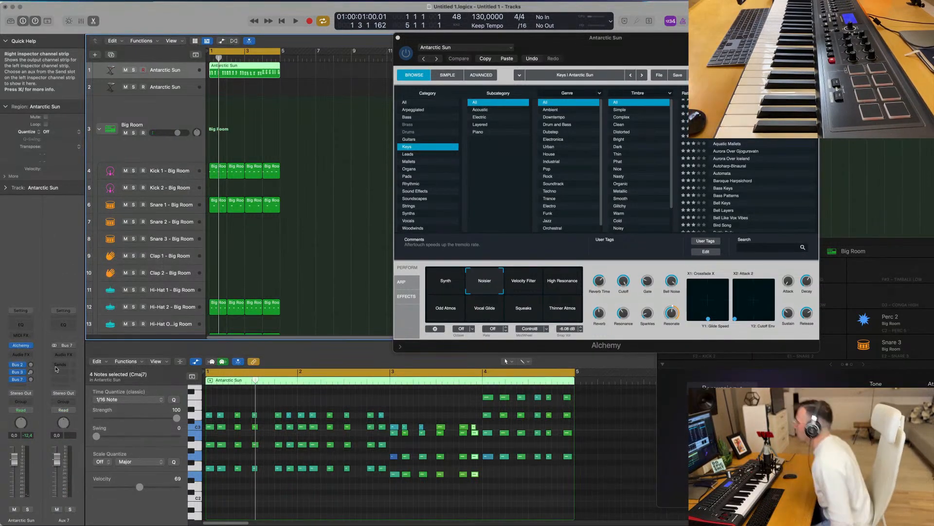
# Insert a SilverVerb on the Aux 7 channel and load its grandiose setting.
pyautogui.click(67, 356)
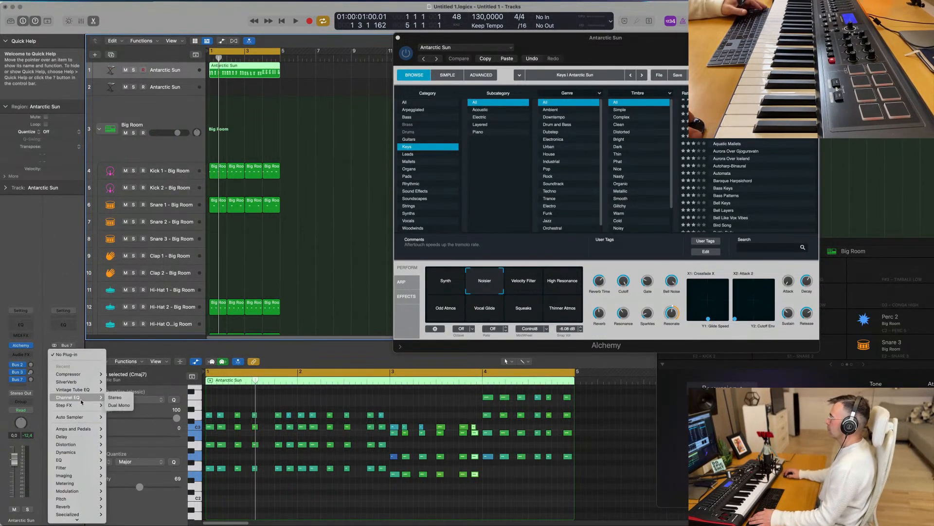
pyautogui.click(115, 382)
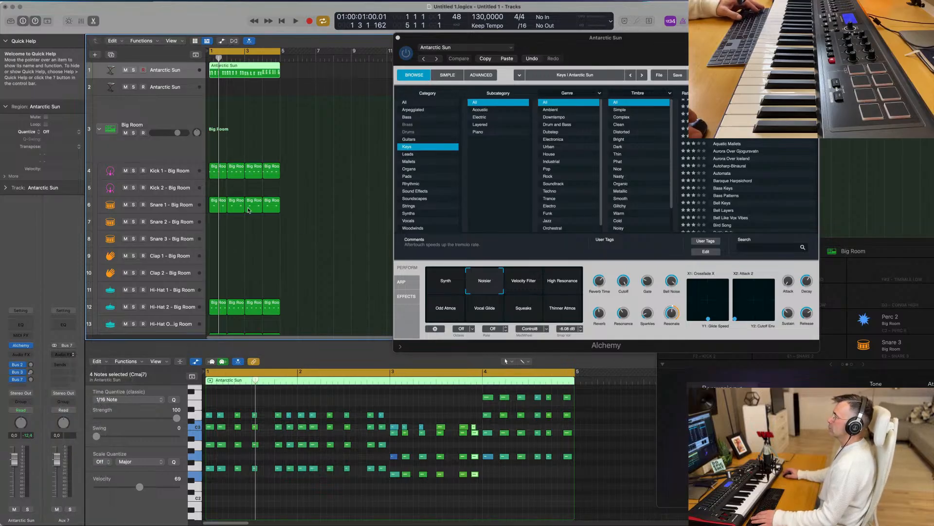
pyautogui.click(364, 108)
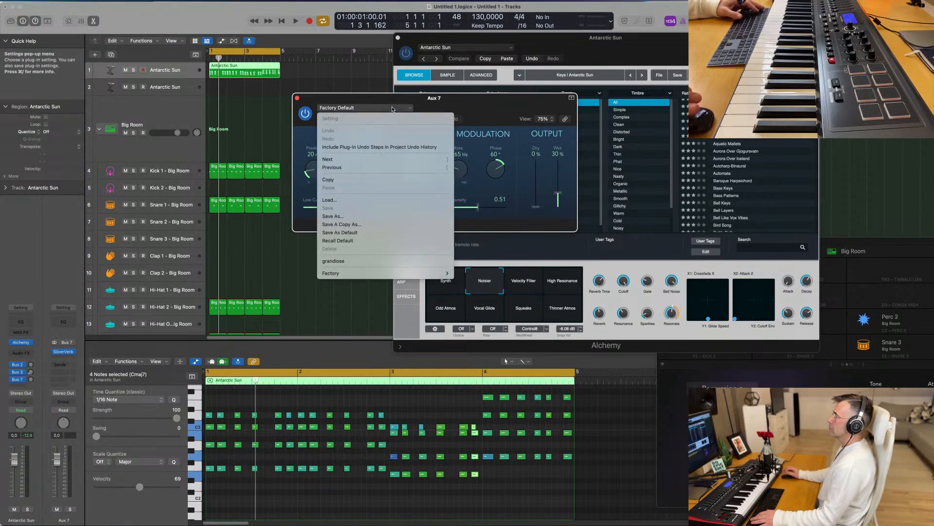
pyautogui.click(375, 261)
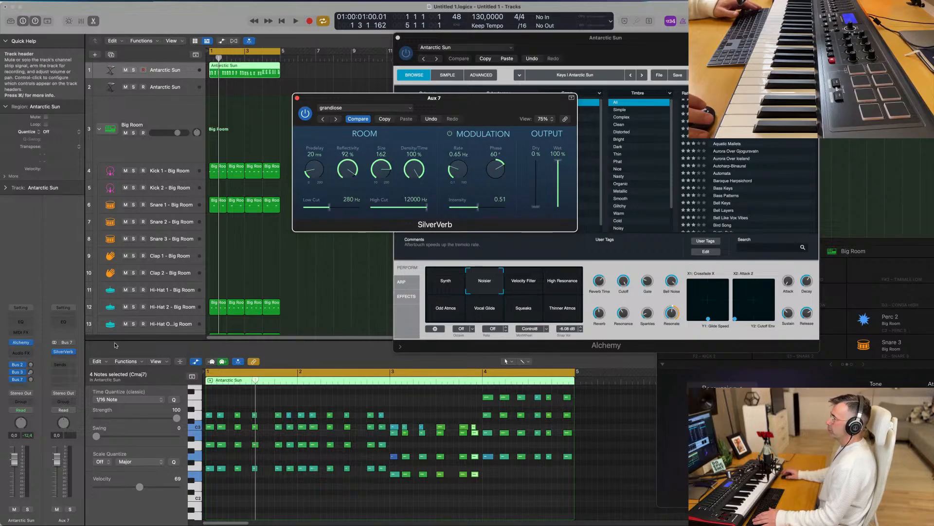
# Set the Antarctic Sun track's Bus 7 send level to -14.9 during playback and close the SilverVerb window.
pyautogui.press('space')
pyautogui.moveTo(31, 380); pyautogui.dragTo(31, 385)
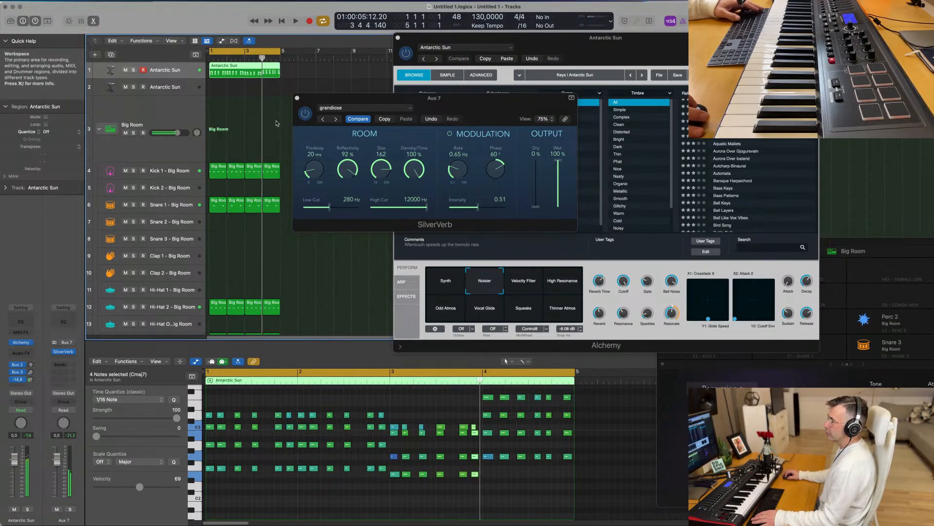
pyautogui.click(298, 99)
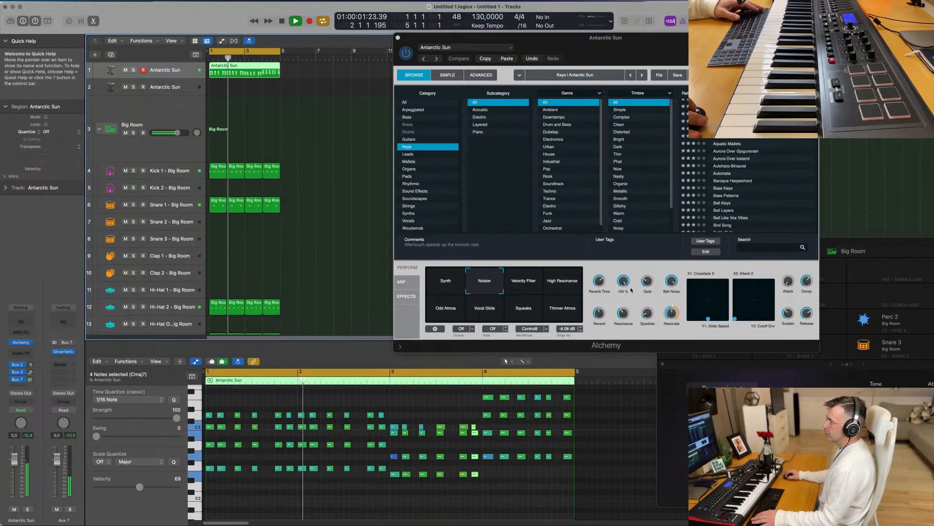
# Try other Gate and Sparkles settings in Alchemy during playback and blend the Synth and Noisier snapshots on the transform pad.
pyautogui.moveTo(623, 280); pyautogui.dragTo(650, 298)
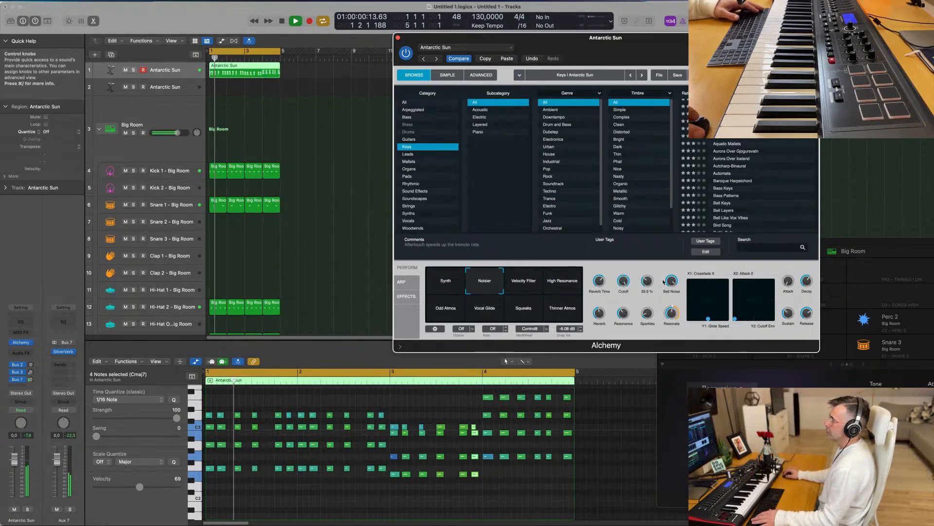
pyautogui.moveTo(647, 313); pyautogui.dragTo(641, 299)
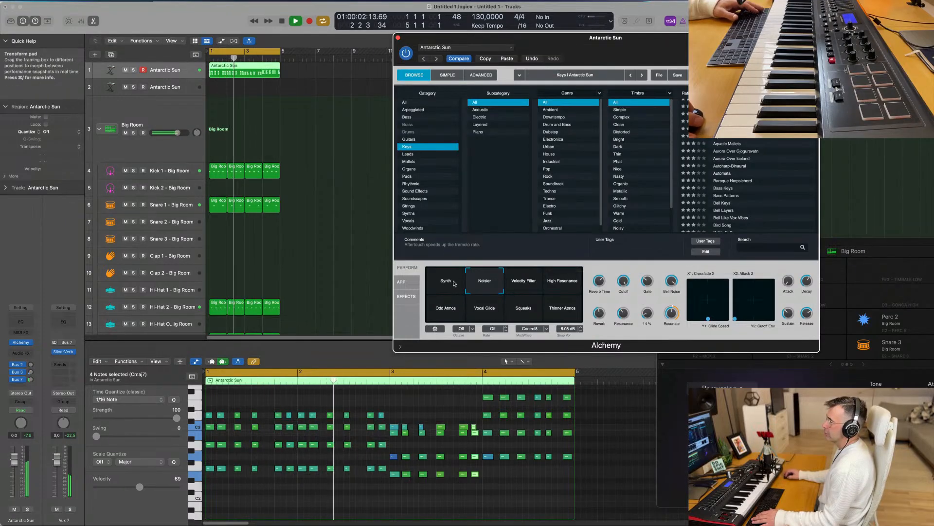
pyautogui.click(451, 282)
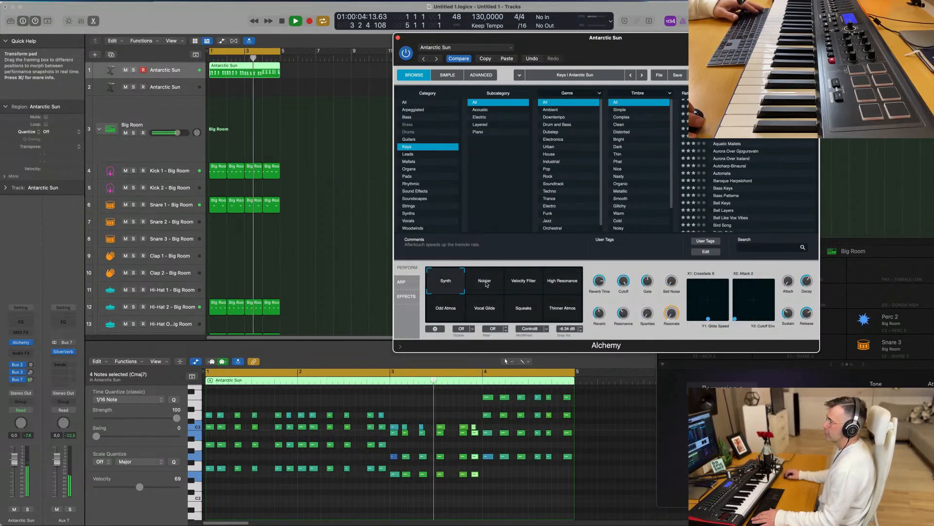
pyautogui.click(486, 285)
pyautogui.click(520, 284)
pyautogui.moveTo(520, 284); pyautogui.dragTo(461, 281)
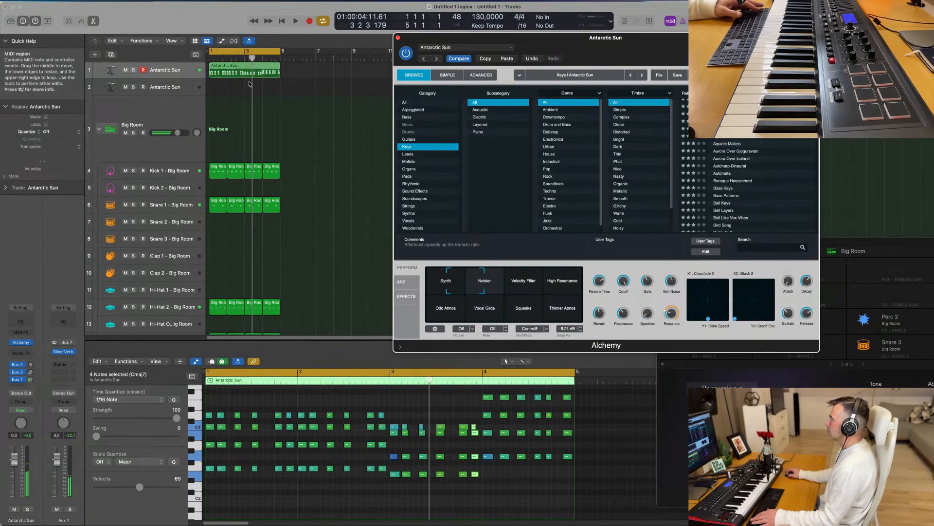
# Copy the Antarctic Sun region to the duplicate track and delete all the copy's notes above the lowest line.
pyautogui.moveTo(249, 84); pyautogui.dragTo(250, 90)
pyautogui.scroll(-2, 355, 434)
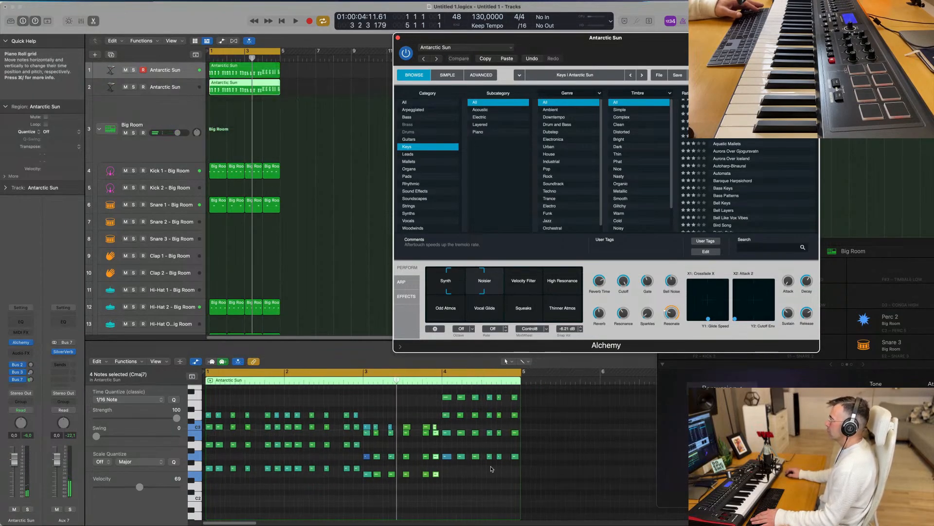
pyautogui.moveTo(430, 463); pyautogui.dragTo(209, 412)
pyautogui.press('Delete')
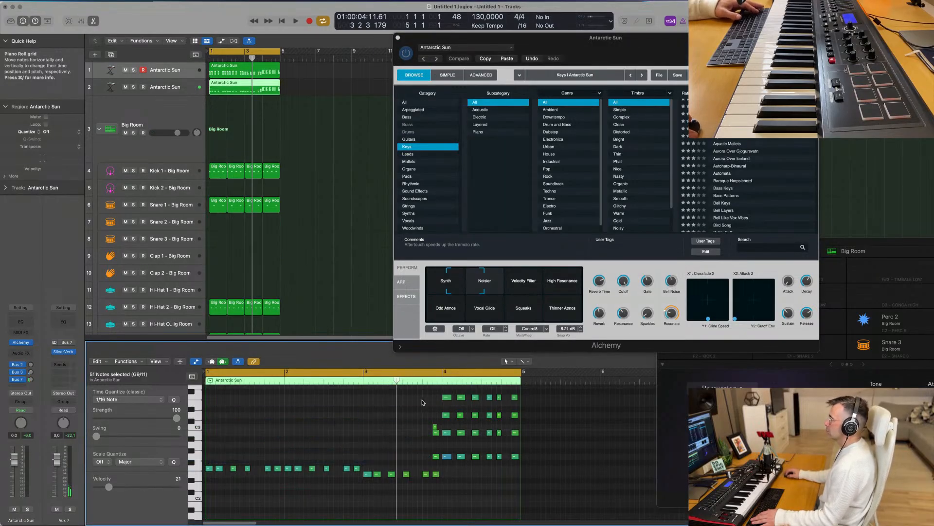
pyautogui.moveTo(475, 416); pyautogui.dragTo(522, 445)
pyautogui.press('Delete')
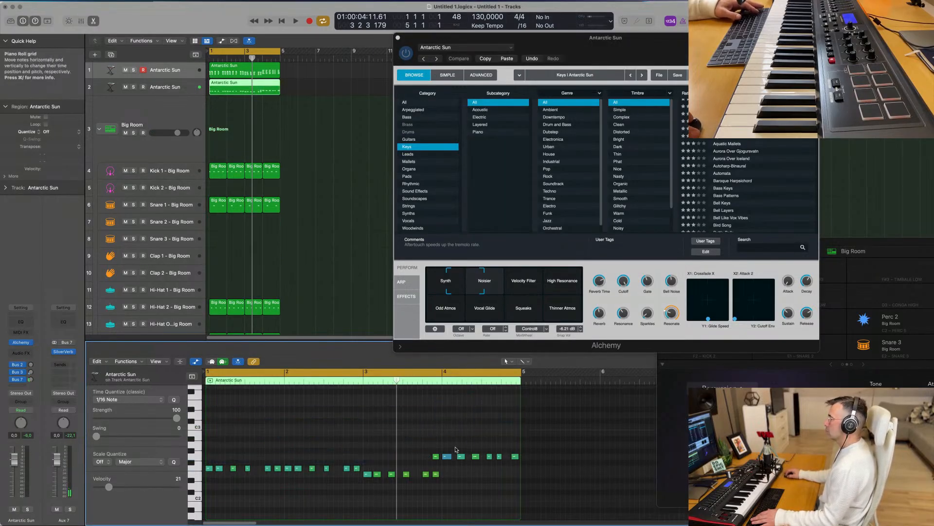
# Transpose the remaining notes down one octave, duplicate them all one sixteenth later and play the result.
pyautogui.press('Delete')
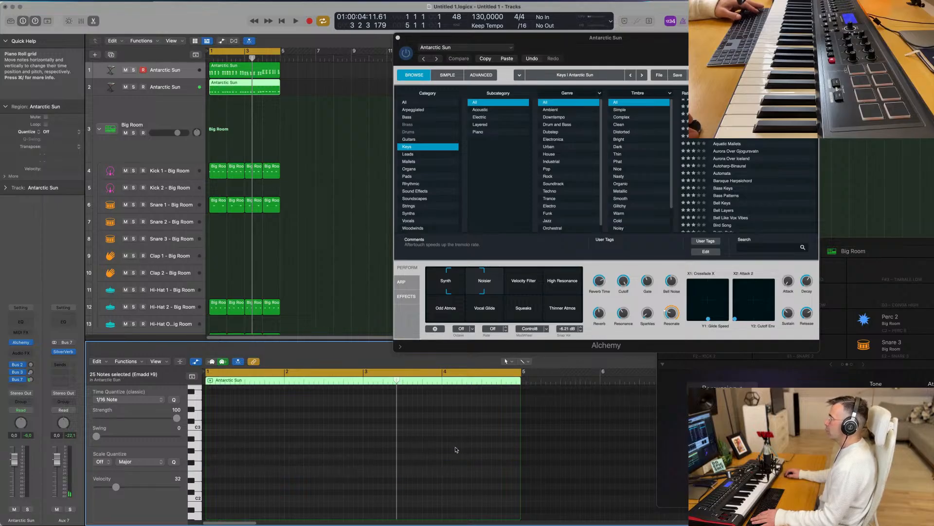
pyautogui.press('super+z')
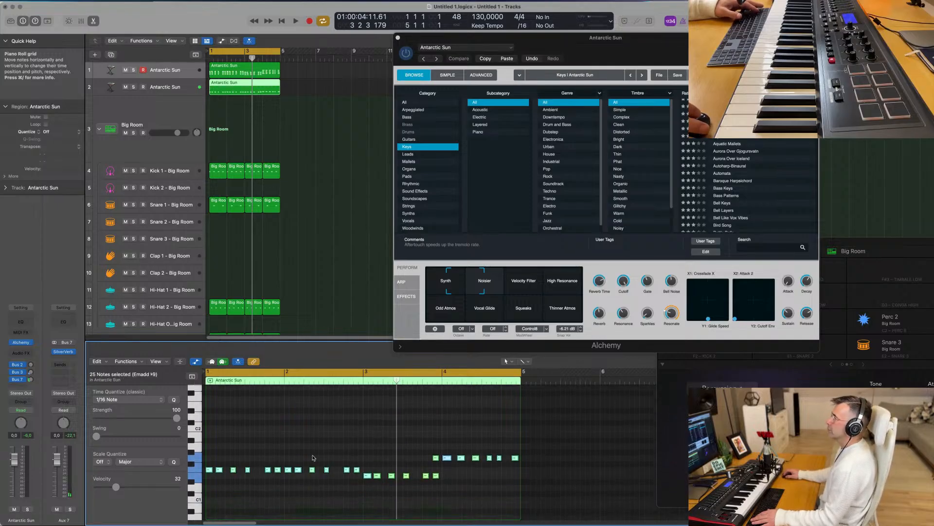
pyautogui.scroll(3, 238, 481)
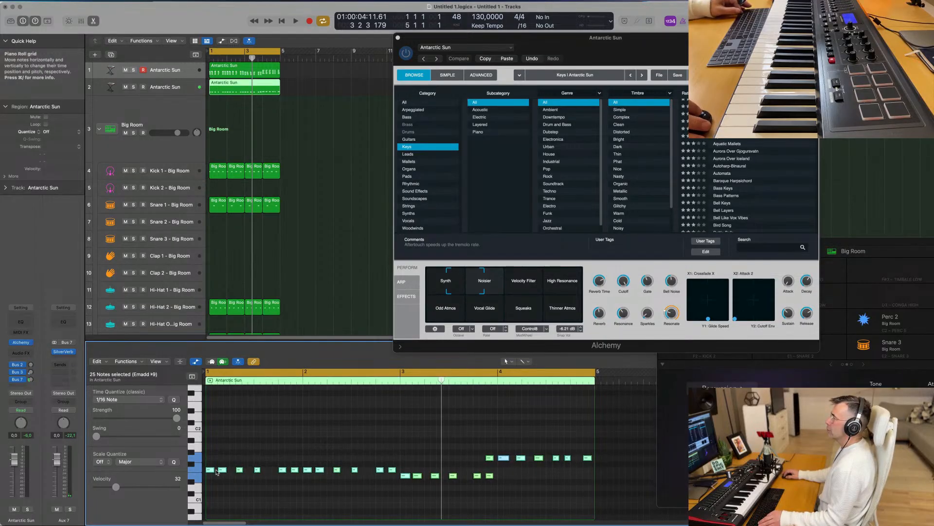
pyautogui.moveTo(213, 470); pyautogui.dragTo(215, 470)
pyautogui.press('space')
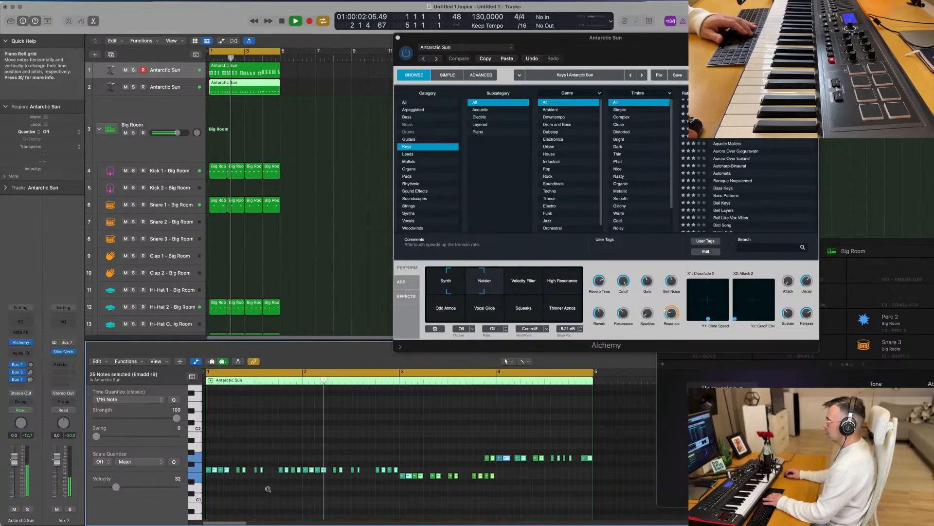
# Delete the two higher notes stacked on the bass line at the end of bar 3 and play the line.
pyautogui.scroll(-1, 272, 487)
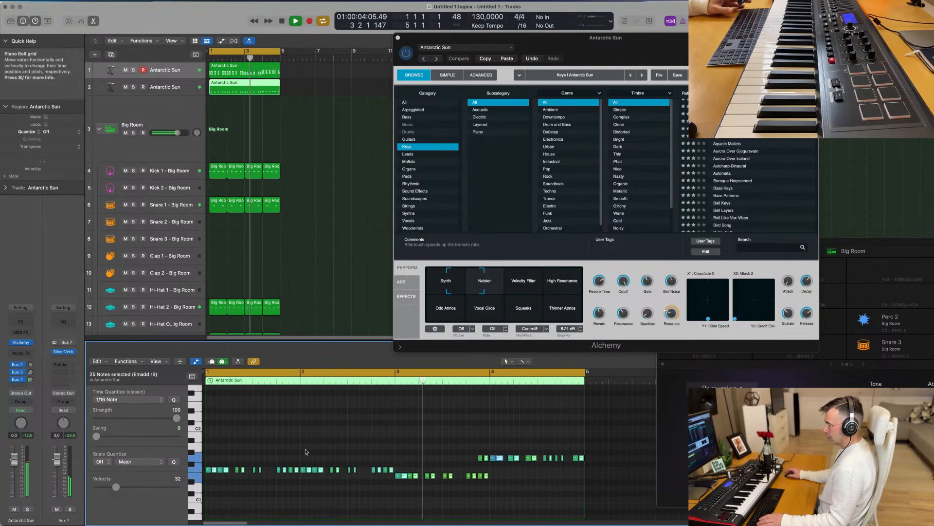
pyautogui.press('space')
pyautogui.moveTo(474, 452); pyautogui.dragTo(487, 460)
pyautogui.press('Delete')
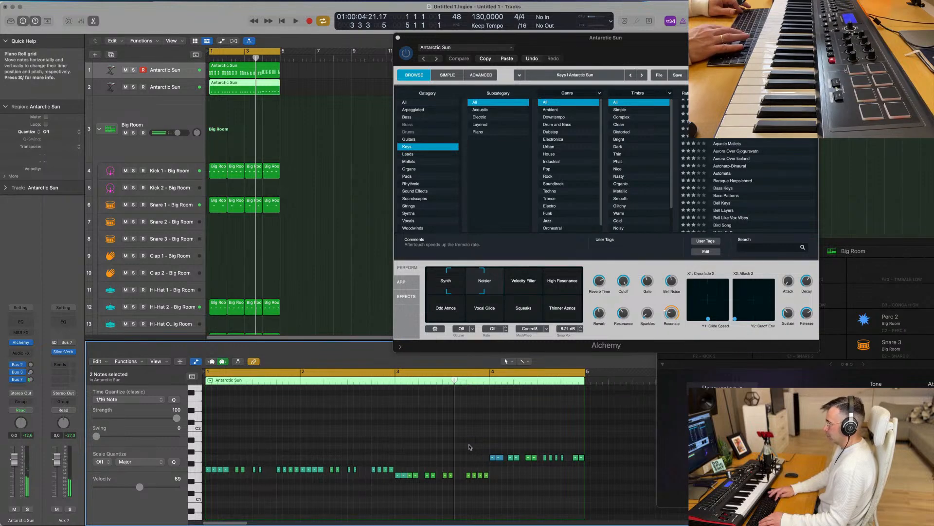
pyautogui.press('space')
pyautogui.press('space')
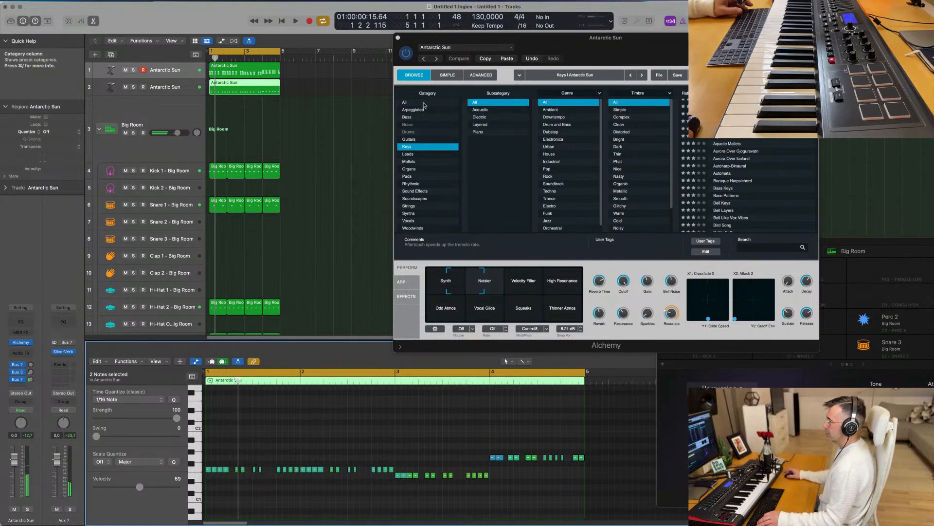
# Try the five-star Melodic Bass 1 preset in the original track's Alchemy during playback and revert it to the previous sound.
pyautogui.click(424, 103)
pyautogui.scroll(-3, 691, 185)
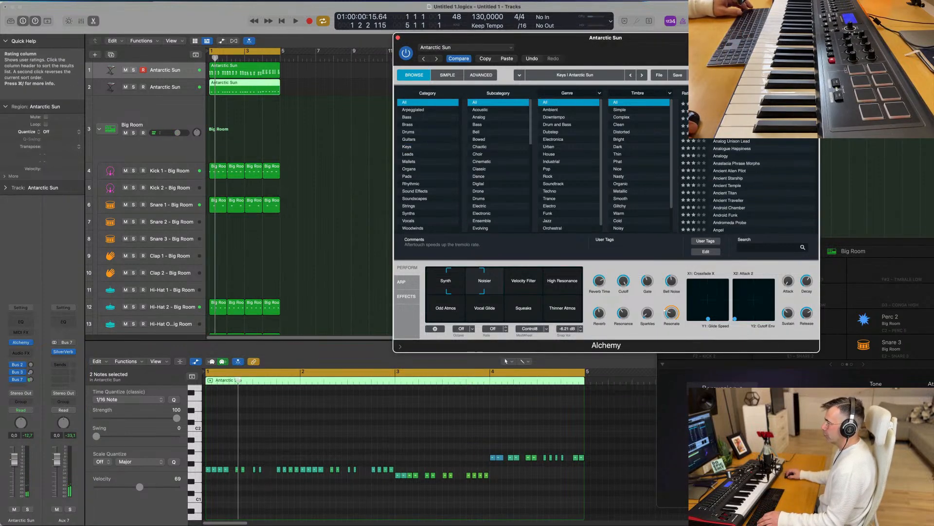
pyautogui.scroll(15, 750, 185)
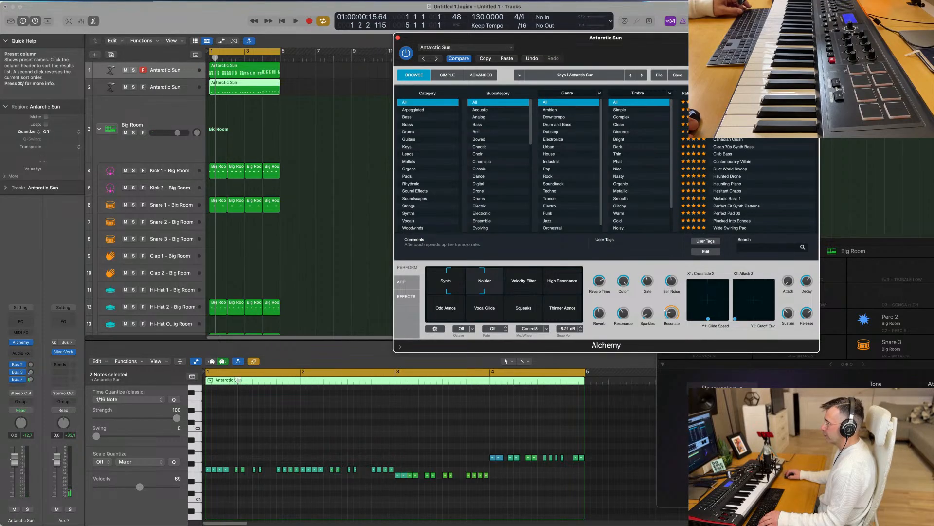
pyautogui.scroll(-2, 749, 185)
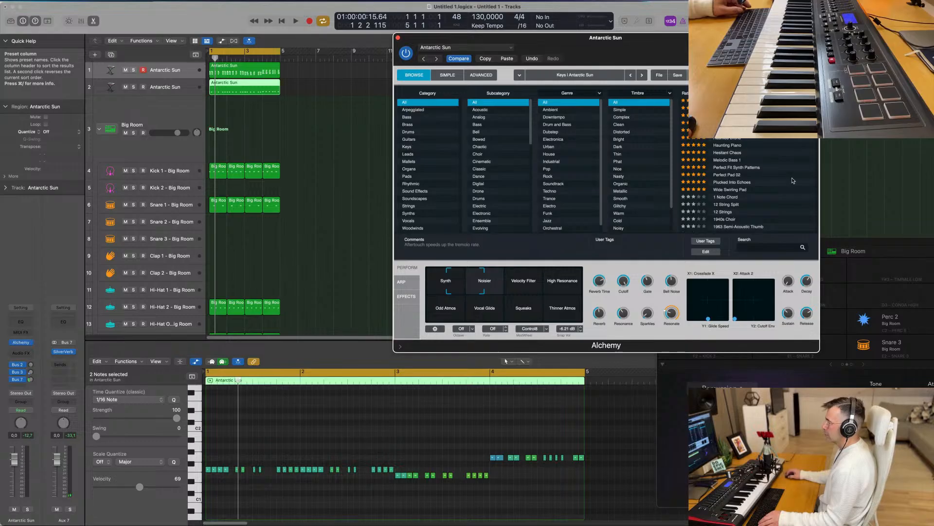
pyautogui.scroll(2, 793, 181)
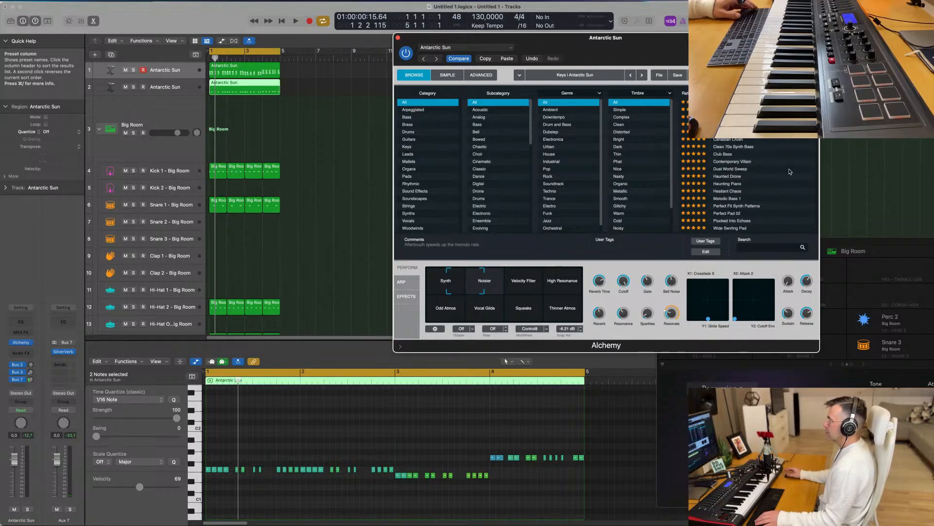
pyautogui.click(773, 199)
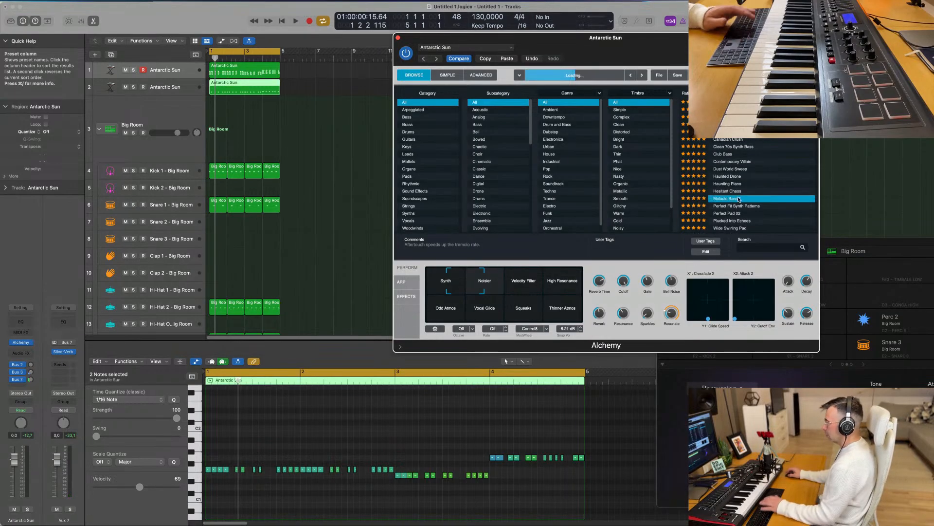
pyautogui.press('space')
pyautogui.moveTo(680, 41)
pyautogui.mouseDown()
pyautogui.moveTo(638, 34)
pyautogui.moveTo(688, 42)
pyautogui.mouseUp()
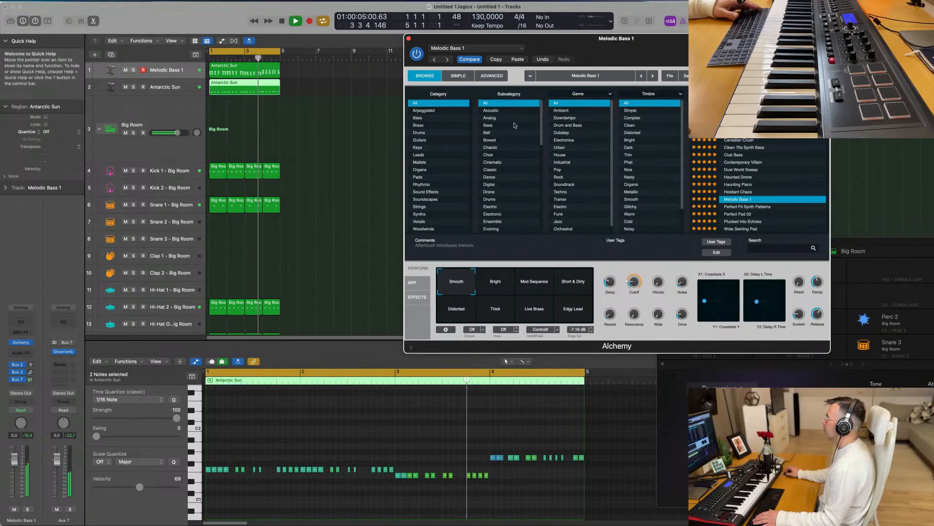
pyautogui.press('space')
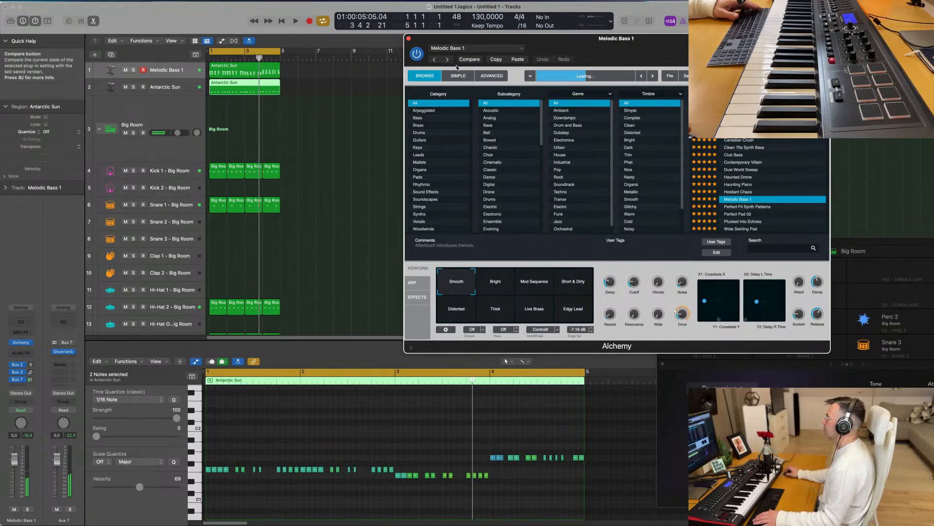
pyautogui.press('space')
# Load the five-star Melodic Bass 1 preset in the duplicate track's Alchemy, playing the loop to hear it.
pyautogui.click(170, 88)
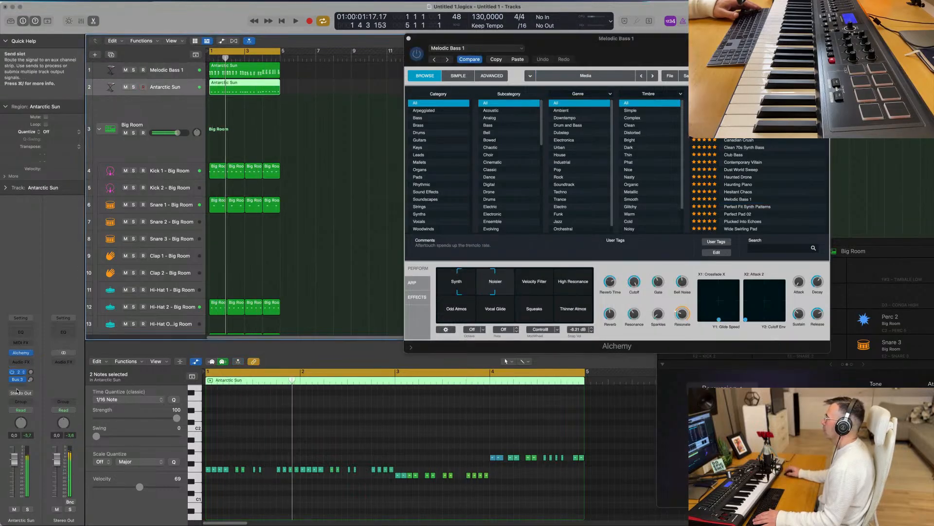
pyautogui.click(22, 352)
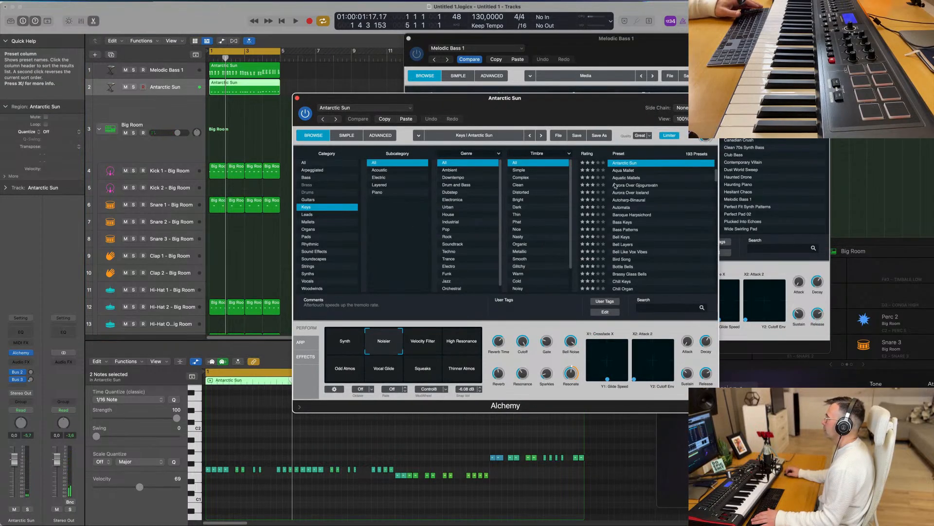
pyautogui.click(312, 164)
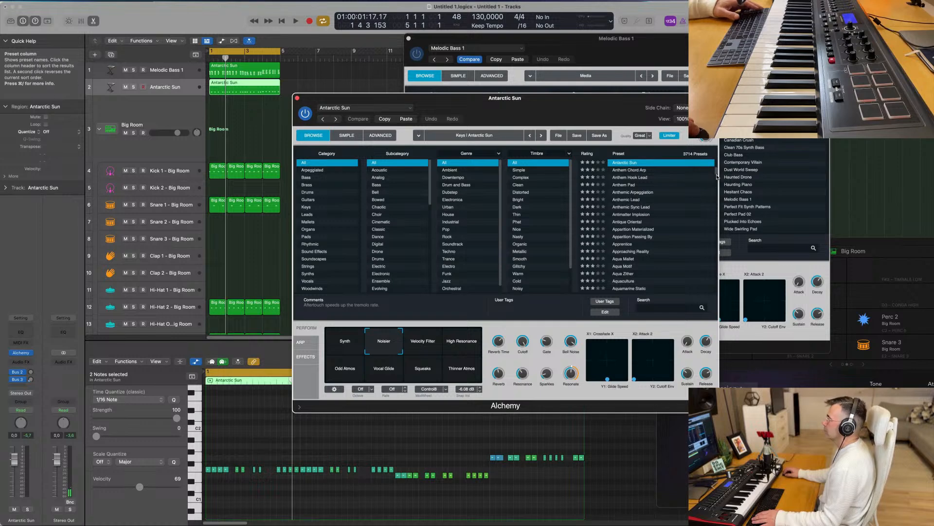
pyautogui.moveTo(717, 174); pyautogui.dragTo(717, 156)
pyautogui.click(628, 260)
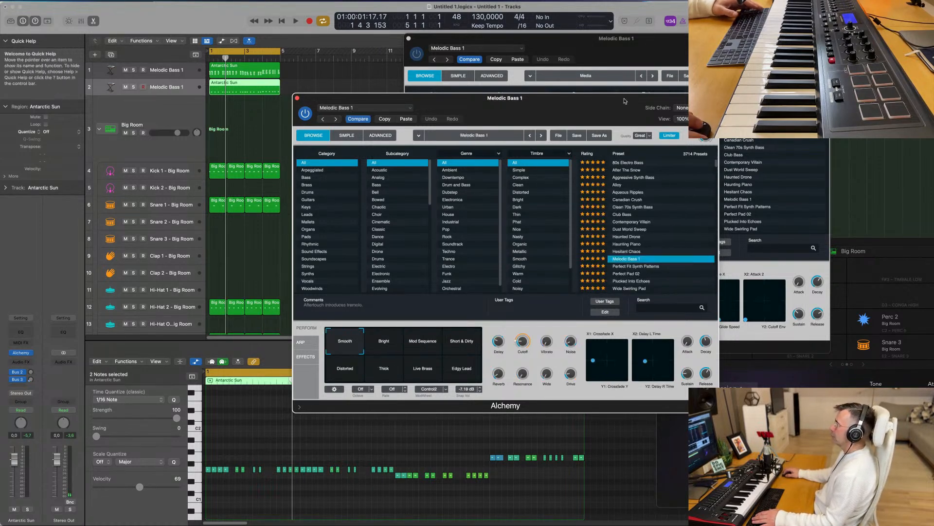
pyautogui.press('space')
pyautogui.moveTo(574, 101); pyautogui.dragTo(742, 81)
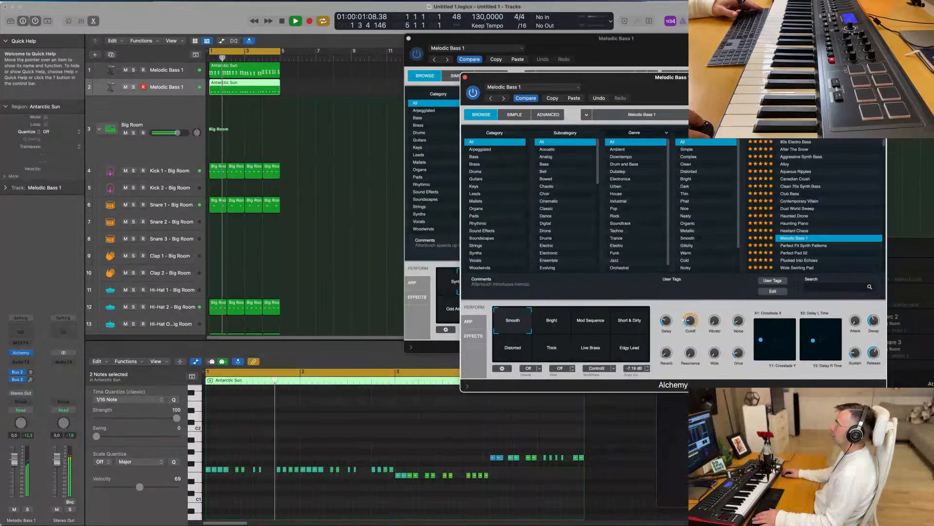
pyautogui.click(465, 78)
# Delete the bass notes at beat 3 of bar 1 and copy the first four notes there, then play the line.
pyautogui.scroll(1, 255, 456)
pyautogui.scroll(2, 255, 455)
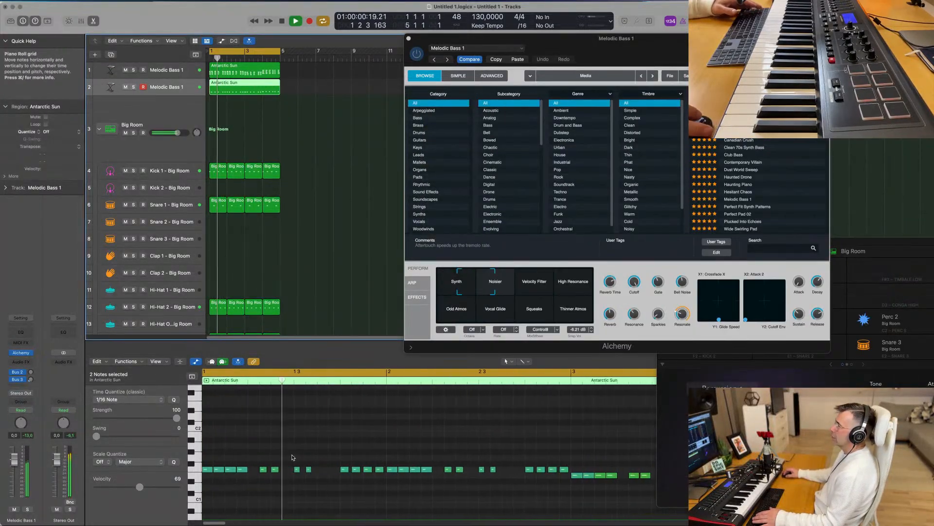
pyautogui.scroll(-1, 304, 451)
pyautogui.press('space')
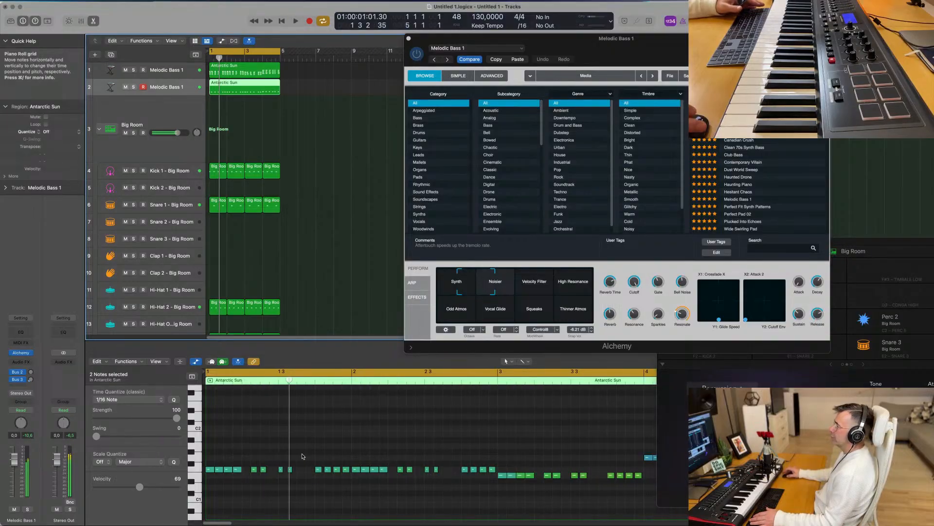
pyautogui.moveTo(282, 459); pyautogui.dragTo(301, 470)
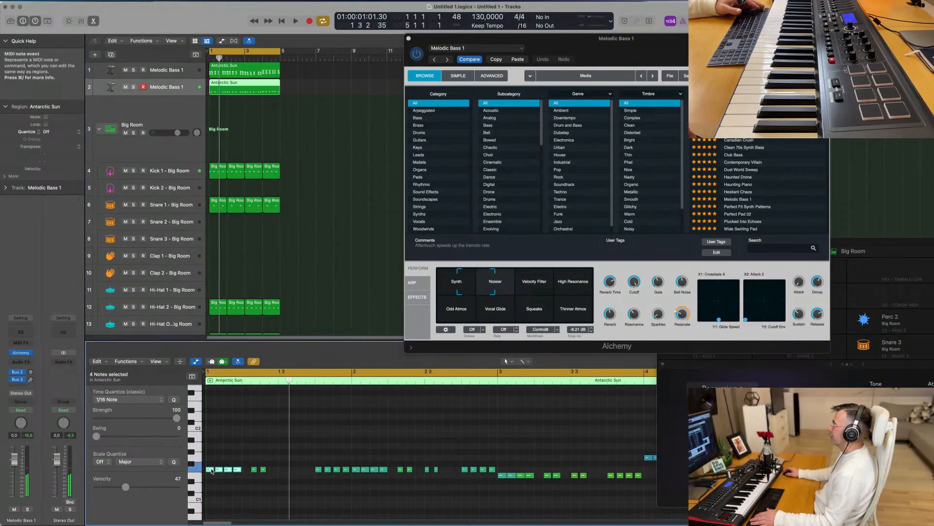
pyautogui.moveTo(211, 470); pyautogui.dragTo(286, 471)
pyautogui.press('space')
pyautogui.hscroll(-1, 302, 461)
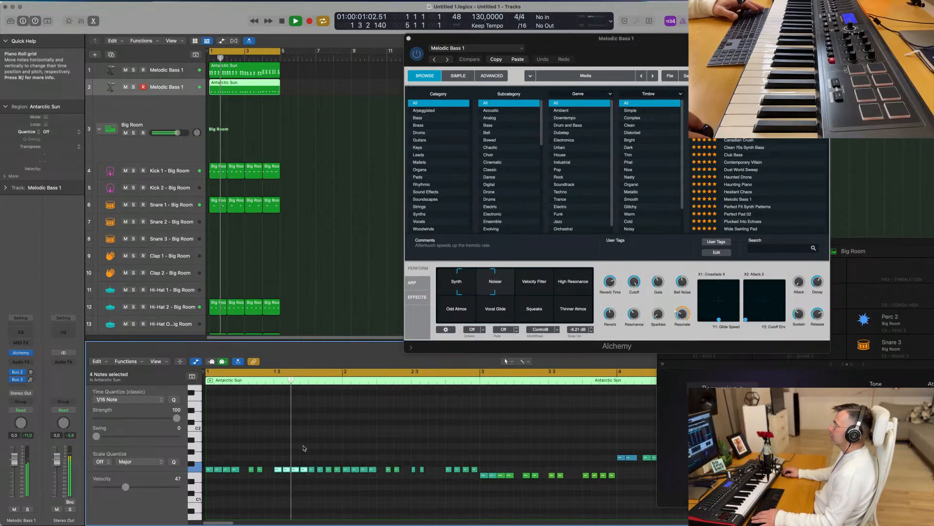
pyautogui.press('space')
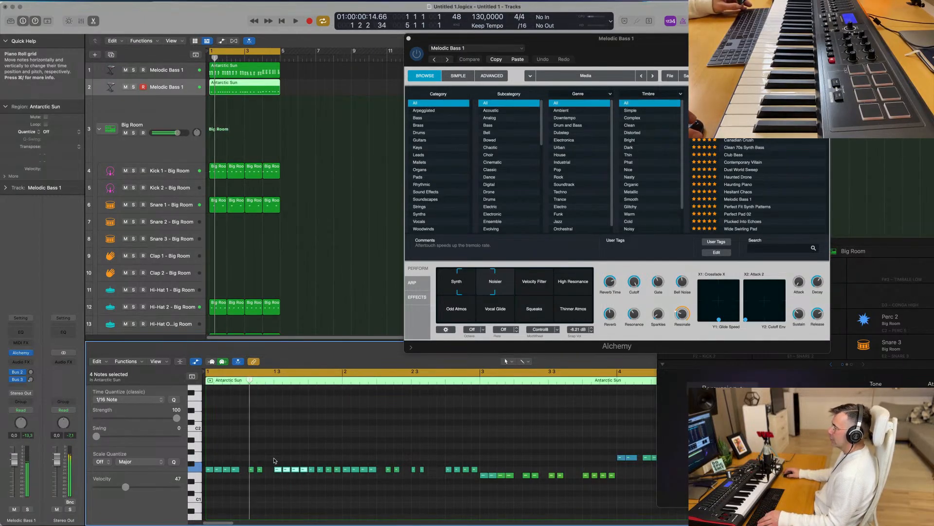
# Delete the bass notes from beat 3 of bar 1 through bar 2 and copy the six opening notes to beat 3.
pyautogui.moveTo(273, 458); pyautogui.dragTo(394, 482)
pyautogui.moveTo(473, 482); pyautogui.dragTo(473, 482)
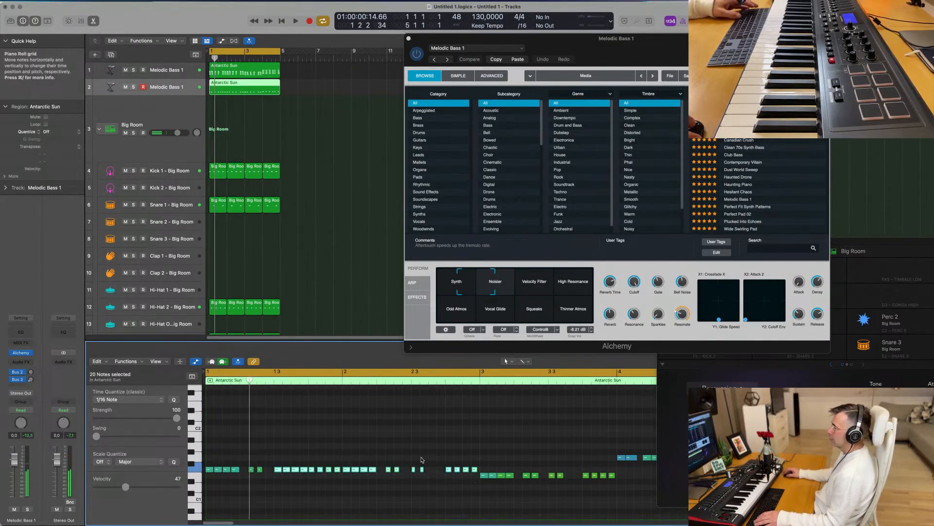
pyautogui.press('BackSpace')
pyautogui.moveTo(334, 447); pyautogui.dragTo(280, 472)
pyautogui.press('space')
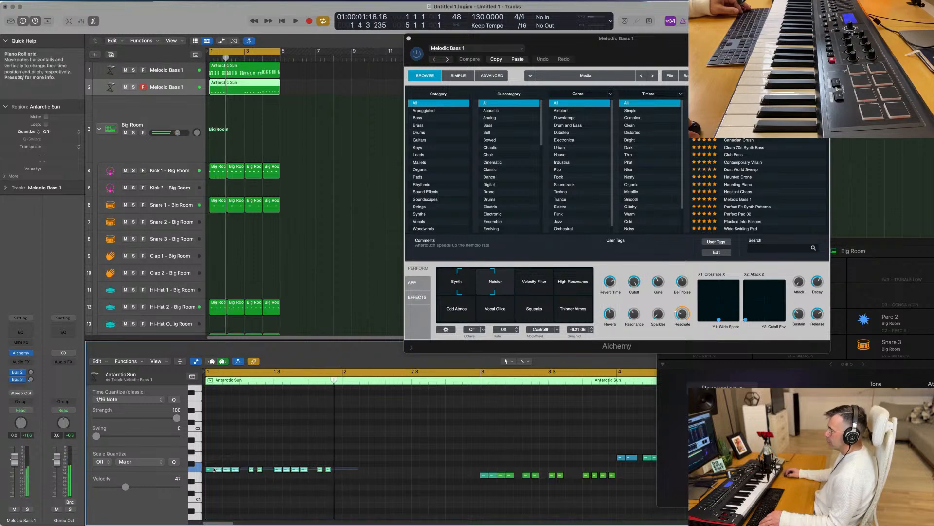
# Copy bar 1's twelve-note bass pattern to bar 2 and play the line.
pyautogui.moveTo(209, 471); pyautogui.dragTo(344, 471)
pyautogui.scroll(-2, 362, 481)
pyautogui.press('space')
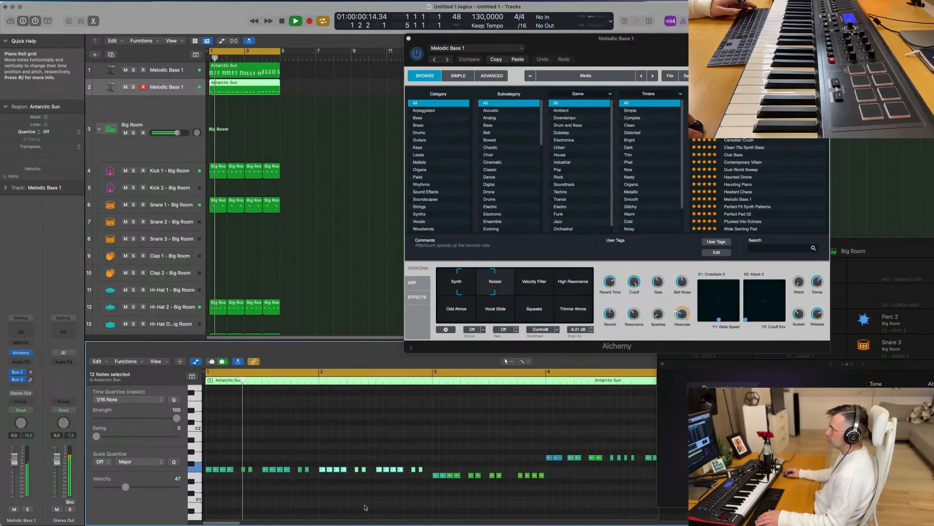
pyautogui.scroll(-3, 366, 507)
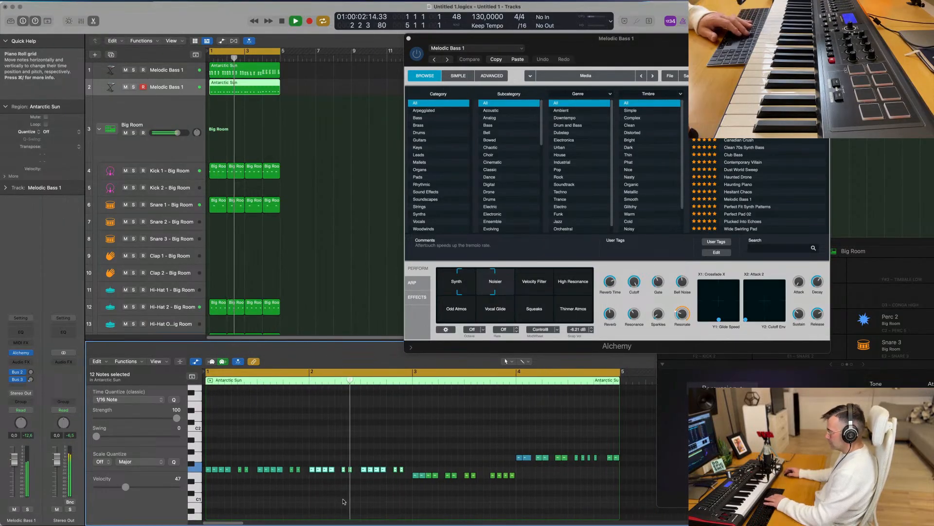
# Replace bar 3's bass notes with a copy of the twelve-note pattern at bar 3's lower pitch.
pyautogui.moveTo(402, 470); pyautogui.dragTo(479, 483)
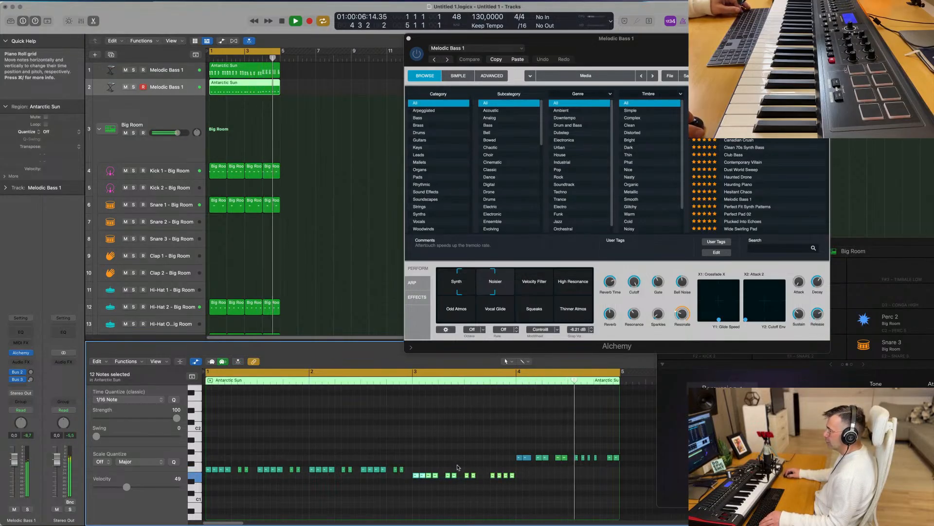
pyautogui.press('Delete')
pyautogui.moveTo(433, 465); pyautogui.dragTo(415, 478)
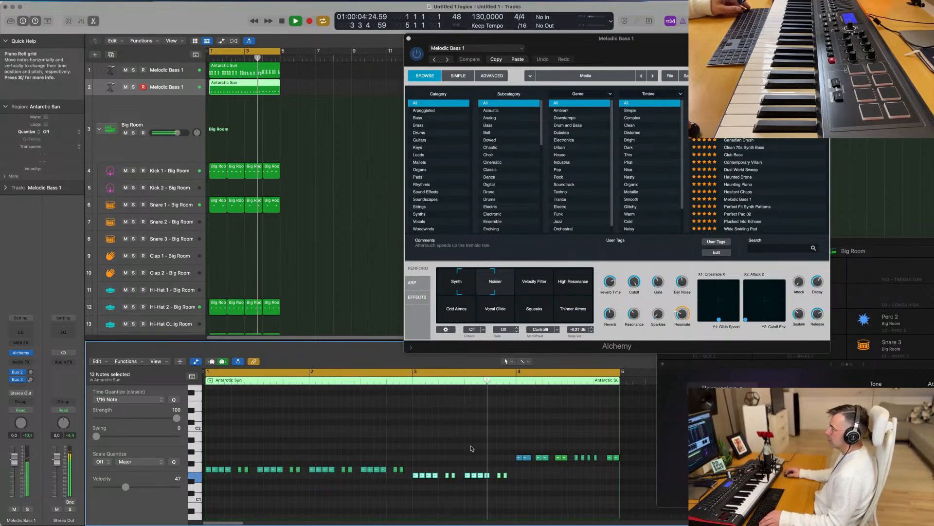
pyautogui.press('space')
# Replace bar 4's bass notes with a copy of the twelve-note pattern at bar 4's higher pitch and play the loop.
pyautogui.moveTo(492, 448); pyautogui.dragTo(623, 470)
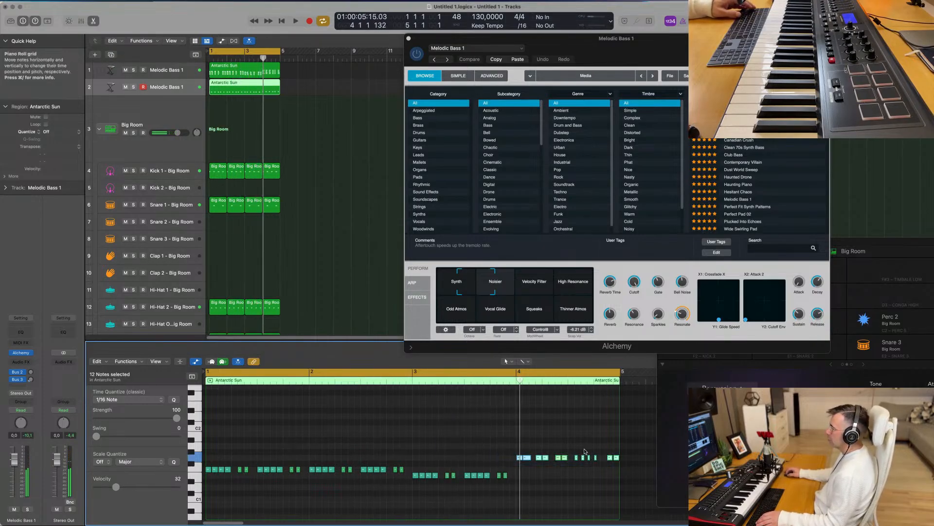
pyautogui.press('Delete')
pyautogui.moveTo(538, 471); pyautogui.dragTo(520, 460)
pyautogui.press('space')
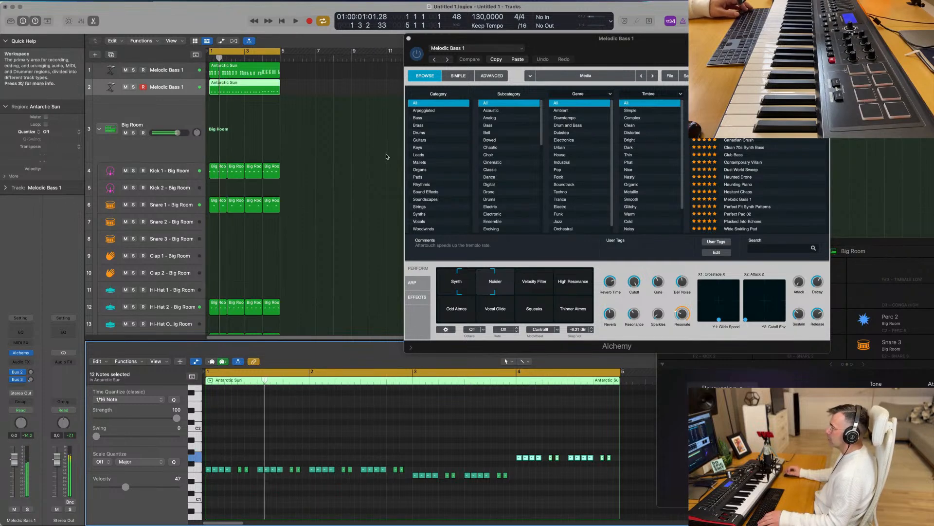
pyautogui.press('space')
# Delete all bass notes to hear the loop without them, undo the deletion and play from the start.
pyautogui.press('super+a')
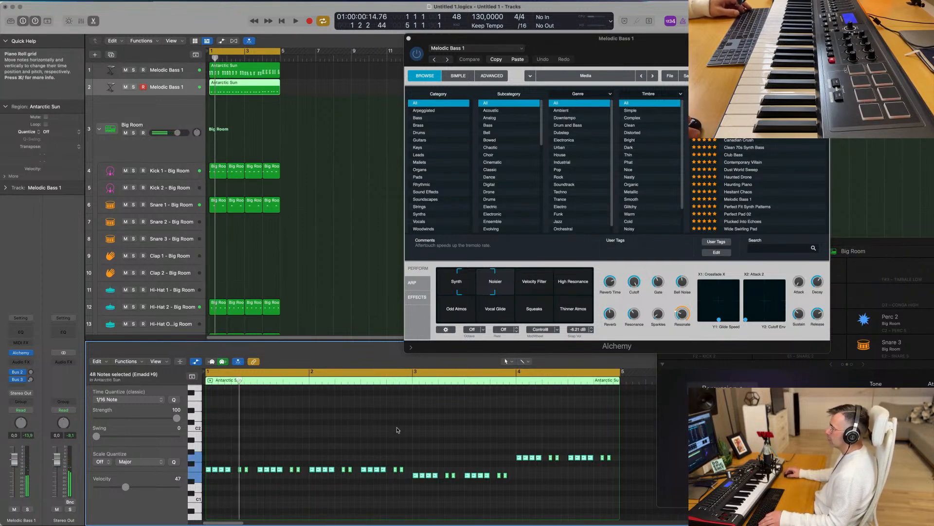
pyautogui.press('Delete')
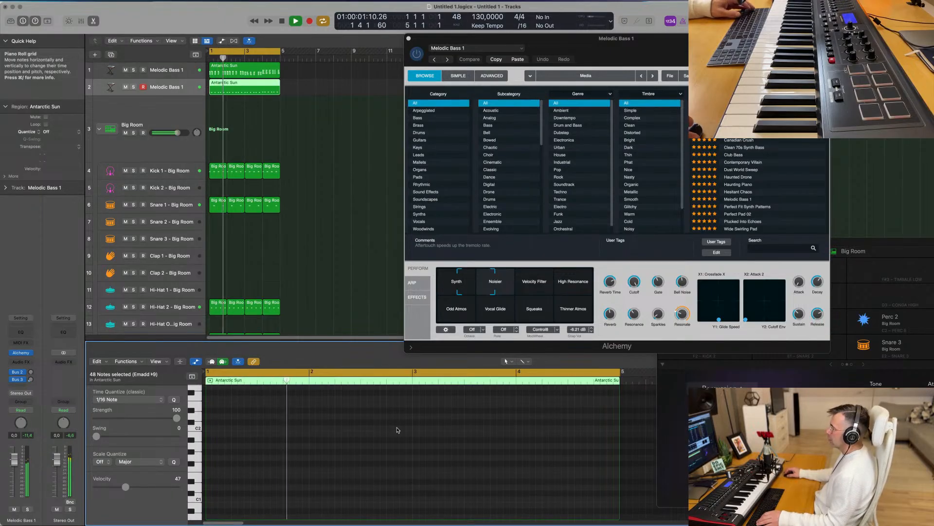
pyautogui.press('super+z')
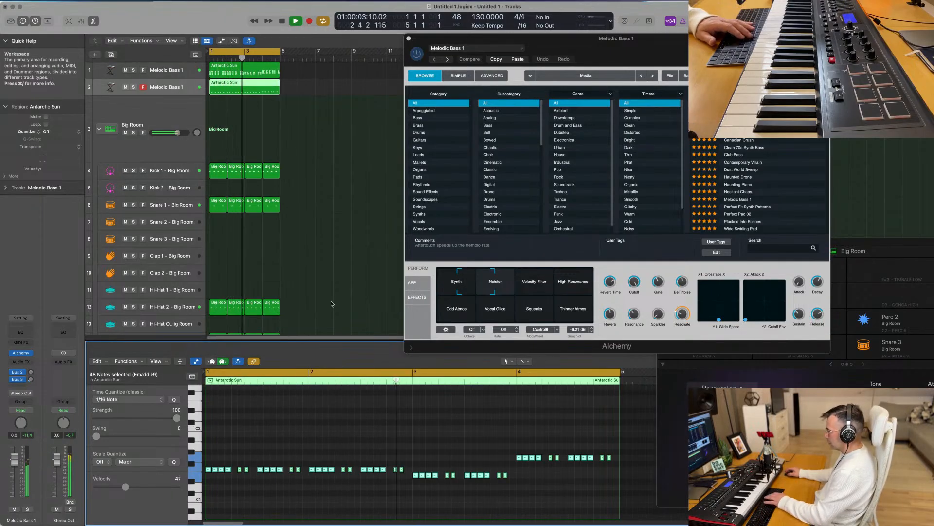
pyautogui.press('Return')
pyautogui.press('Return')
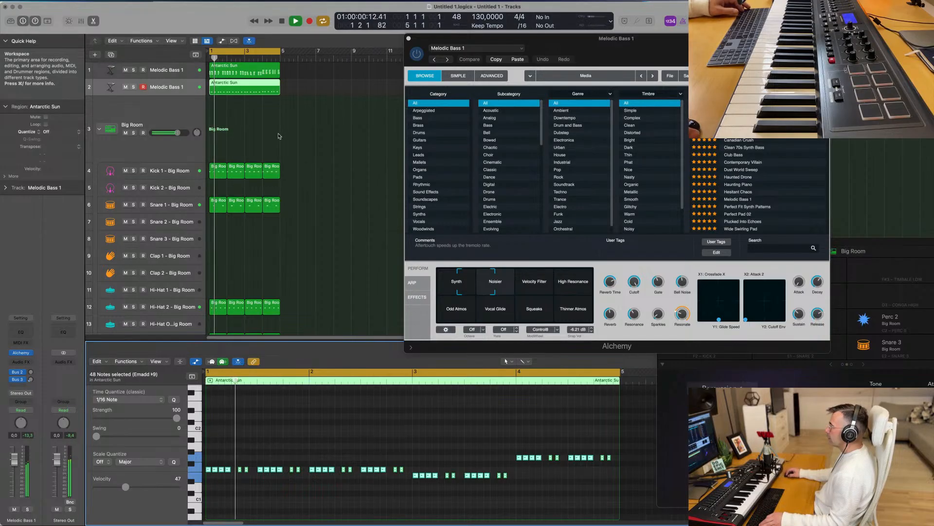
pyautogui.press('space')
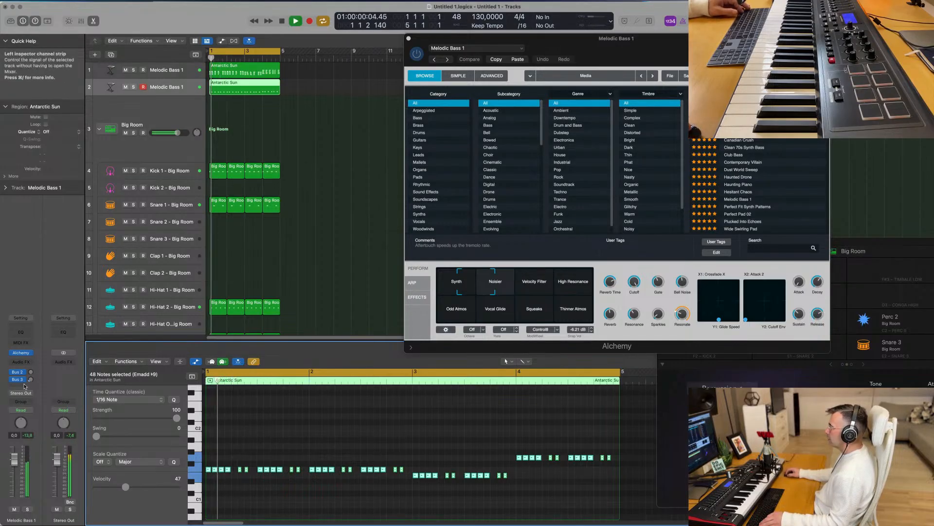
# Insert a Compressor on the bass track and set its side chain to Kick 2 - Big Room (Inst 3).
pyautogui.click(26, 363)
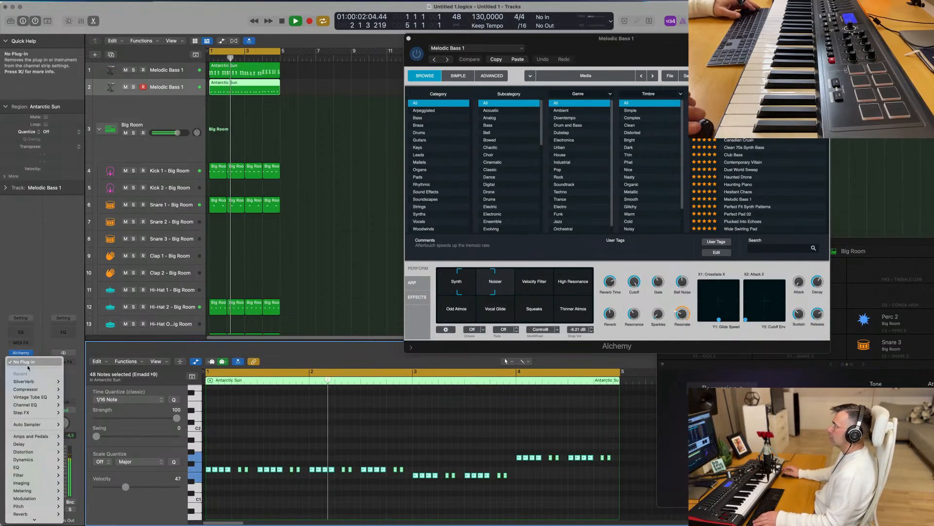
pyautogui.moveTo(40, 390)
pyautogui.click(73, 390)
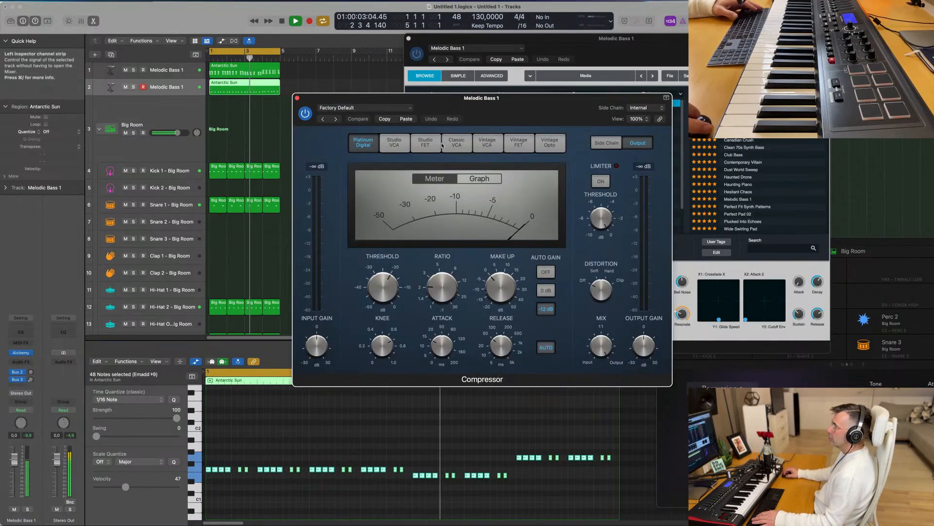
pyautogui.click(651, 110)
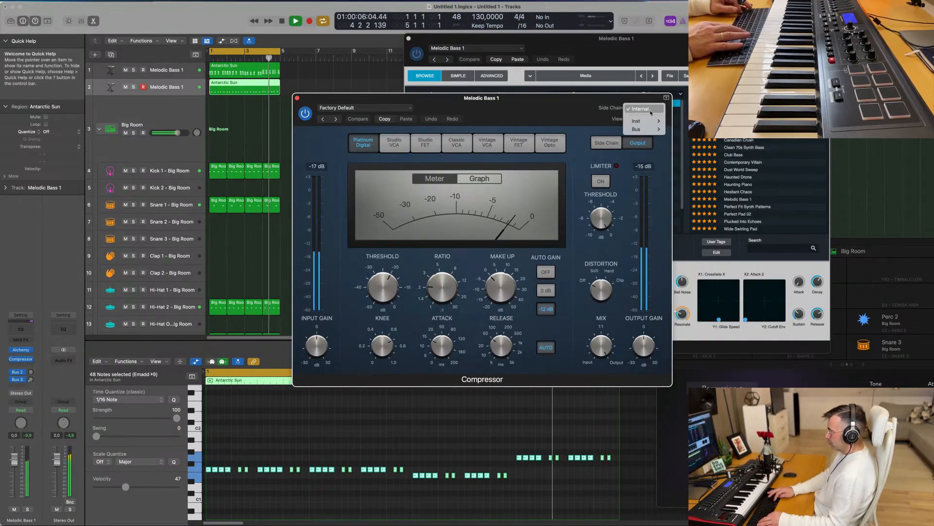
pyautogui.moveTo(651, 126)
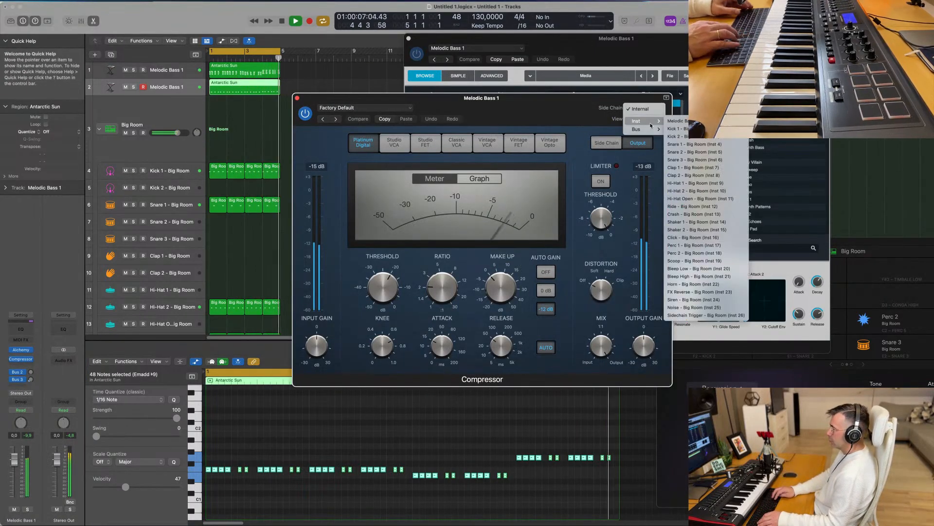
pyautogui.click(681, 136)
pyautogui.moveTo(529, 102); pyautogui.dragTo(541, 101)
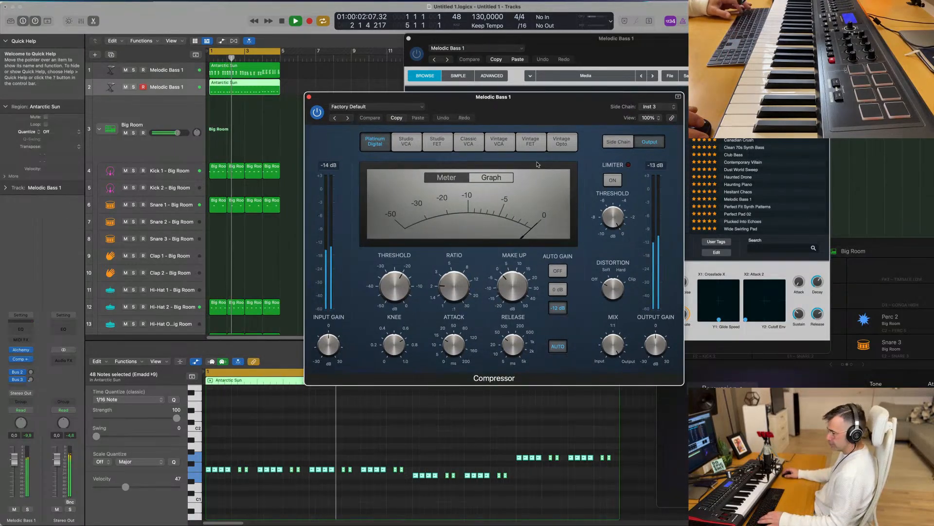
# Switch the compressor's side chain source to Kick 1 - Big Room (Inst 2).
pyautogui.click(670, 107)
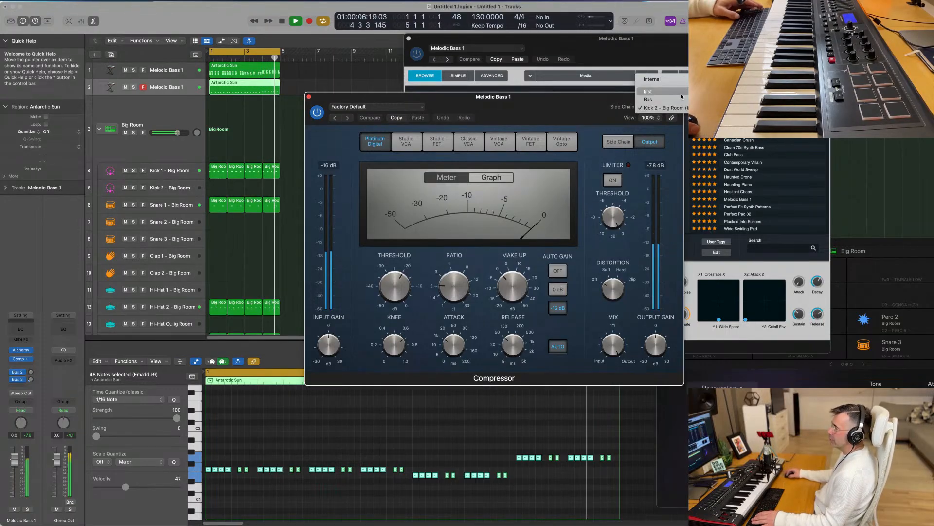
pyautogui.moveTo(682, 96)
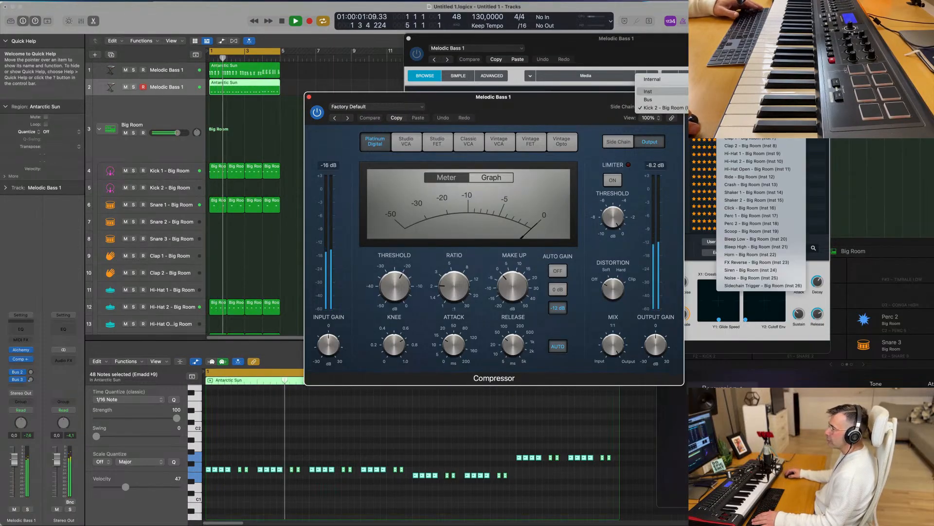
pyautogui.click(750, 99)
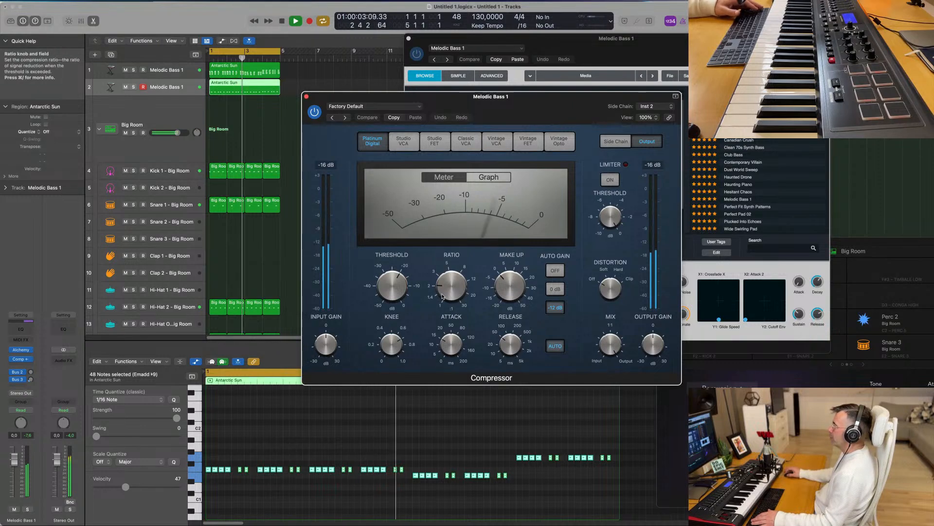
# Adjust the bass compressor's ratio and set its threshold to -14.5 dB while the loop plays.
pyautogui.moveTo(444, 291); pyautogui.dragTo(404, 274)
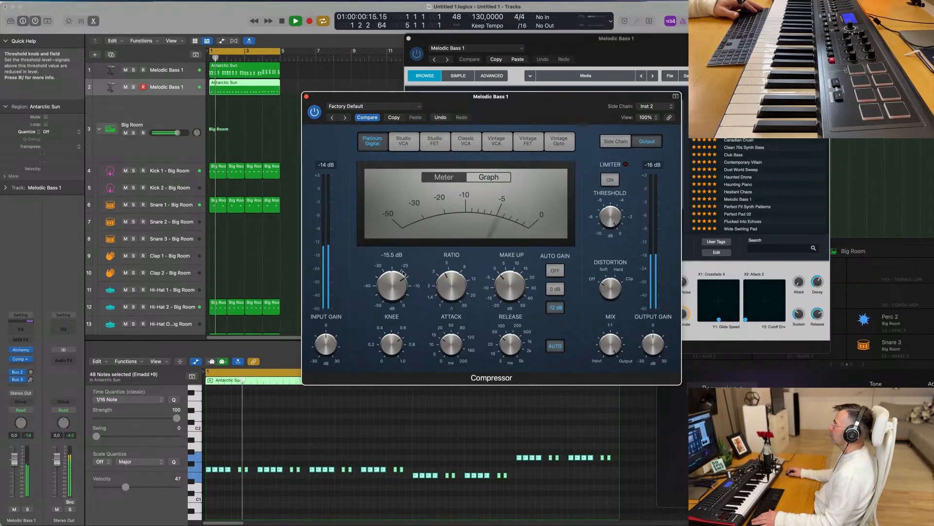
pyautogui.moveTo(400, 279); pyautogui.dragTo(400, 277)
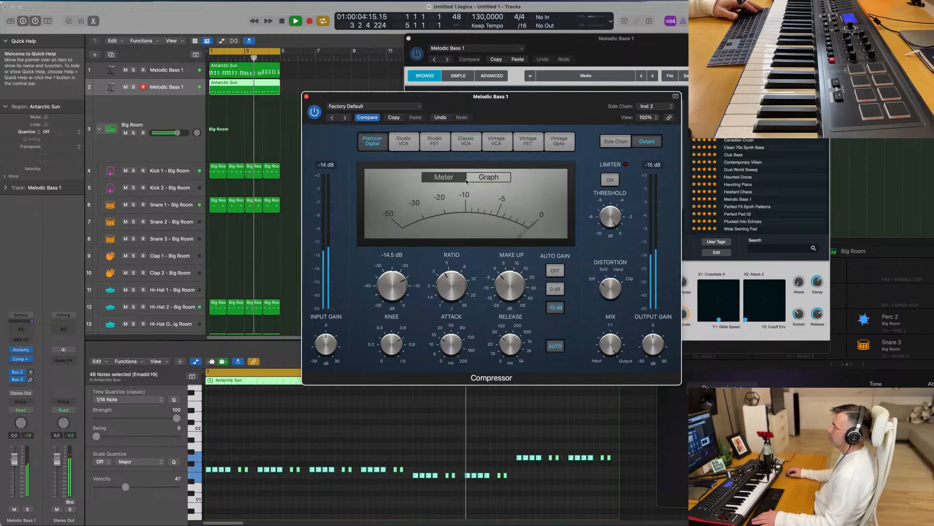
pyautogui.moveTo(545, 99); pyautogui.dragTo(500, 114)
pyautogui.moveTo(363, 304)
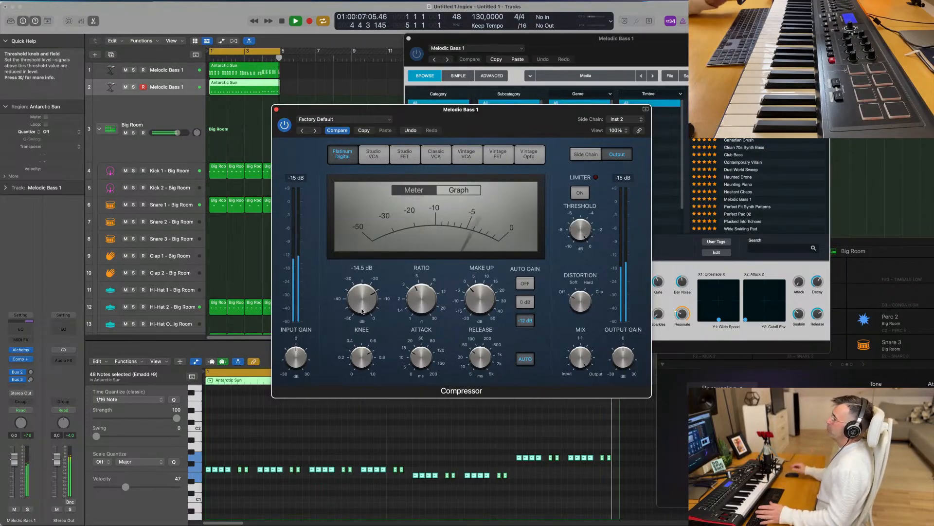
pyautogui.moveTo(523, 118); pyautogui.dragTo(283, 112)
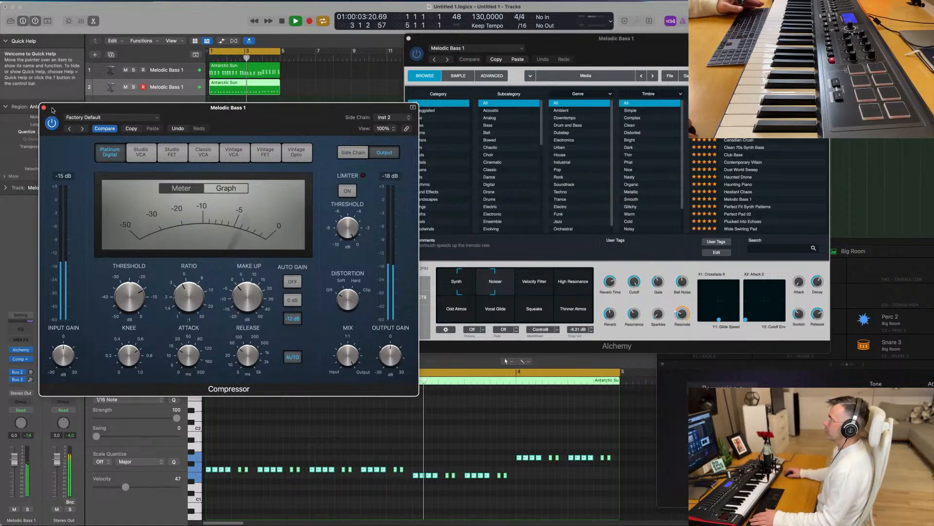
# Close the bass compressor and lower the Alchemy Cutoff on the bass track to 11.4%.
pyautogui.click(44, 107)
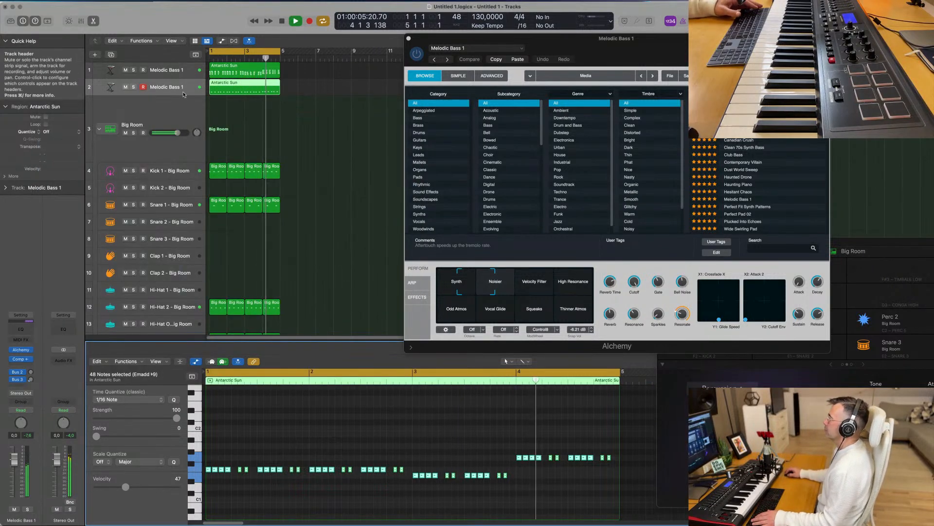
pyautogui.click(184, 94)
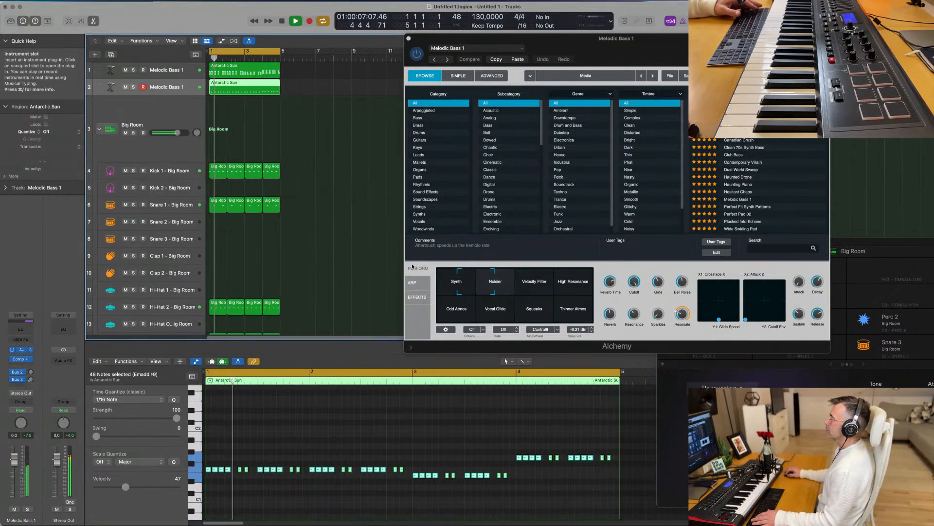
pyautogui.click(21, 350)
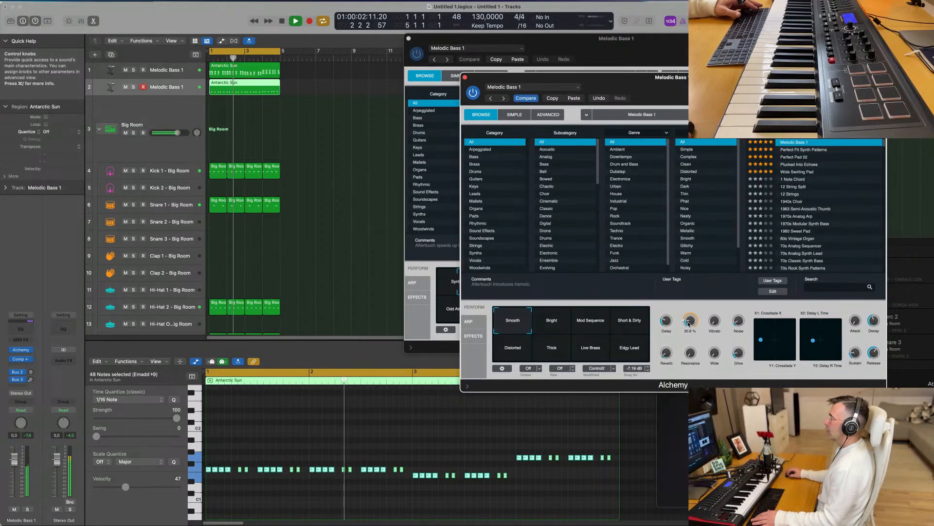
pyautogui.moveTo(689, 330); pyautogui.dragTo(691, 335)
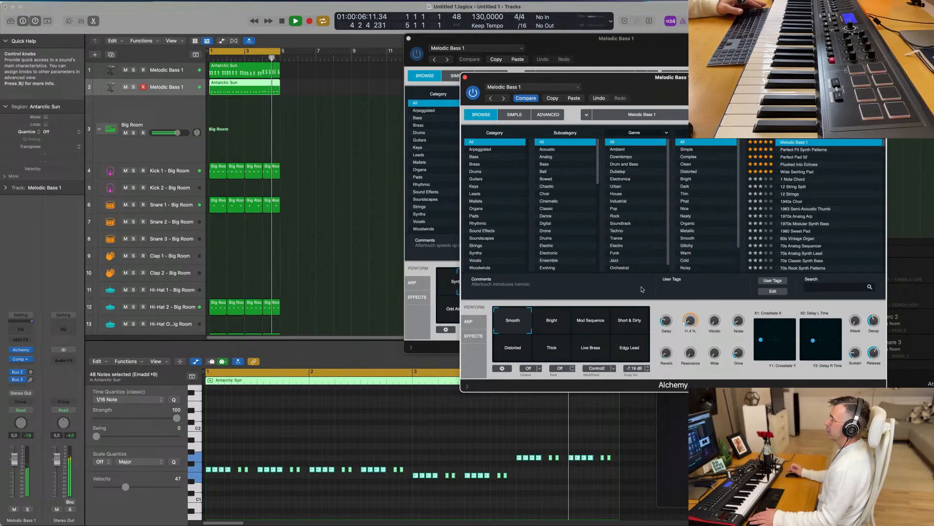
# Add a Channel EQ to the bass track and raise its 75 Hz low shelf to +2.5 dB.
pyautogui.click(20, 330)
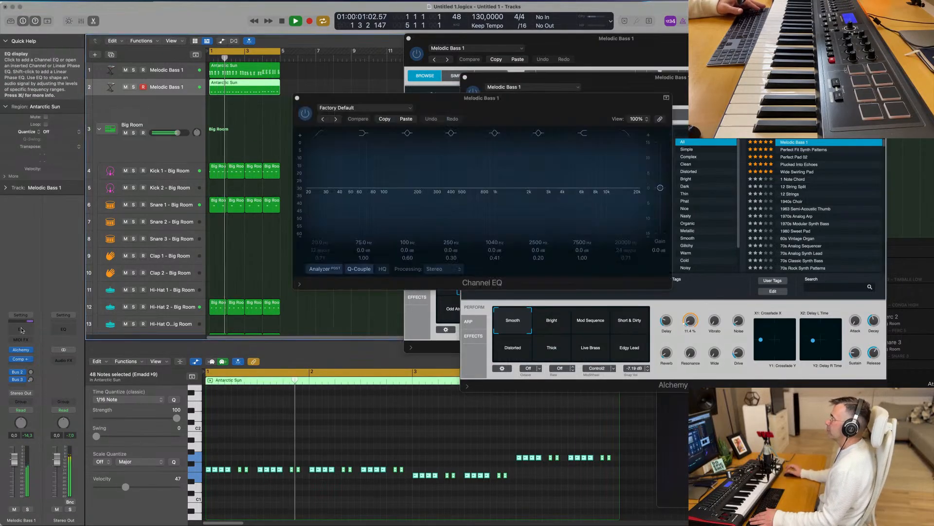
pyautogui.moveTo(370, 188)
pyautogui.mouseDown()
pyautogui.moveTo(369, 176)
pyautogui.moveTo(369, 184)
pyautogui.mouseUp()
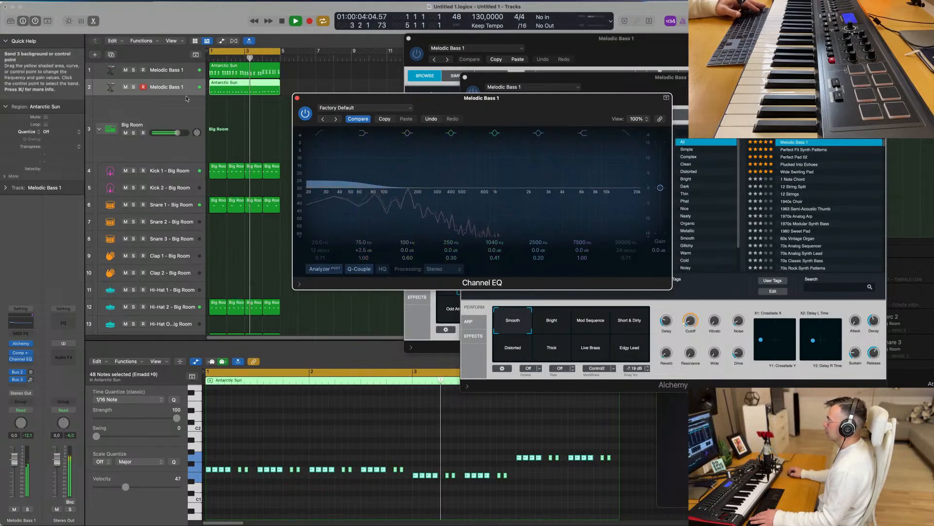
pyautogui.click(296, 98)
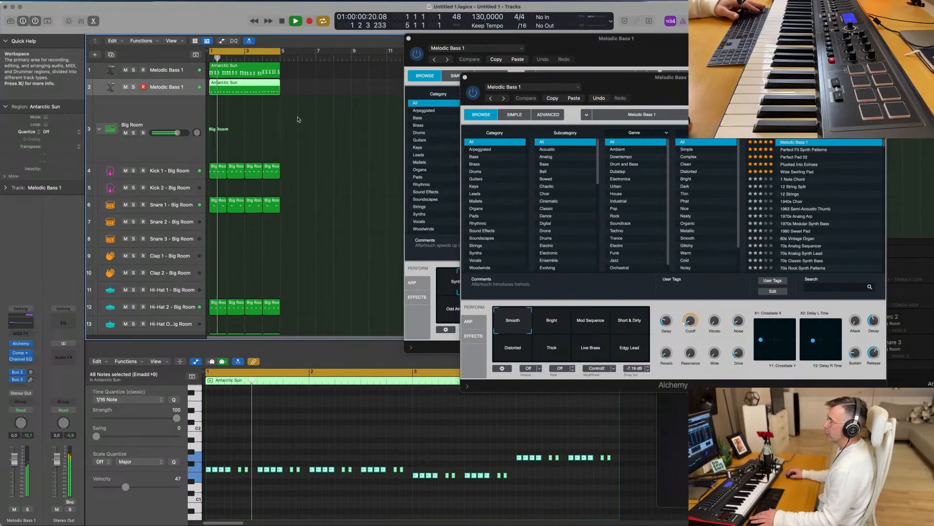
# Repeat all regions of the four-bar loop three times so the arrangement fills 16 bars.
pyautogui.press('super+a')
pyautogui.press('super+r')
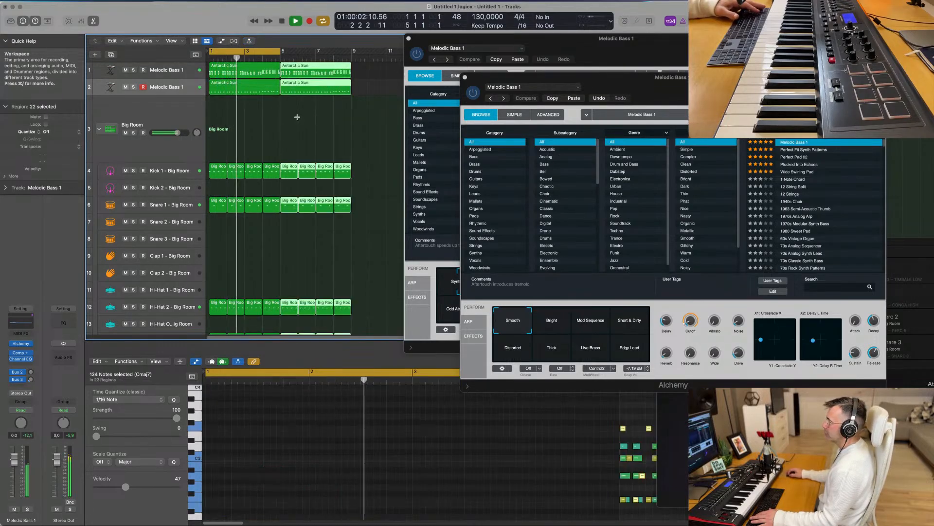
pyautogui.press('super+r')
pyautogui.press('super+r')
pyautogui.press('super+Left')
pyautogui.press('super+Left')
pyautogui.press('super+Left')
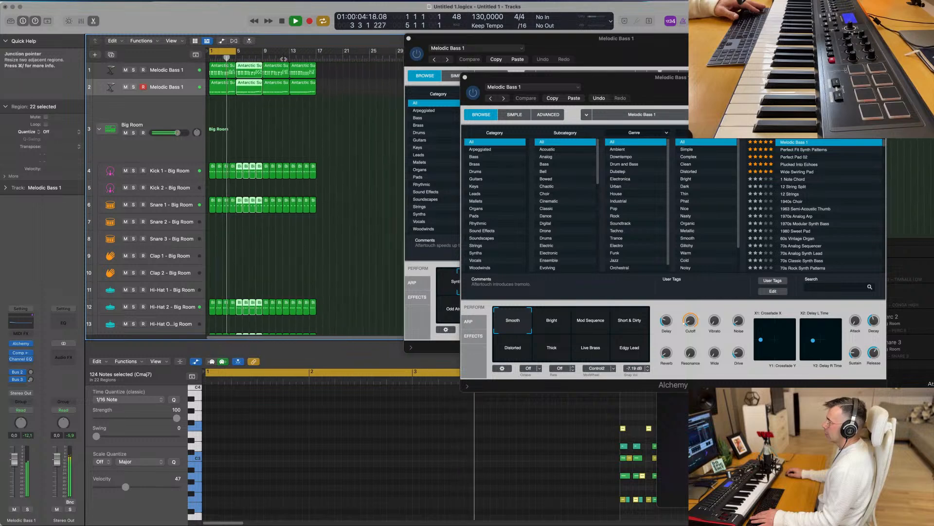
# Extend the cycle range to 16 bars, ending at bar 17, and play the arrangement through.
pyautogui.moveTo(236, 50); pyautogui.dragTo(314, 67)
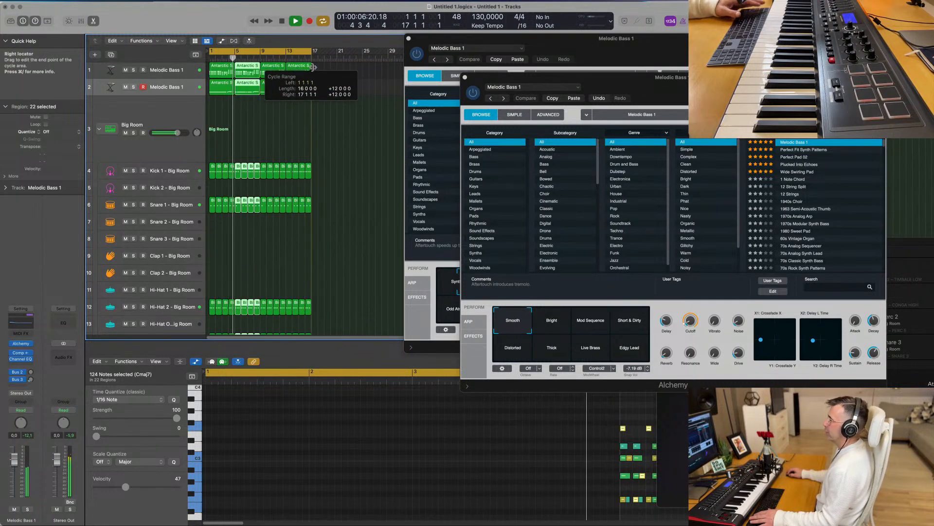
pyautogui.click(296, 127)
pyautogui.press('super+Right')
pyautogui.press('super+Right')
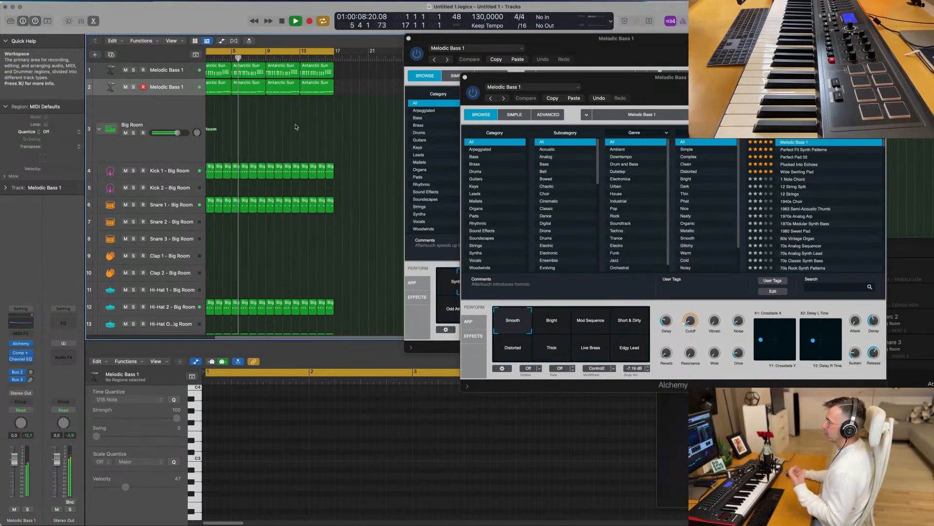
pyautogui.hscroll(-2, 295, 127)
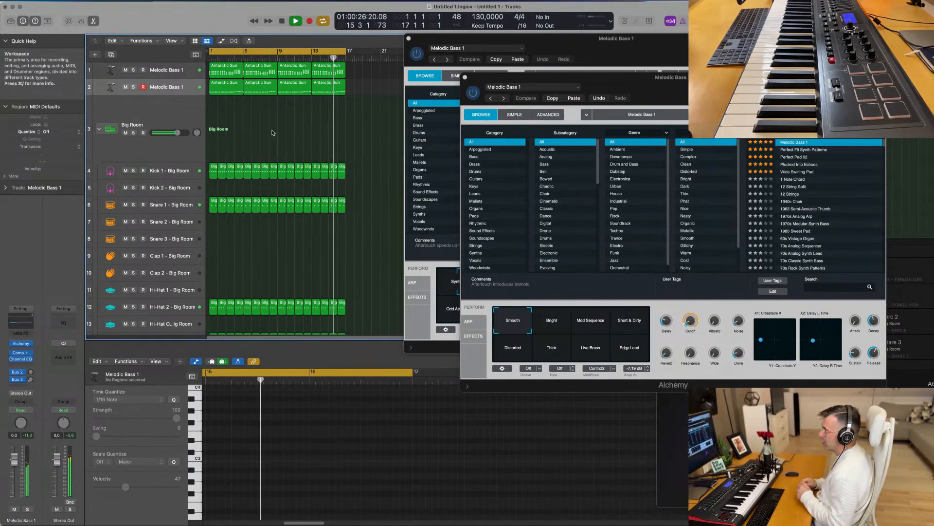
pyautogui.scroll(2, 273, 133)
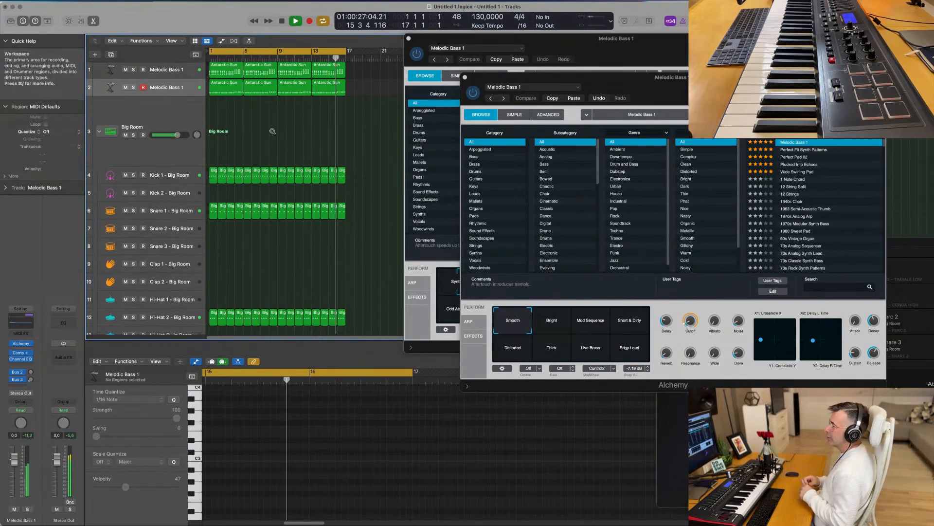
# Duplicate the bass track and the chord track as empty tracks with the same settings.
pyautogui.click(178, 81)
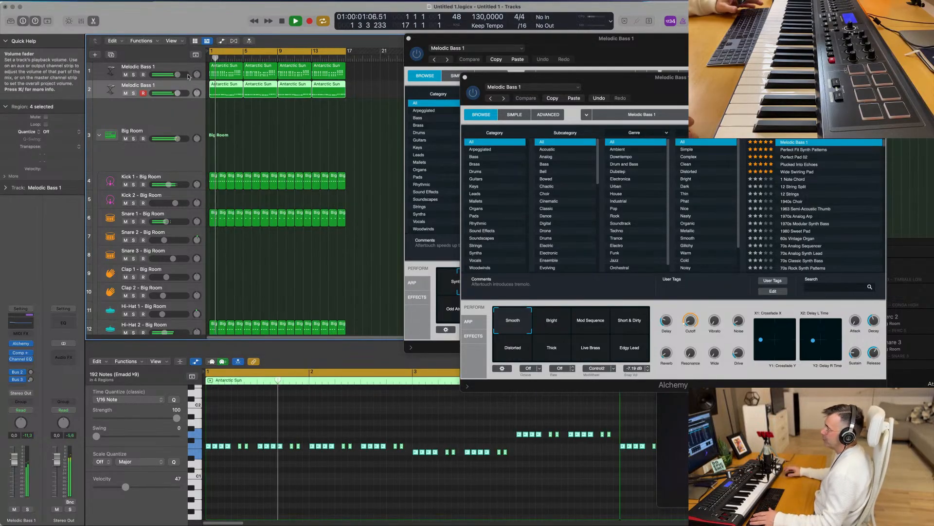
pyautogui.click(111, 55)
pyautogui.click(182, 69)
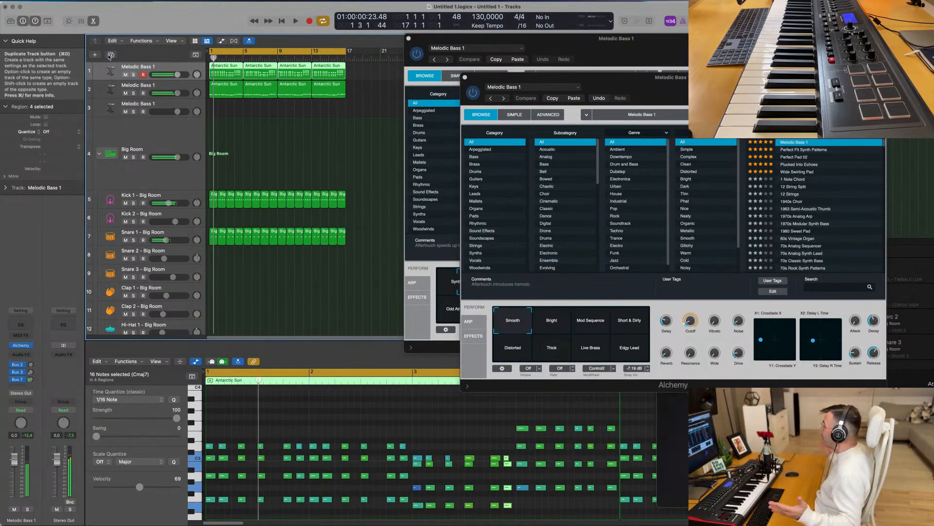
pyautogui.press('super+d')
pyautogui.press('space')
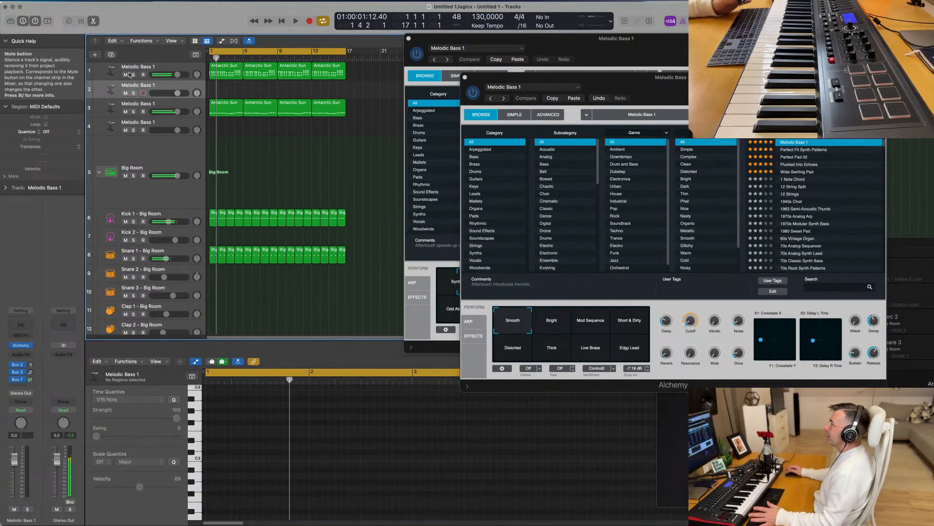
# Mute the original chord track and copy its four Antarctic Sun regions onto the empty duplicate below it.
pyautogui.click(126, 74)
pyautogui.moveTo(355, 78); pyautogui.dragTo(255, 80)
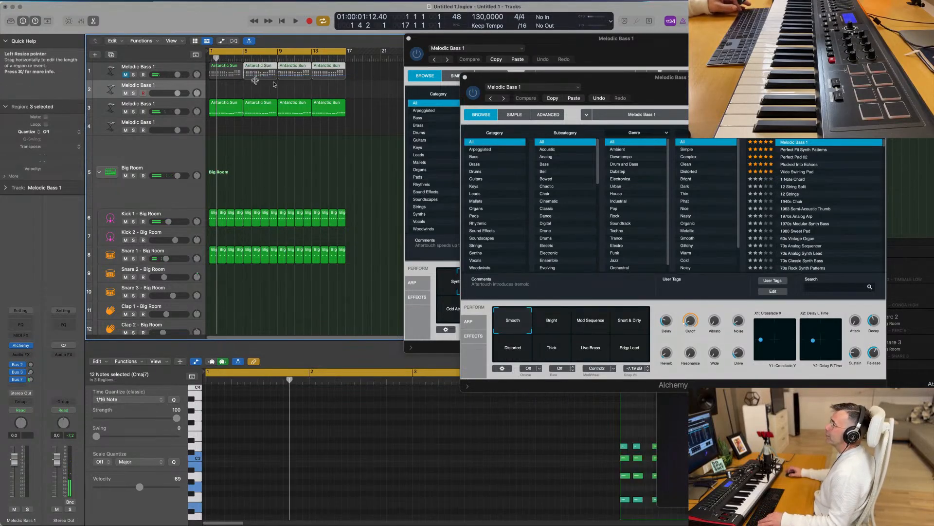
pyautogui.moveTo(369, 75); pyautogui.dragTo(222, 90)
pyautogui.press('space')
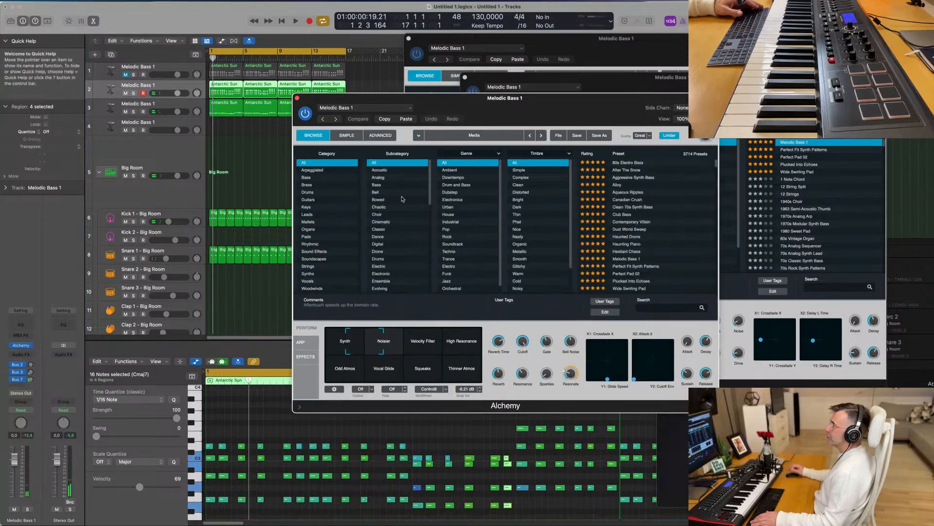
# Load the Faded Keys preset from Alchemy's Keys category on the duplicated chord track during playback.
pyautogui.press('space')
pyautogui.moveTo(596, 104); pyautogui.dragTo(566, 104)
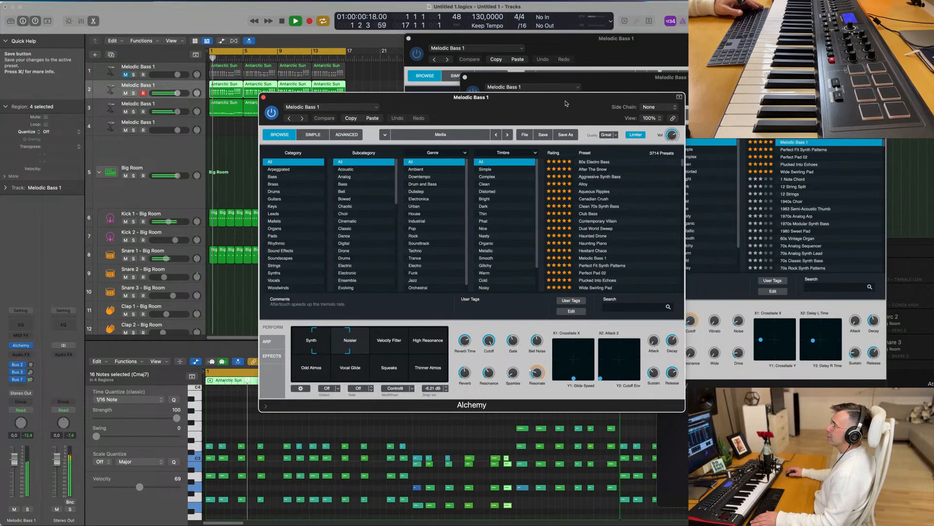
pyautogui.click(274, 207)
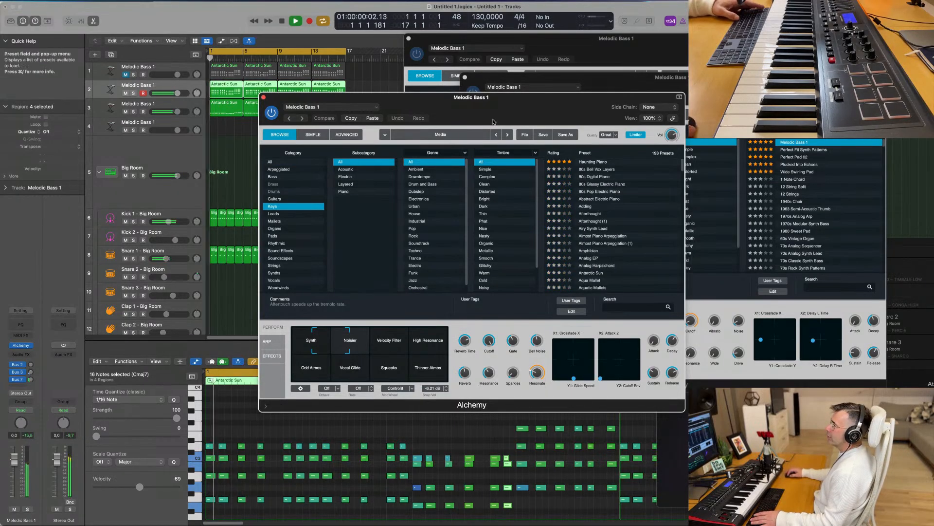
pyautogui.moveTo(493, 122); pyautogui.dragTo(541, 122)
pyautogui.scroll(-10, 699, 221)
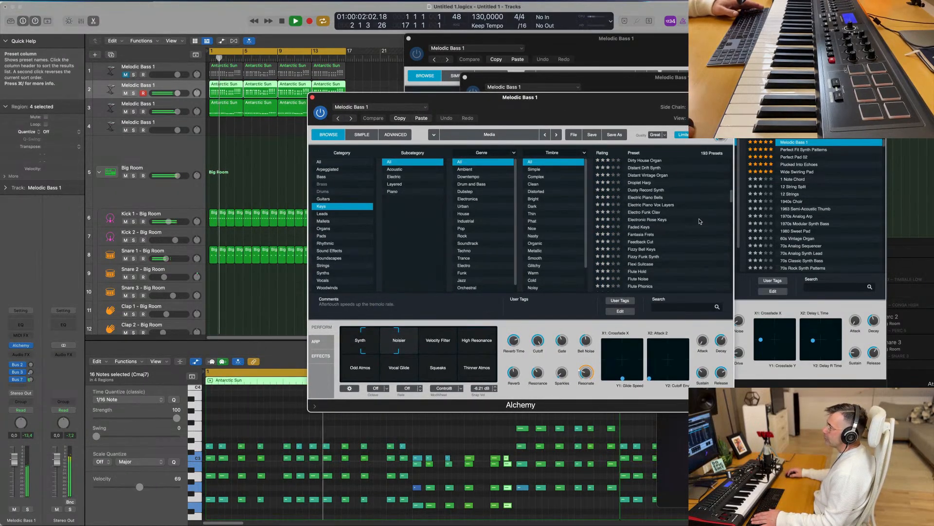
pyautogui.scroll(-1, 699, 222)
pyautogui.click(641, 220)
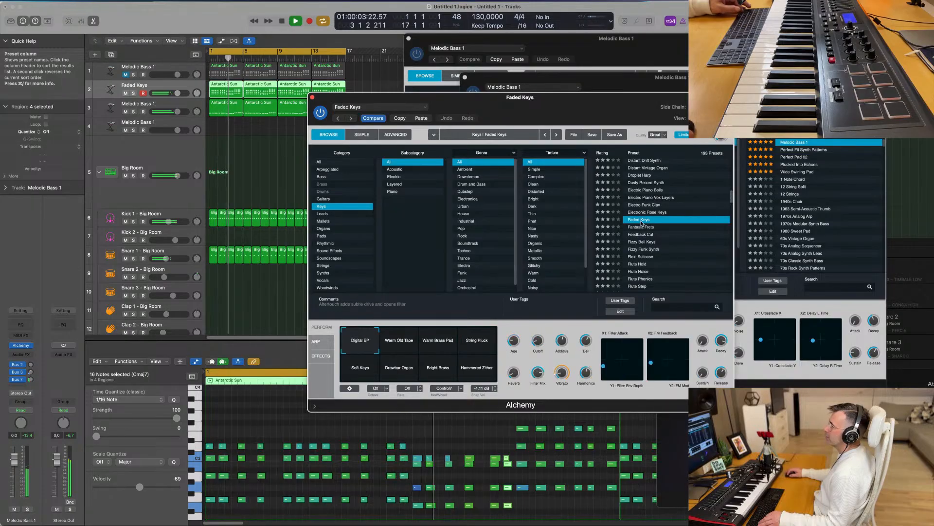
# Audition the Faded Keys performance snapshots from Warm Old Tape to Hammered Zither and return to Digital EP.
pyautogui.moveTo(618, 120); pyautogui.dragTo(722, 114)
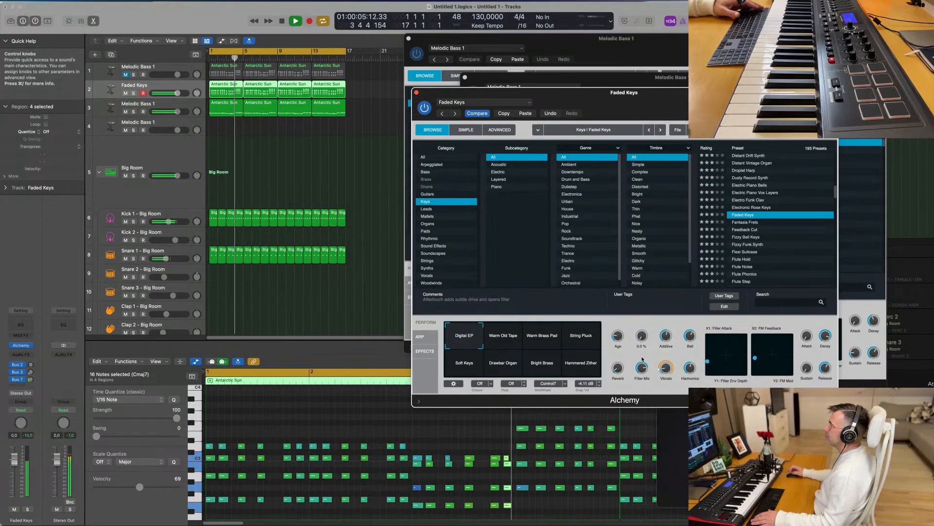
pyautogui.click(506, 339)
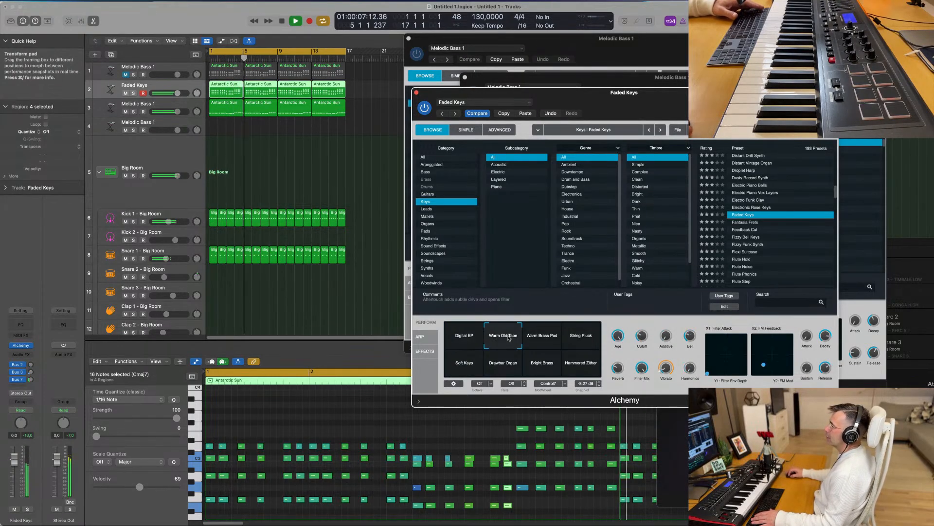
pyautogui.click(535, 339)
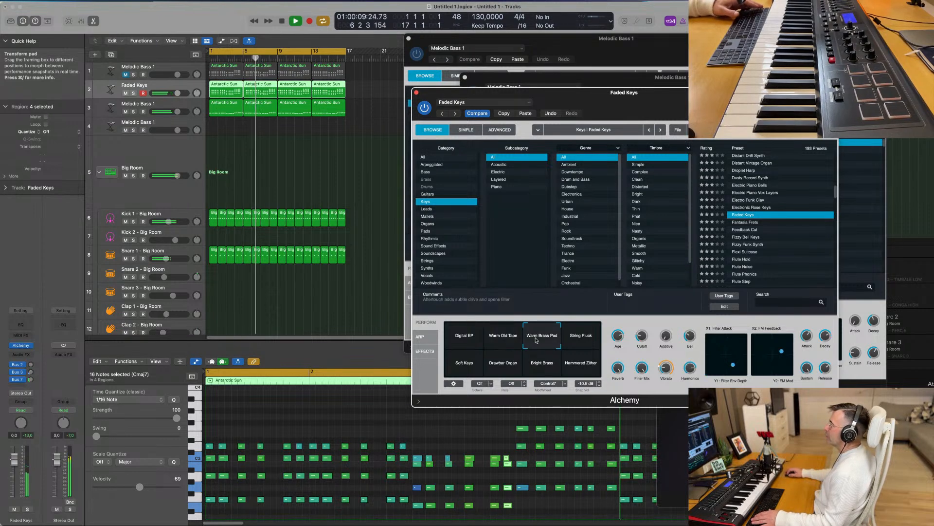
pyautogui.click(583, 338)
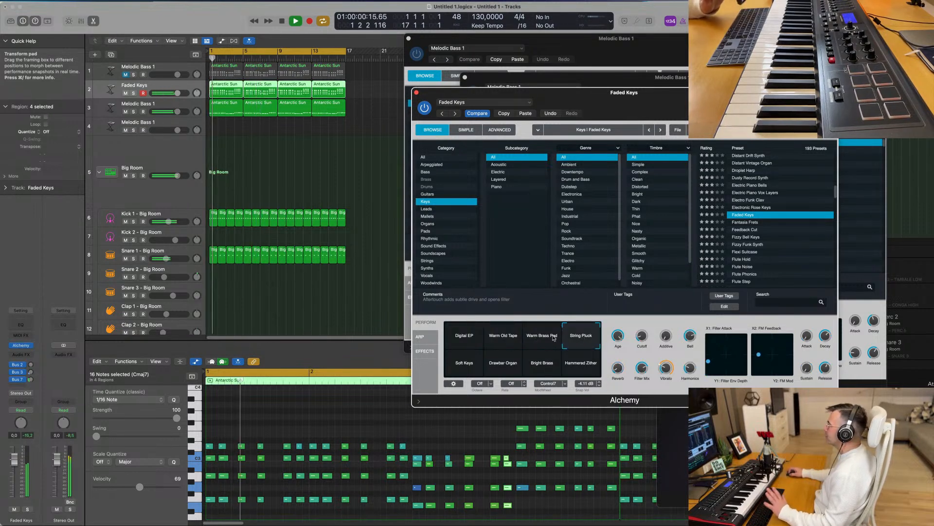
pyautogui.click(473, 370)
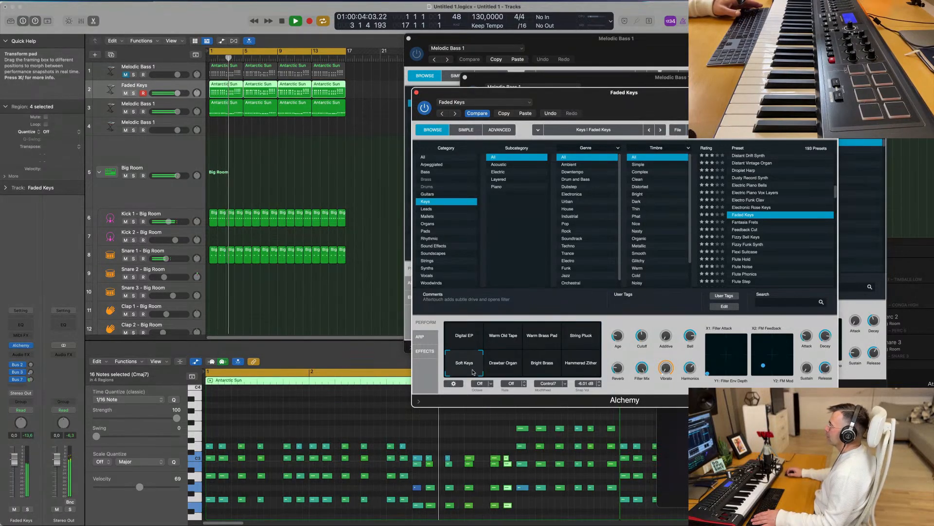
pyautogui.click(504, 372)
pyautogui.click(546, 371)
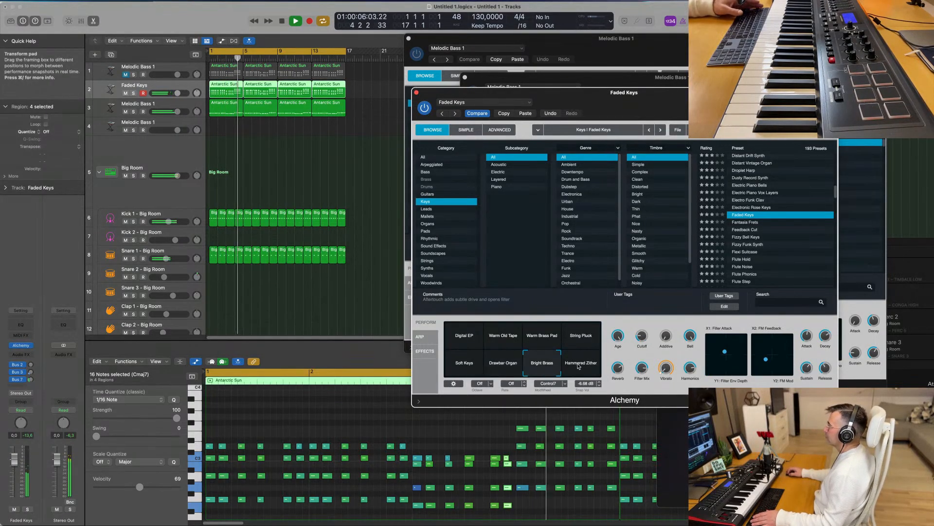
pyautogui.click(581, 365)
pyautogui.click(458, 339)
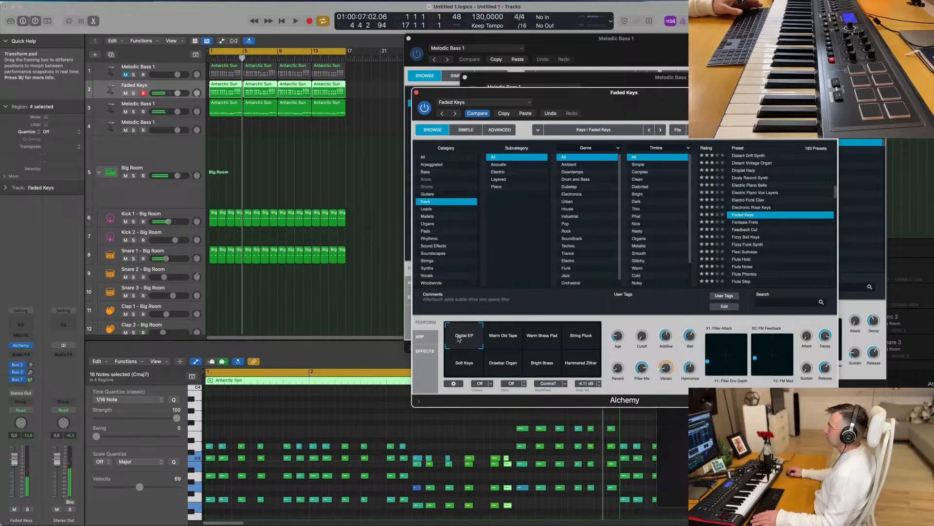
# Replay the arrangement from the start to hear the Faded Keys chords with the drums and bass.
pyautogui.press('space')
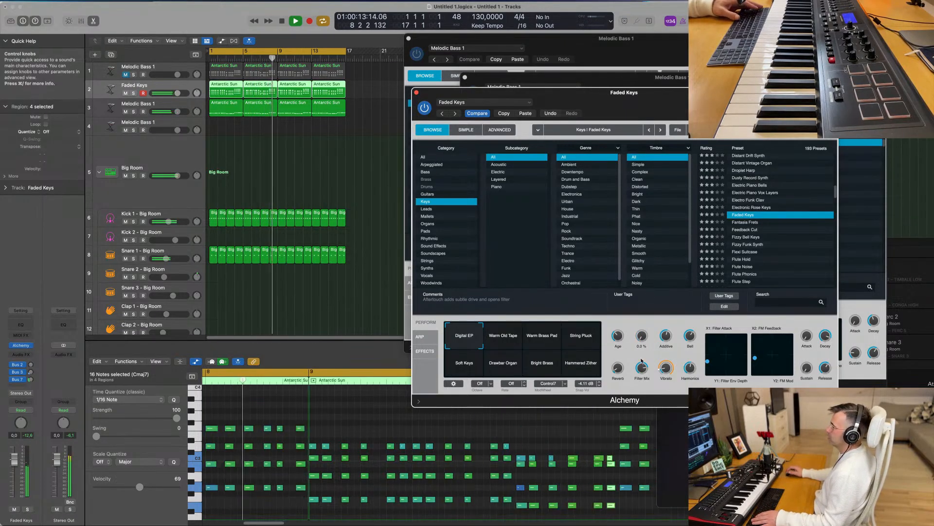
pyautogui.press('space')
pyautogui.press('space')
pyautogui.moveTo(682, 100); pyautogui.dragTo(646, 106)
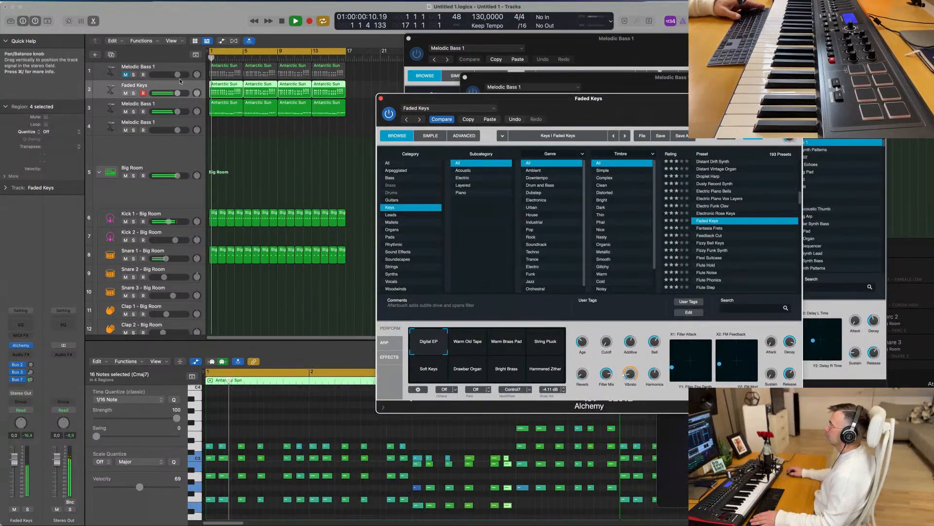
pyautogui.click(106, 104)
pyautogui.press('space')
pyautogui.press('space')
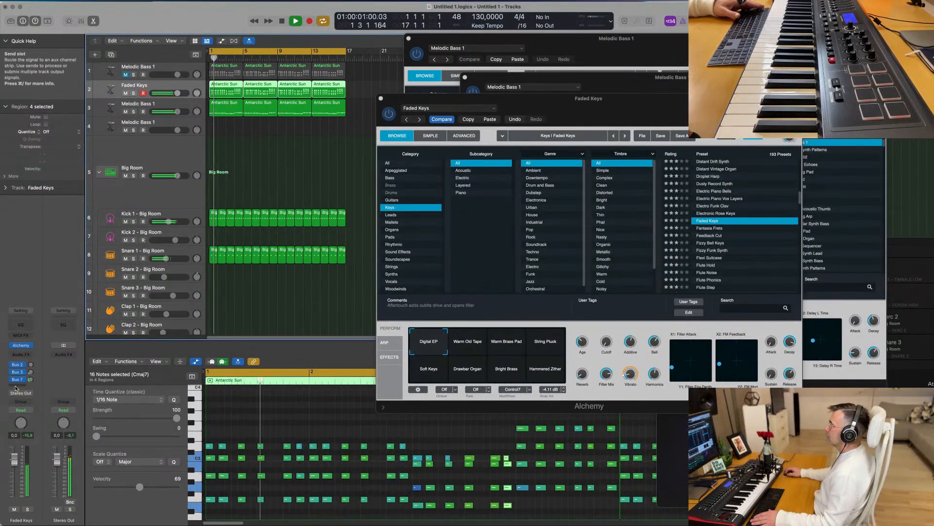
# Add a Bus 8 send to the Faded Keys track and insert a Stereo Delay on its aux channel.
pyautogui.click(19, 386)
pyautogui.moveTo(29, 401)
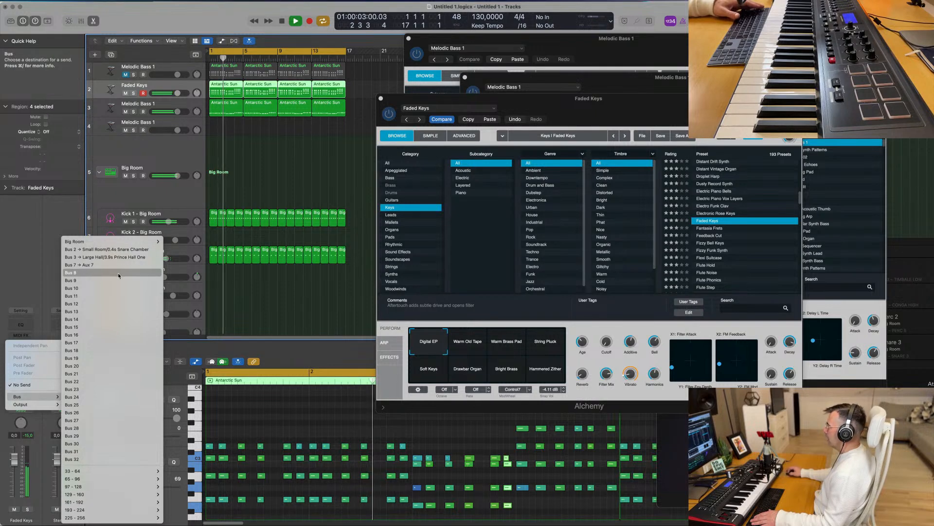
pyautogui.click(83, 273)
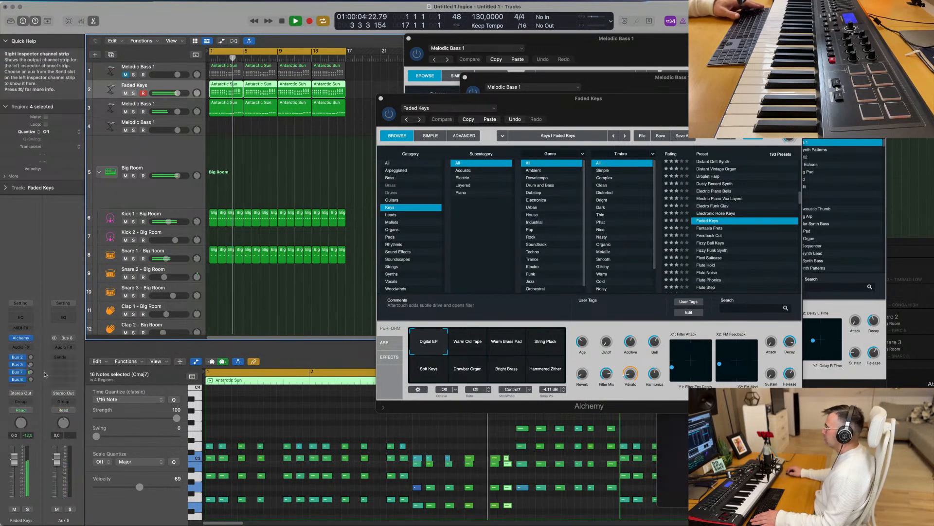
pyautogui.click(70, 347)
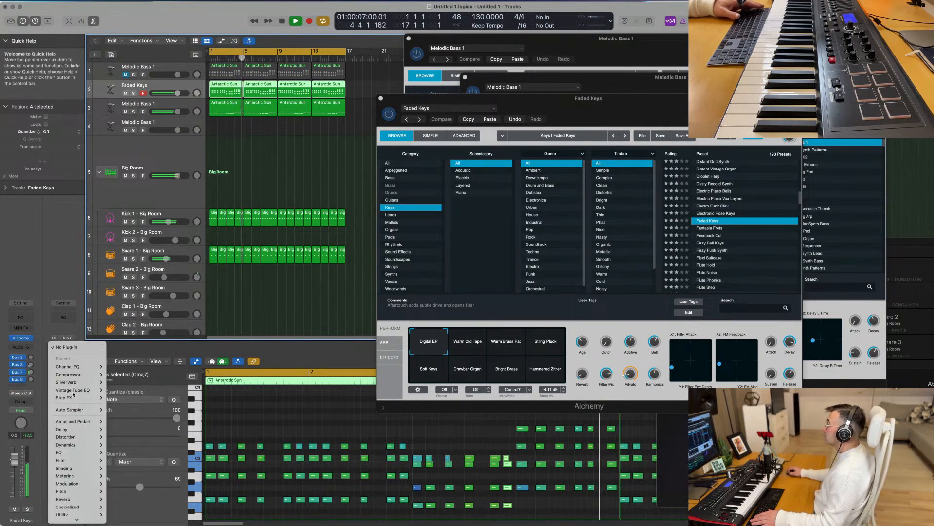
pyautogui.moveTo(78, 433)
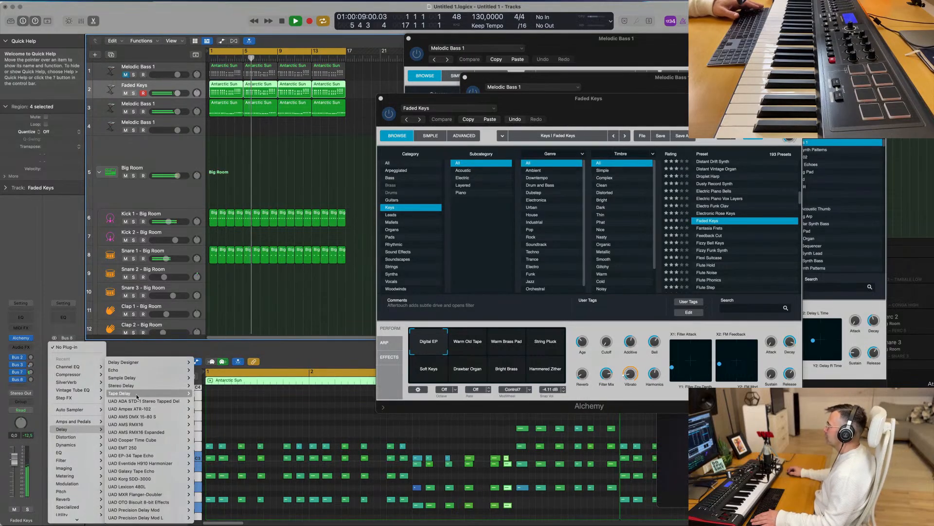
pyautogui.moveTo(141, 388)
pyautogui.click(202, 386)
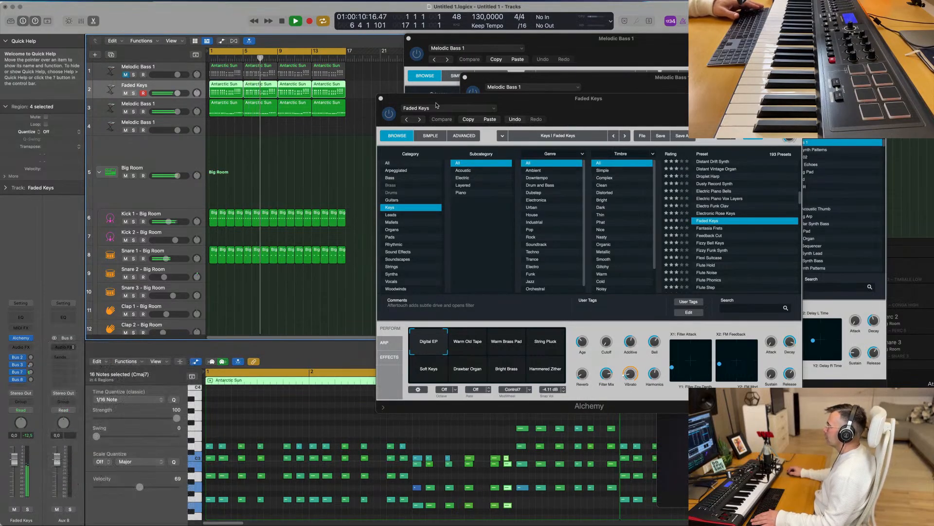
# Replay the arrangement from the start and raise the Faded Keys track's Bus 8 send level.
pyautogui.press('Return')
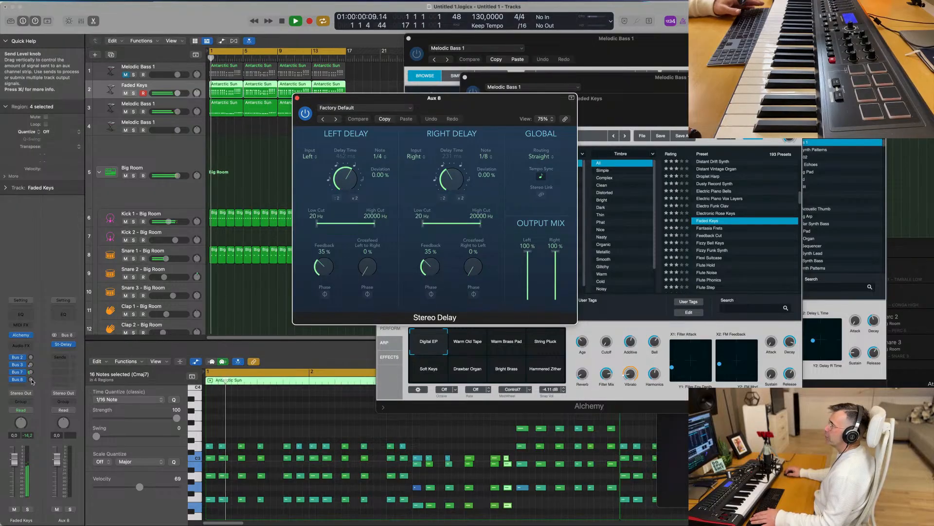
pyautogui.moveTo(30, 379)
pyautogui.mouseDown()
pyautogui.moveTo(36, 358)
pyautogui.moveTo(32, 382)
pyautogui.mouseUp()
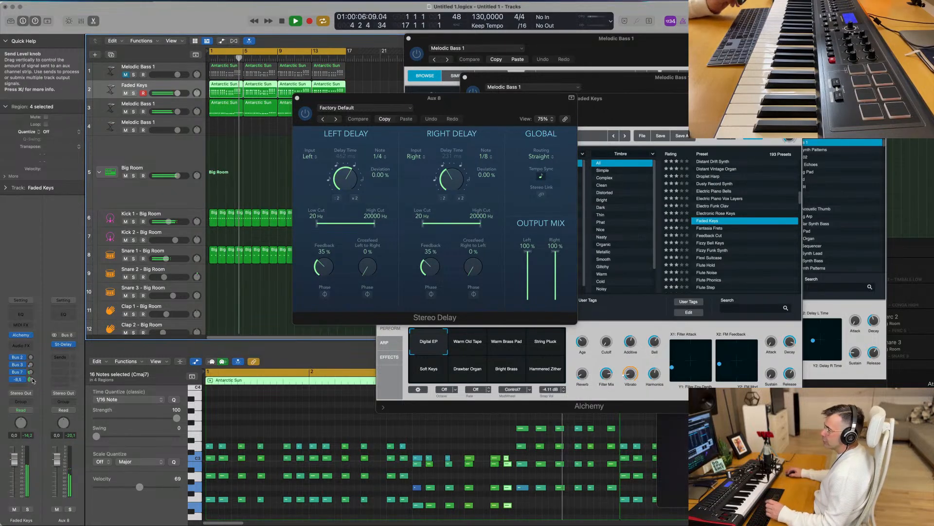
pyautogui.moveTo(305, 113); pyautogui.dragTo(284, 120)
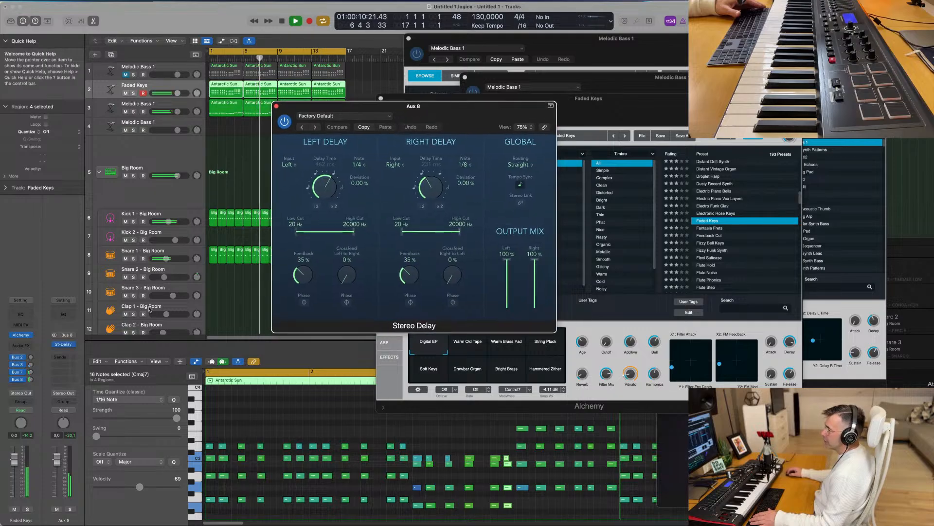
pyautogui.click(30, 379)
# Set the Stereo Delay's low cut to 650 Hz for the left delay and 730 Hz for the right, and close the plug-in.
pyautogui.moveTo(401, 233); pyautogui.dragTo(414, 236)
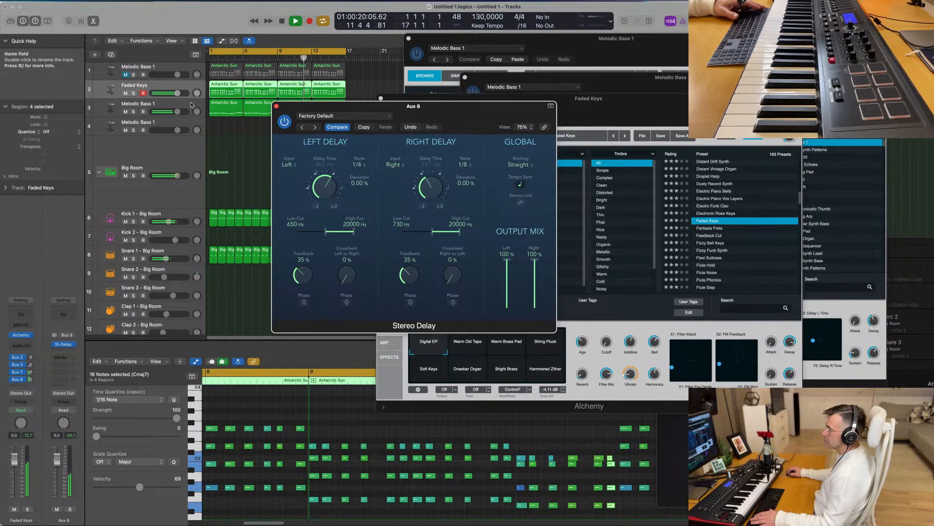
pyautogui.click(263, 109)
pyautogui.click(277, 106)
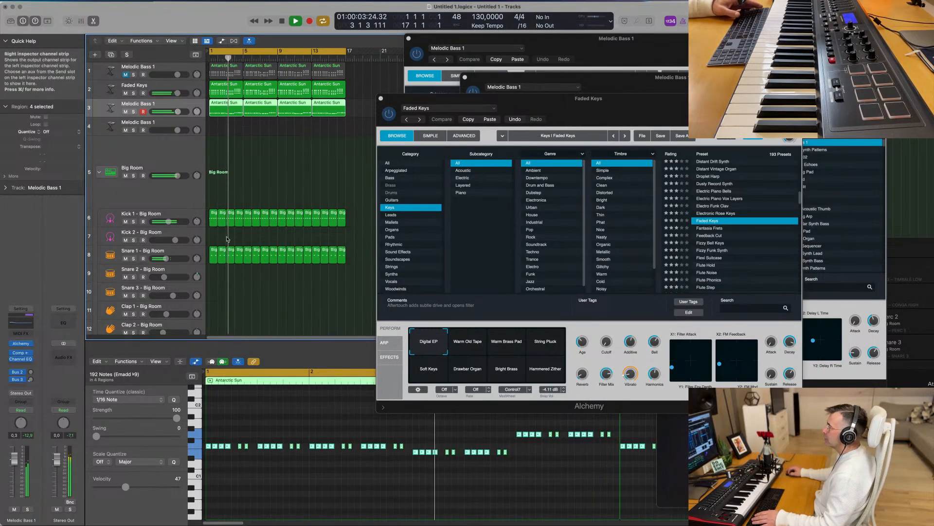
# Add a Bus 7 send to the empty fourth track, Melodic Bass 1, and raise its send level.
pyautogui.click(278, 160)
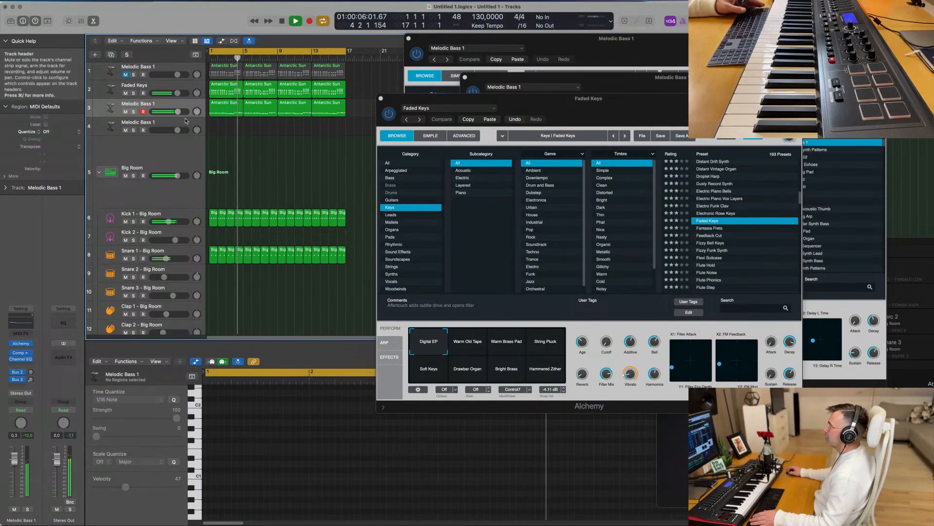
pyautogui.click(163, 122)
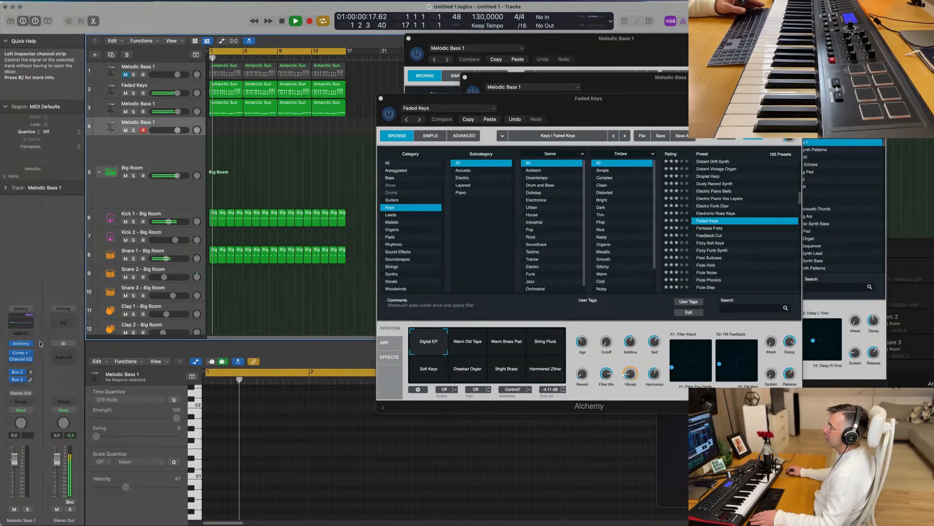
pyautogui.click(30, 380)
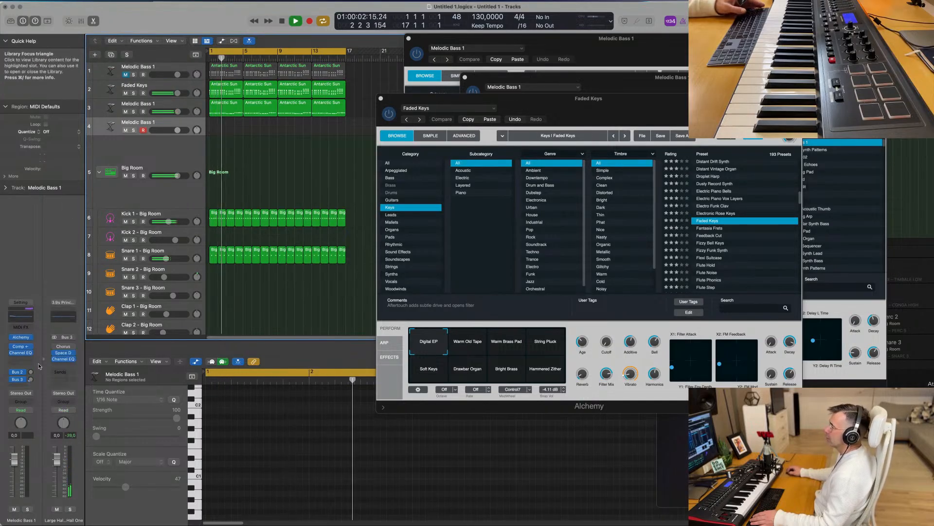
pyautogui.click(17, 372)
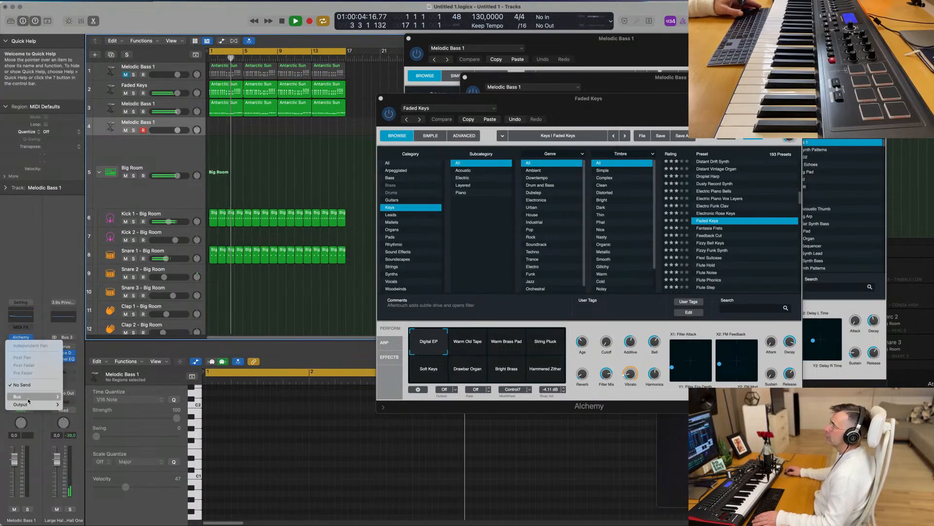
pyautogui.moveTo(28, 401)
pyautogui.click(106, 265)
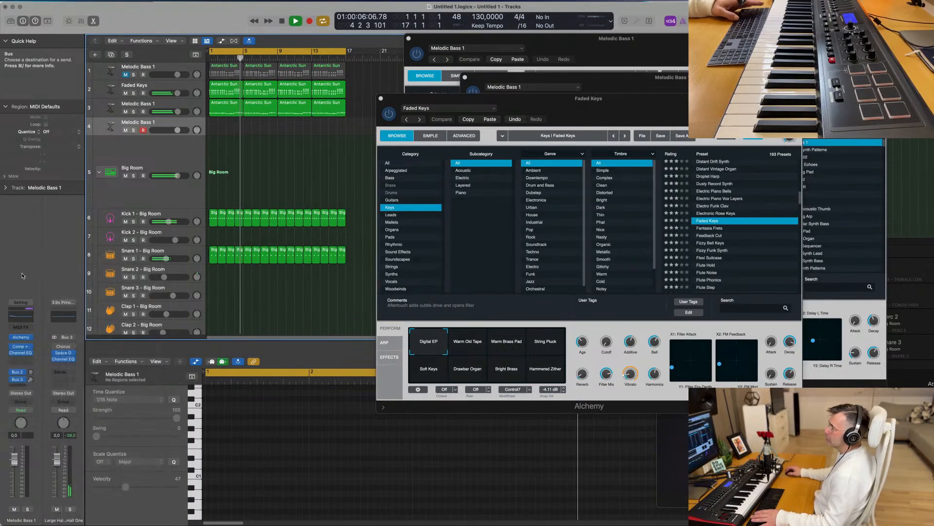
pyautogui.moveTo(32, 379); pyautogui.dragTo(33, 355)
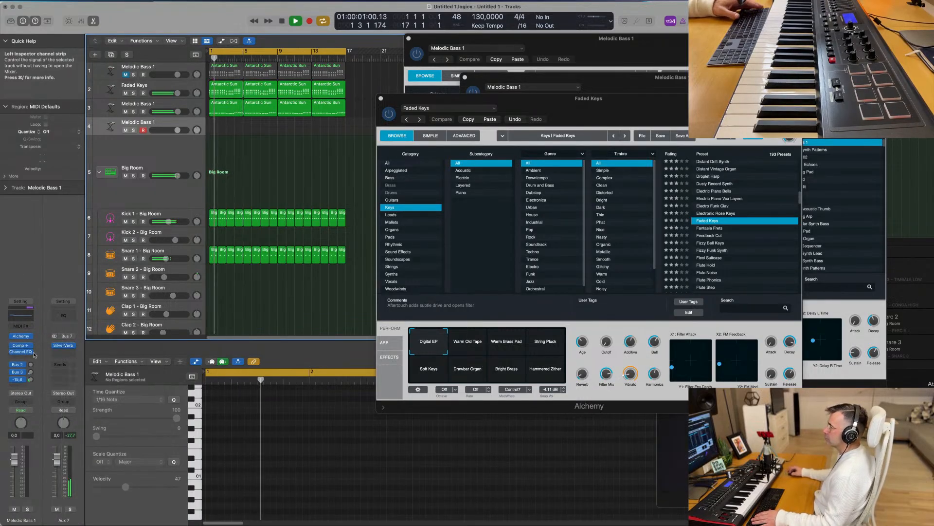
# Load the Gothic Bells preset from the Mallets category in the Faded Keys Alchemy instance and close that instance's window.
pyautogui.moveTo(698, 103); pyautogui.dragTo(640, 126)
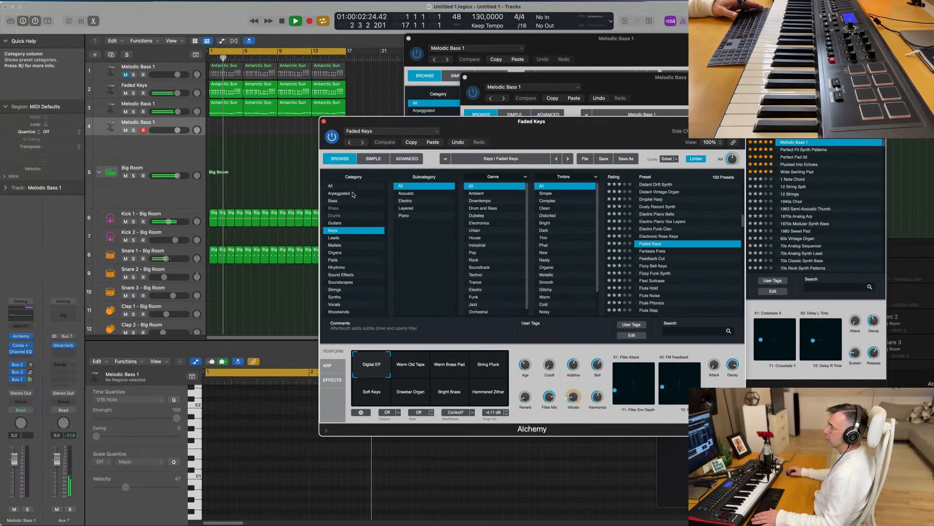
pyautogui.click(348, 245)
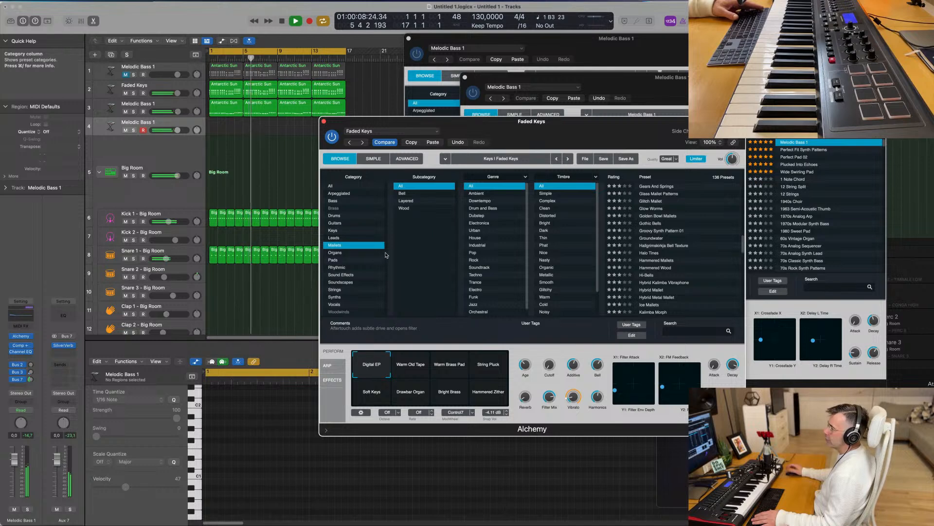
pyautogui.click(649, 223)
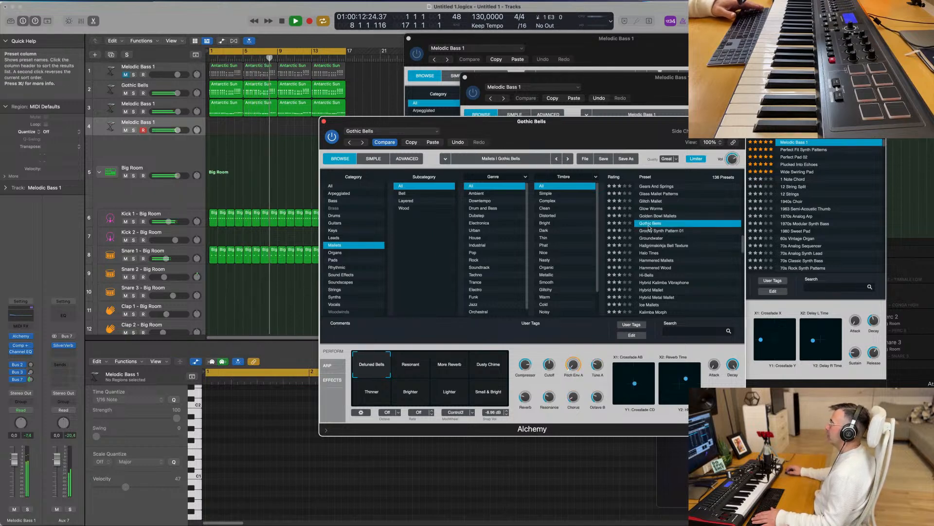
pyautogui.press('space')
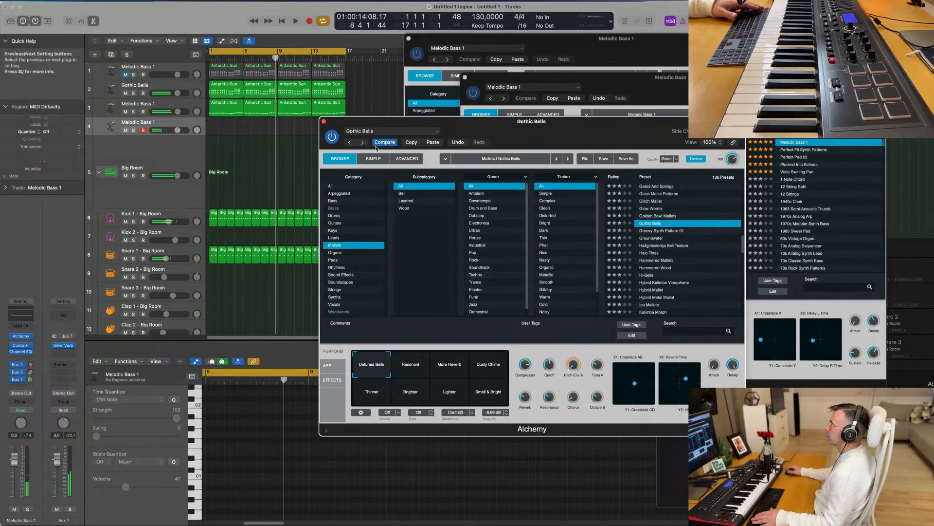
pyautogui.click(324, 121)
# Select the empty fourth track during playback, close the leftover Alchemy windows and open that track's own Alchemy instance.
pyautogui.press('space')
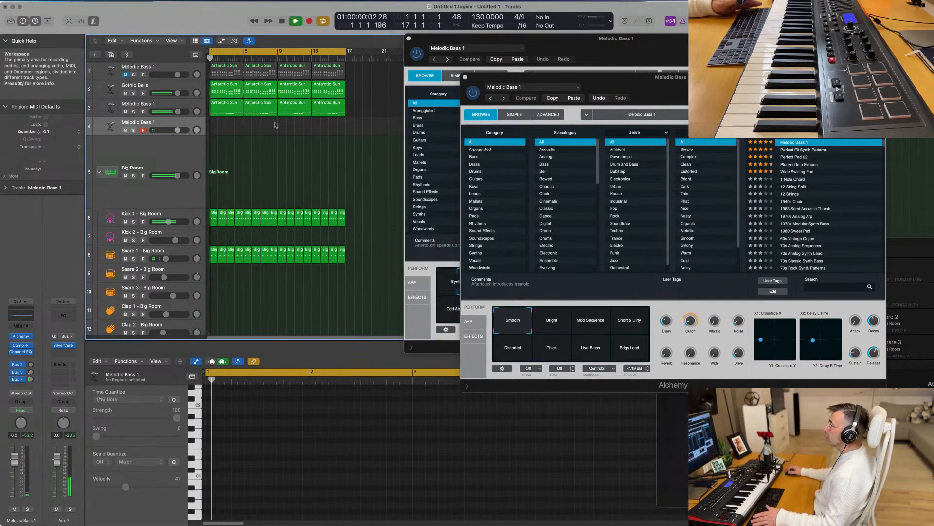
pyautogui.click(182, 106)
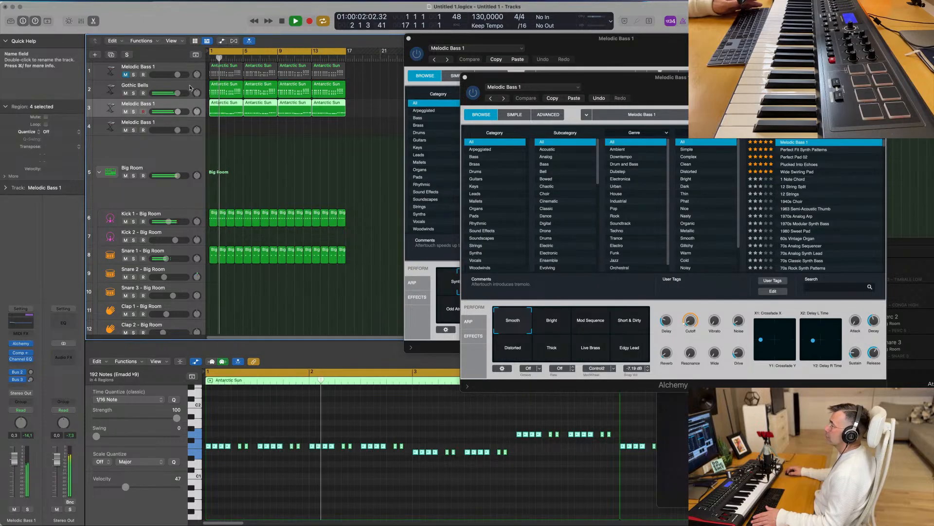
pyautogui.click(190, 87)
pyautogui.click(188, 125)
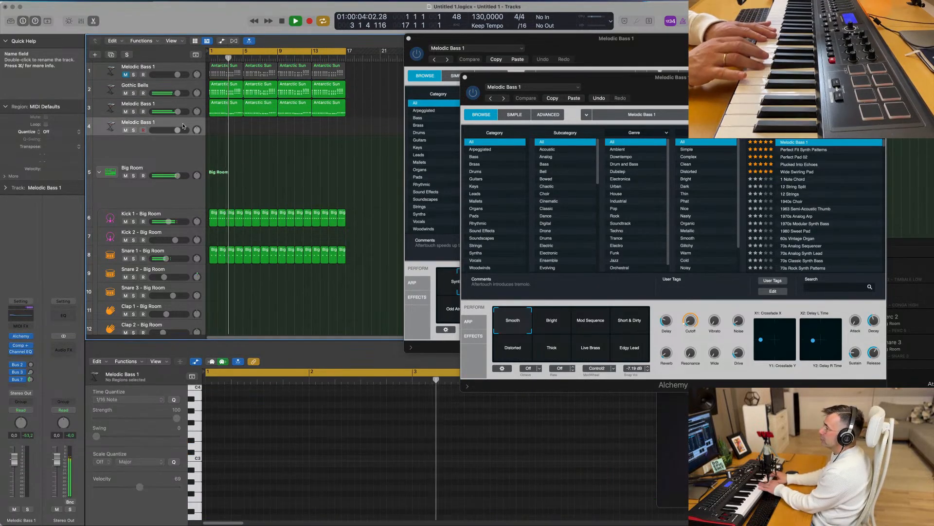
pyautogui.press('space')
pyautogui.press('space')
pyautogui.click(464, 77)
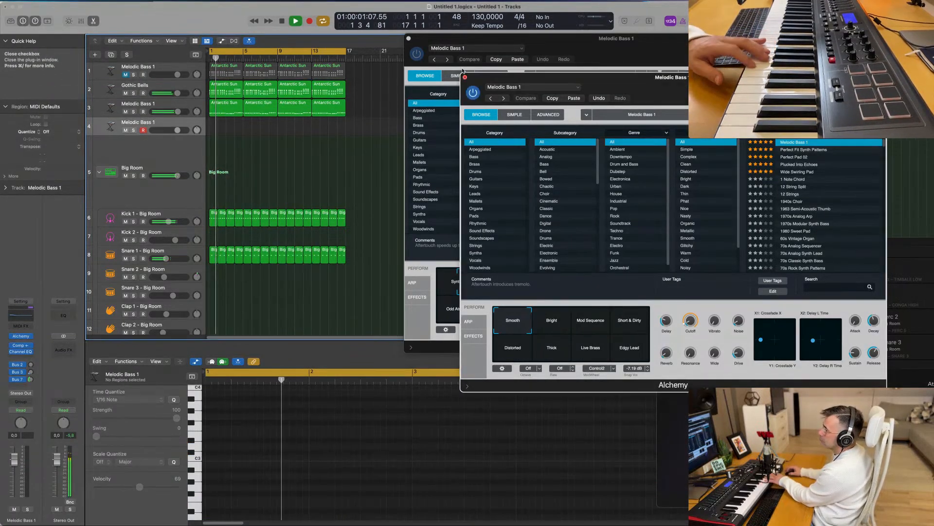
pyautogui.click(409, 38)
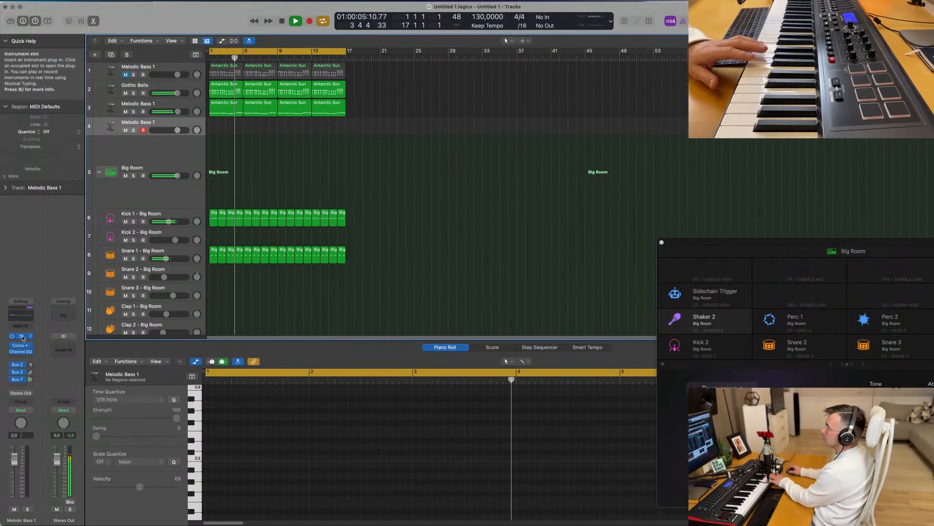
pyautogui.moveTo(481, 99); pyautogui.dragTo(472, 98)
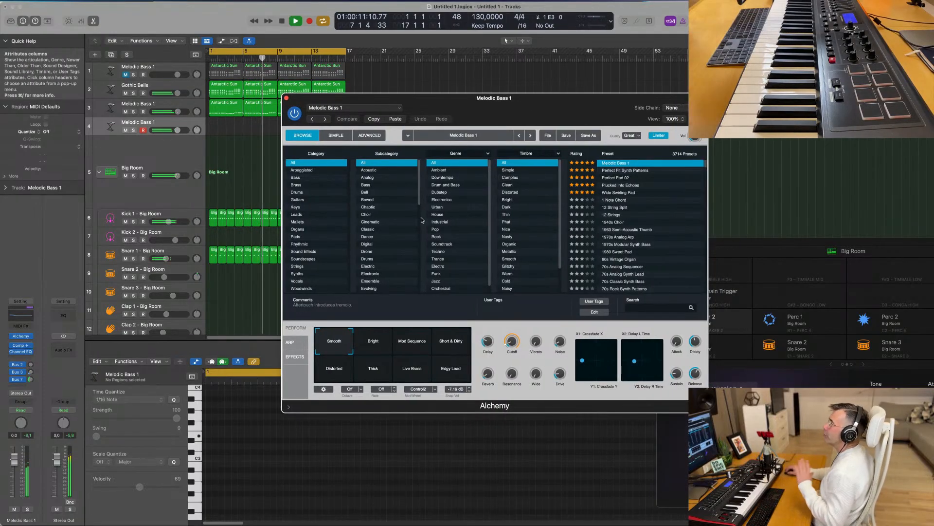
pyautogui.moveTo(536, 110); pyautogui.dragTo(552, 113)
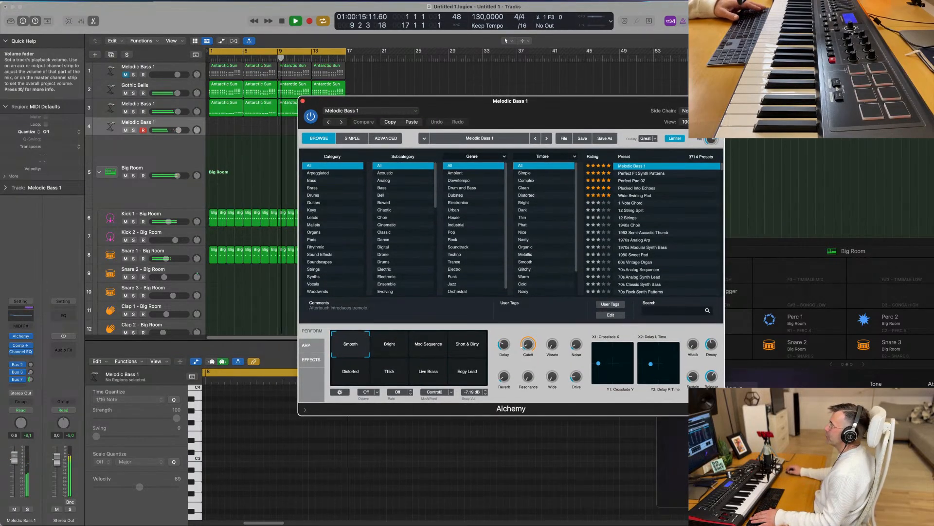
# Raise the fourth track's volume slightly and switch its Melodic Bass 1 performance snapshot through Bright to Short & Dirty.
pyautogui.moveTo(14, 459); pyautogui.dragTo(14, 458)
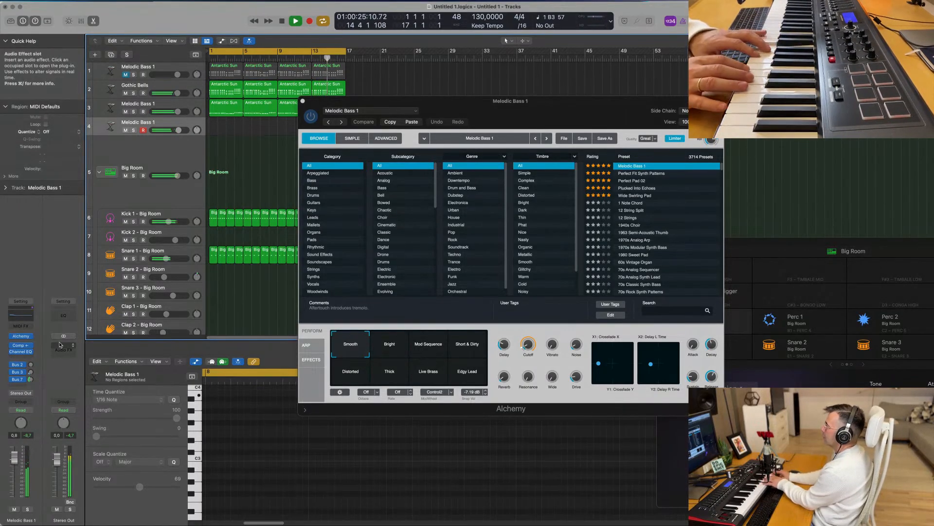
pyautogui.click(392, 349)
pyautogui.moveTo(392, 348); pyautogui.dragTo(468, 349)
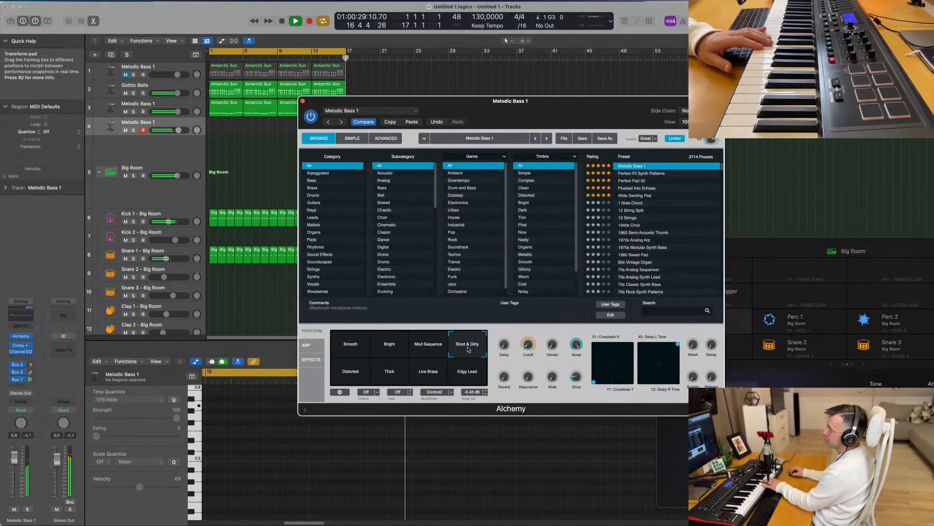
# Audition the Distorted and Thick snapshots of the Melodic Bass 1 preset against the playing arrangement.
pyautogui.click(352, 382)
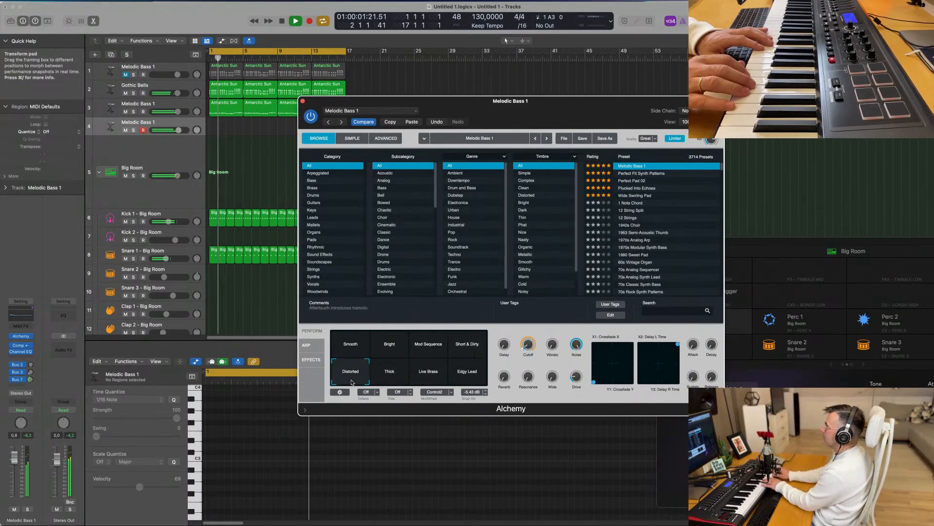
pyautogui.click(393, 380)
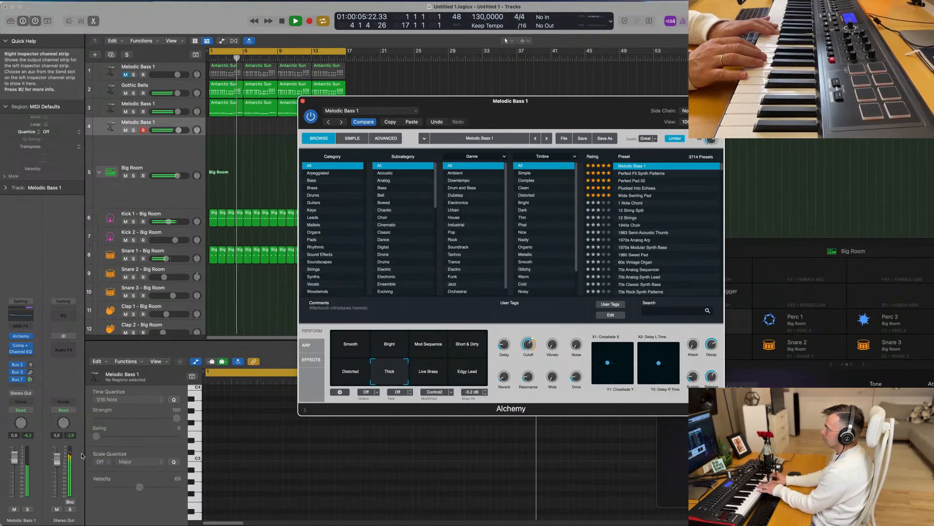
pyautogui.press('space')
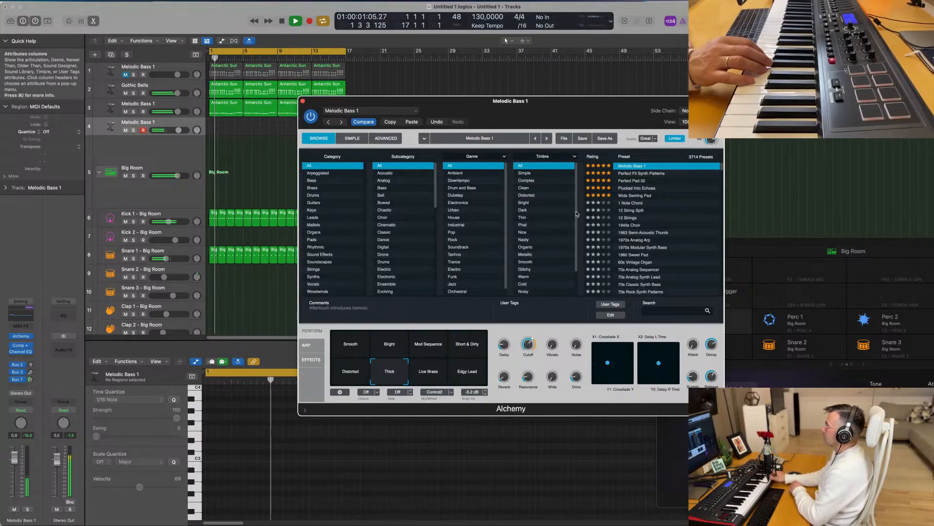
# Audition the five-star Alchemy presets Alloy, Canadian Crush and Contemporary Villain on the armed track.
pyautogui.scroll(5, 669, 202)
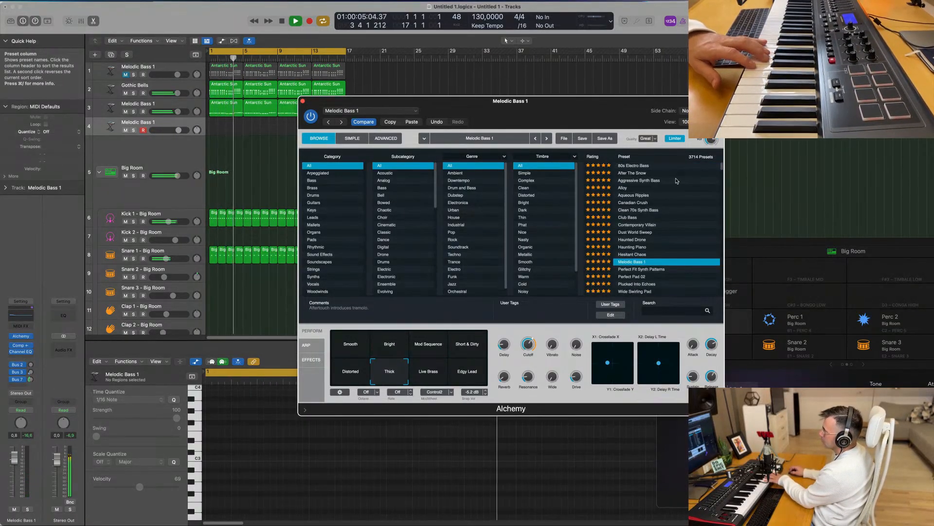
pyautogui.click(624, 190)
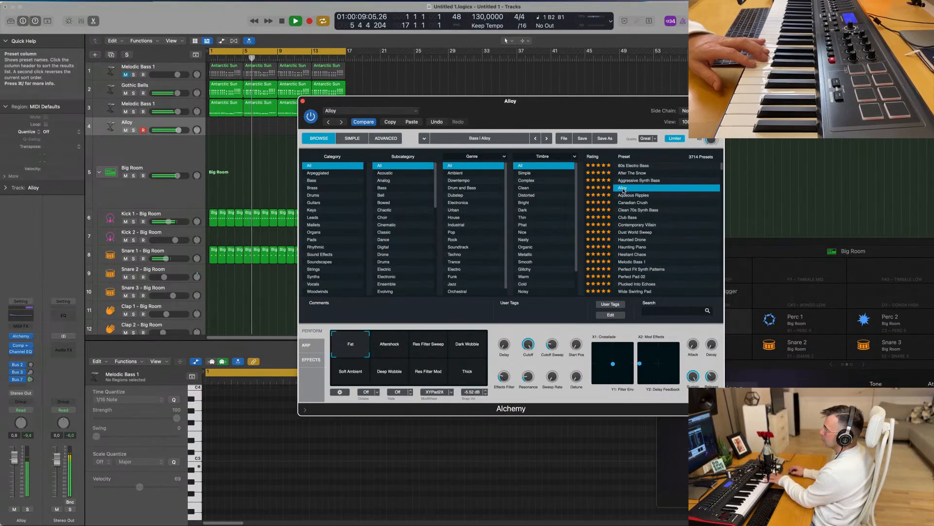
pyautogui.click(648, 203)
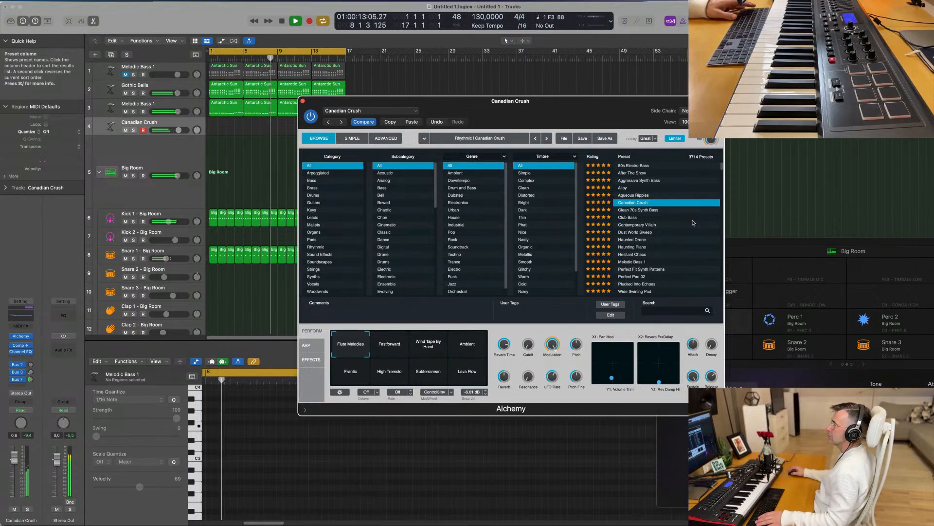
pyautogui.scroll(-2, 683, 216)
pyautogui.click(655, 211)
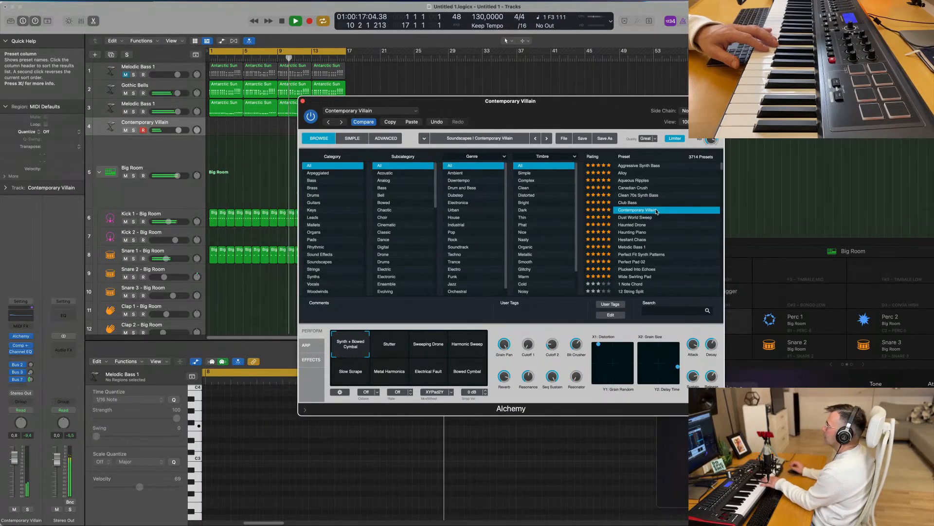
# Filter the Alchemy presets to the Leads category and audition Airy Synth Lead and Analog Osmosis.
pyautogui.click(341, 218)
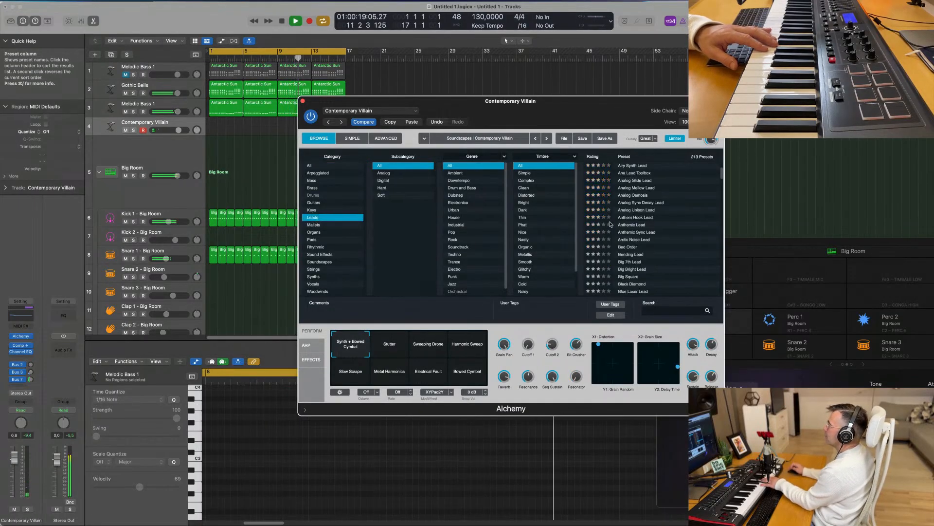
pyautogui.click(642, 166)
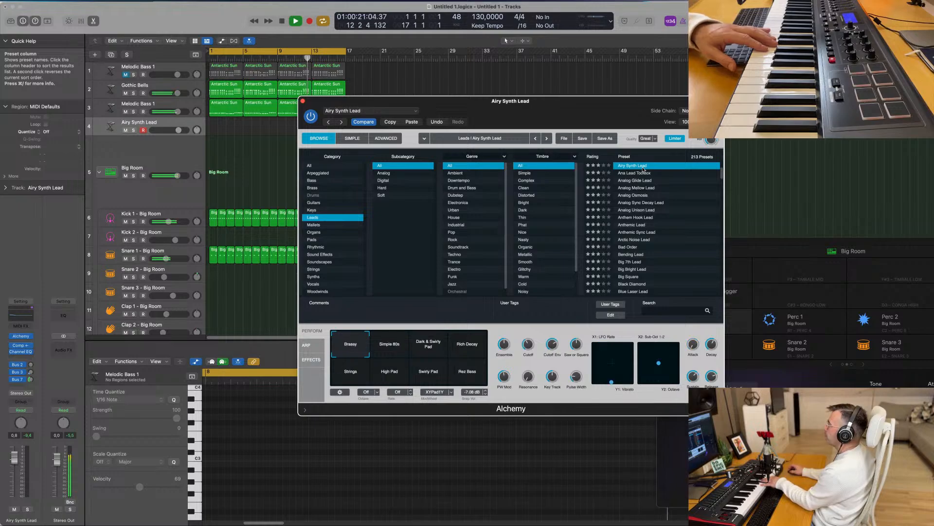
pyautogui.click(641, 195)
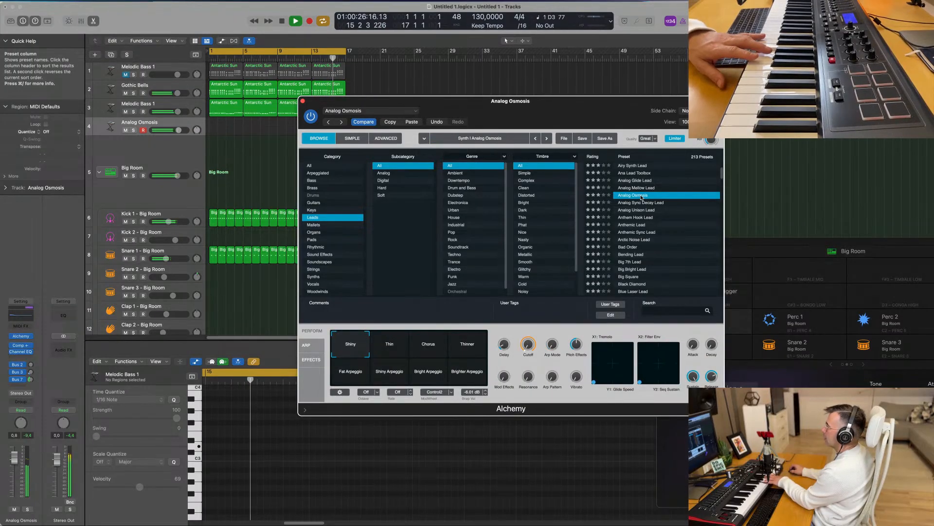
# Audition the Thinner, Chorus and Thin snapshots of the Analog Osmosis preset.
pyautogui.click(467, 349)
pyautogui.click(423, 348)
pyautogui.click(393, 347)
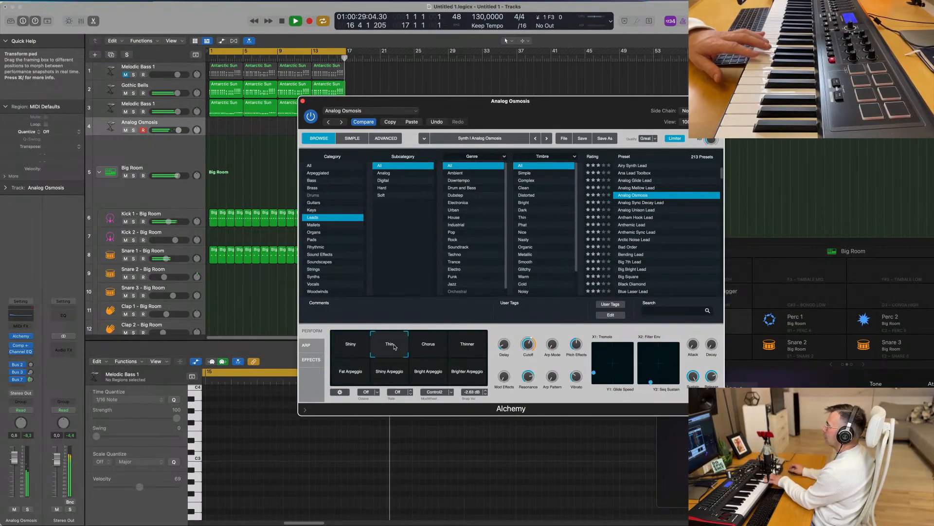
# Audition the lead presets Analog Sync Decay Lead, Anthem Hook Lead, Arctic Noise Lead, Big 7th Lead and Bending Lead.
pyautogui.click(651, 203)
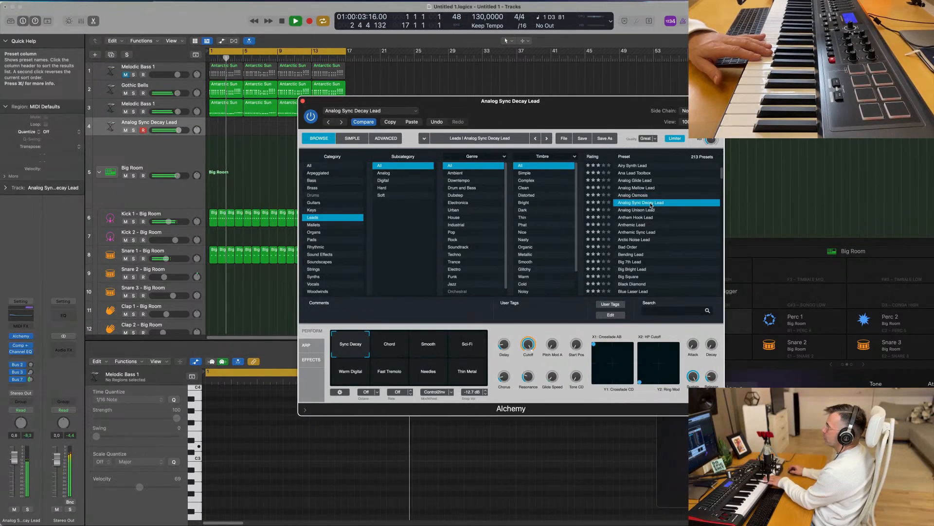
pyautogui.click(646, 215)
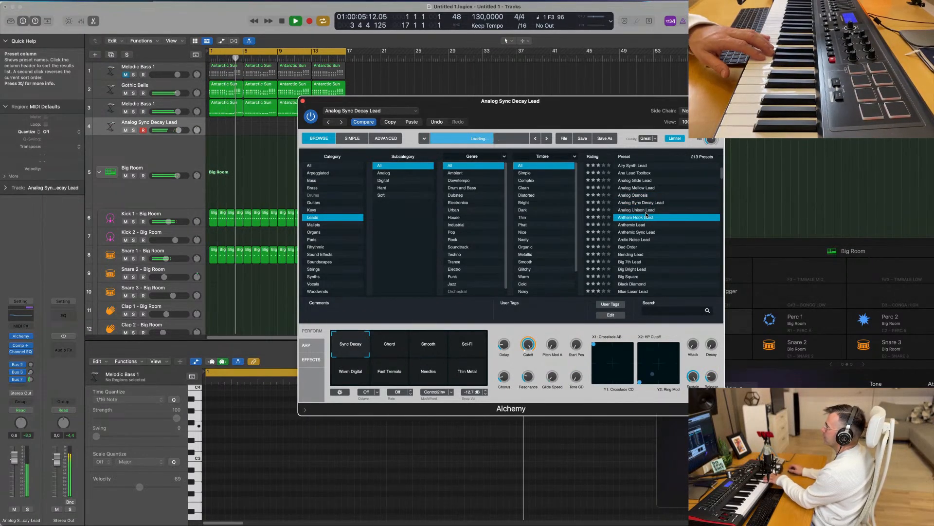
pyautogui.click(641, 239)
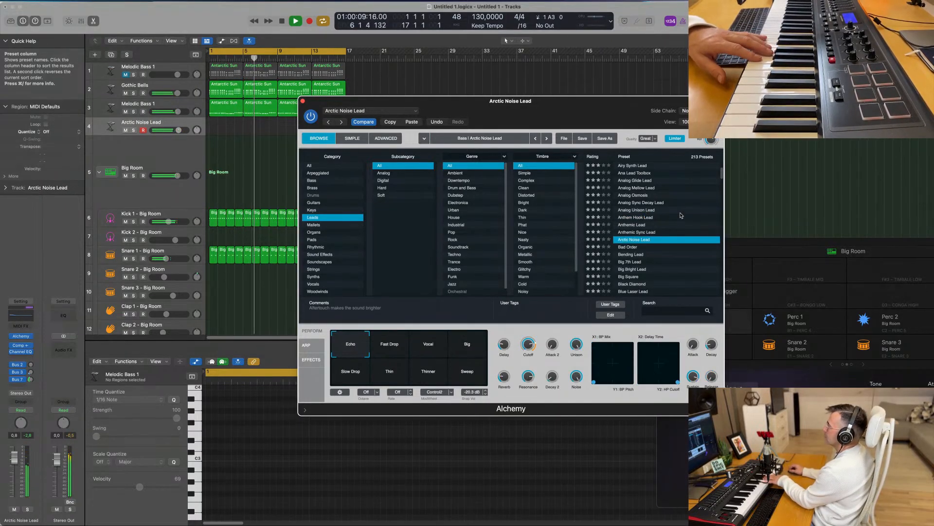
pyautogui.scroll(-2, 685, 249)
pyautogui.click(638, 226)
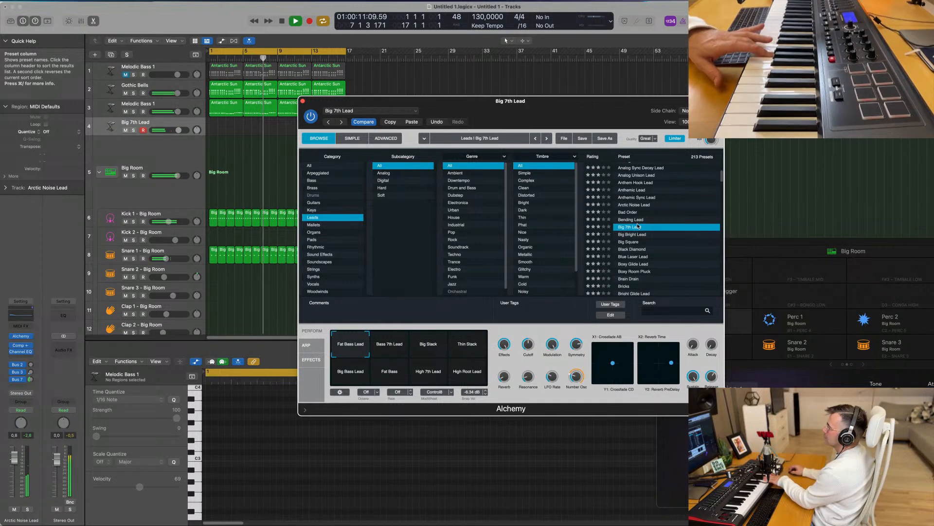
pyautogui.click(641, 221)
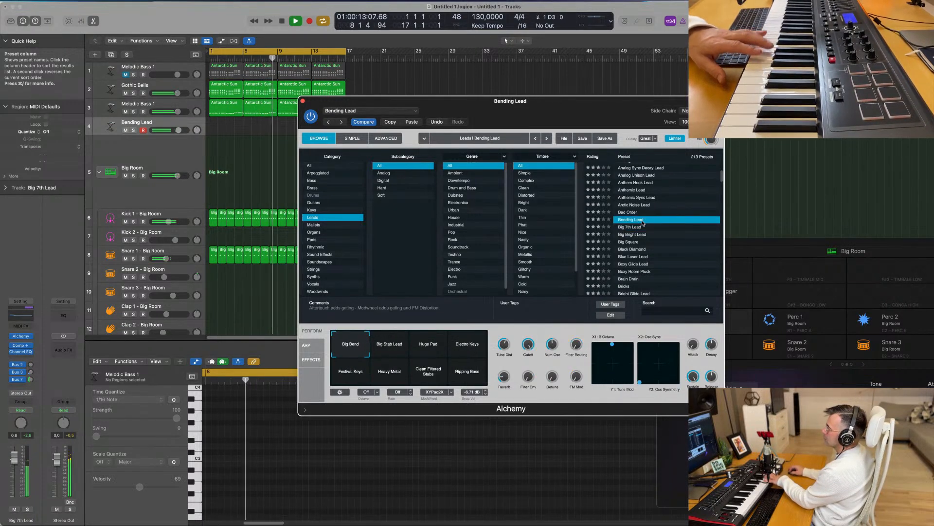
# Load the Black Diamond preset with its Detuned Plucks snapshot and lower the track's Bus 7 send level.
pyautogui.scroll(-1, 695, 251)
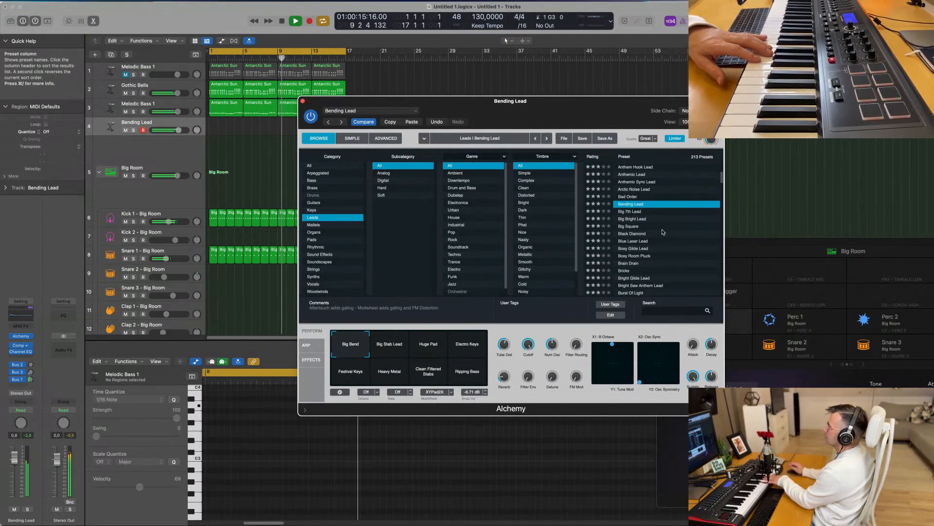
pyautogui.click(639, 234)
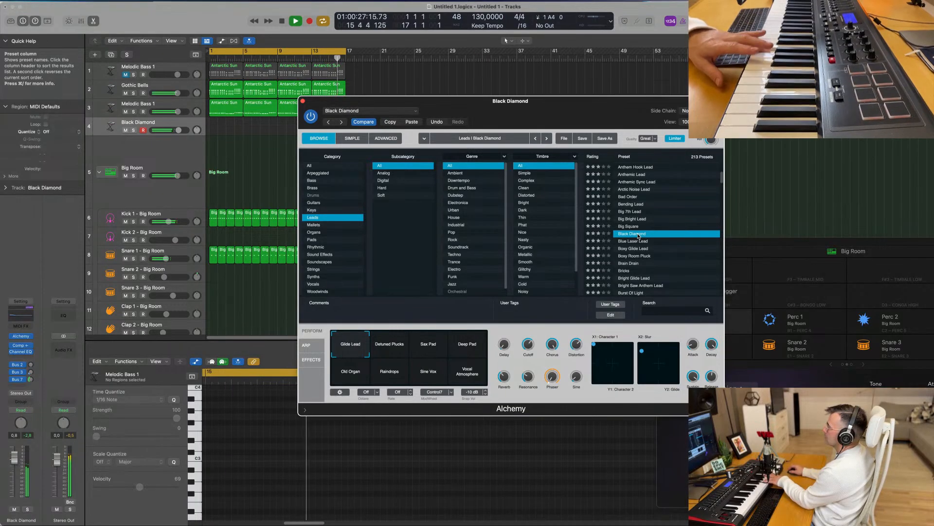
pyautogui.click(391, 349)
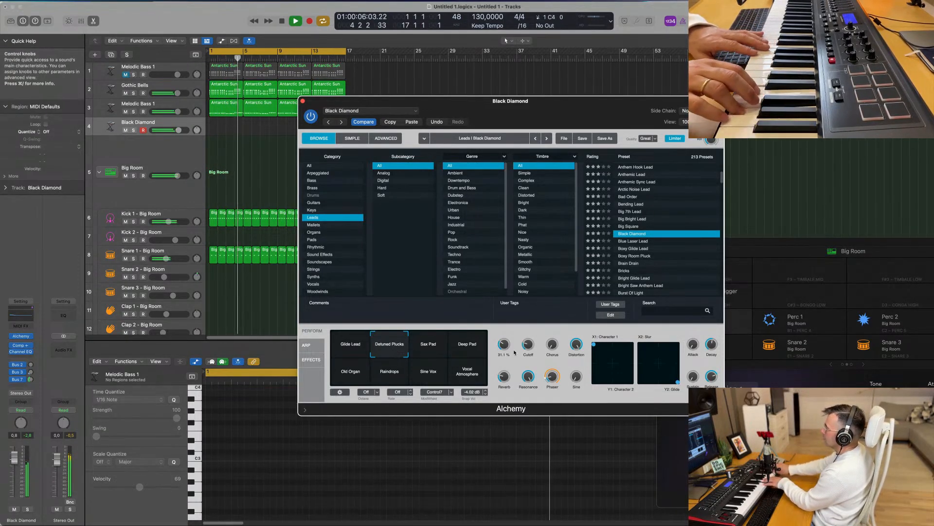
pyautogui.moveTo(576, 351)
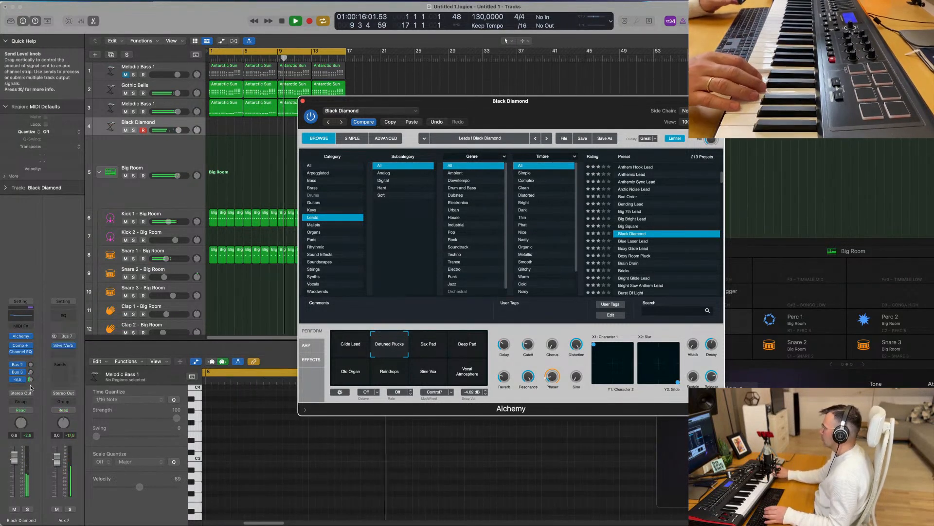
pyautogui.moveTo(31, 380); pyautogui.dragTo(30, 391)
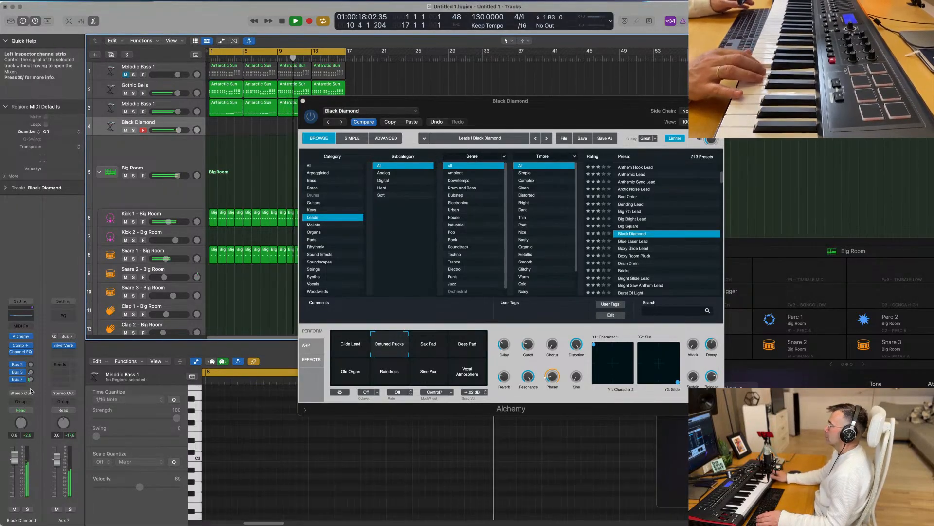
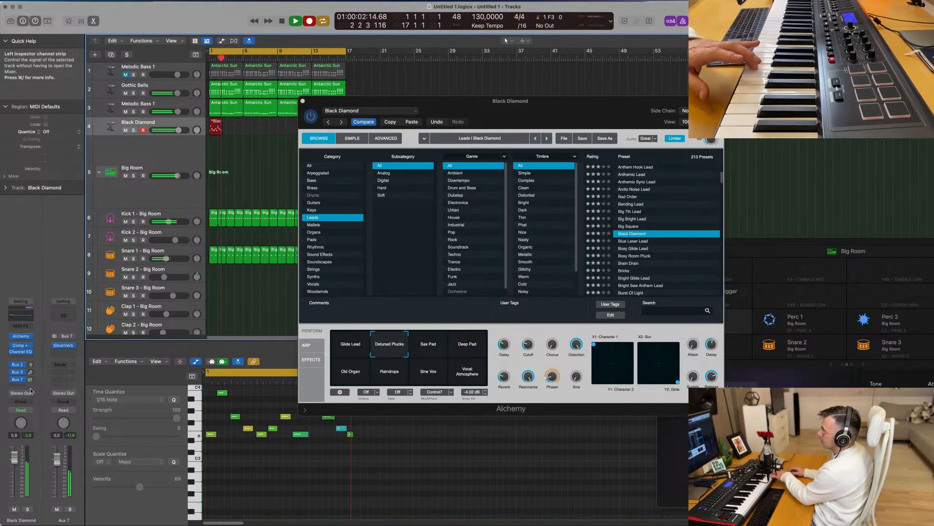
# Record a short melody over bars 1 and 2 on the Black Diamond track and uncover the piano roll.
pyautogui.press('space')
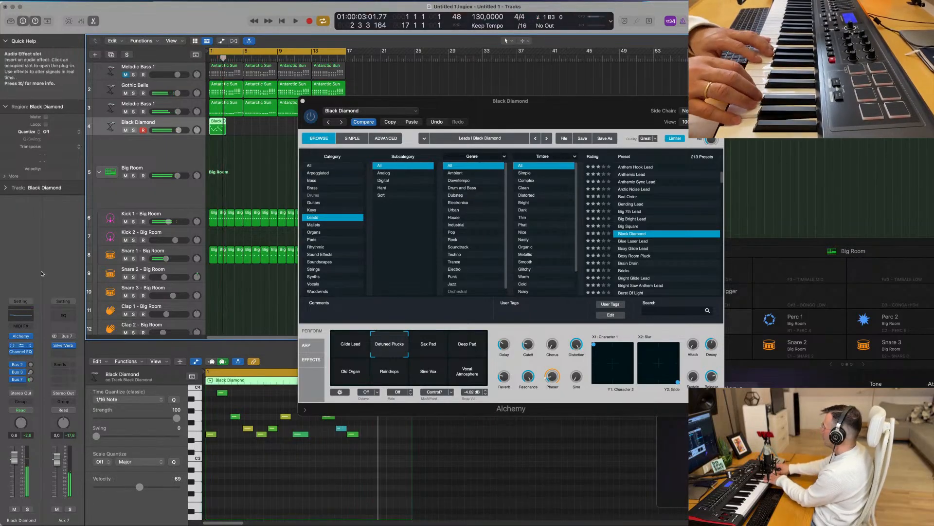
pyautogui.moveTo(452, 102); pyautogui.dragTo(651, 108)
pyautogui.click(269, 457)
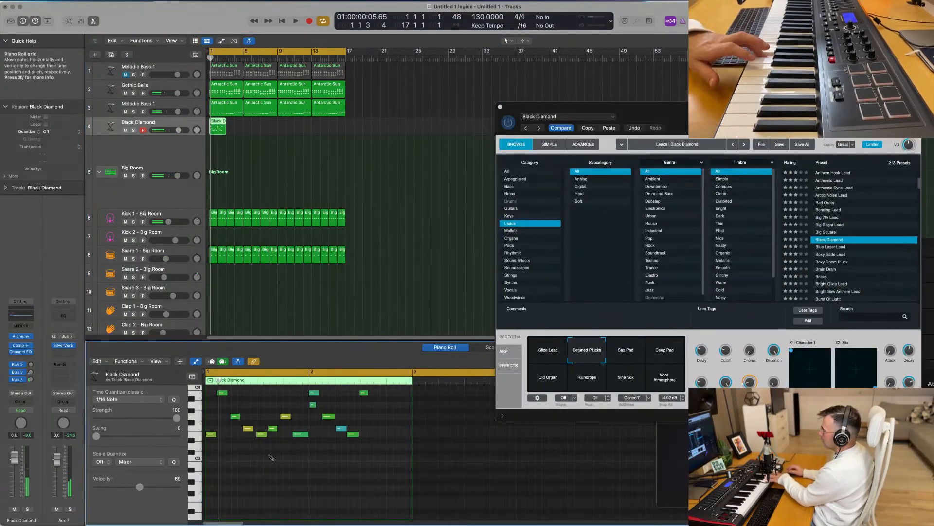
# Quantize all the recorded Black Diamond notes to 1/16 Note and play the result from the start.
pyautogui.press('super+a')
pyautogui.press('q')
pyautogui.press('space')
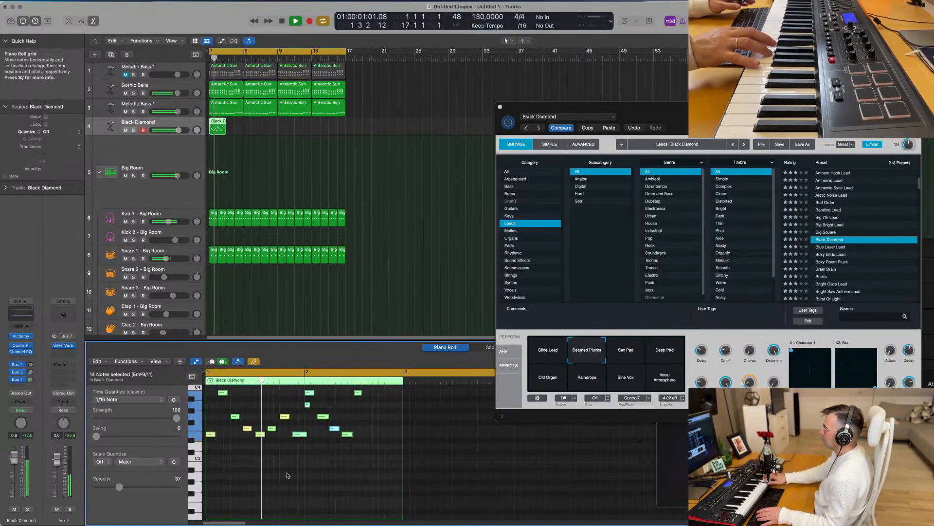
pyautogui.press('space')
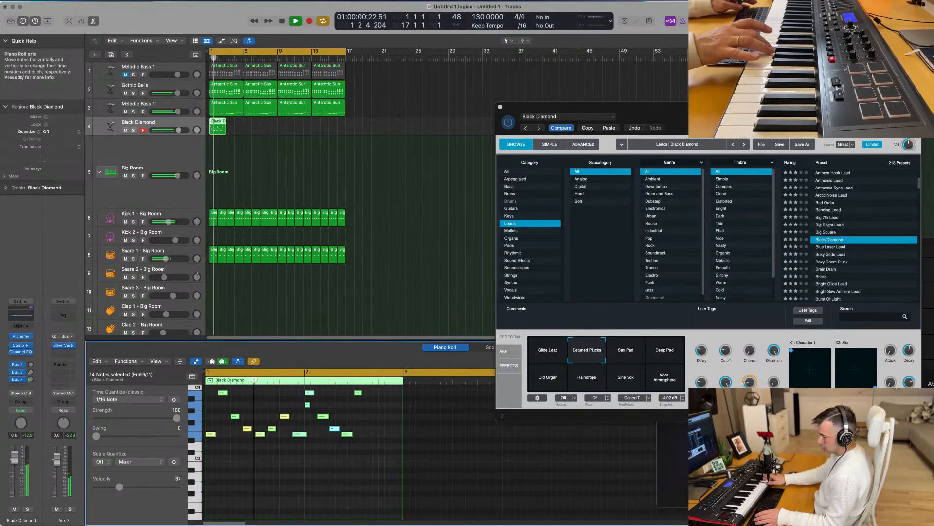
# Shorten the last note of bar 1 in the Black Diamond melody so it ends before bar 2.
pyautogui.moveTo(307, 436); pyautogui.dragTo(308, 438)
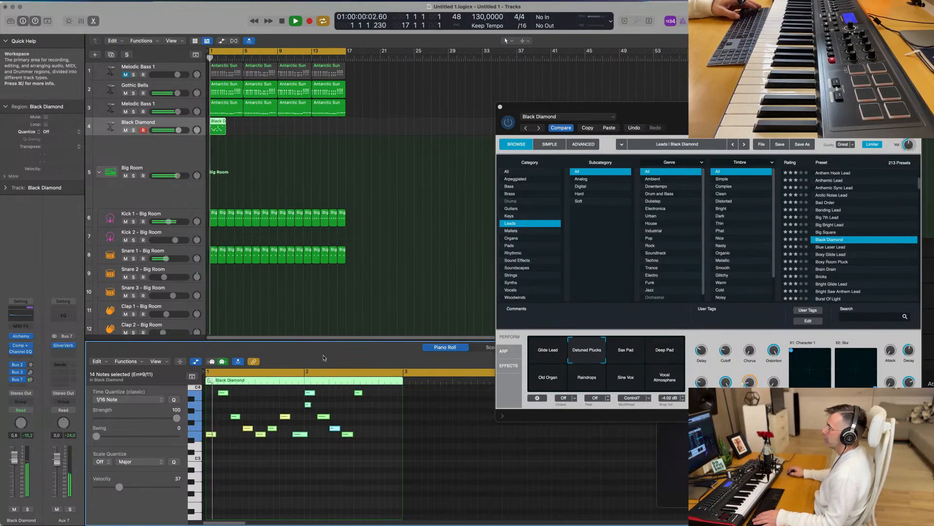
pyautogui.press('space')
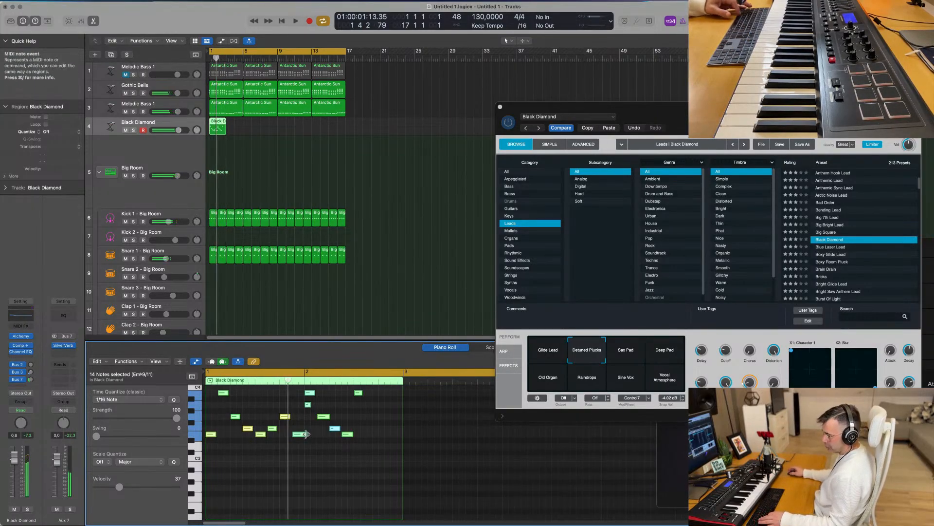
pyautogui.moveTo(306, 434); pyautogui.dragTo(303, 434)
pyautogui.click(305, 436)
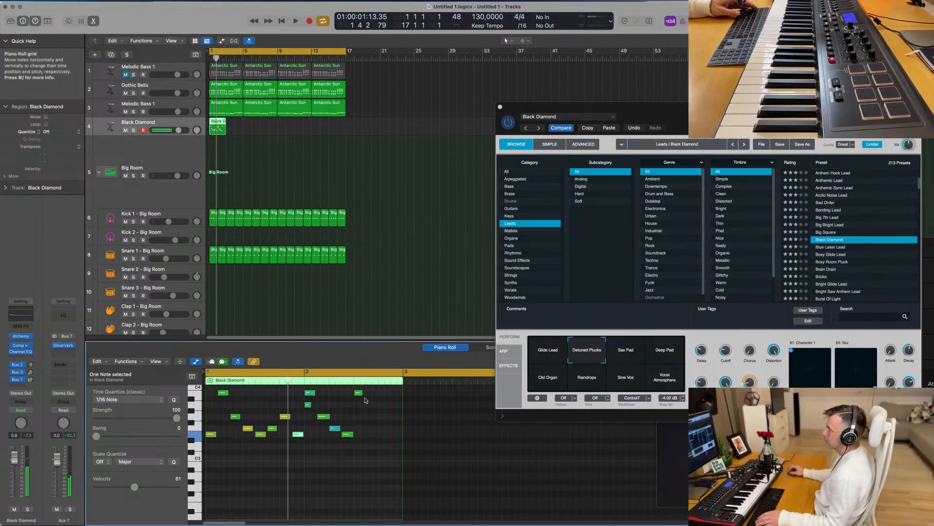
# Delete the Black Diamond notes in bar 2 and trim the region to one bar.
pyautogui.moveTo(373, 392); pyautogui.dragTo(307, 440)
pyautogui.press('Delete')
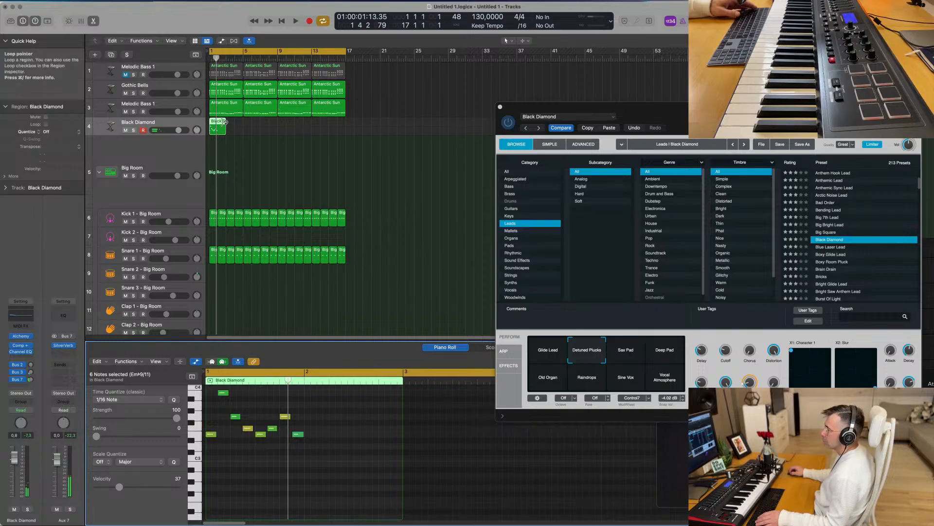
pyautogui.moveTo(225, 130); pyautogui.dragTo(184, 132)
pyautogui.press('space')
pyautogui.press('space')
# Repeat the one-bar Black Diamond region until it fills the cycle range up to bar 17.
pyautogui.press('super+r')
pyautogui.press('super+r')
pyautogui.press('super+r')
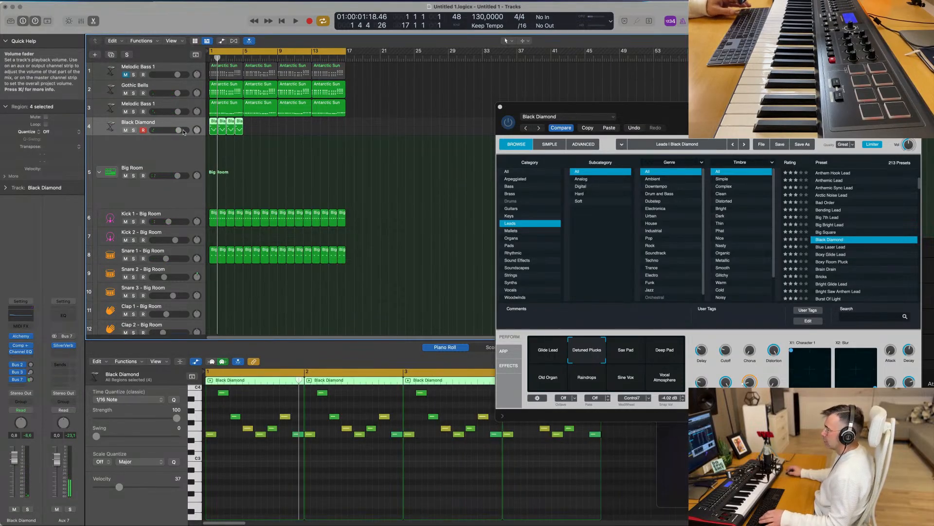
pyautogui.press('super+r')
pyautogui.press('super+r')
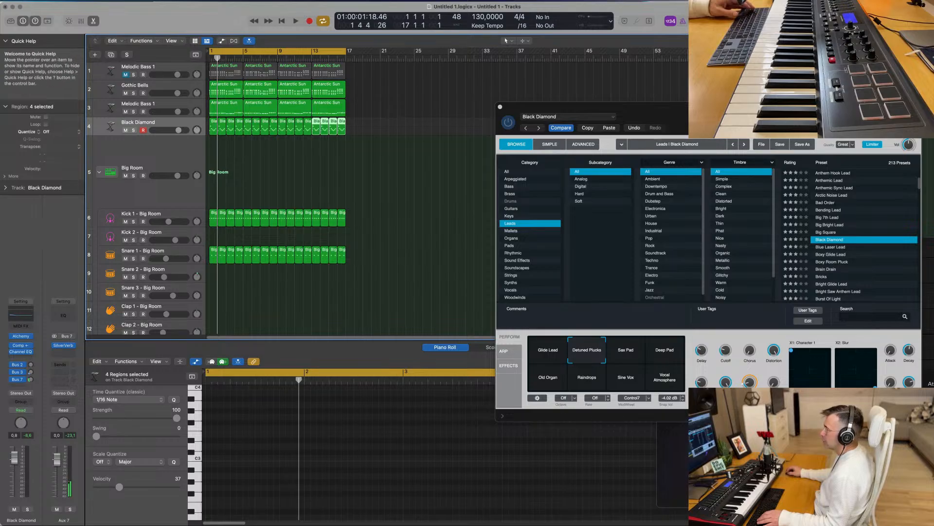
# Play the arrangement and switch the Black Diamond preset to its Deep Pad snapshot.
pyautogui.moveTo(771, 115); pyautogui.dragTo(614, 119)
pyautogui.press('space')
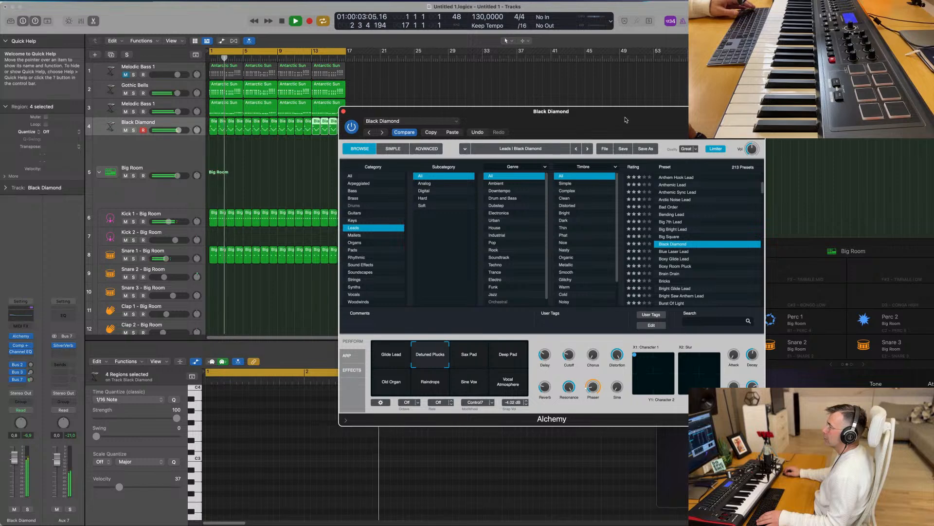
pyautogui.moveTo(626, 119); pyautogui.dragTo(600, 113)
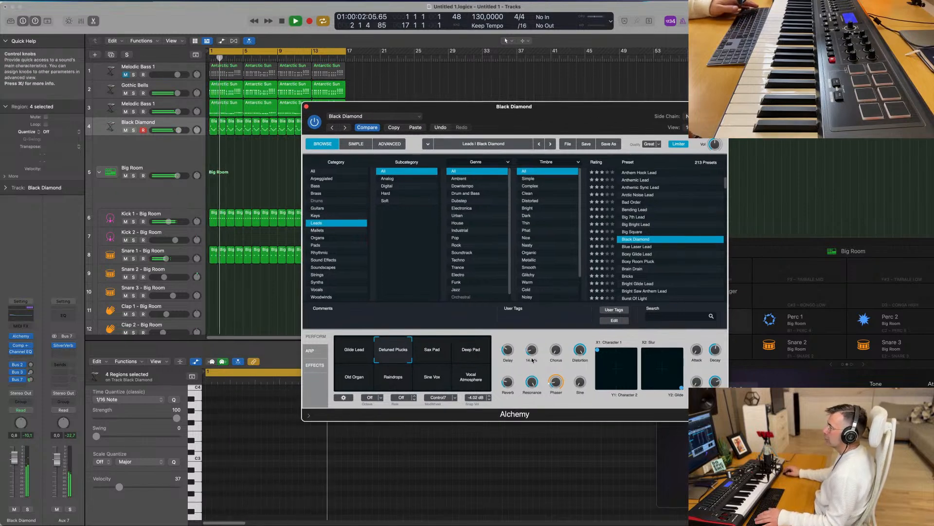
pyautogui.click(480, 350)
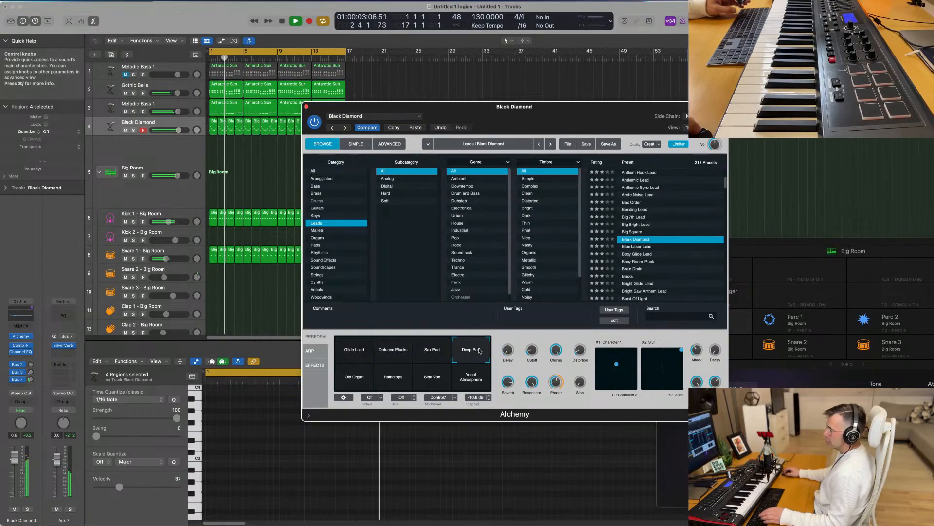
# Audition the other Black Diamond snapshots during playback and settle on Detuned Plucks.
pyautogui.click(431, 350)
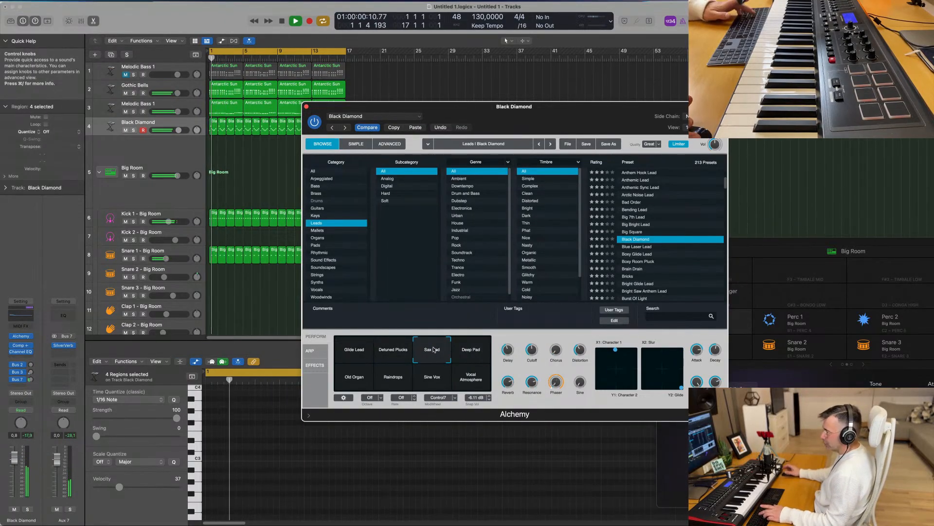
pyautogui.click(363, 378)
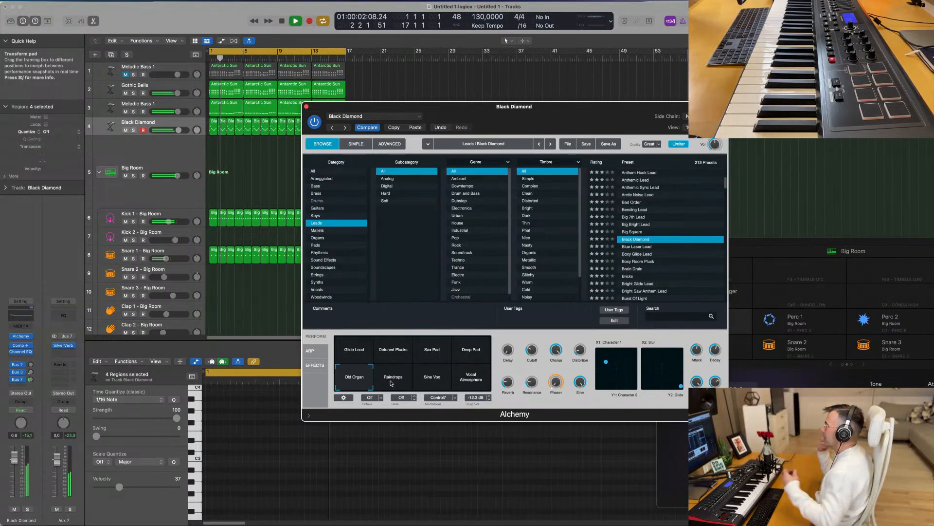
pyautogui.click(394, 382)
pyautogui.click(430, 381)
pyautogui.click(475, 376)
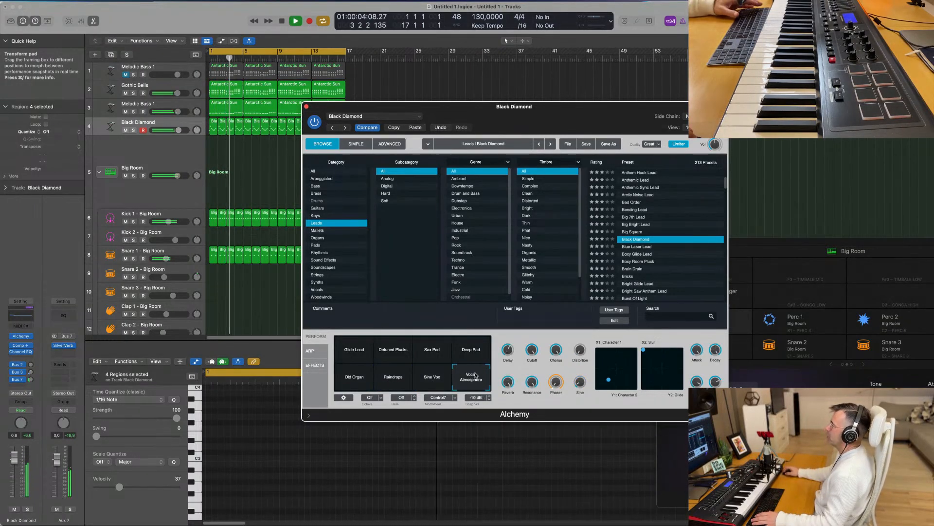
pyautogui.click(356, 347)
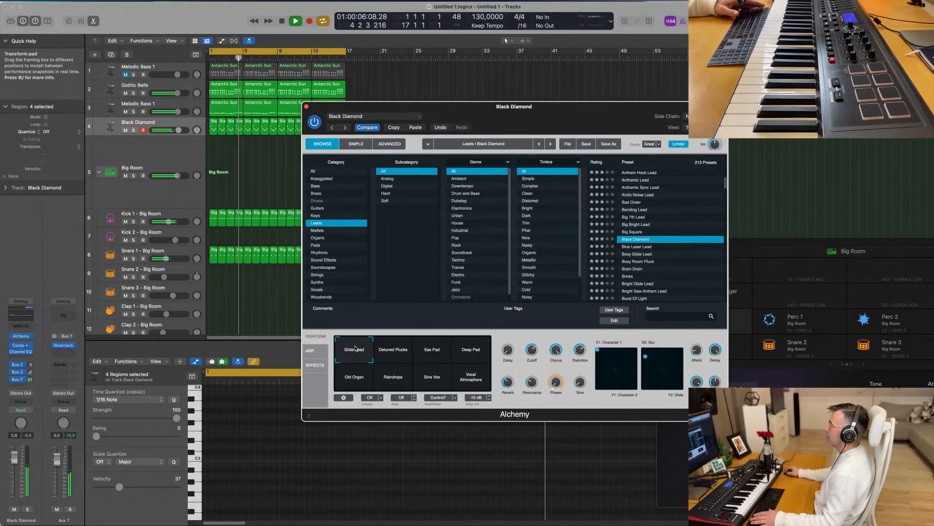
pyautogui.click(392, 350)
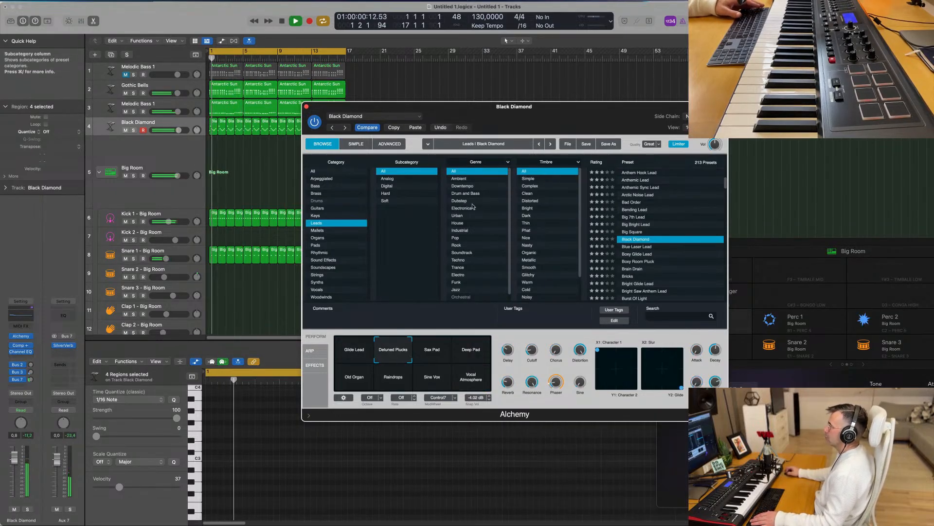
# Duplicate the Black Diamond track, copy all its regions onto the duplicate, and mute the original track.
pyautogui.moveTo(544, 113); pyautogui.dragTo(664, 91)
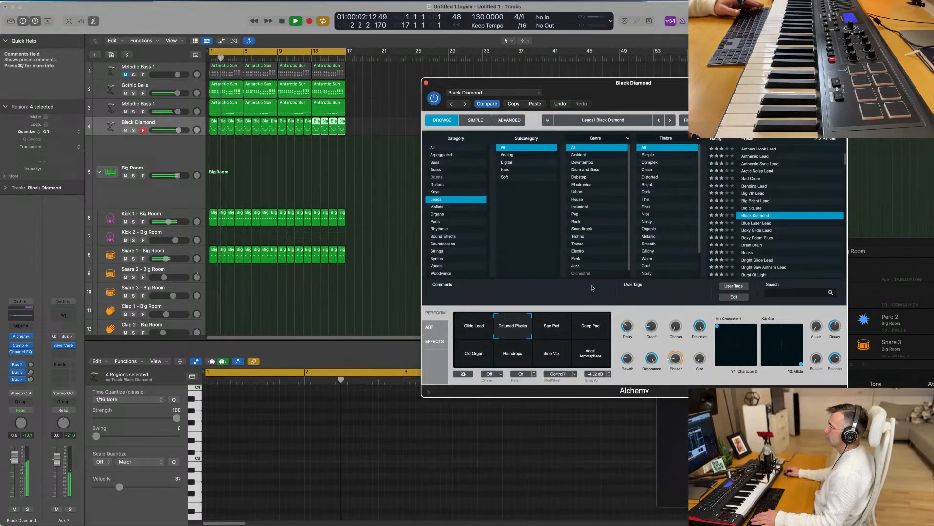
pyautogui.click(183, 121)
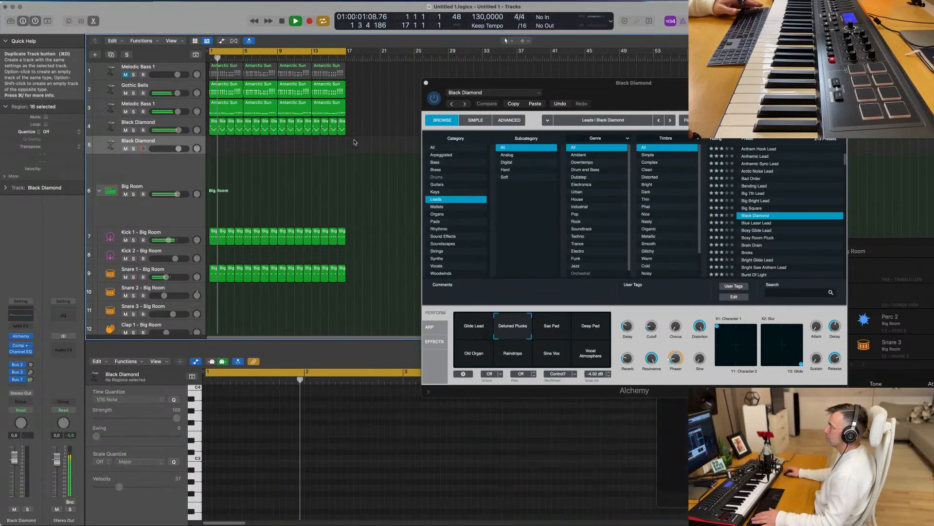
pyautogui.press('space')
pyautogui.press('super+d')
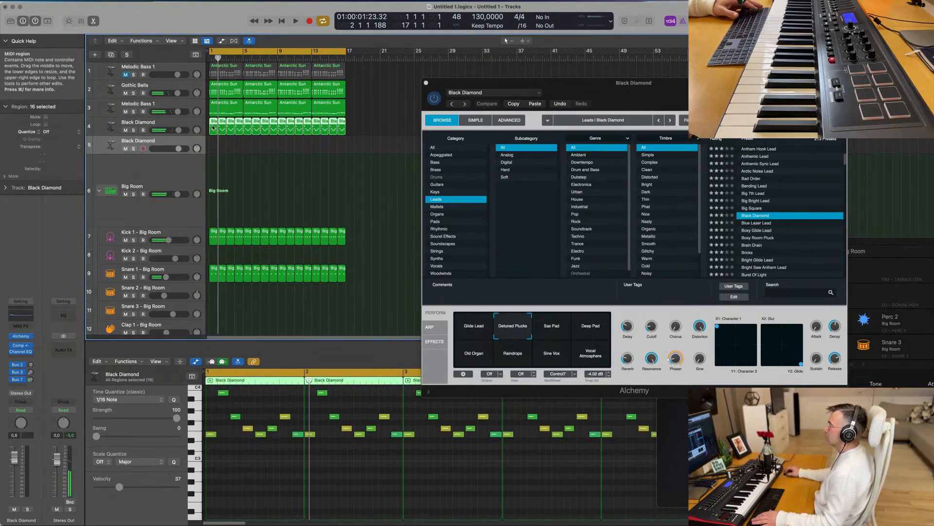
pyautogui.keyDown('alt'); pyautogui.moveTo(212, 128); pyautogui.dragTo(212, 140); pyautogui.keyUp('alt')
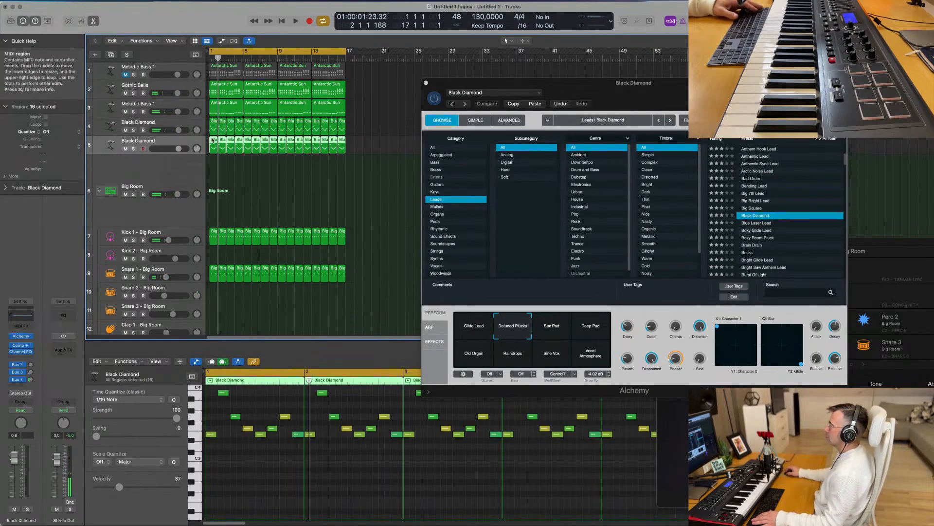
pyautogui.click(125, 131)
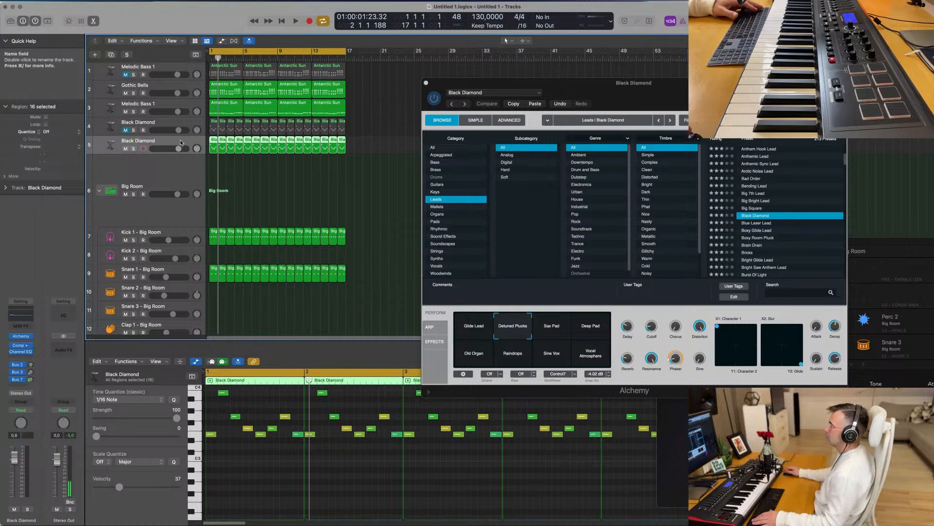
# Load the Classic lead preset in Alchemy on the duplicated Black Diamond track.
pyautogui.click(21, 337)
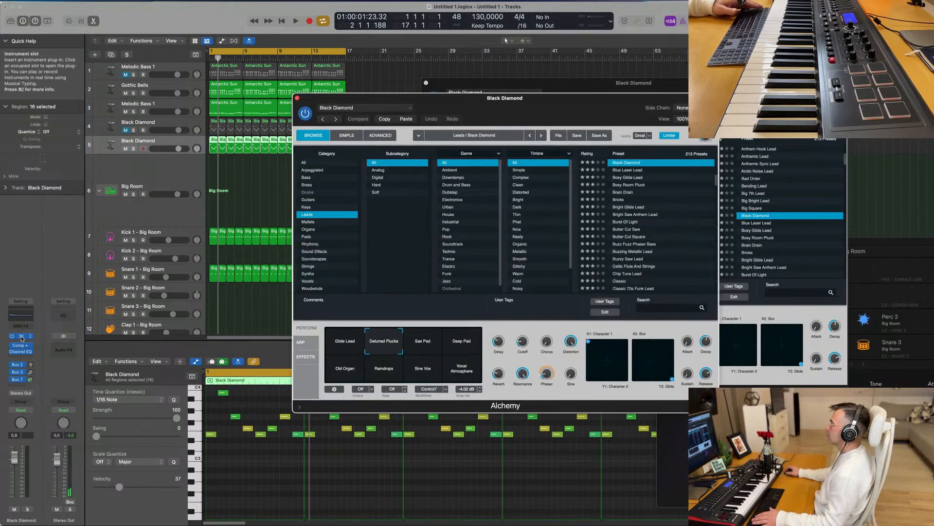
pyautogui.press('space')
pyautogui.moveTo(529, 101); pyautogui.dragTo(520, 101)
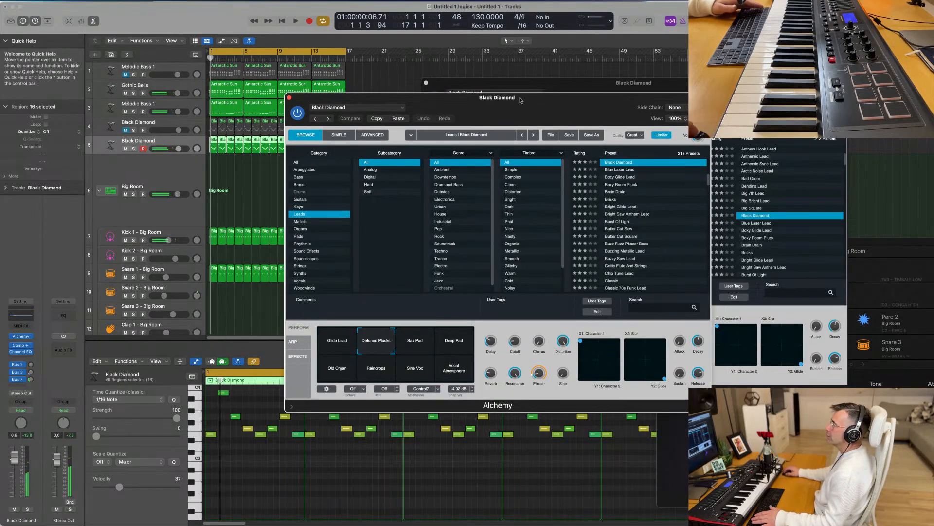
pyautogui.scroll(-2, 674, 218)
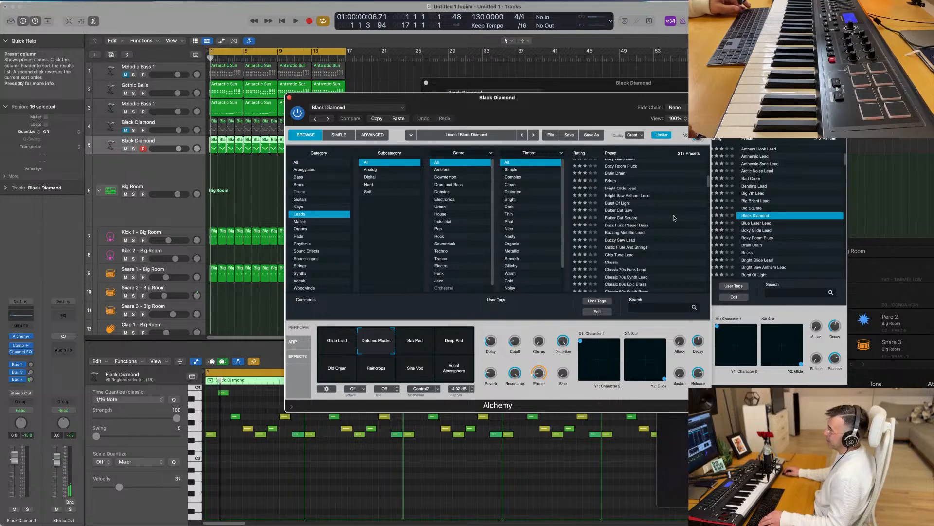
pyautogui.scroll(-3, 674, 218)
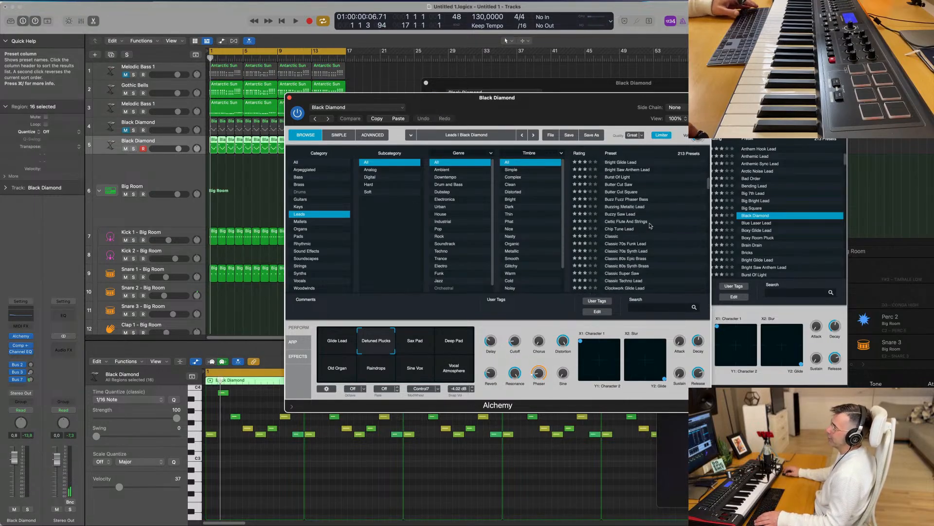
pyautogui.click(624, 235)
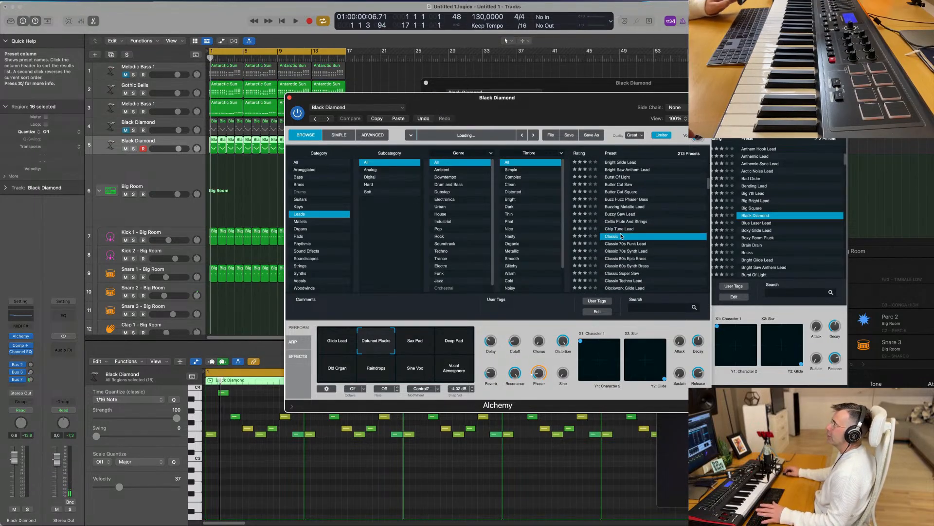
# Play the arrangement, lower the Classic track's volume to -7.8 dB and set the preset's Cutoff to 0%.
pyautogui.press('space')
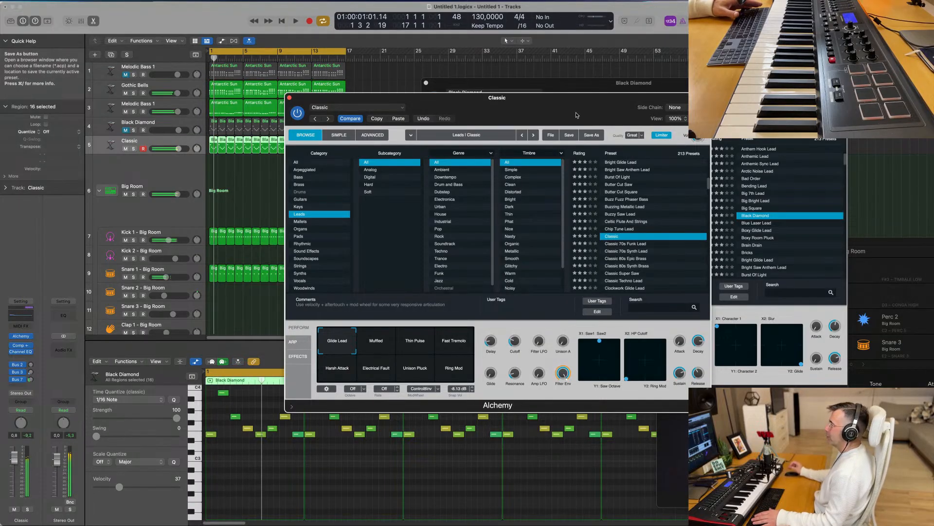
pyautogui.moveTo(579, 98); pyautogui.dragTo(605, 96)
pyautogui.moveTo(14, 458); pyautogui.dragTo(14, 472)
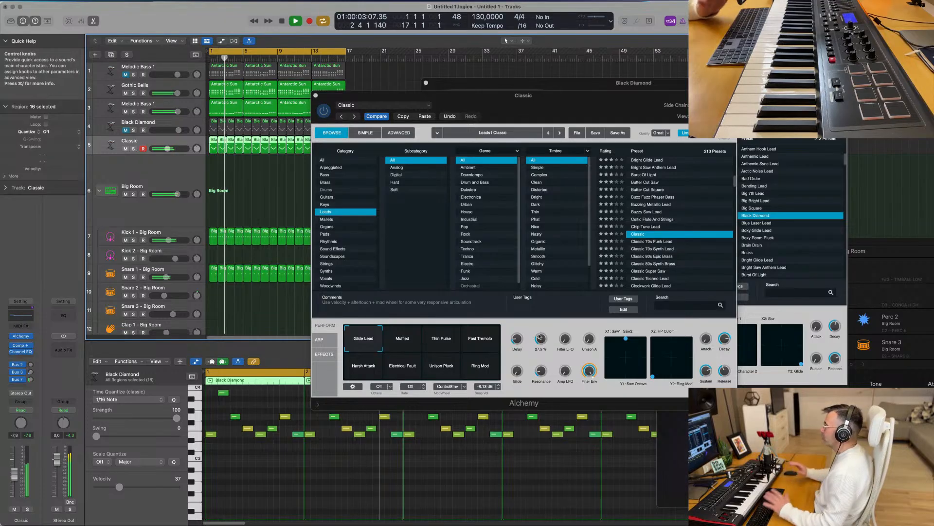
pyautogui.moveTo(541, 338); pyautogui.dragTo(541, 357)
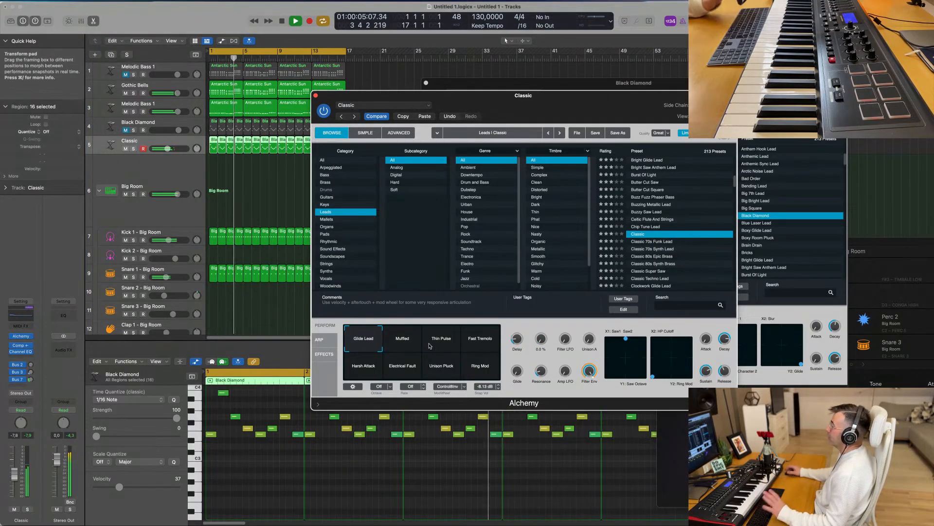
# Audition the Classic preset's snapshots and morph Harsh Attack partway toward Glide Lead on the Transform pad.
pyautogui.click(384, 352)
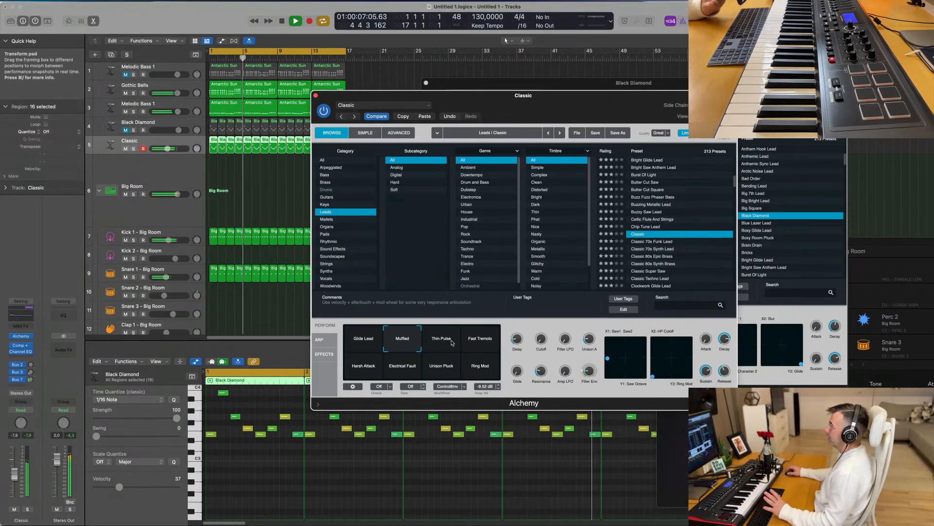
pyautogui.moveTo(384, 351); pyautogui.dragTo(483, 342)
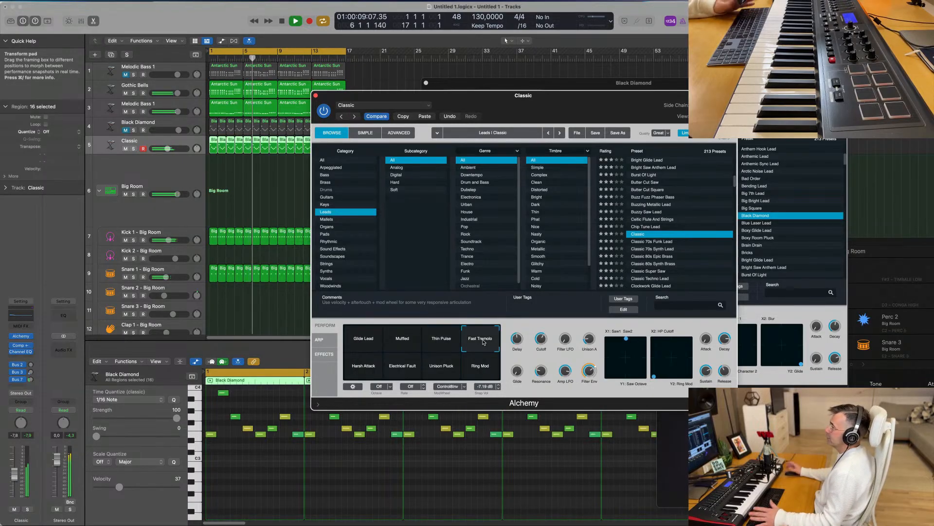
pyautogui.click(367, 371)
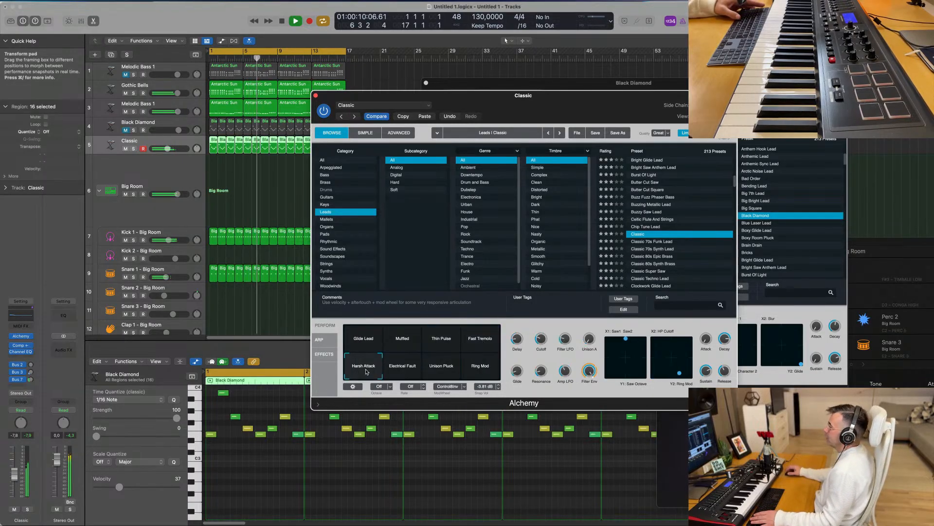
pyautogui.click(403, 372)
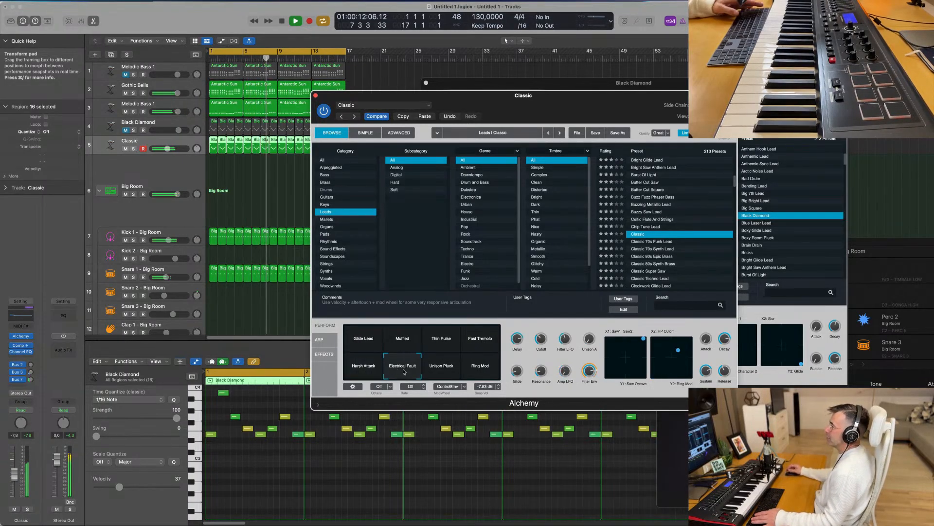
pyautogui.click(440, 373)
pyautogui.click(478, 373)
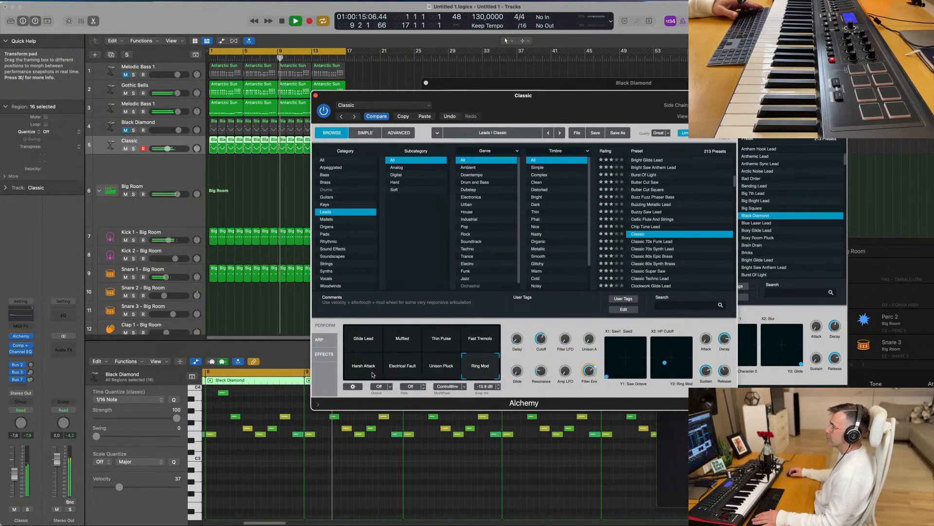
pyautogui.click(372, 374)
pyautogui.moveTo(373, 374)
pyautogui.mouseDown()
pyautogui.moveTo(373, 359)
pyautogui.moveTo(385, 360)
pyautogui.moveTo(364, 353)
pyautogui.moveTo(363, 362)
pyautogui.mouseUp()
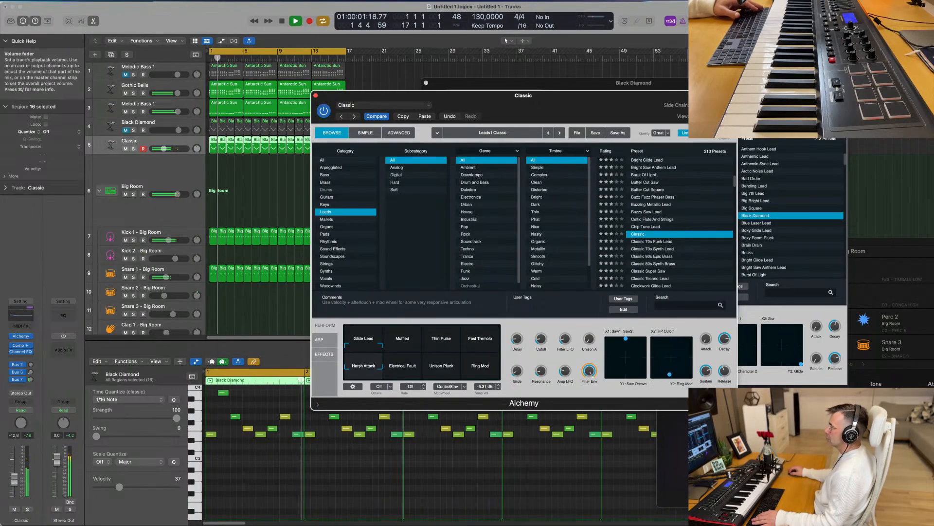
# Set the Classic track's volume to -6.6 dB and adjust the preset's Cutoff and Glide controls.
pyautogui.moveTo(14, 479); pyautogui.dragTo(14, 476)
pyautogui.moveTo(541, 340); pyautogui.dragTo(539, 363)
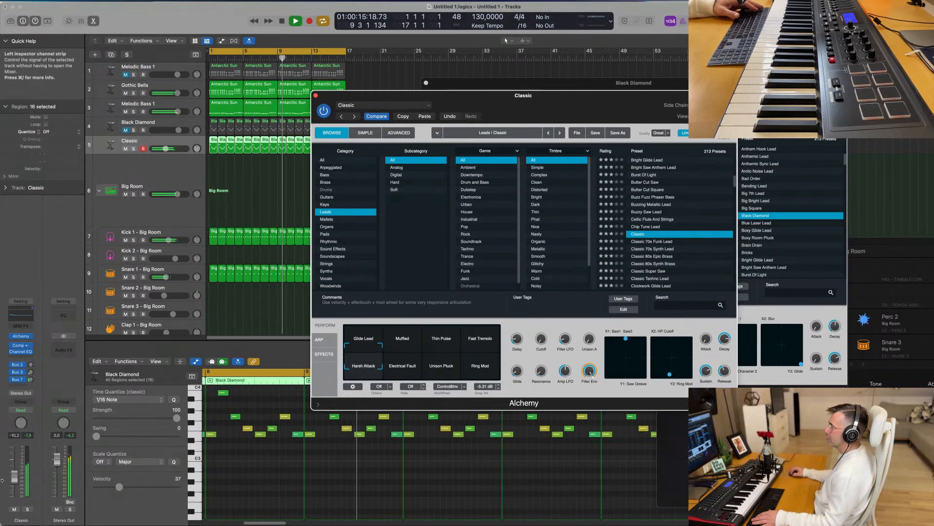
pyautogui.moveTo(14, 479); pyautogui.dragTo(15, 476)
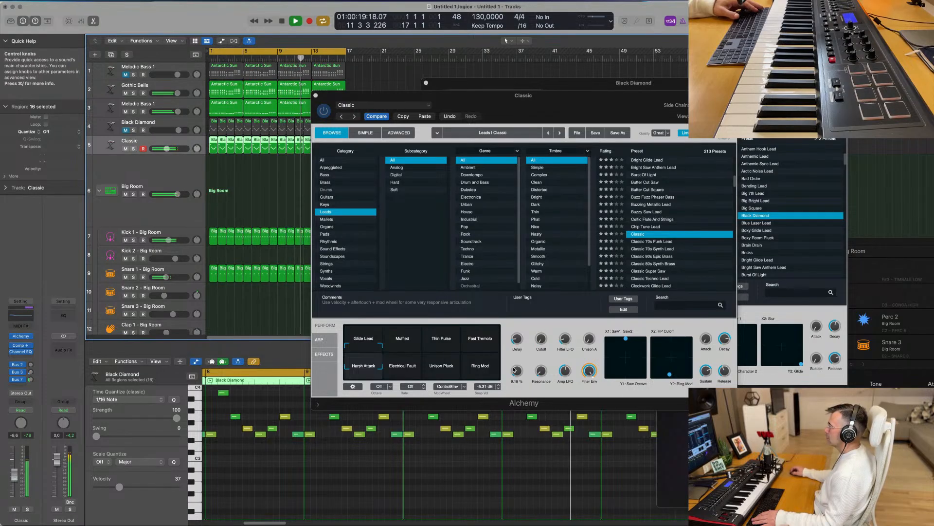
pyautogui.moveTo(514, 370); pyautogui.dragTo(514, 373)
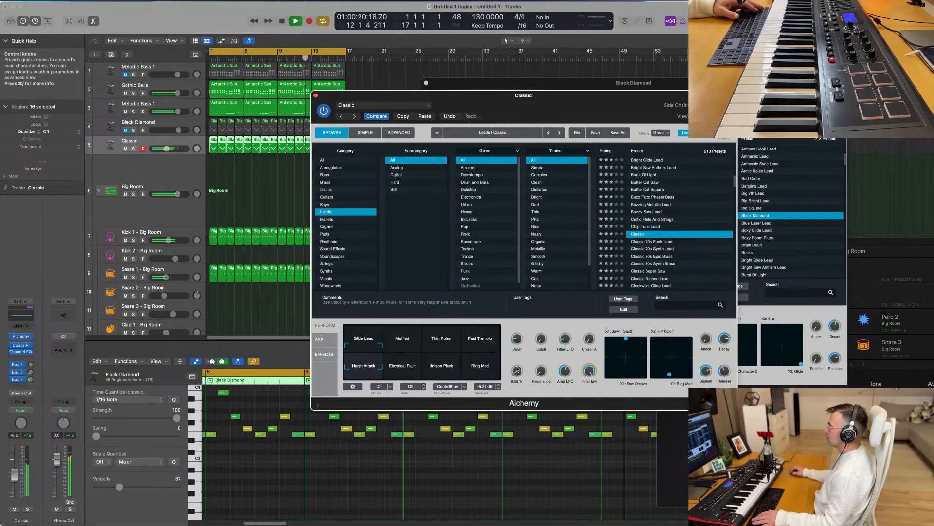
# Add a Bus 8 delay send to the Classic track and set its send level to about -8 dB.
pyautogui.click(17, 386)
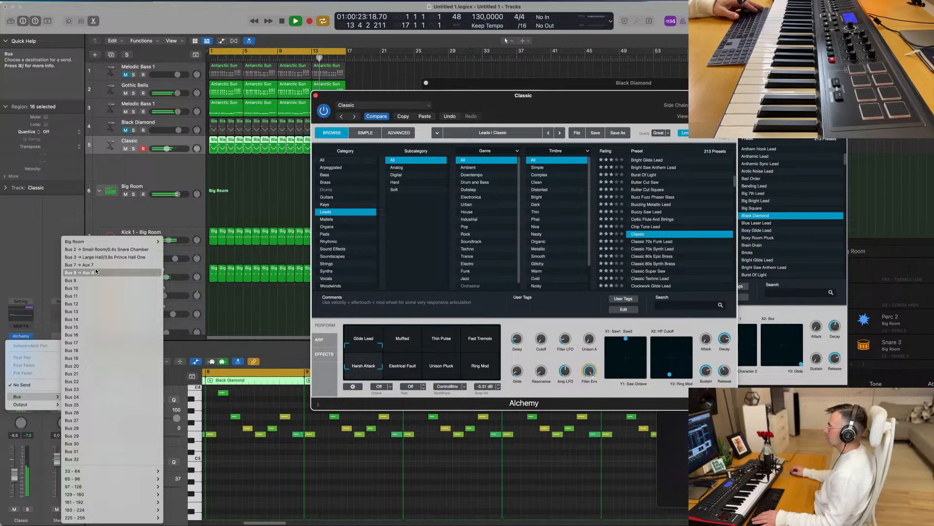
pyautogui.click(1, 387)
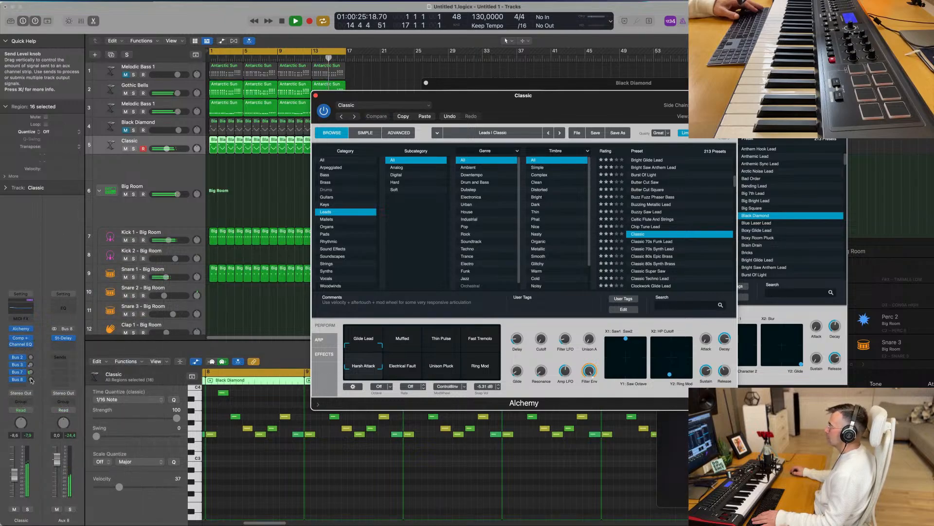
pyautogui.moveTo(31, 372); pyautogui.dragTo(32, 380)
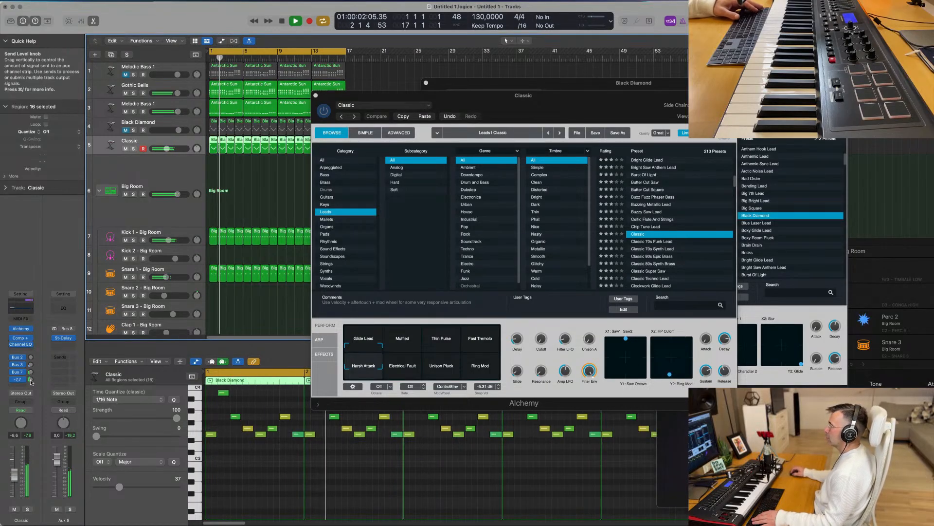
pyautogui.moveTo(31, 382); pyautogui.dragTo(32, 381)
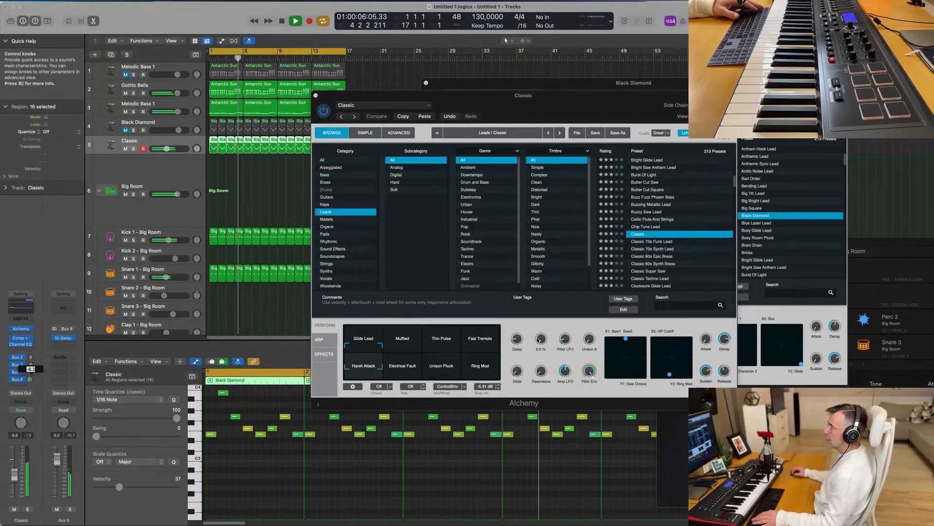
# Fine-tune the Classic sound with its Cutoff control, the Saw1/Saw2 XY pad and the HP Cutoff/Ring Mod XY pad.
pyautogui.click(538, 344)
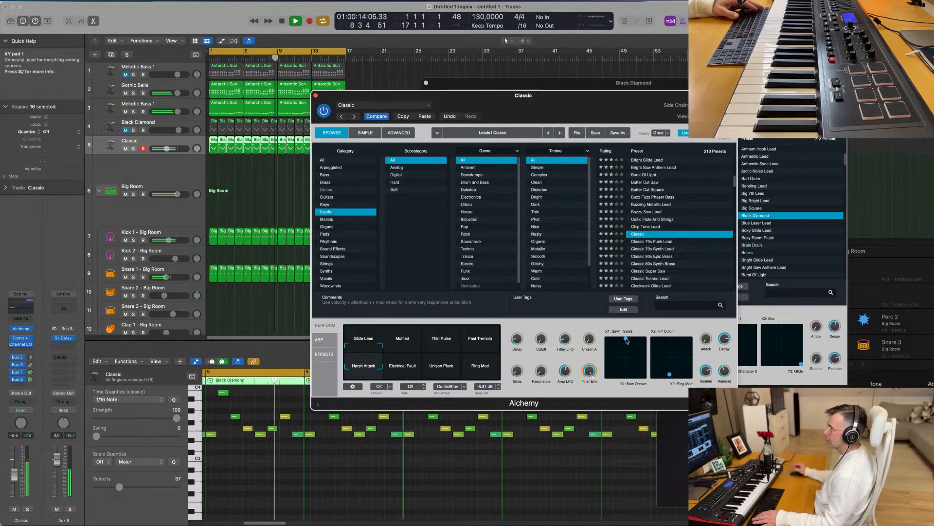
pyautogui.moveTo(626, 339)
pyautogui.mouseDown()
pyautogui.moveTo(628, 378)
pyautogui.moveTo(620, 357)
pyautogui.moveTo(628, 343)
pyautogui.mouseUp()
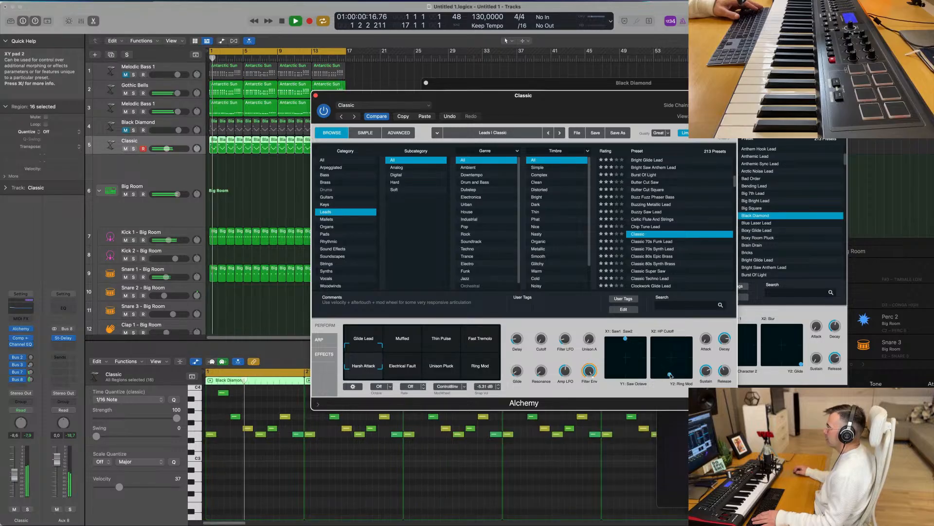
pyautogui.moveTo(671, 375)
pyautogui.mouseDown()
pyautogui.moveTo(672, 345)
pyautogui.moveTo(663, 354)
pyautogui.moveTo(686, 379)
pyautogui.mouseUp()
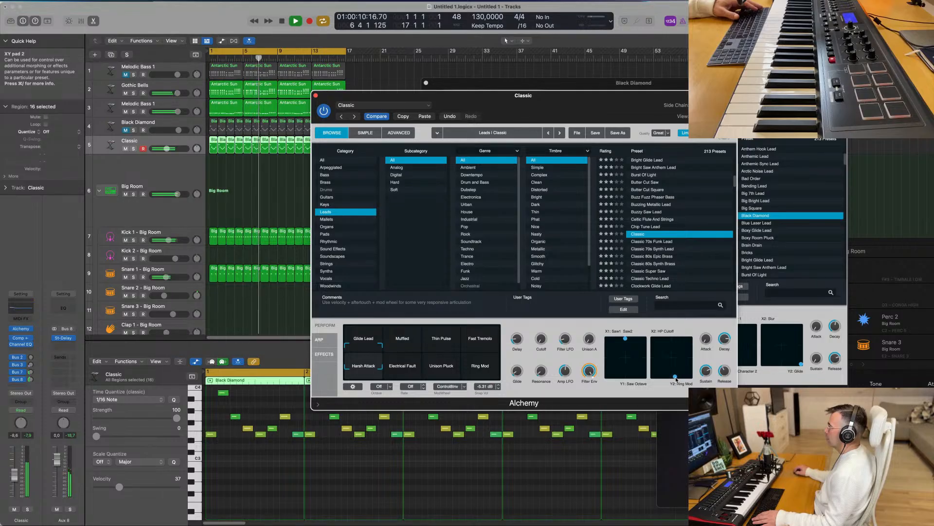
pyautogui.moveTo(510, 105)
pyautogui.mouseDown()
pyautogui.moveTo(483, 112)
pyautogui.moveTo(493, 109)
pyautogui.mouseUp()
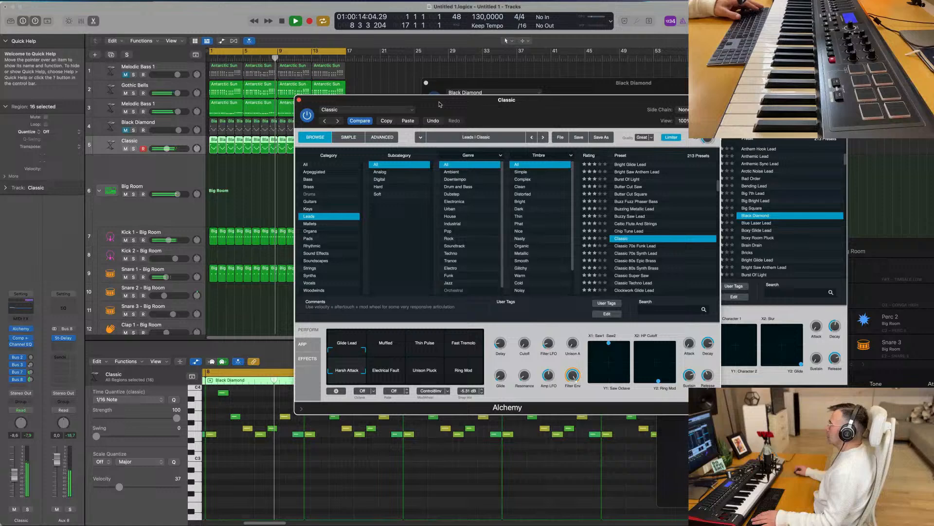
# Close the Classic instrument window and lower the Classic track's volume to -15.4 dB.
pyautogui.click(299, 100)
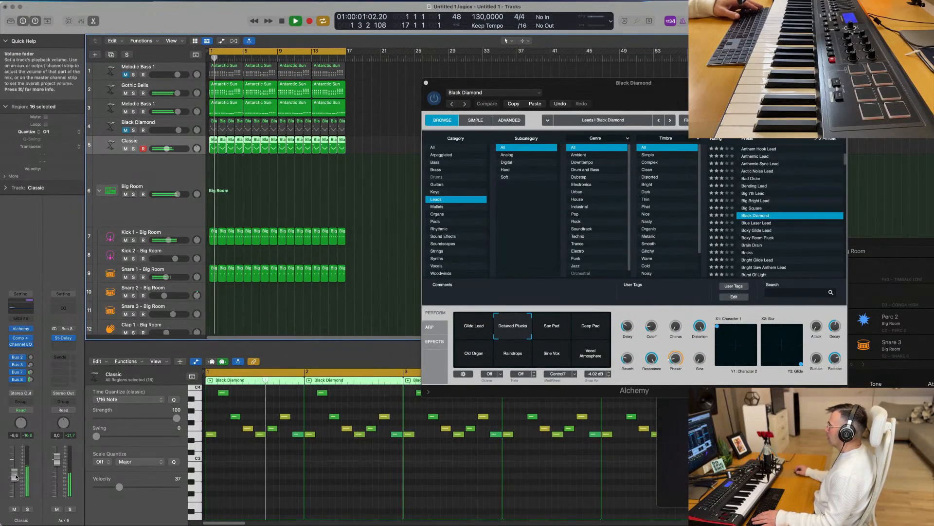
pyautogui.moveTo(14, 474); pyautogui.dragTo(14, 482)
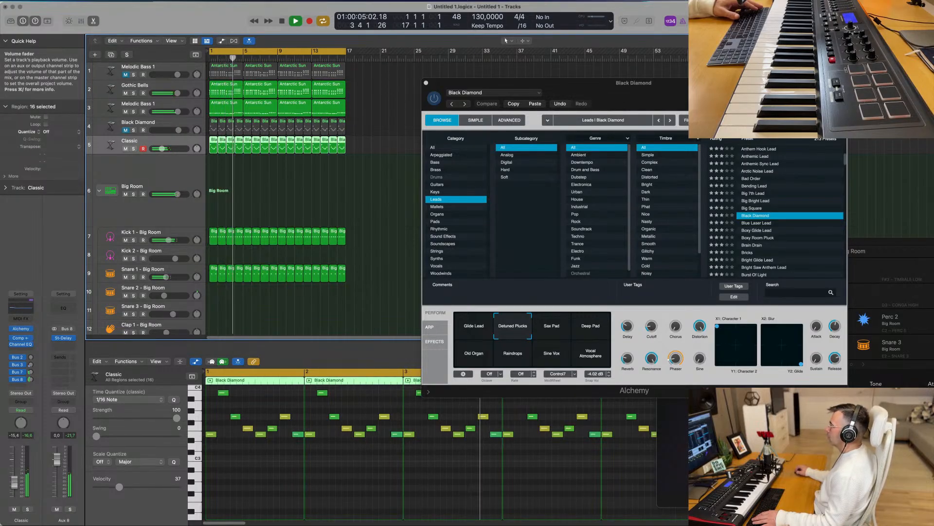
# Select all regions in the arrangement and repeat them three times, filling the tracks up to bar 65.
pyautogui.click(331, 200)
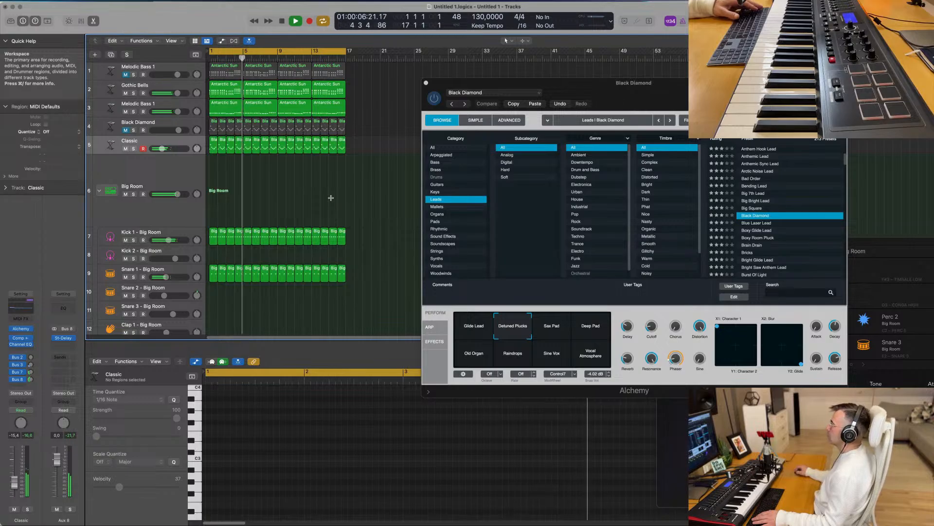
pyautogui.press('super+a')
pyautogui.press('super+r')
pyautogui.press('super+r')
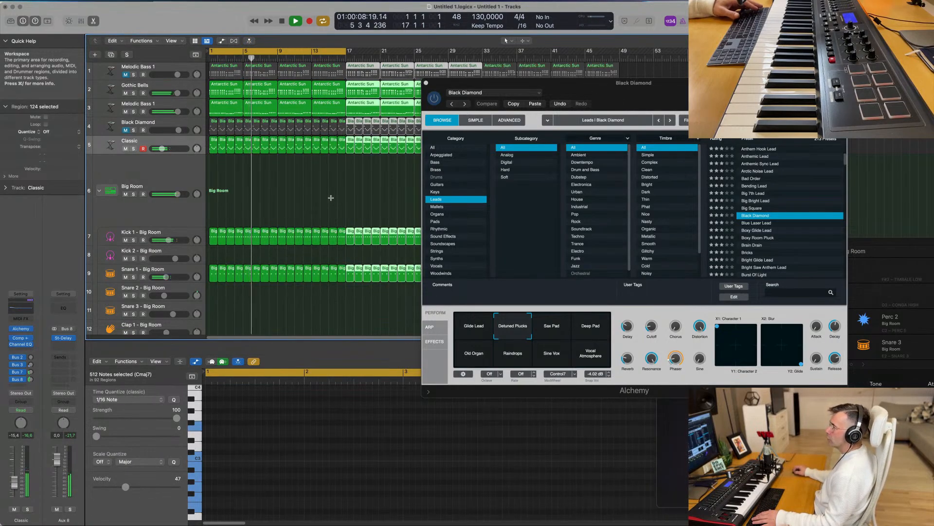
pyautogui.press('super+r')
pyautogui.press('space')
pyautogui.press('space')
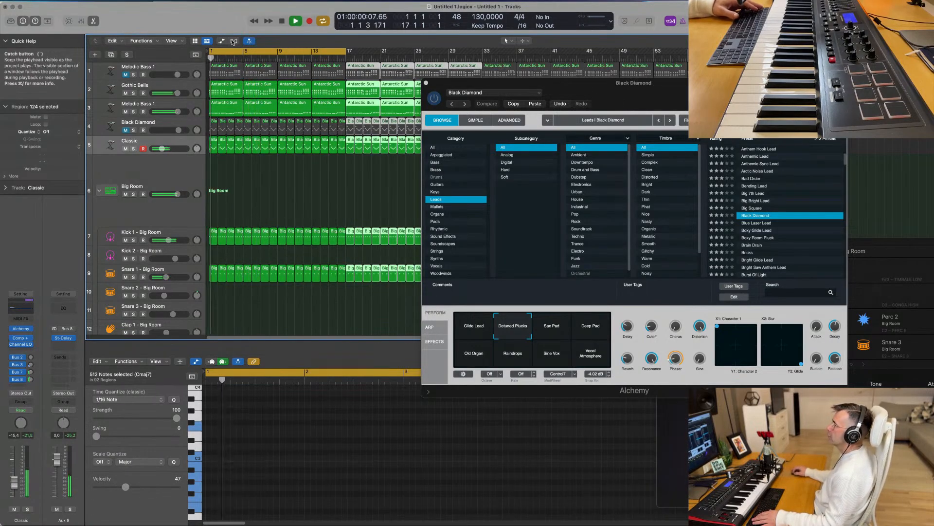
# Close the Black Diamond instrument window, and show the global tracks and the secondary ruler.
pyautogui.click(425, 82)
pyautogui.press('space')
pyautogui.press('space')
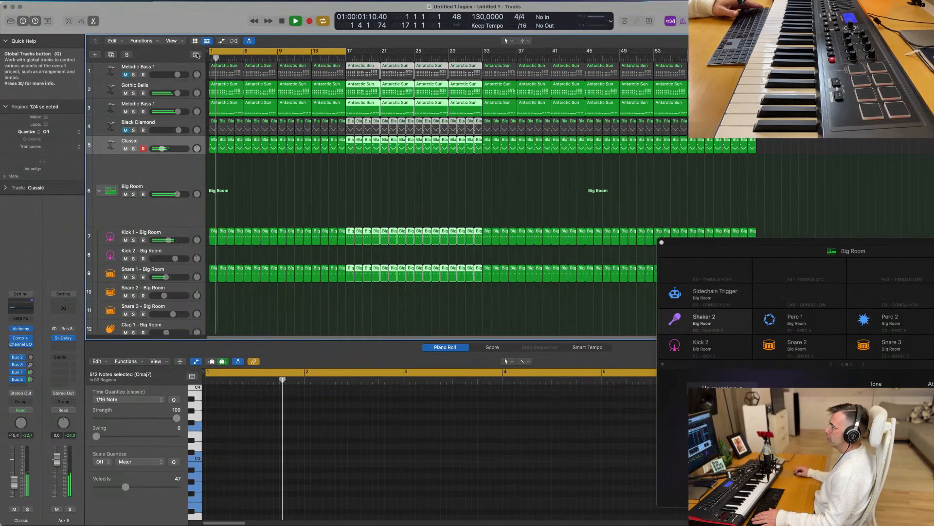
pyautogui.click(195, 55)
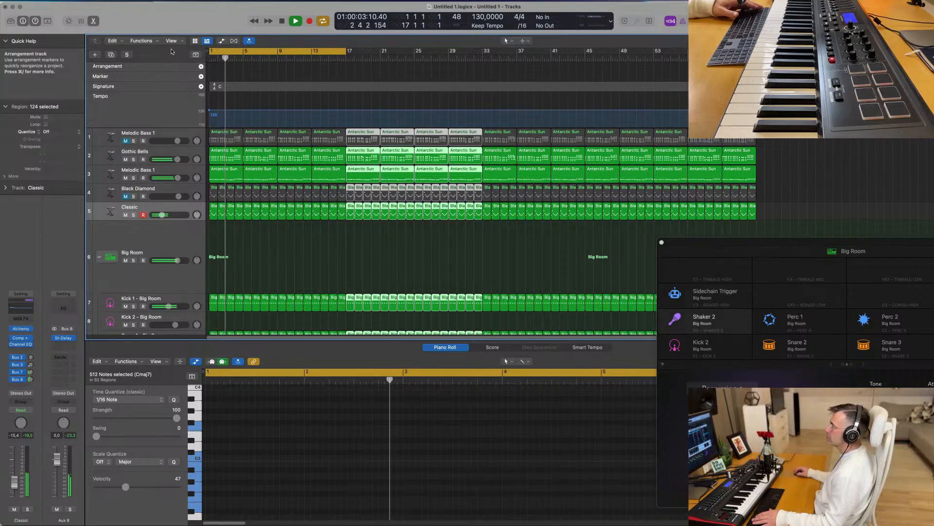
pyautogui.click(178, 41)
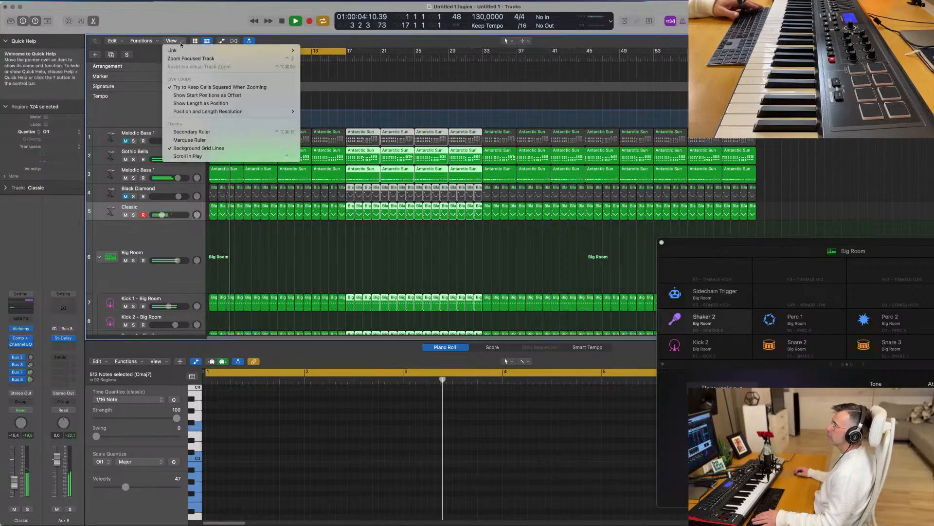
pyautogui.click(199, 131)
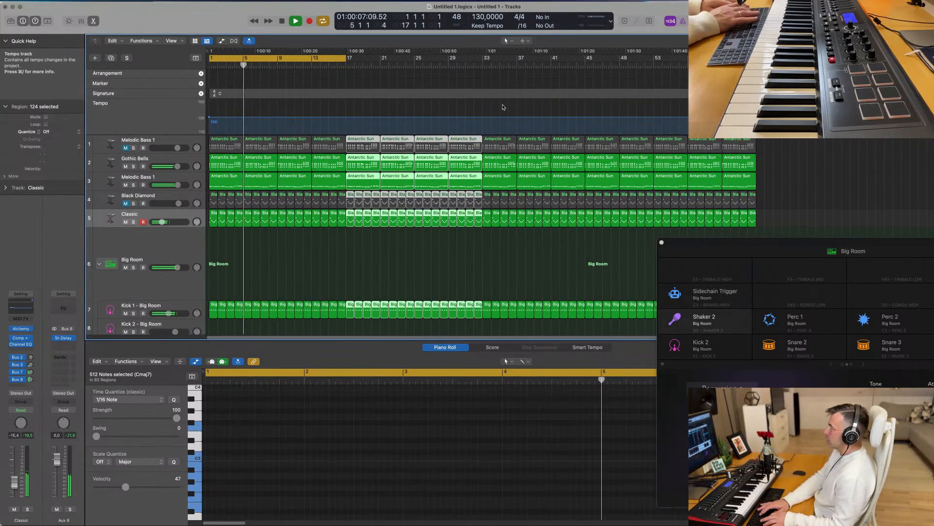
# Deselect the regions and extend the cycle range to bar 65 to cover the whole arrangement.
pyautogui.click(417, 236)
pyautogui.press('super+Left')
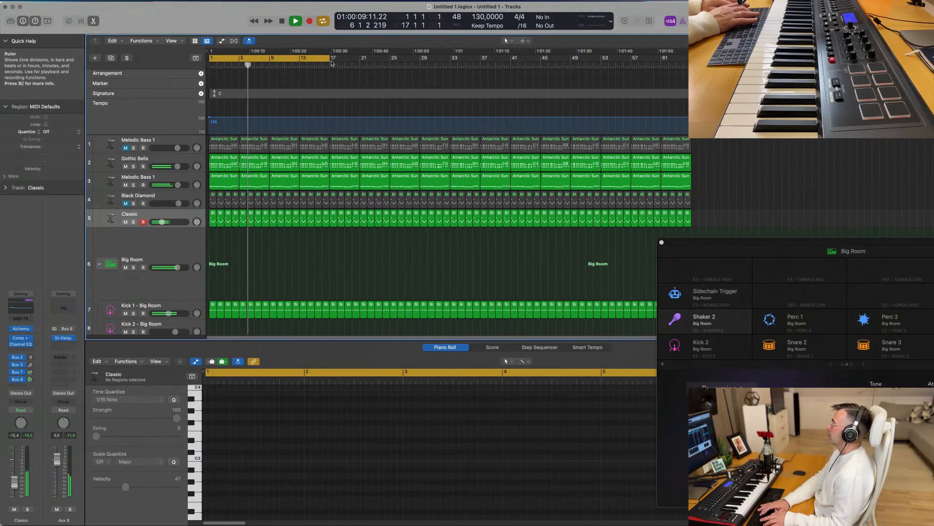
pyautogui.moveTo(332, 59); pyautogui.dragTo(694, 90)
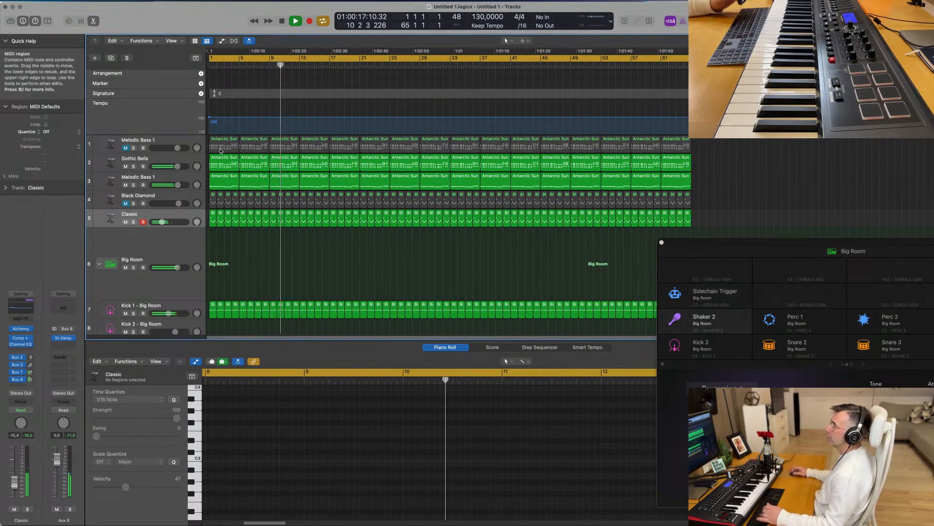
# Duplicate the Gothic Bells track and move its first Antarctic Sun region down to the new track.
pyautogui.click(192, 159)
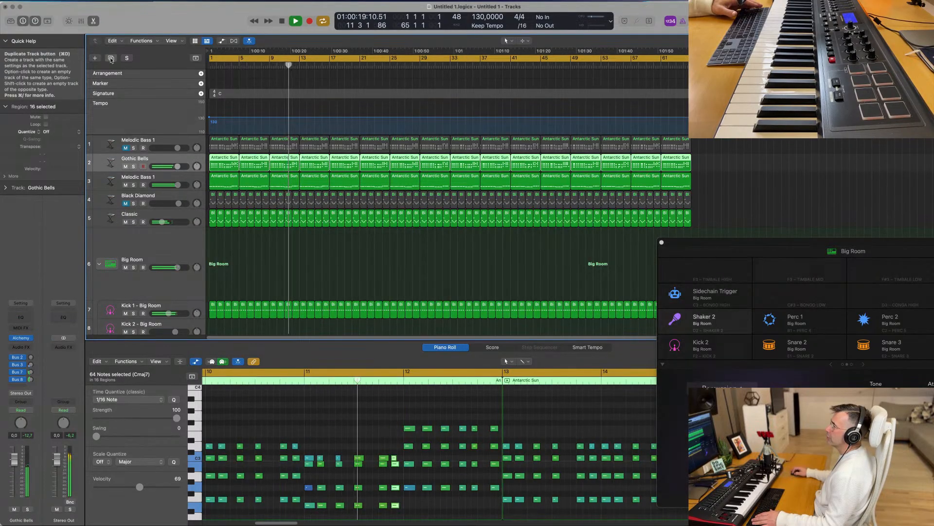
pyautogui.click(111, 59)
pyautogui.press('Return')
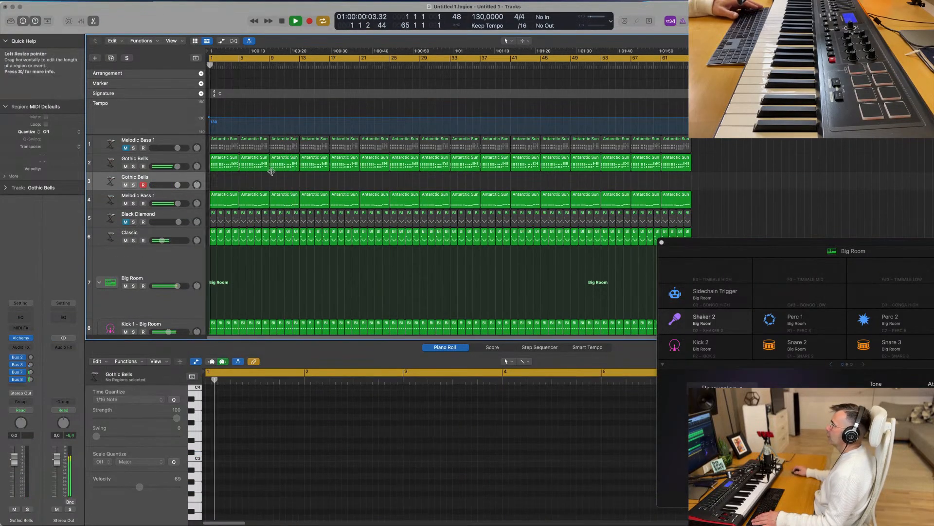
pyautogui.moveTo(221, 162); pyautogui.dragTo(221, 182)
pyautogui.press('space')
# Delete the repeated notes in bars 1 and 2 of the moved region and stretch the first chord to bar 3.
pyautogui.press('super+Left')
pyautogui.moveTo(218, 440); pyautogui.dragTo(377, 504)
pyautogui.press('Delete')
pyautogui.moveTo(246, 427); pyautogui.dragTo(381, 493)
# Delete the repeated notes in bars 3 and 4 and stretch each remaining chord to fill its bar.
pyautogui.scroll(-1, 398, 442)
pyautogui.moveTo(404, 428); pyautogui.dragTo(467, 495)
pyautogui.press('Delete')
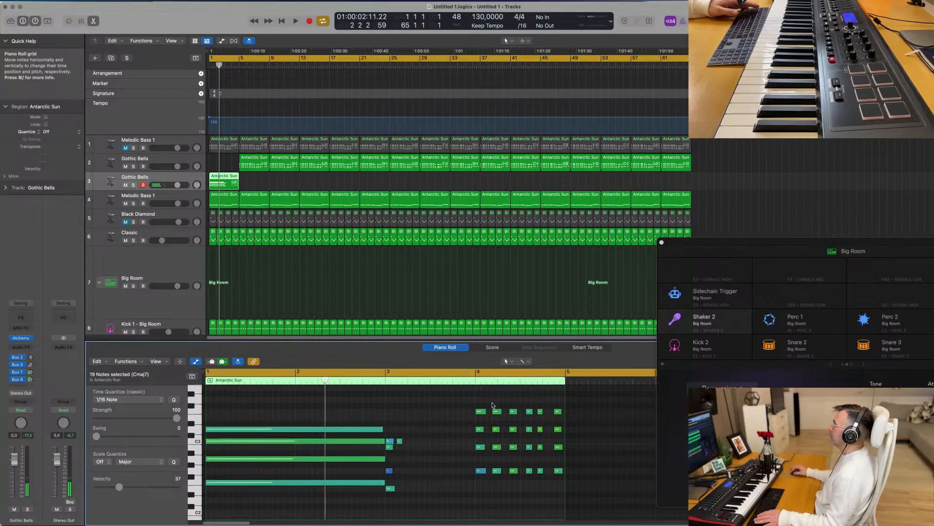
pyautogui.moveTo(493, 405); pyautogui.dragTo(567, 487)
pyautogui.press('Delete')
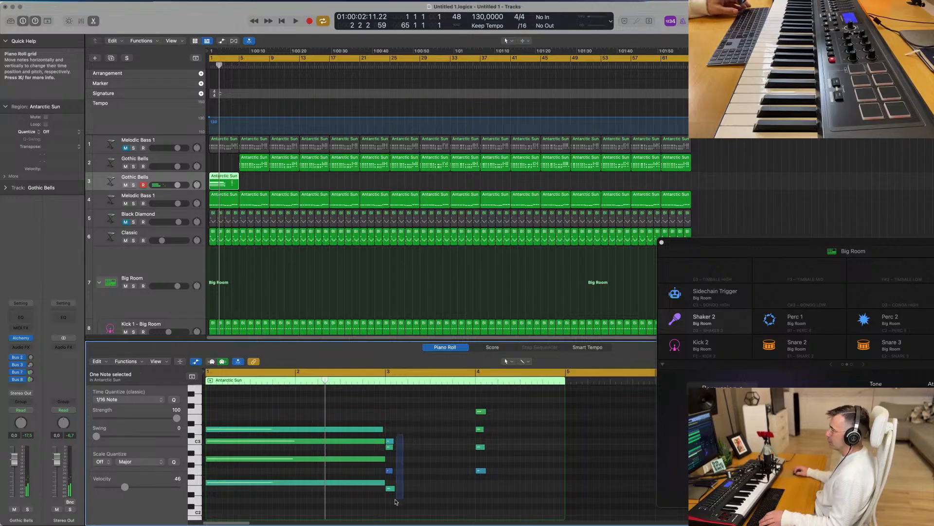
pyautogui.moveTo(389, 502); pyautogui.dragTo(470, 492)
pyautogui.moveTo(497, 405); pyautogui.dragTo(475, 488)
pyautogui.moveTo(485, 411); pyautogui.dragTo(562, 413)
pyautogui.moveTo(345, 398); pyautogui.dragTo(490, 422)
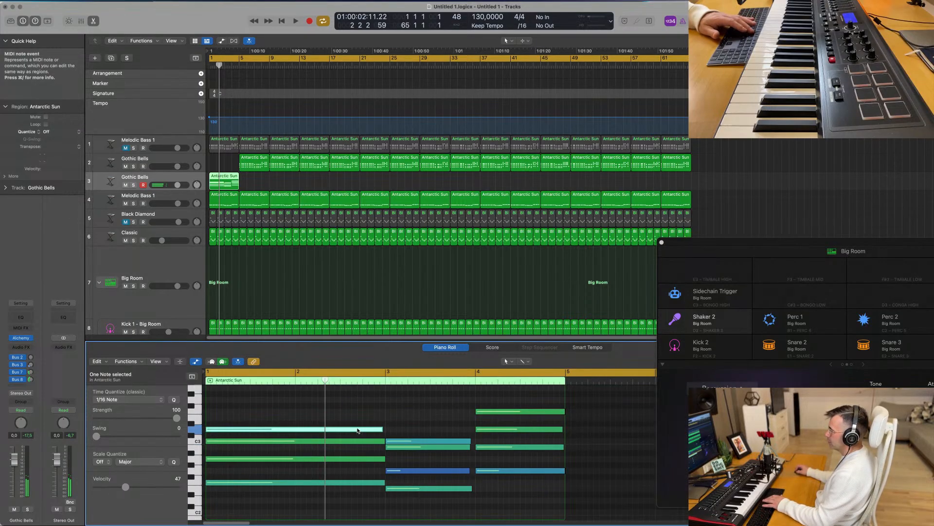
# Copy the first chord's D3 note to a higher pitch as an extra top voice and play it back.
pyautogui.click(358, 429)
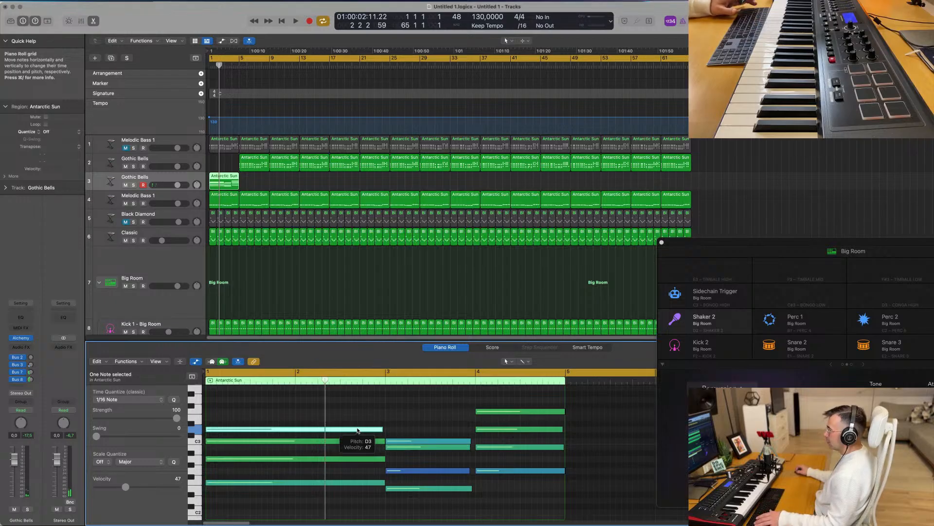
pyautogui.moveTo(357, 430); pyautogui.dragTo(358, 431)
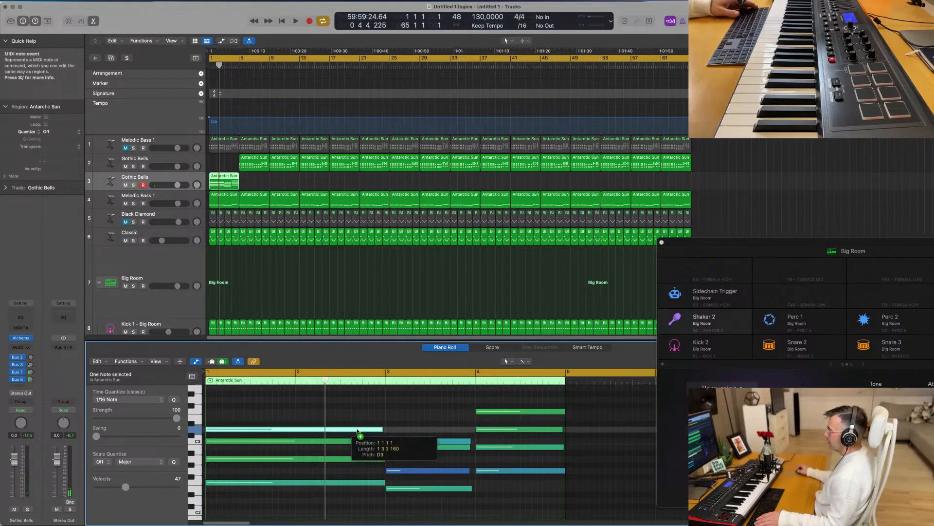
pyautogui.moveTo(358, 431)
pyautogui.mouseDown()
pyautogui.moveTo(359, 397)
pyautogui.moveTo(354, 428)
pyautogui.moveTo(354, 416)
pyautogui.mouseUp()
pyautogui.scroll(1, 356, 410)
pyautogui.press('space')
pyautogui.press('space')
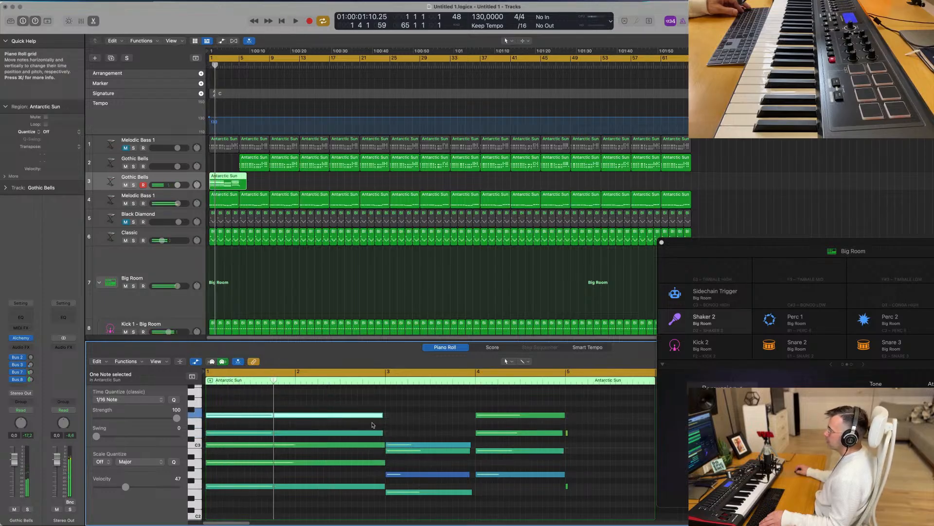
# Copy an upper note of the bar 3 chord and the top note of the bar 4 chord to higher pitches.
pyautogui.click(434, 447)
pyautogui.moveTo(436, 448); pyautogui.dragTo(437, 430)
pyautogui.press('space')
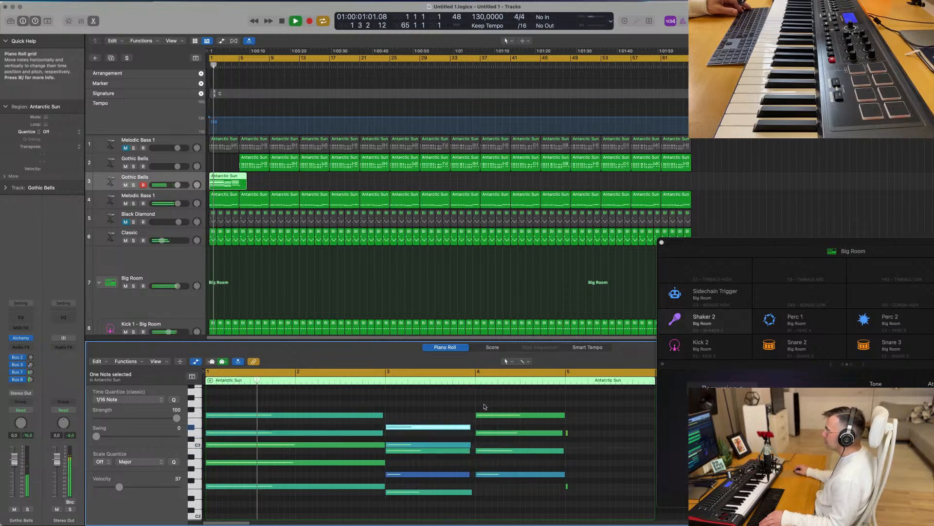
pyautogui.press('space')
pyautogui.moveTo(497, 414); pyautogui.dragTo(497, 400)
pyautogui.press('space')
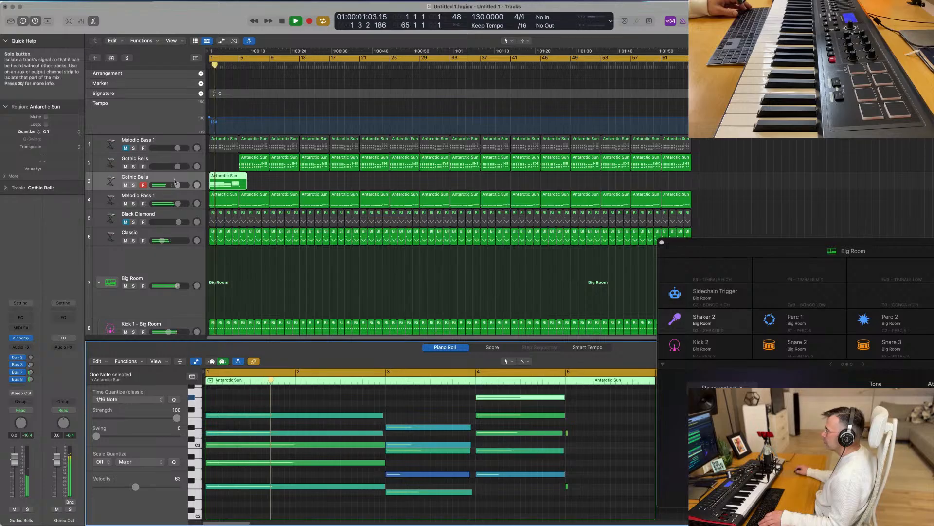
# Solo the duplicated Gothic Bells track and raise the added top notes in bars 3 and 4 by a semitone.
pyautogui.click(133, 185)
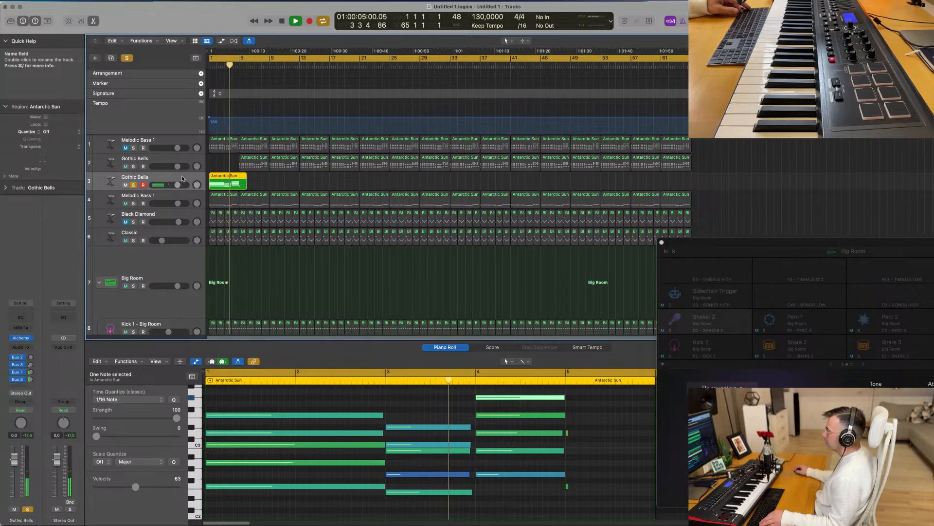
pyautogui.press('space')
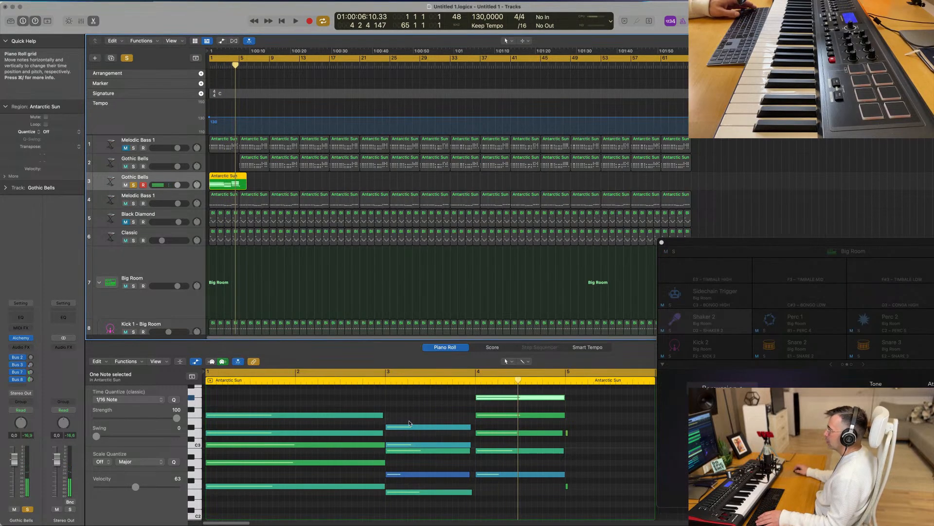
pyautogui.moveTo(409, 423); pyautogui.dragTo(409, 418)
pyautogui.click(495, 397)
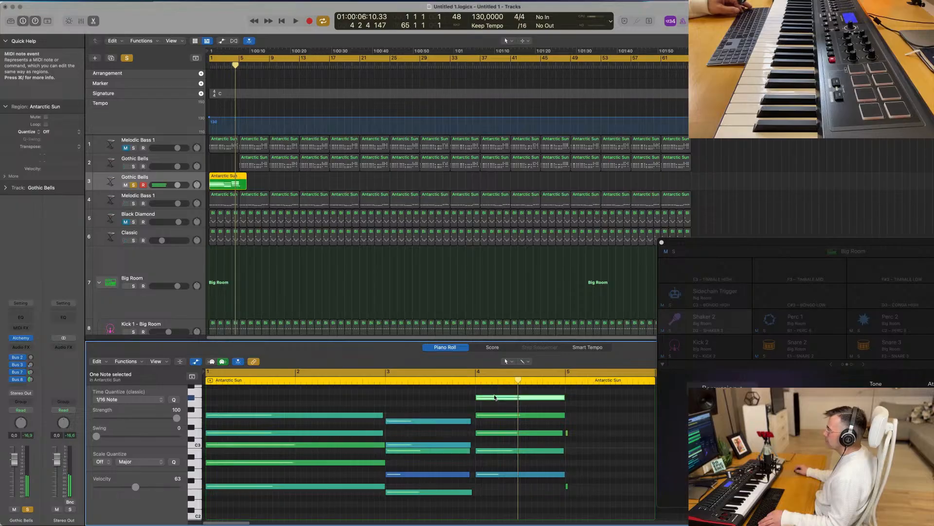
pyautogui.moveTo(495, 397); pyautogui.dragTo(495, 391)
pyautogui.press('space')
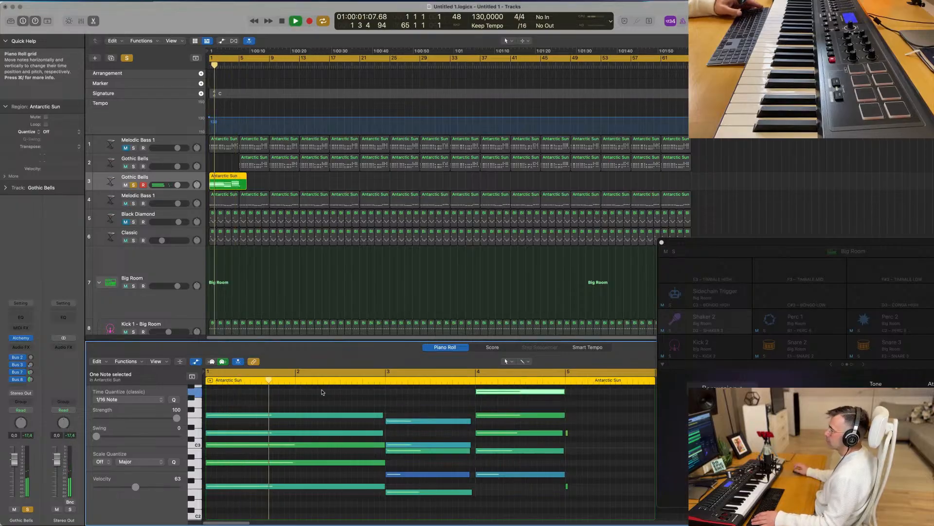
# Delete the two stray short notes at bar 5 of the sustained chord region.
pyautogui.hscroll(-2, 292, 393)
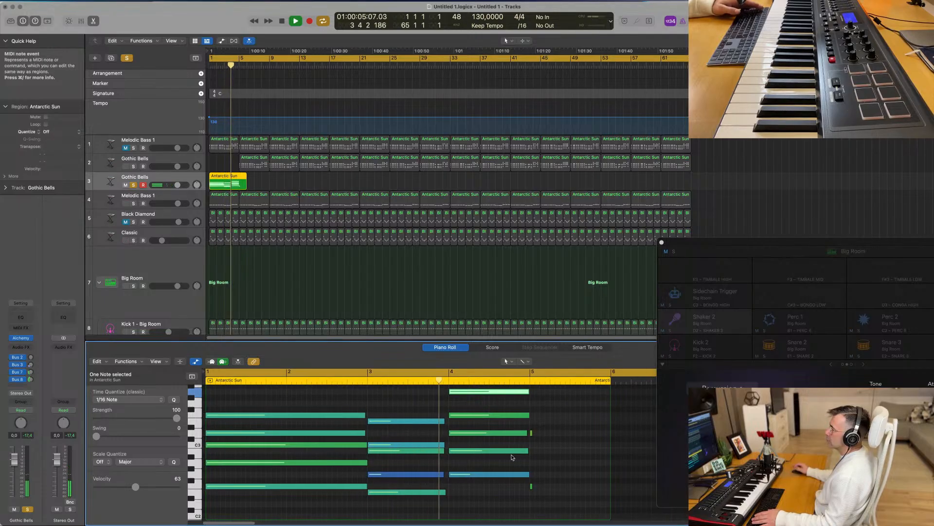
pyautogui.moveTo(551, 417); pyautogui.dragTo(530, 498)
pyautogui.press('BackSpace')
# Copy the original Gothic Bells track's bar 5 region back to its empty slot at bar 1.
pyautogui.press('Return')
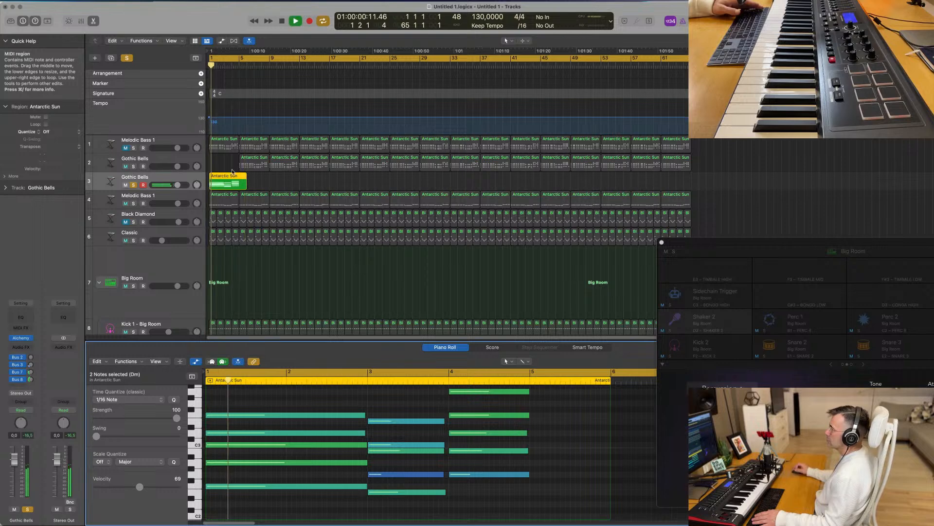
pyautogui.press('space')
pyautogui.moveTo(255, 165); pyautogui.dragTo(197, 179)
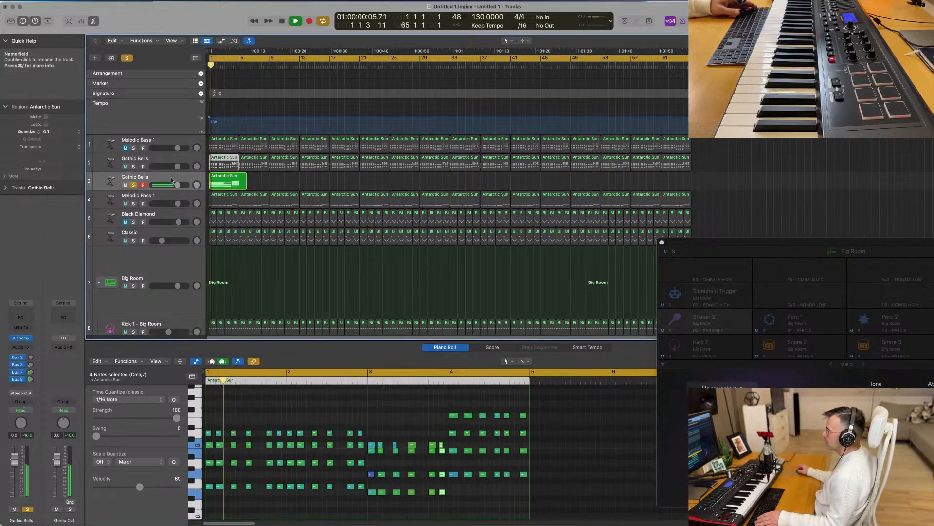
# Open Alchemy on the duplicated track and audition the Atlantean Bells preset from the Pads category.
pyautogui.click(21, 339)
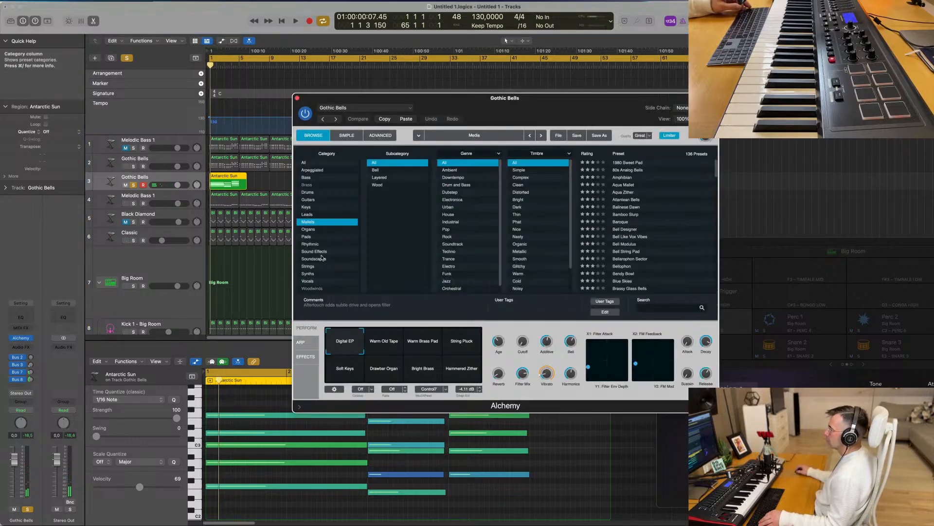
pyautogui.click(309, 237)
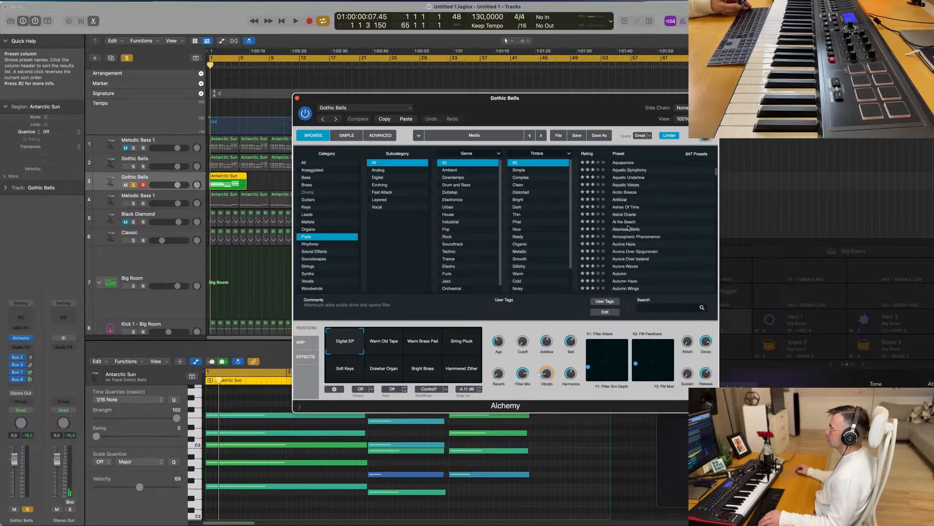
pyautogui.click(639, 230)
pyautogui.moveTo(582, 99); pyautogui.dragTo(619, 95)
pyautogui.press('space')
pyautogui.press('space')
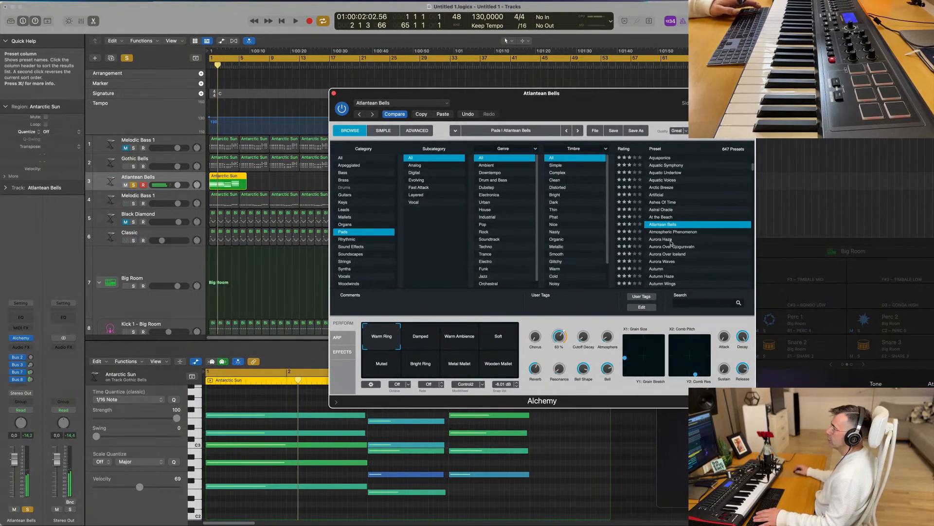
# Audition the pad presets Aurora Haze and Autumn Haze, and load Before The Storm.
pyautogui.click(666, 239)
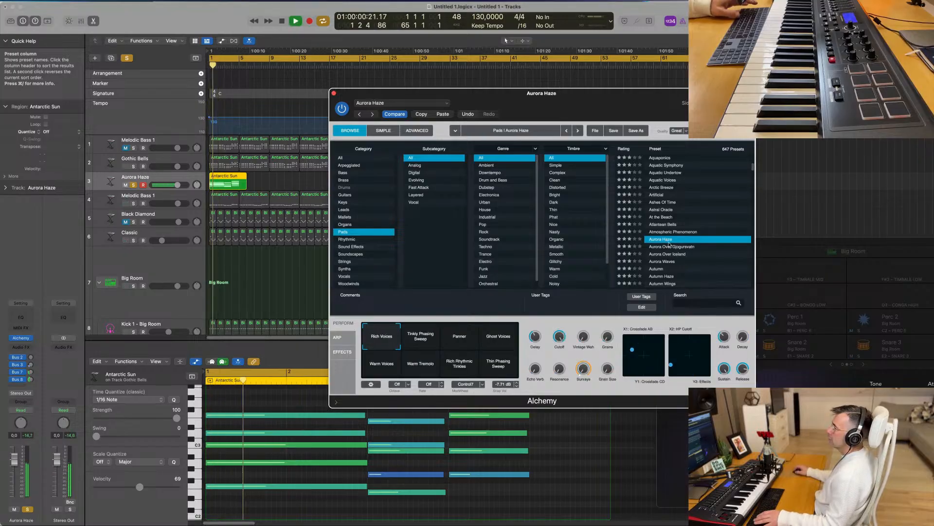
pyautogui.scroll(-2, 684, 259)
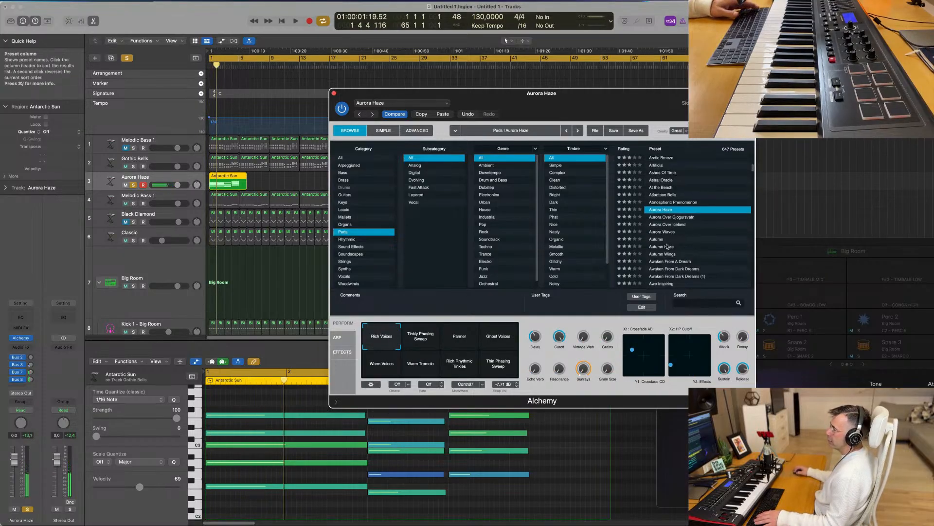
pyautogui.click(664, 247)
pyautogui.press('space')
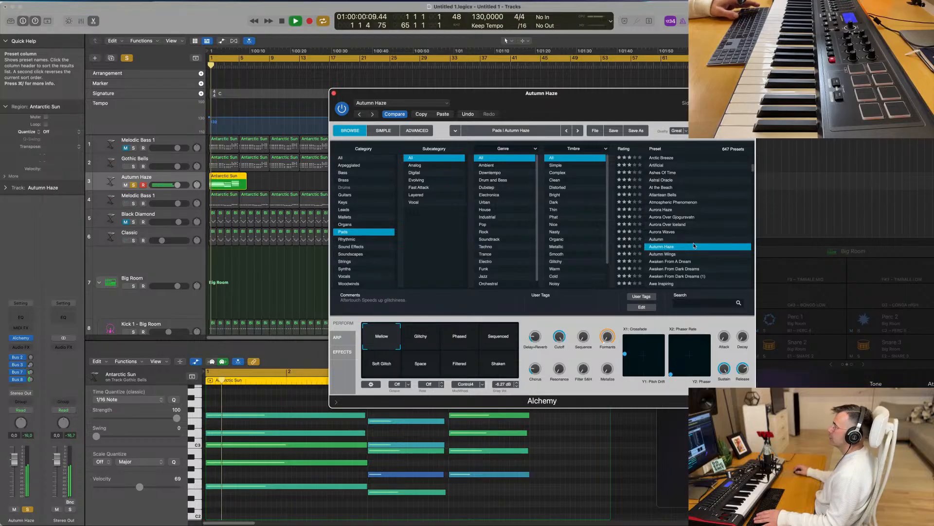
pyautogui.scroll(-1, 701, 243)
pyautogui.scroll(-4, 700, 244)
pyautogui.click(665, 234)
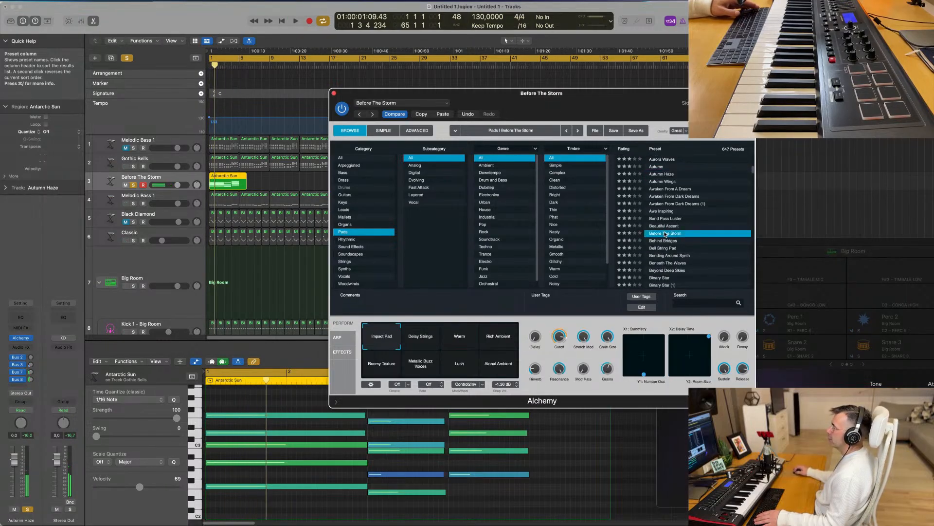
# Audition the pad presets Bell String Pad, Can Of Worms and Catalyst on the soloed sustained-chord track.
pyautogui.scroll(-2, 678, 231)
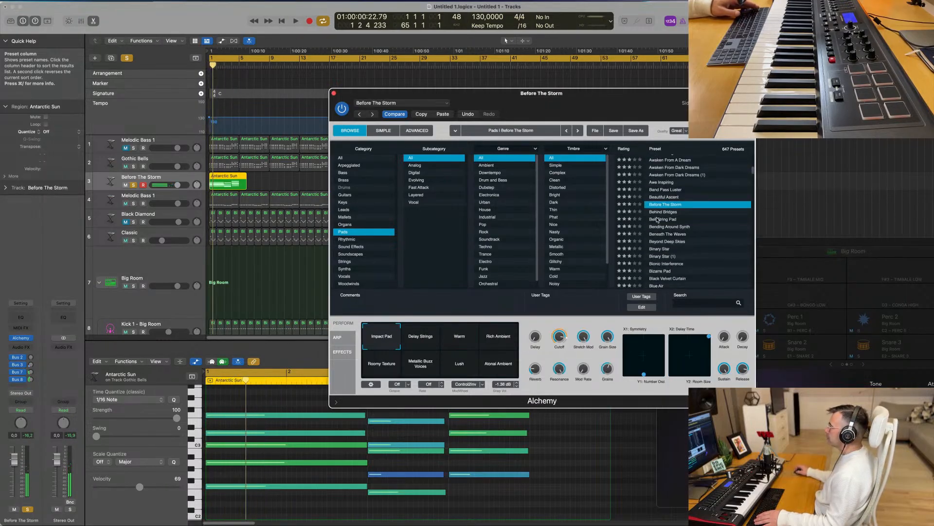
pyautogui.click(657, 220)
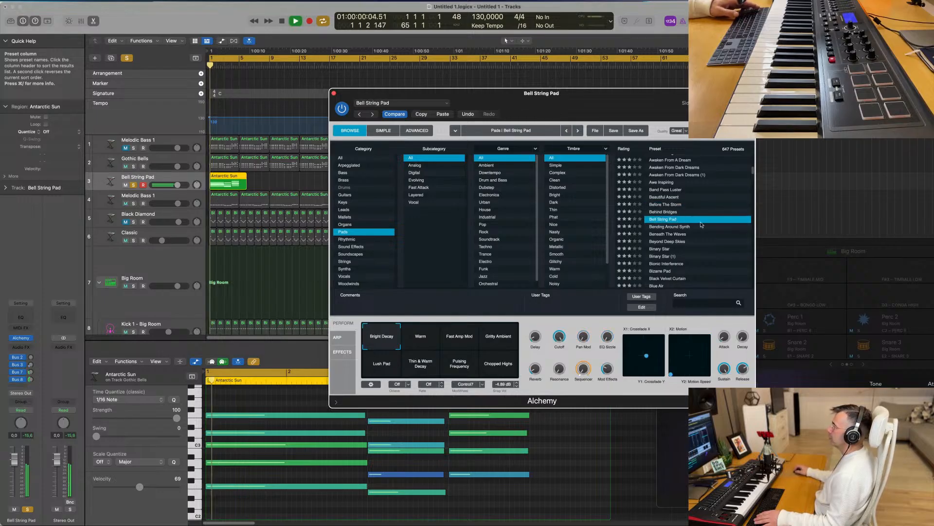
pyautogui.scroll(-5, 709, 246)
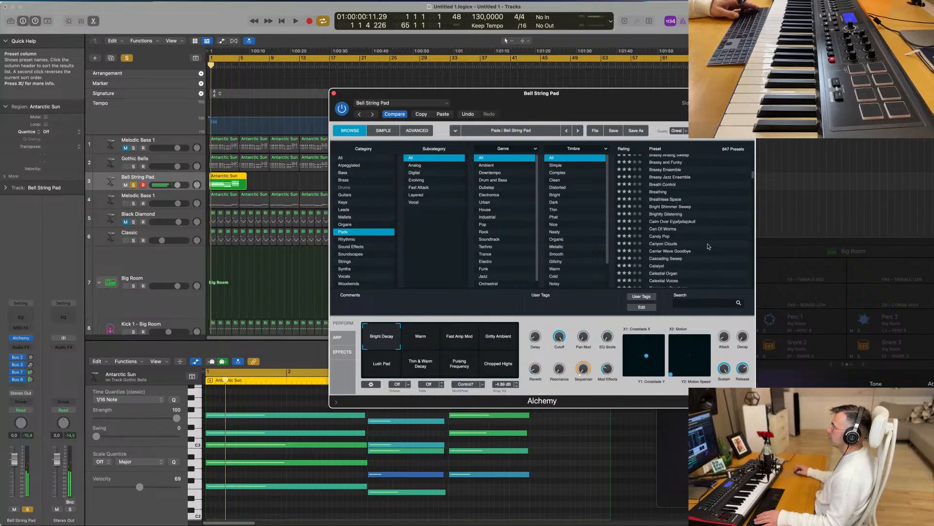
pyautogui.click(674, 232)
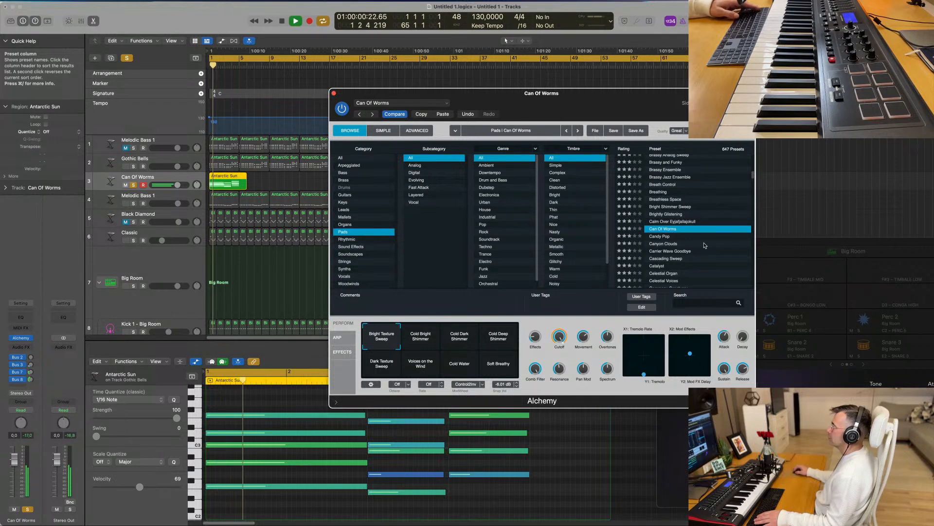
pyautogui.scroll(-3, 704, 245)
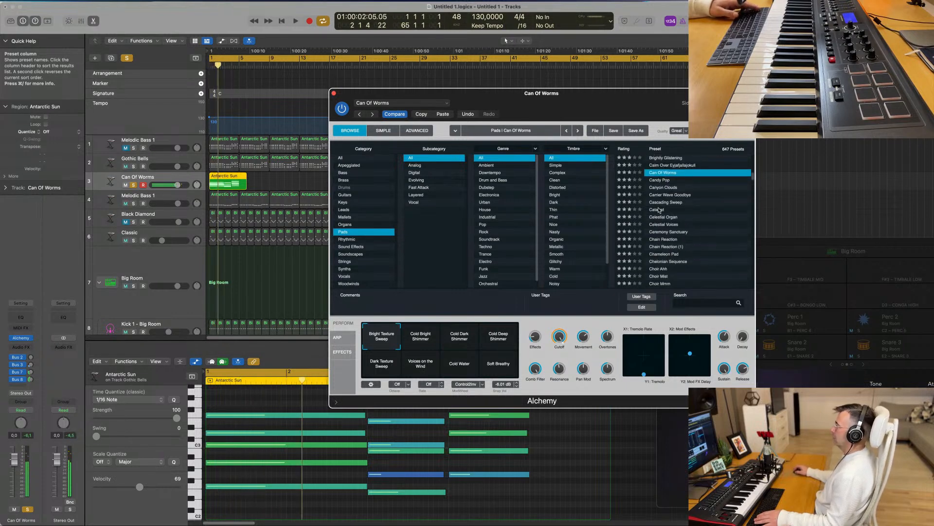
pyautogui.click(659, 210)
pyautogui.press('space')
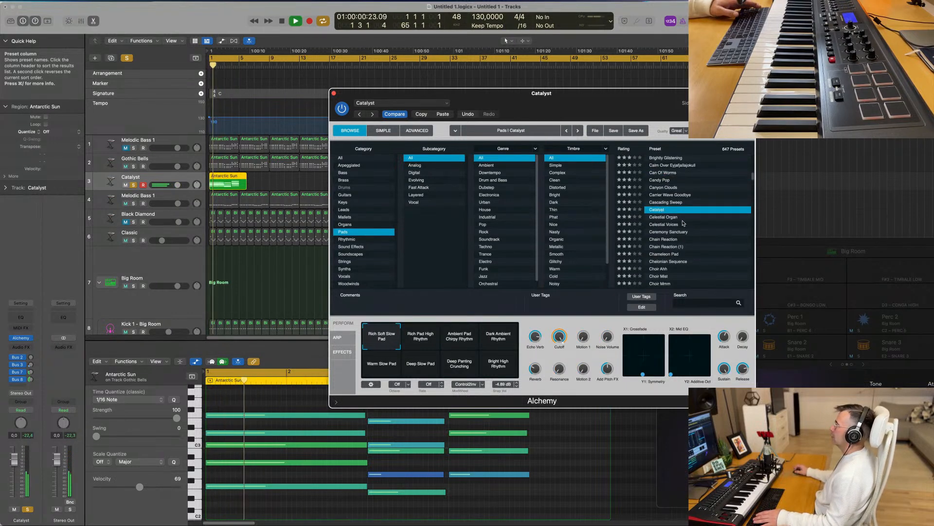
# Load the Chain Reaction pad preset and briefly try Choir Mmm as an alternative.
pyautogui.scroll(-1, 685, 224)
pyautogui.click(679, 222)
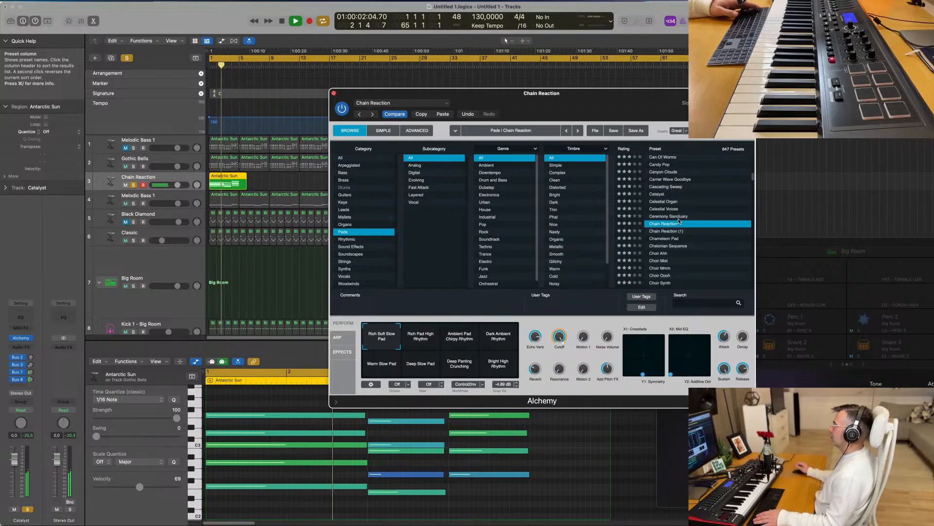
pyautogui.scroll(-1, 690, 226)
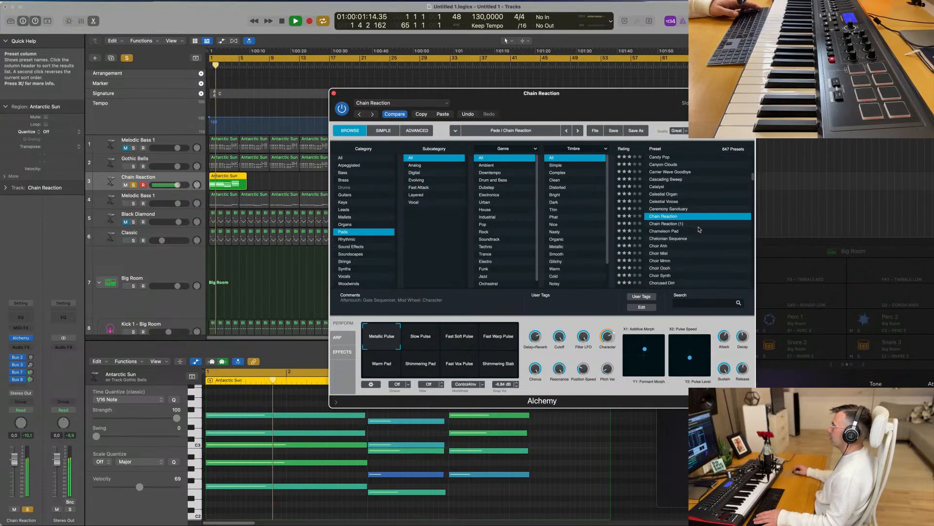
pyautogui.scroll(-2, 700, 229)
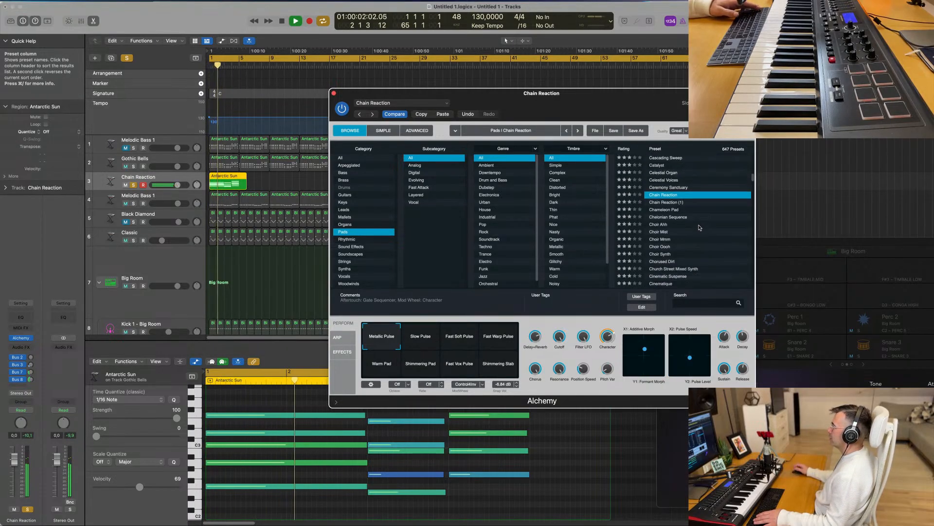
pyautogui.click(678, 239)
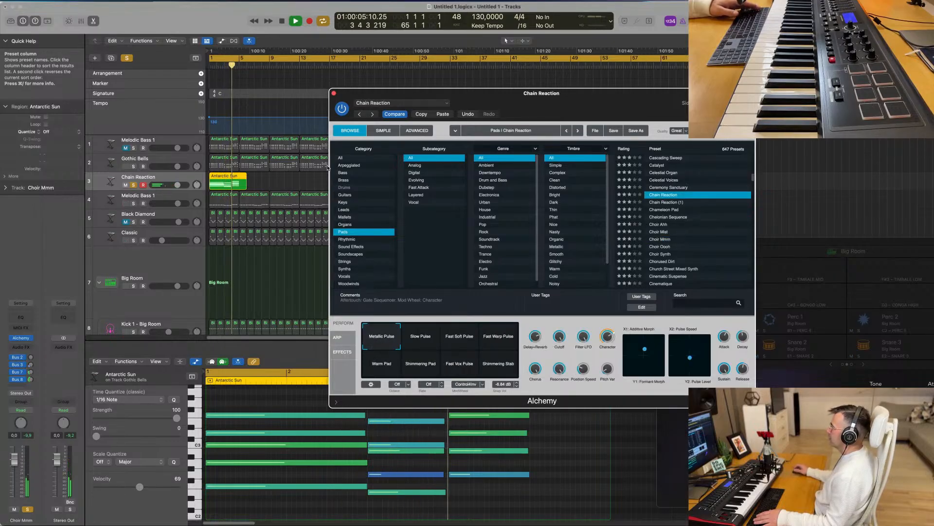
# Unsolo the Chain Reaction track, move Alchemy clear of the tracks and audition the Slow Pulse snapshot in the full mix.
pyautogui.press('space')
pyautogui.click(133, 185)
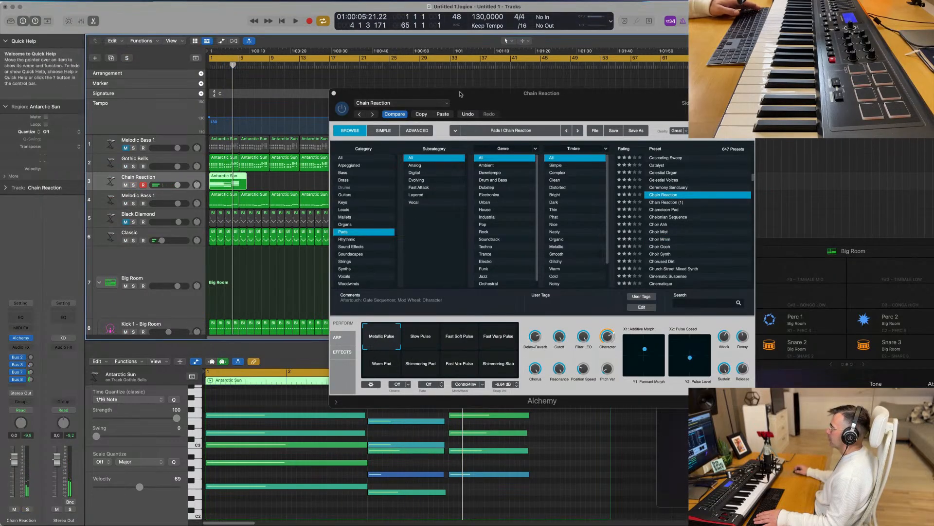
pyautogui.moveTo(460, 94); pyautogui.dragTo(599, 104)
pyautogui.press('space')
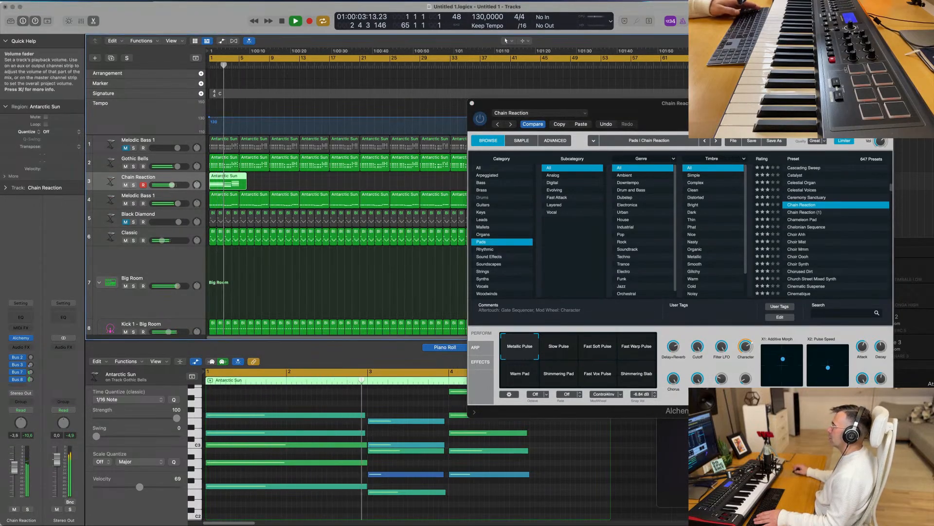
pyautogui.click(567, 348)
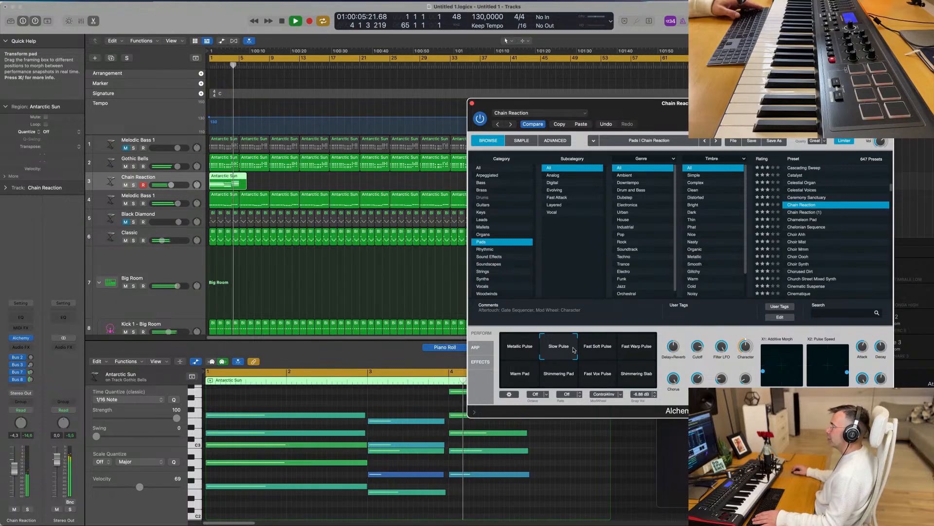
# Split the Chain Reaction region at bar 5, delete the leftover piece and select the remaining four-bar region.
pyautogui.keyDown('super'); pyautogui.doubleClick(241, 180); pyautogui.keyUp('super')
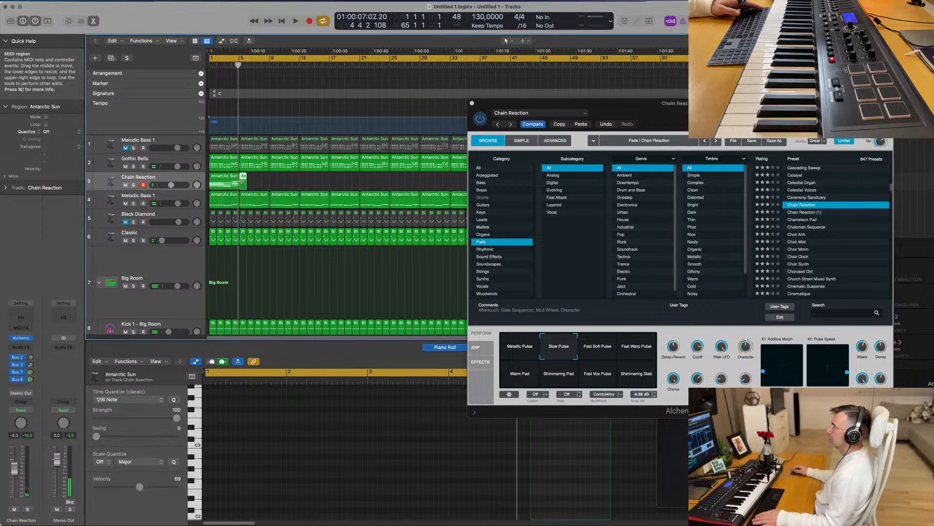
pyautogui.press('Delete')
pyautogui.press('space')
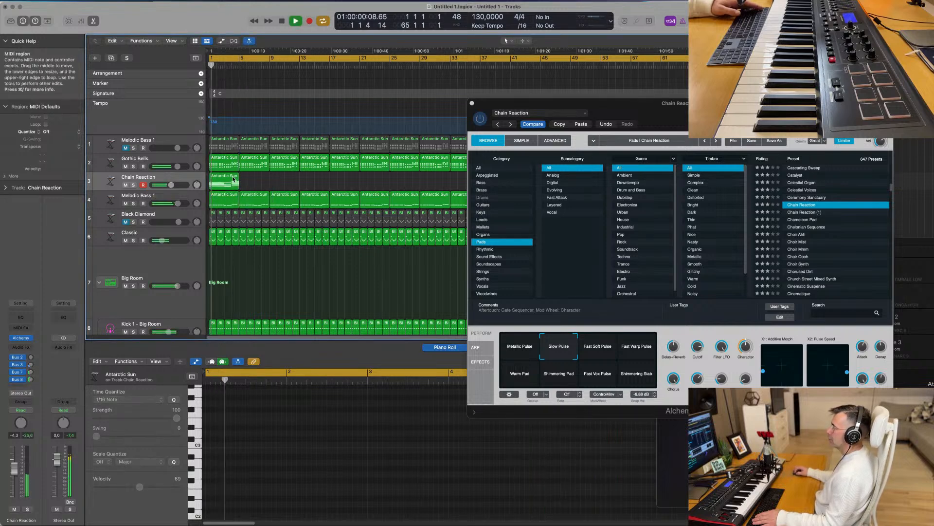
pyautogui.click(230, 181)
# Audition the Fast Soft Pulse, Fast Warp Pulse and Warm Pad snapshots against the full arrangement.
pyautogui.click(603, 352)
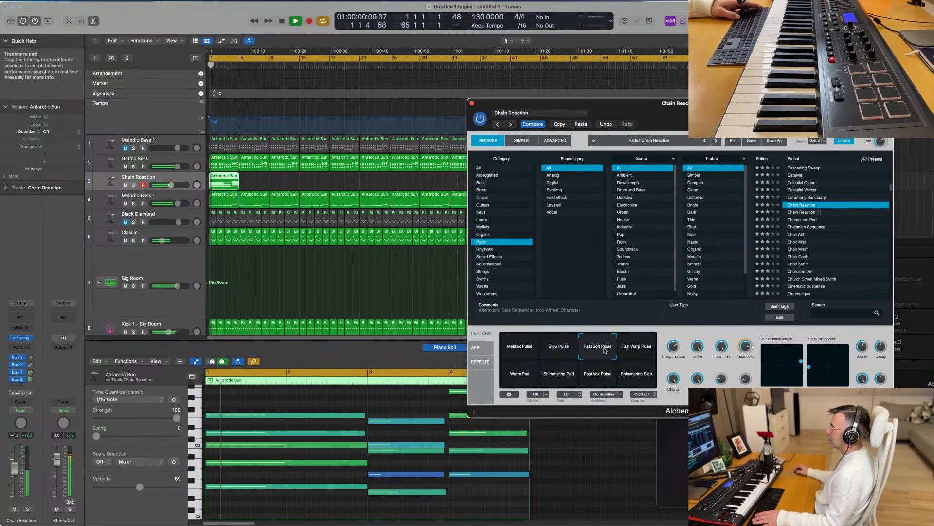
pyautogui.click(634, 349)
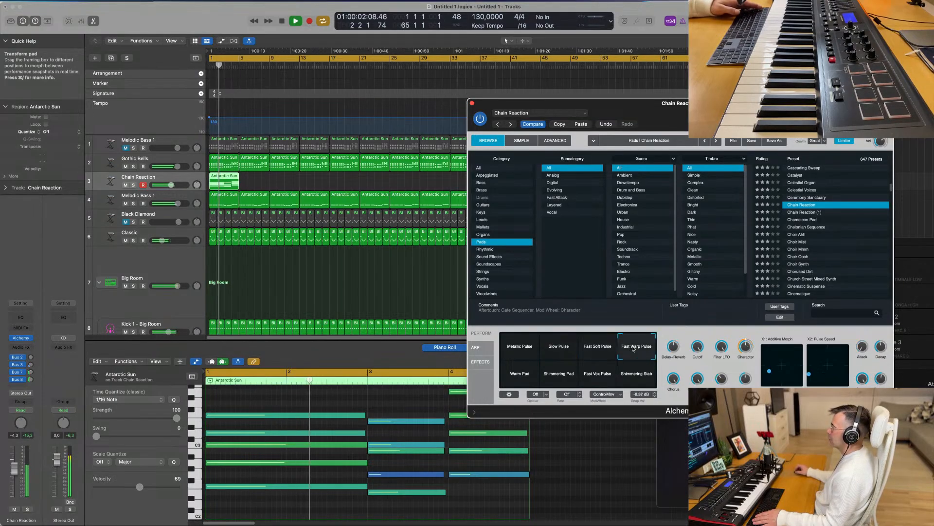
pyautogui.click(529, 375)
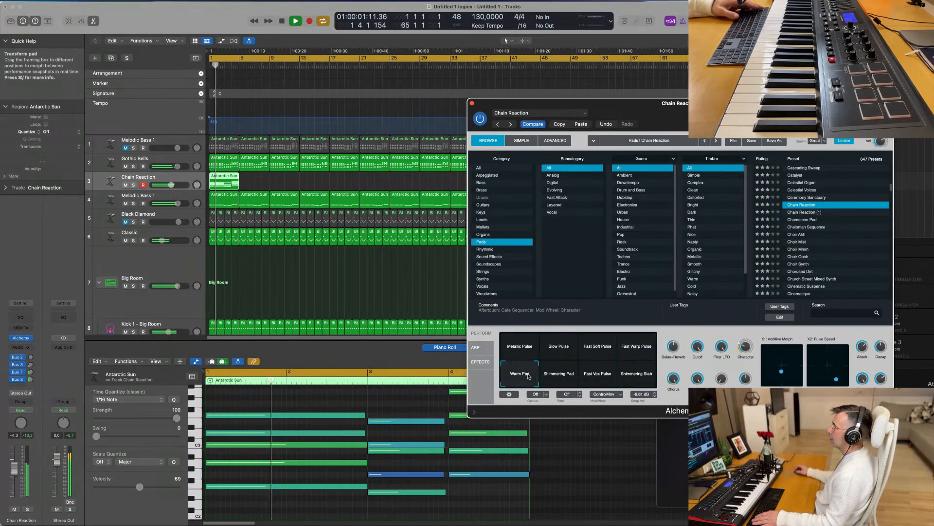
pyautogui.click(28, 509)
pyautogui.click(28, 509)
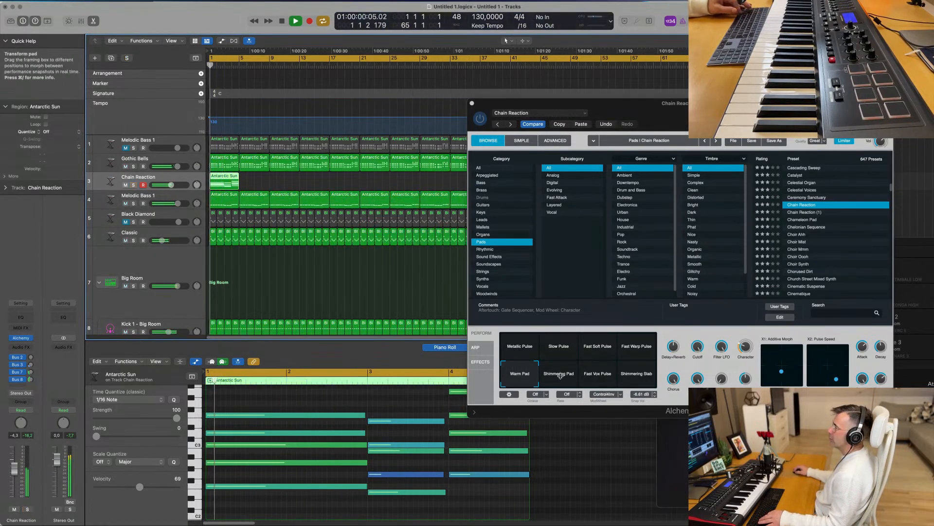
# Audition the Shimmering Pad, Fast Vox Pulse and Shimmering Stab snapshots, restarting playback as needed.
pyautogui.click(557, 375)
pyautogui.press('space')
pyautogui.press('space')
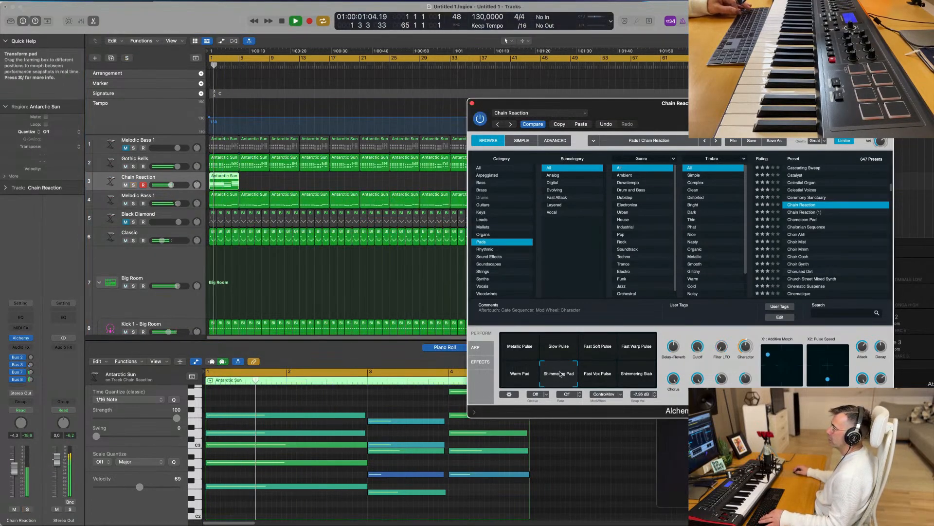
pyautogui.click(598, 373)
pyautogui.press('space')
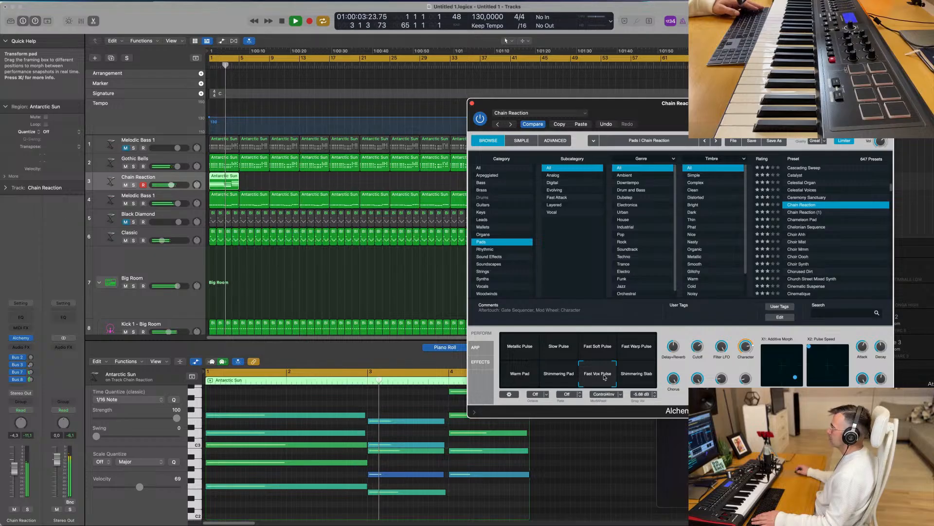
pyautogui.press('space')
pyautogui.click(641, 375)
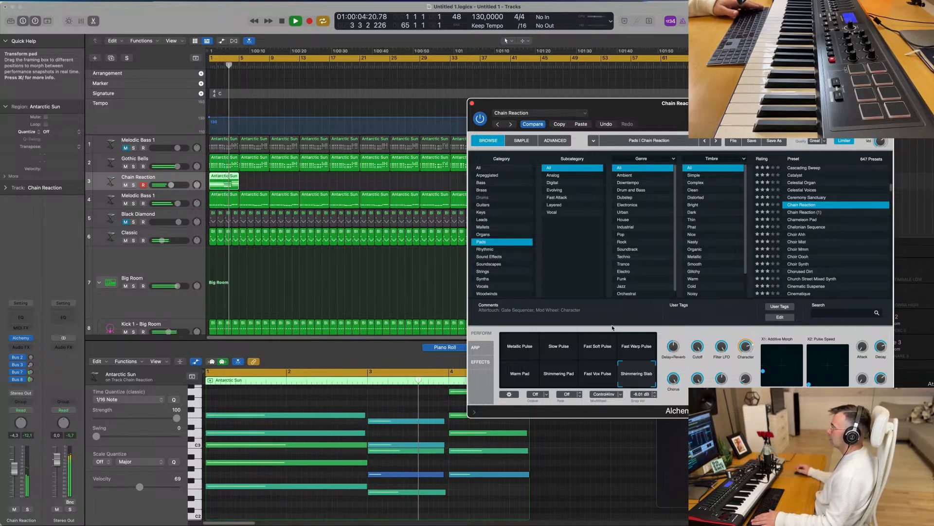
# Compare the Slow Pulse and Fast Soft Pulse snapshots once more in the full mix.
pyautogui.click(550, 349)
pyautogui.press('space')
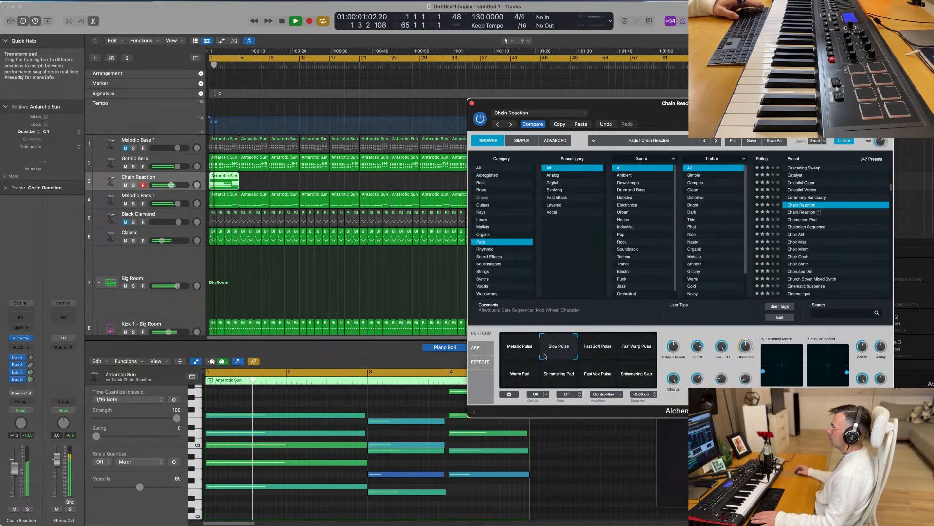
pyautogui.click(597, 353)
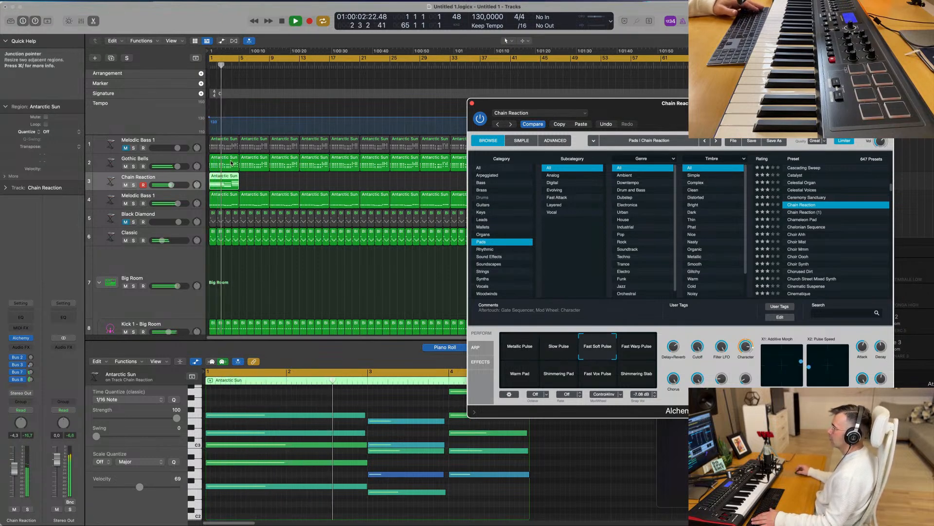
# Solo the Chain Reaction track to compare snapshots, choose Metallic Pulse, and unsolo the track.
pyautogui.press('space')
pyautogui.click(133, 185)
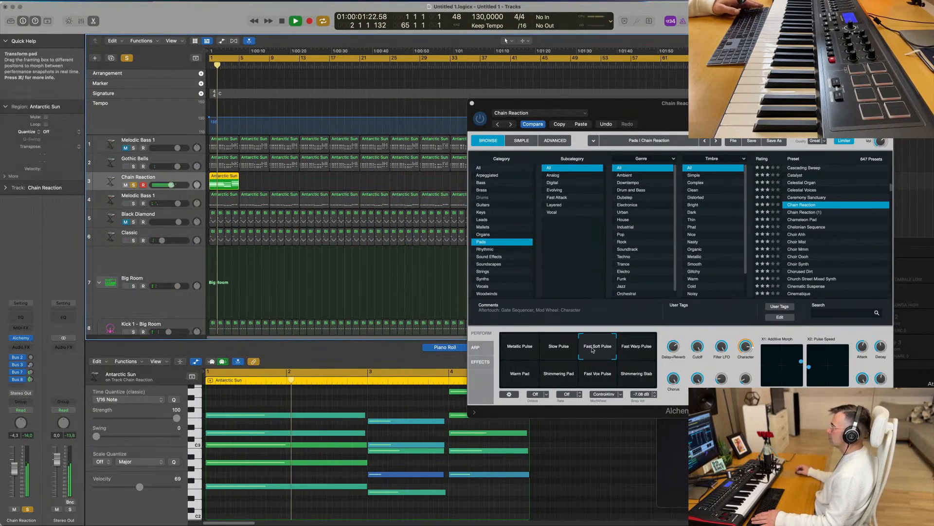
pyautogui.click(559, 348)
pyautogui.click(524, 350)
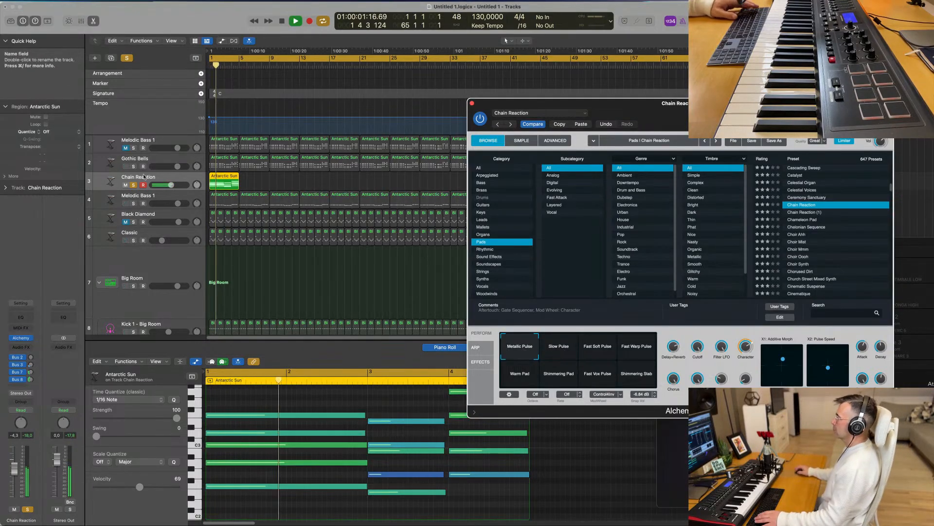
pyautogui.click(133, 184)
# Stop playback, move the Alchemy window off the arrangement, and repeat the four-bar Chain Reaction region through bar 64.
pyautogui.click(258, 186)
pyautogui.press('space')
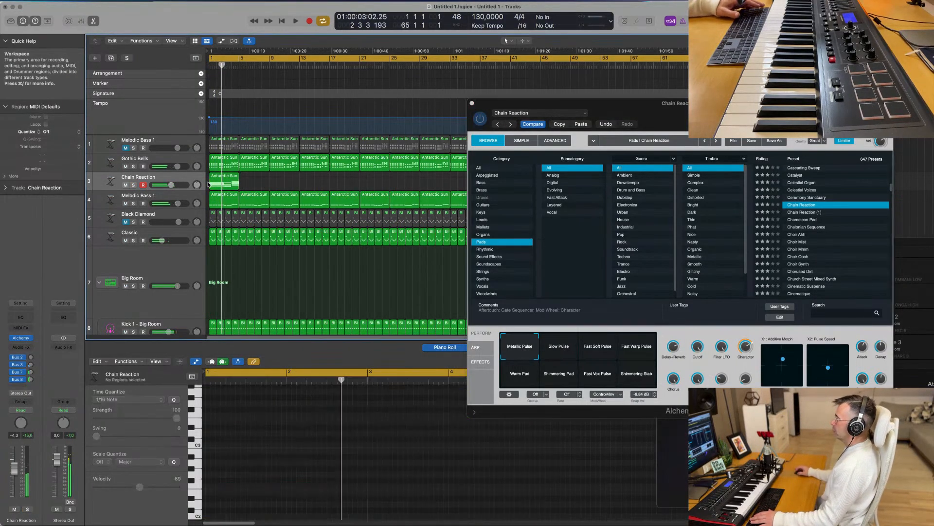
pyautogui.moveTo(557, 105); pyautogui.dragTo(710, 201)
pyautogui.click(213, 181)
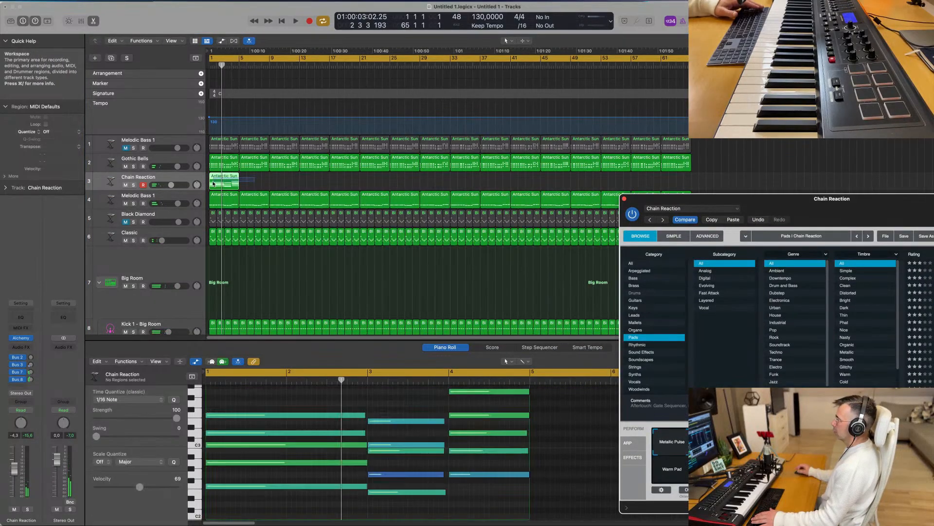
pyautogui.press('super+r')
pyautogui.press('super+r')
pyautogui.press('super+r')
pyautogui.press('super+r')
pyautogui.press('super+r')
pyautogui.press('super+r')
pyautogui.press('super+r')
pyautogui.press('super+r')
pyautogui.press('super+r')
pyautogui.press('super+r')
pyautogui.press('super+r')
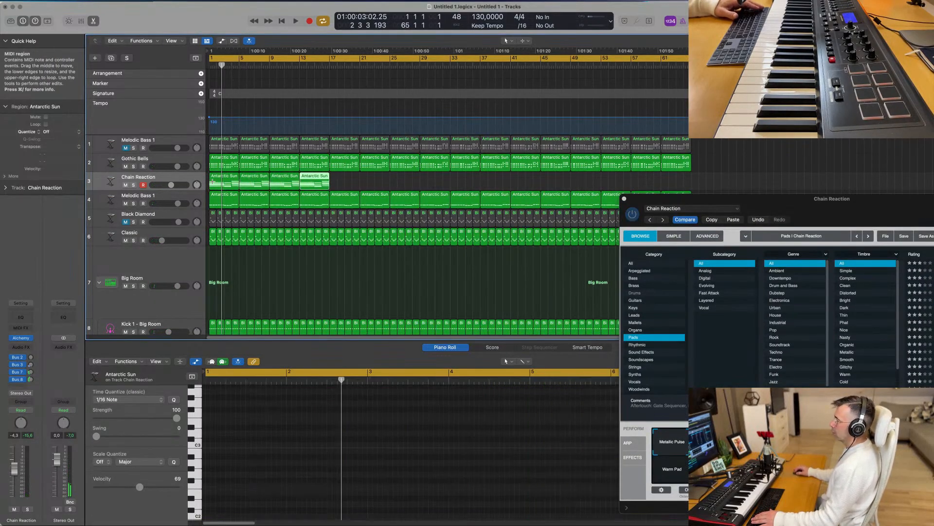
pyautogui.press('super+r')
pyautogui.press('super+r')
pyautogui.press('super+r')
pyautogui.press('super+r')
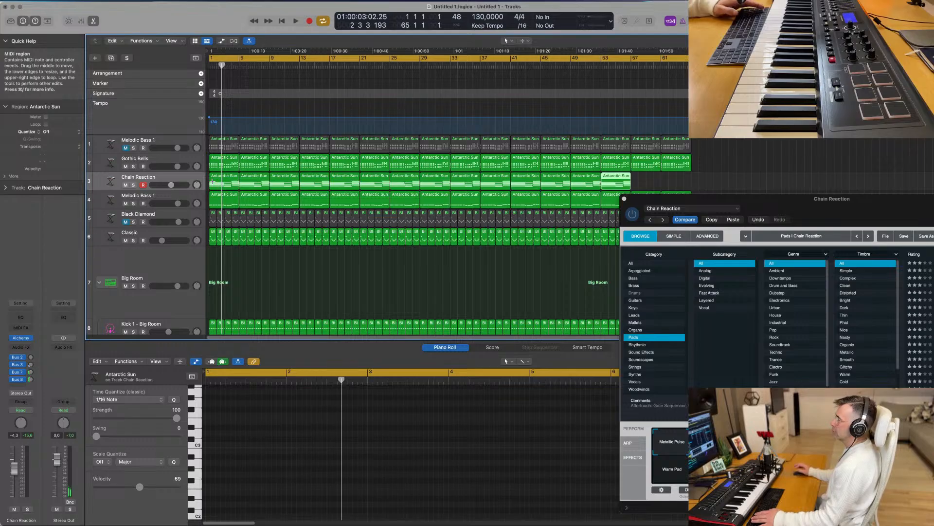
# Play the arrangement, close the Alchemy window and slightly lower the Chain Reaction track's volume.
pyautogui.press('space')
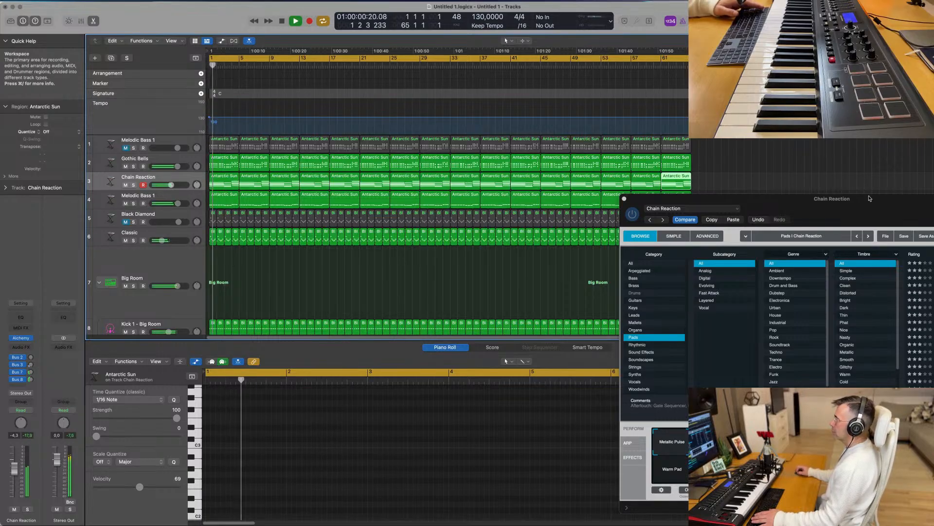
pyautogui.moveTo(870, 198); pyautogui.dragTo(537, 111)
pyautogui.click(292, 112)
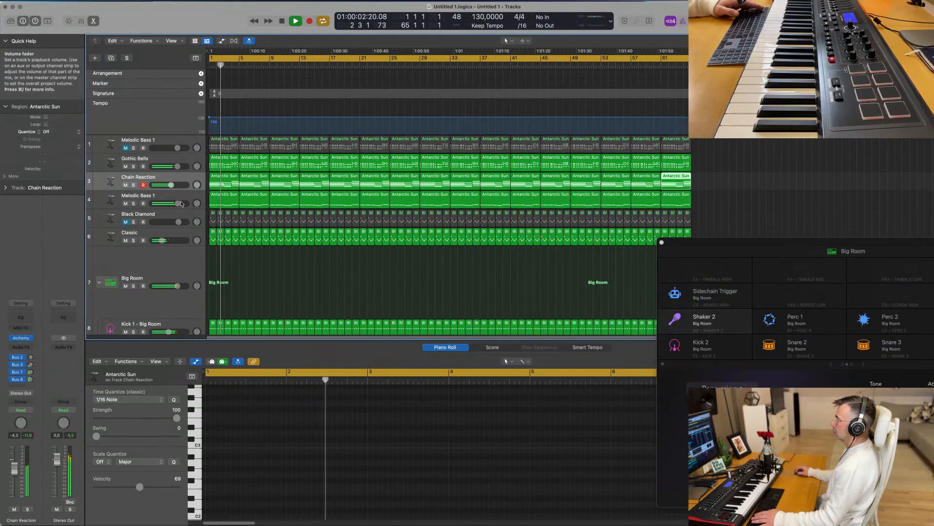
pyautogui.click(181, 184)
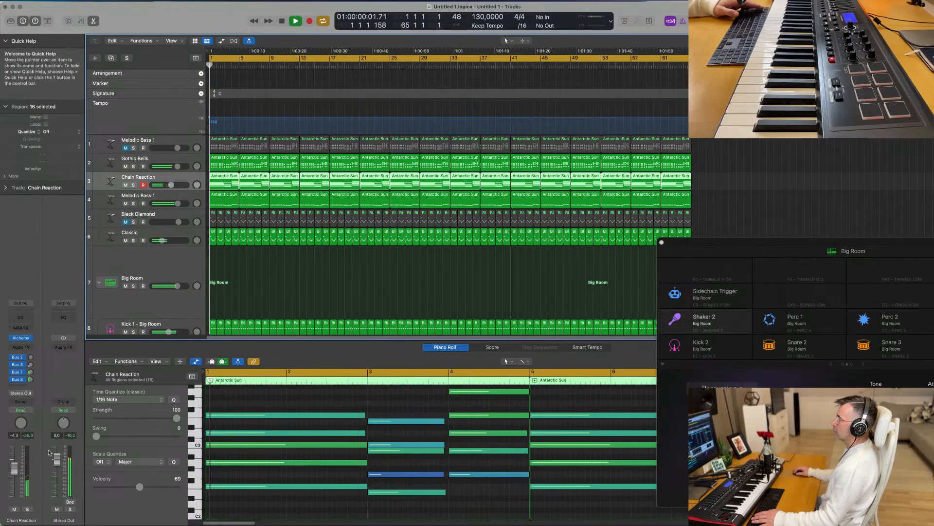
# Add a Channel EQ to the Chain Reaction track with a 12 dB/oct low-cut filter at 282 Hz.
pyautogui.click(29, 319)
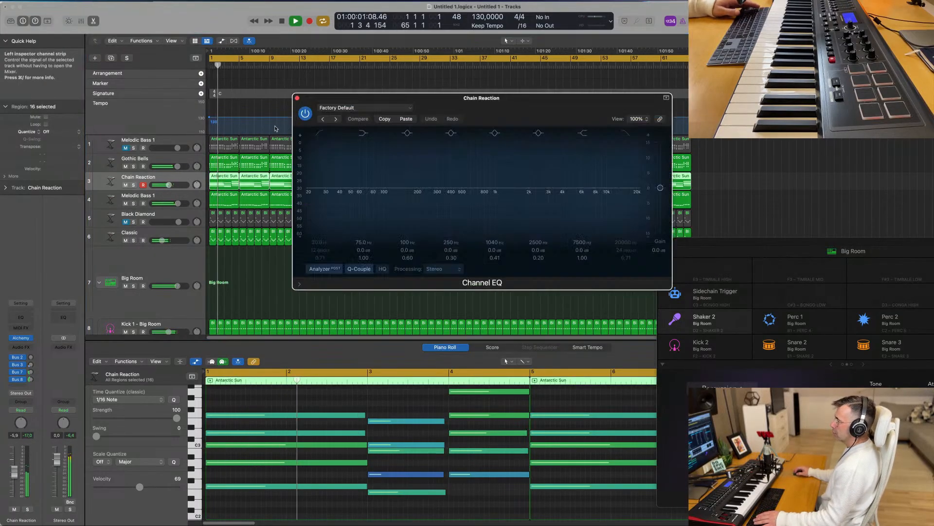
pyautogui.click(400, 186)
pyautogui.moveTo(400, 185); pyautogui.dragTo(433, 196)
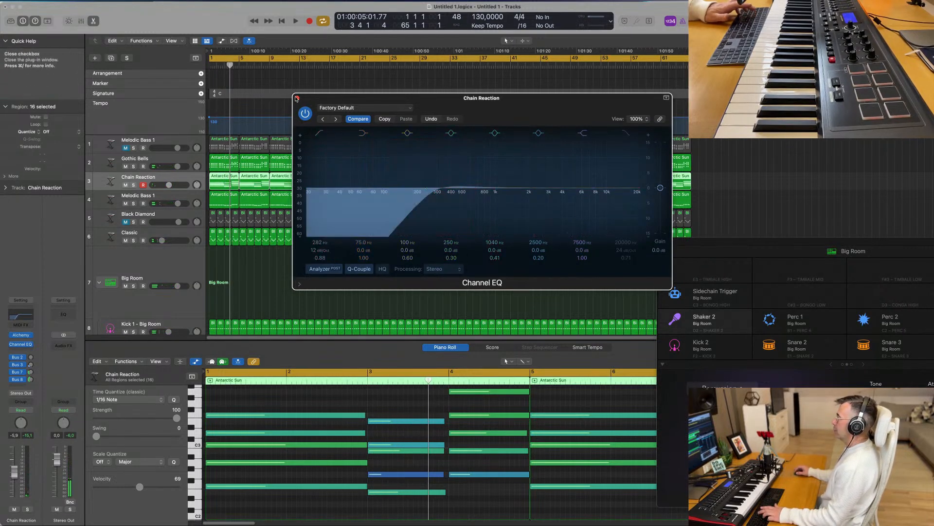
# Close the Channel EQ, play the arrangement from the start and deselect all regions while listening to the mix.
pyautogui.click(298, 98)
pyautogui.press('space')
pyautogui.click(306, 282)
pyautogui.hscroll(-3, 305, 281)
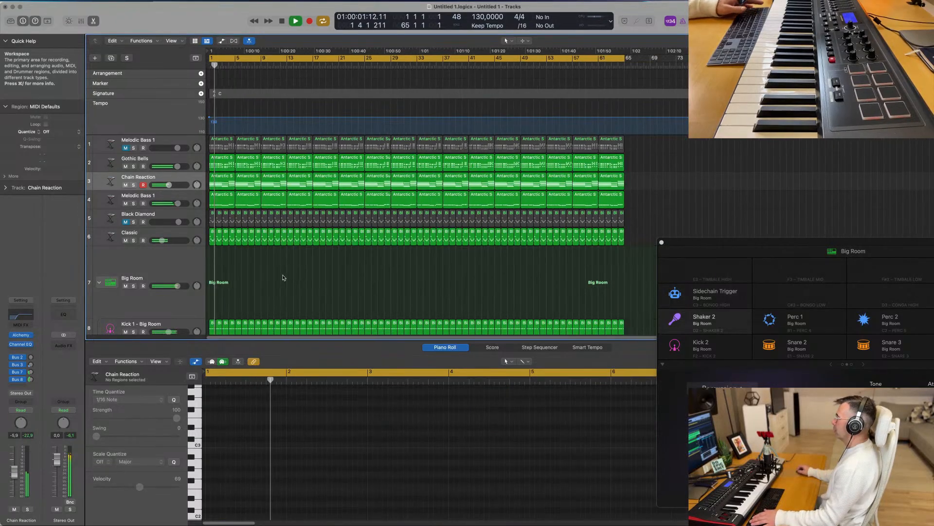
pyautogui.hscroll(-2, 283, 277)
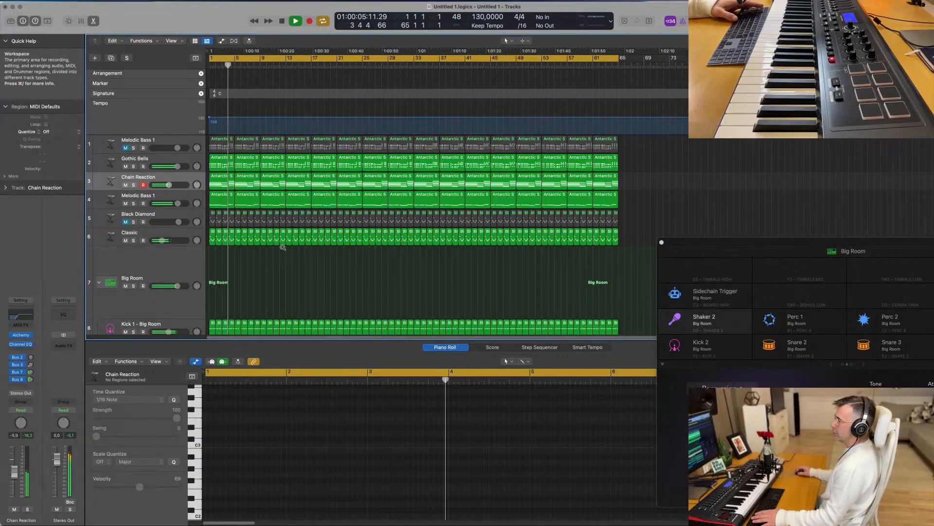
pyautogui.hscroll(3, 283, 236)
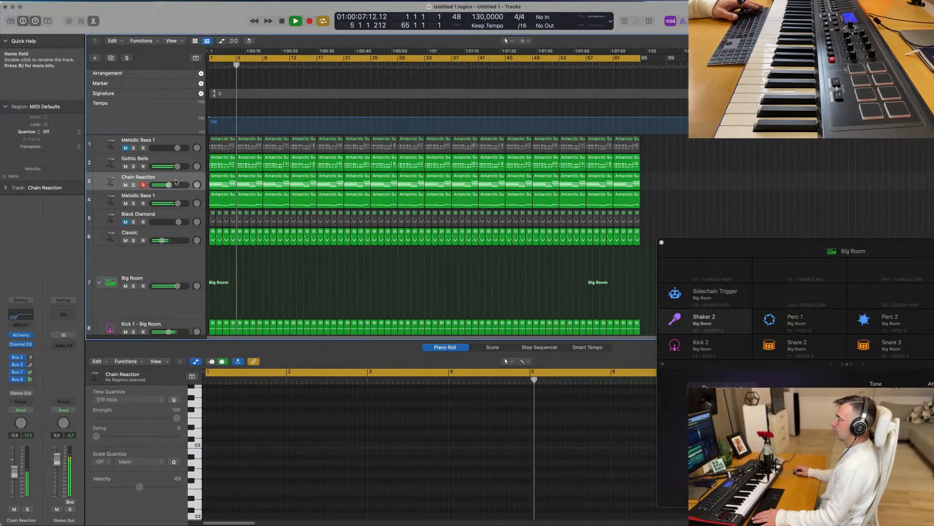
# Set the Chain Reaction track's Alchemy quality to Good, close the plug-in, and lower the track's volume to -7.2 dB during playback.
pyautogui.click(113, 181)
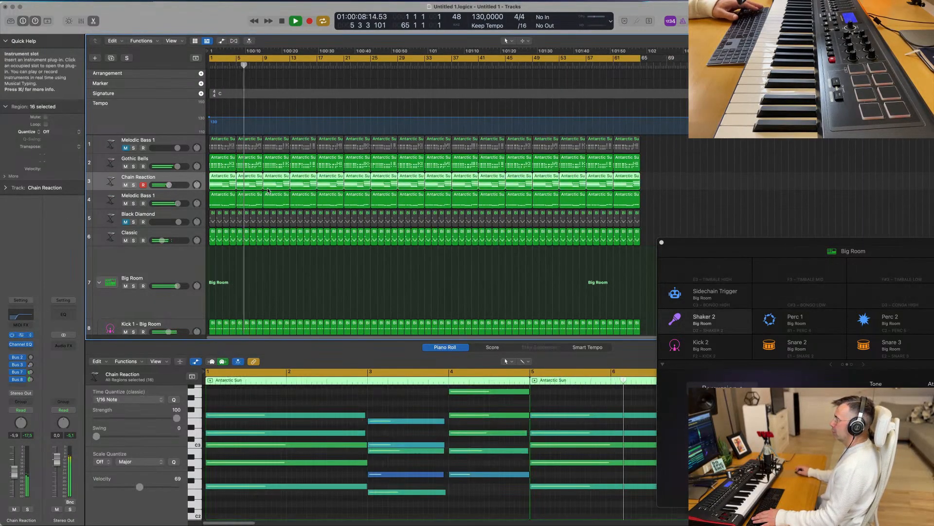
pyautogui.click(21, 335)
pyautogui.press('space')
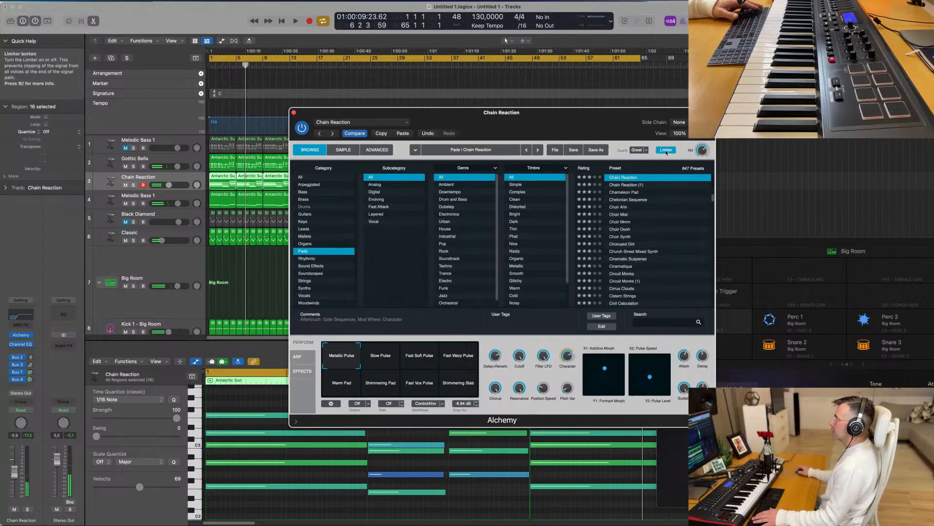
pyautogui.click(647, 150)
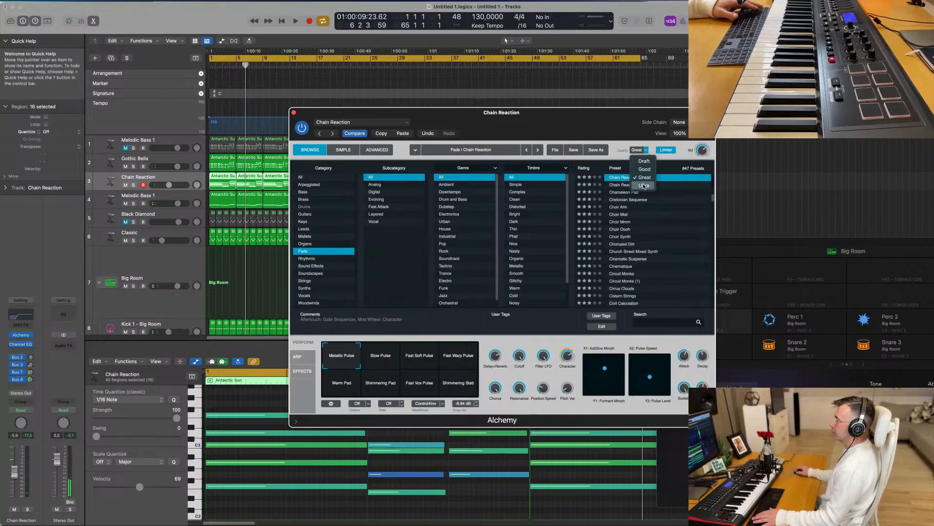
pyautogui.click(646, 170)
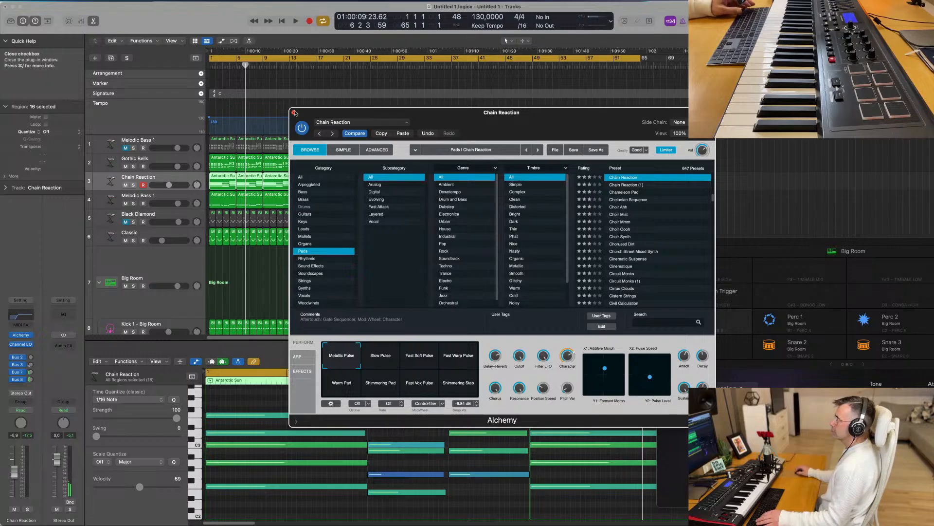
pyautogui.click(294, 112)
pyautogui.press('space')
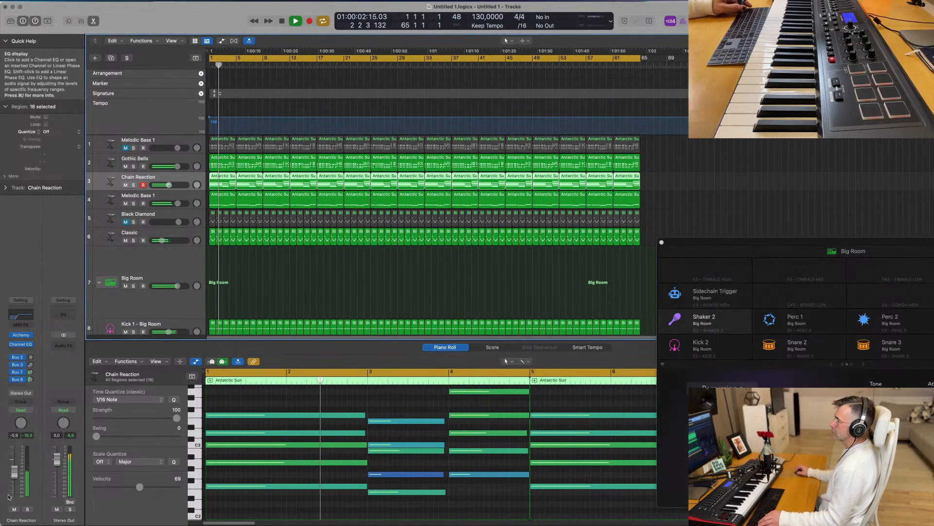
pyautogui.moveTo(15, 476); pyautogui.dragTo(15, 478)
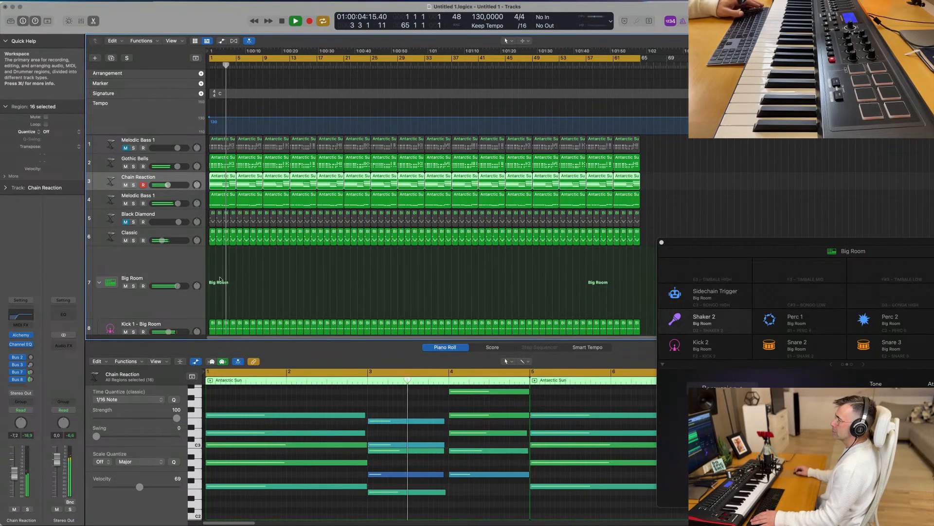
# Shrink the track heights to show more of the drum tracks and listen to the arrangement from the start.
pyautogui.scroll(-4, 279, 281)
pyautogui.scroll(4, 280, 259)
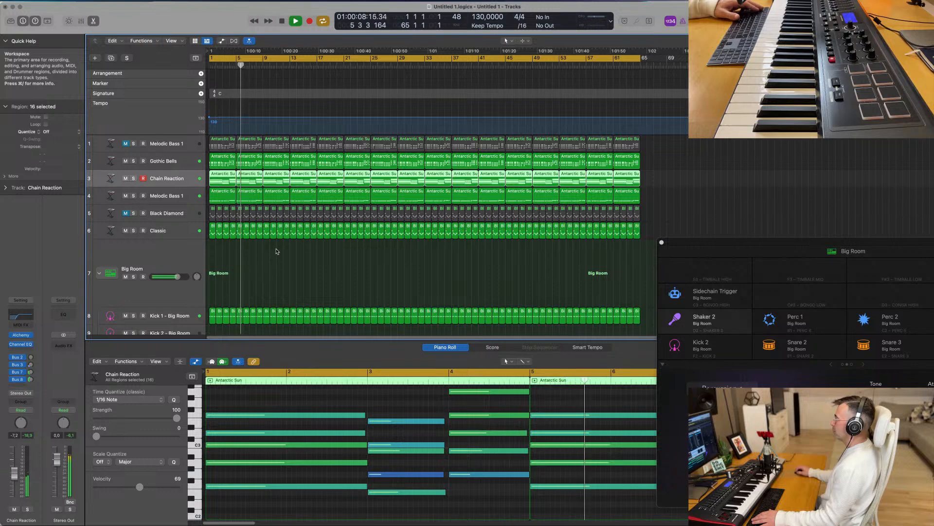
pyautogui.press('space')
pyautogui.scroll(-2, 289, 261)
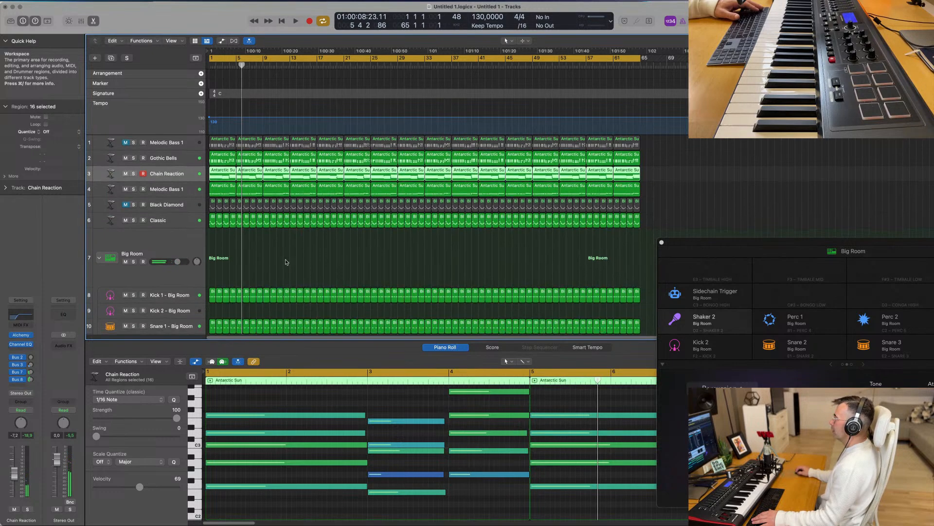
pyautogui.scroll(-1, 300, 250)
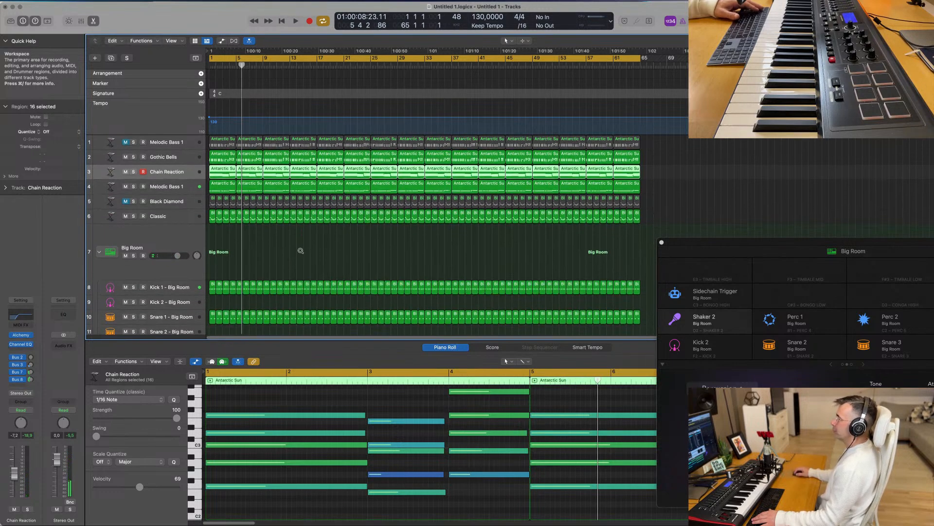
pyautogui.click(300, 251)
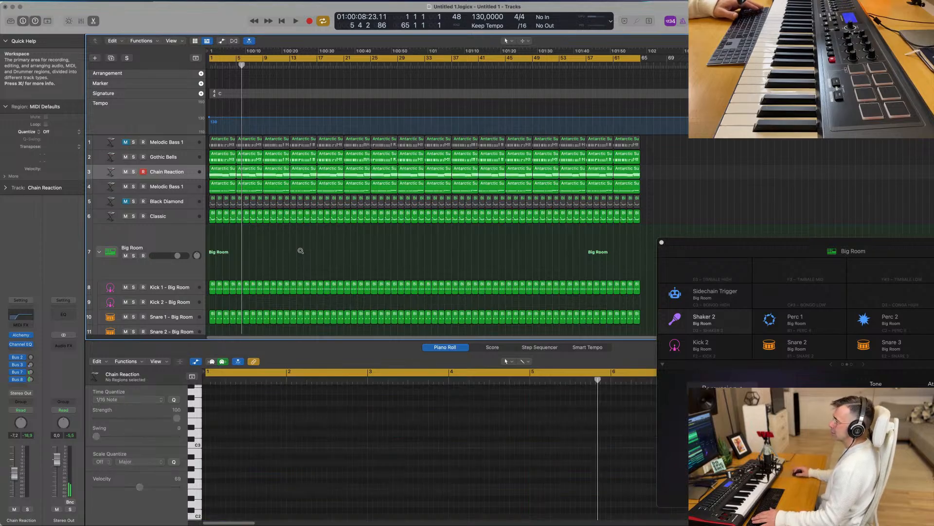
pyautogui.press('Return')
pyautogui.press('space')
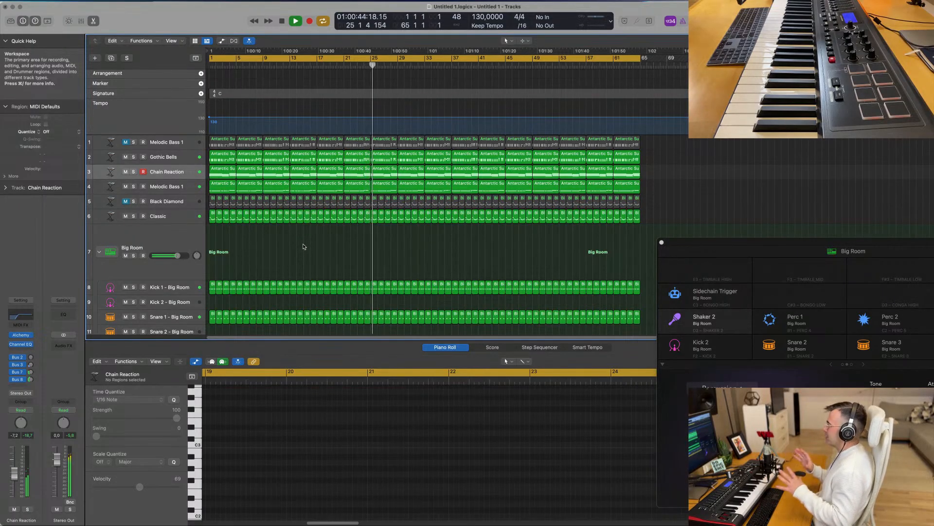
# Duplicate the Classic track with its settings and enlarge the new empty track's height while playing from bar 1.
pyautogui.press('Return')
pyautogui.click(175, 217)
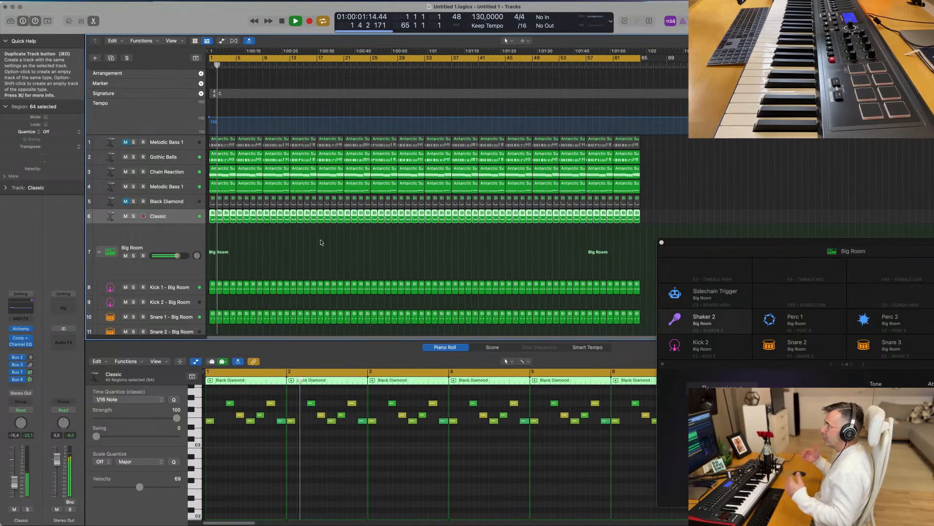
pyautogui.press('super+d')
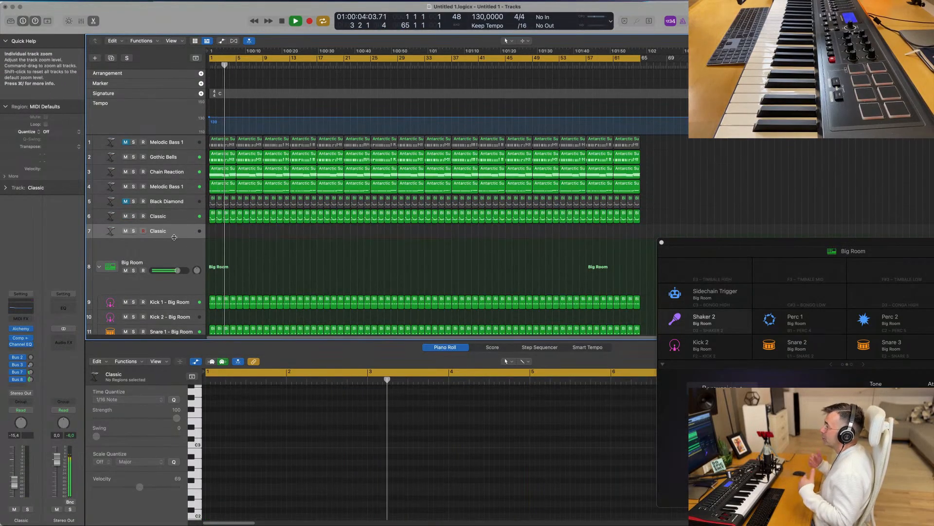
pyautogui.moveTo(172, 252); pyautogui.dragTo(172, 271)
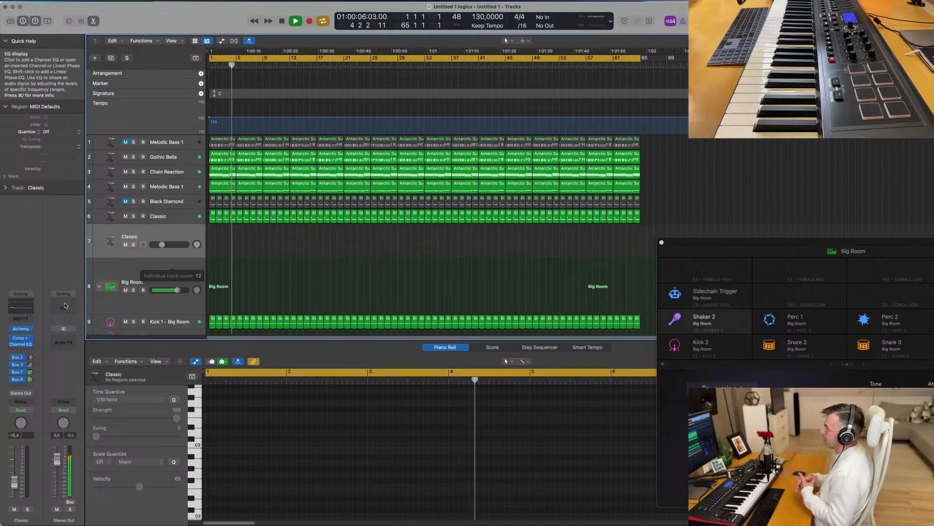
# Load the Classic 80s Epic Brass preset in the duplicated track's Alchemy and raise the track's volume to -5.6 dB.
pyautogui.click(21, 329)
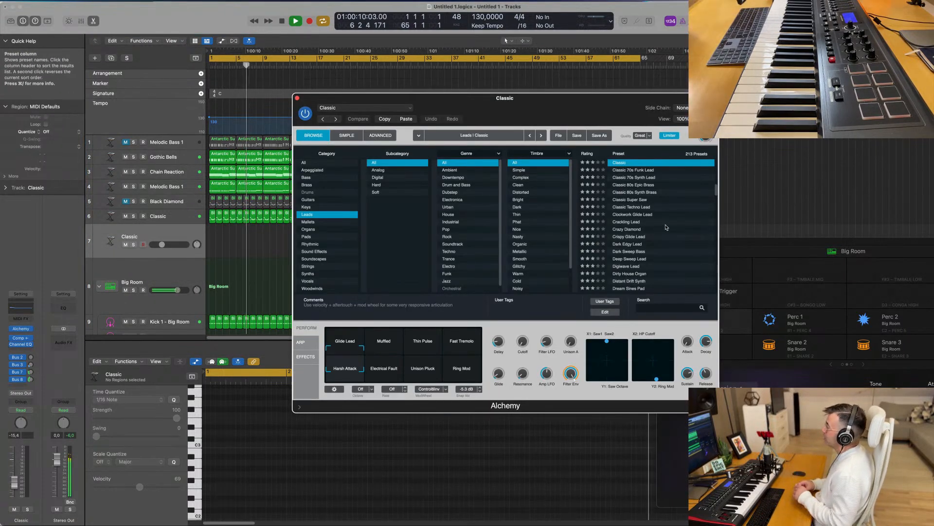
pyautogui.click(685, 186)
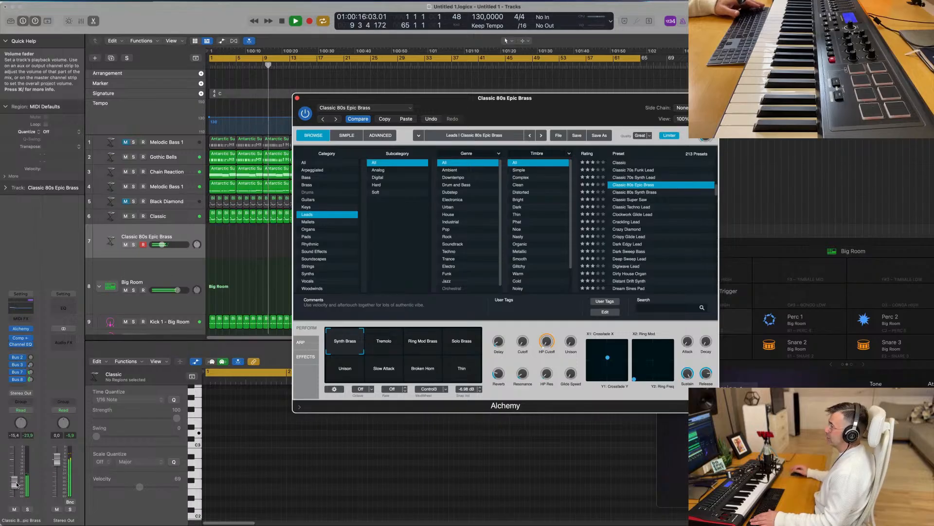
pyautogui.moveTo(14, 482); pyautogui.dragTo(14, 474)
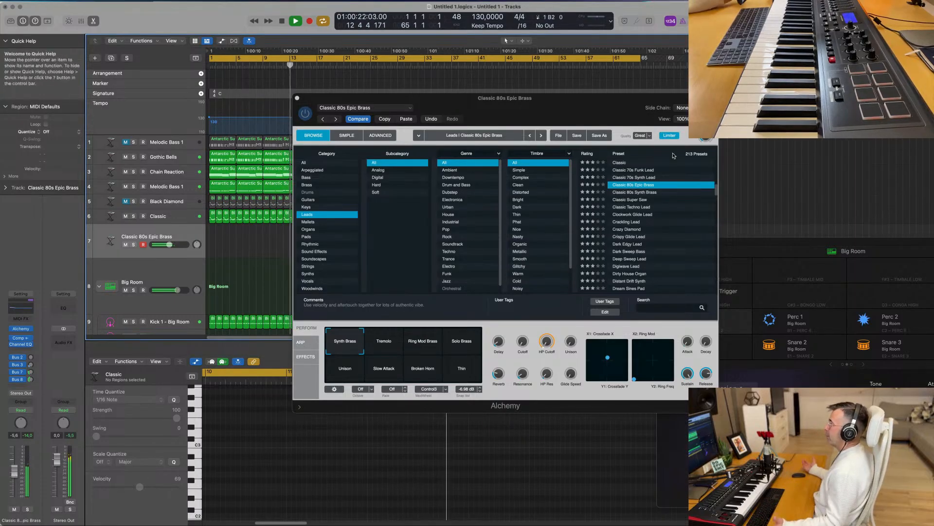
# Load the Crazy Diamond preset, audition its Brighter, Thin Tremolo, Brass Stab, Slow Attack and Delay snapshots, and set the track's volume to -6.4 dB.
pyautogui.click(632, 230)
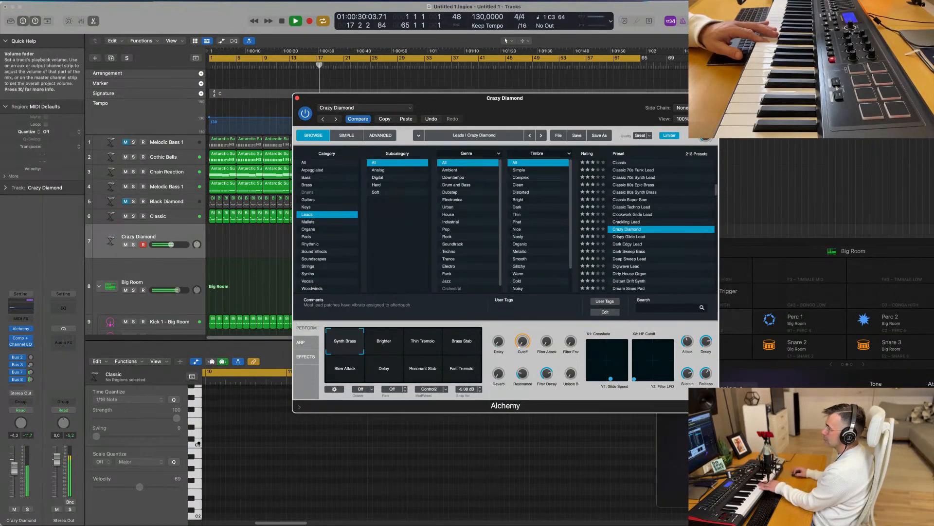
pyautogui.click(172, 244)
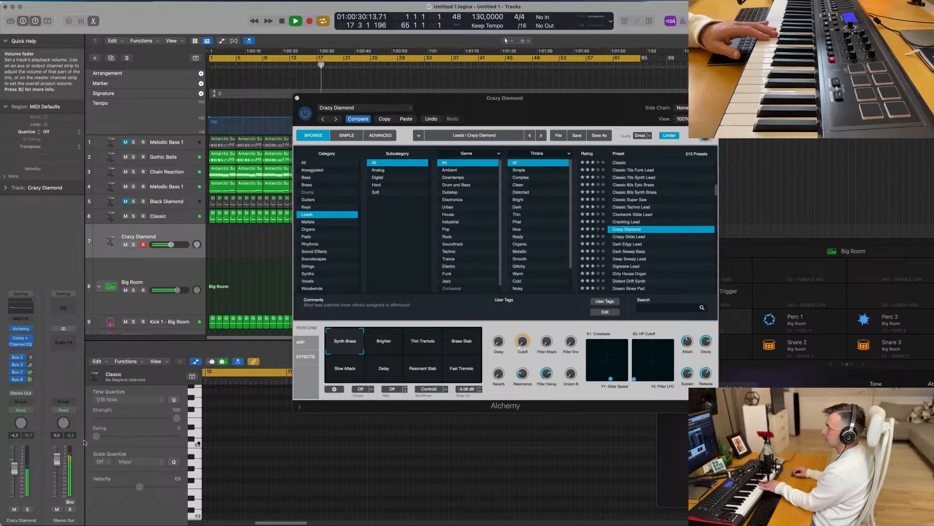
pyautogui.click(390, 350)
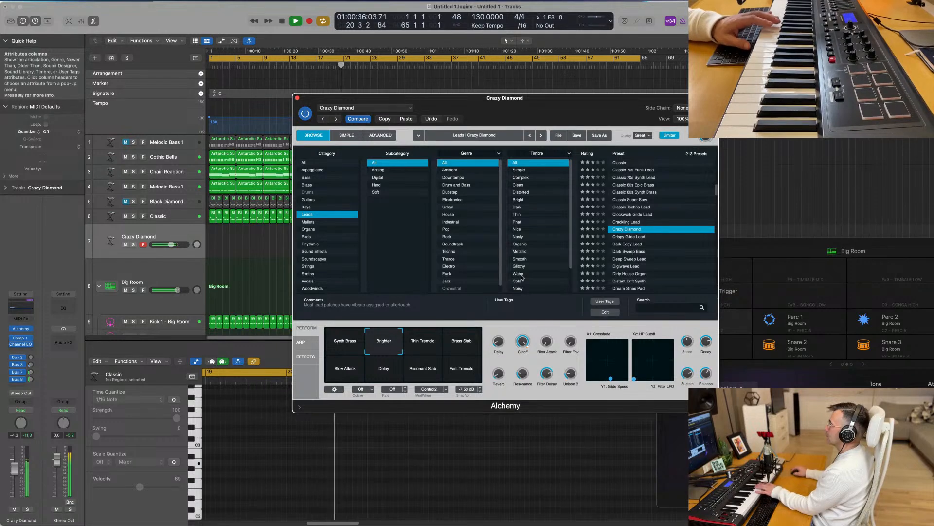
pyautogui.click(432, 342)
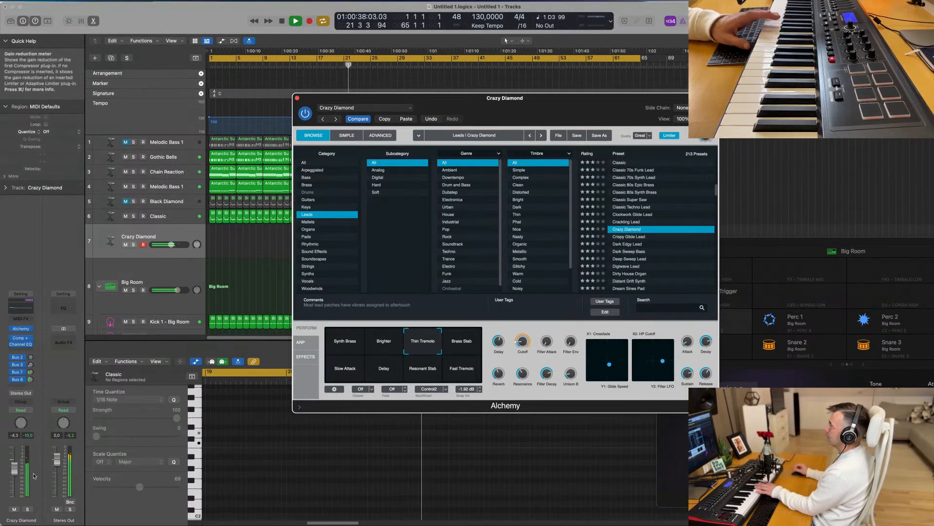
pyautogui.moveTo(14, 468); pyautogui.dragTo(14, 473)
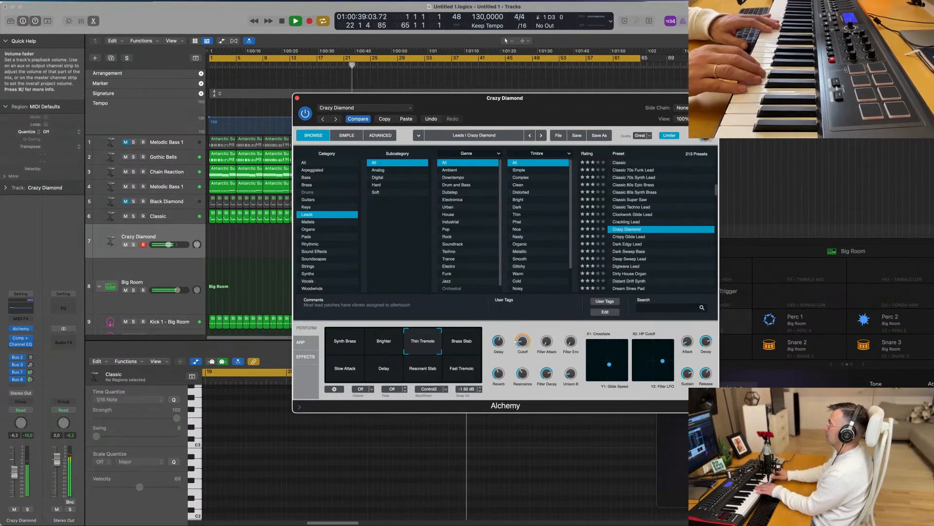
pyautogui.click(472, 345)
pyautogui.click(349, 376)
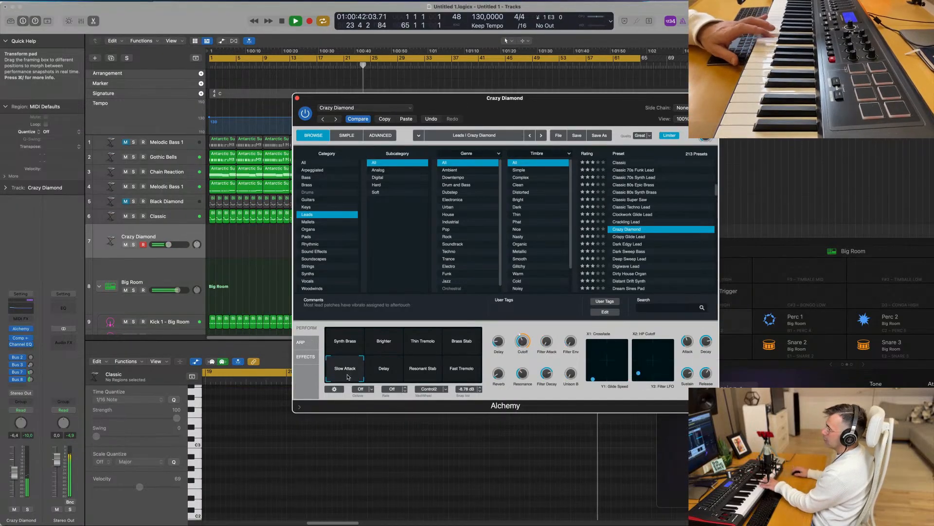
pyautogui.click(385, 376)
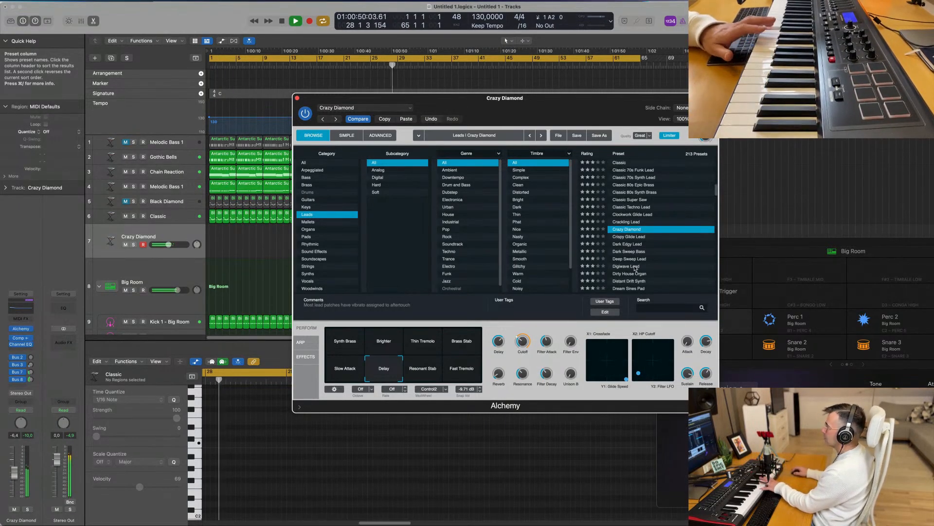
# Load the Crispy Glide Lead preset, record a melody from bar 45 to about bar 58, and move Alchemy off the arrangement.
pyautogui.click(633, 239)
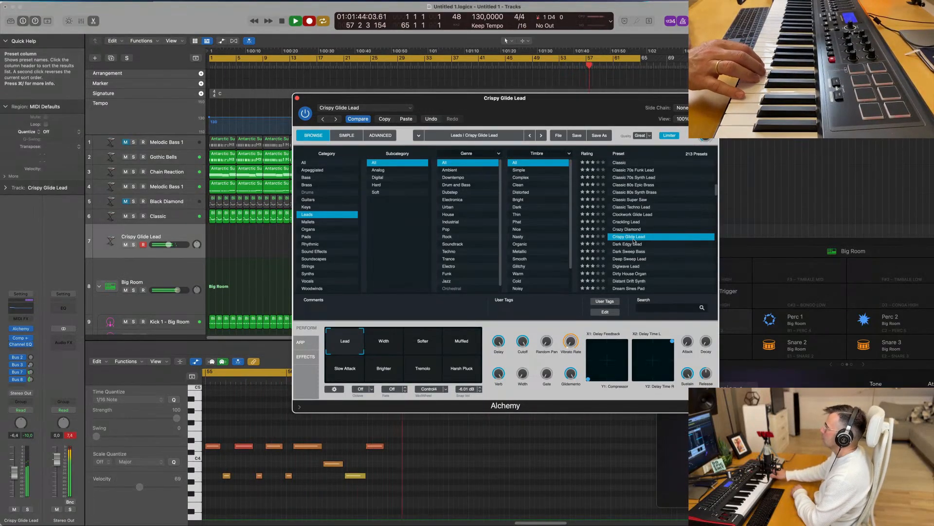
pyautogui.scroll(-3, 634, 240)
pyautogui.moveTo(566, 119); pyautogui.dragTo(787, 278)
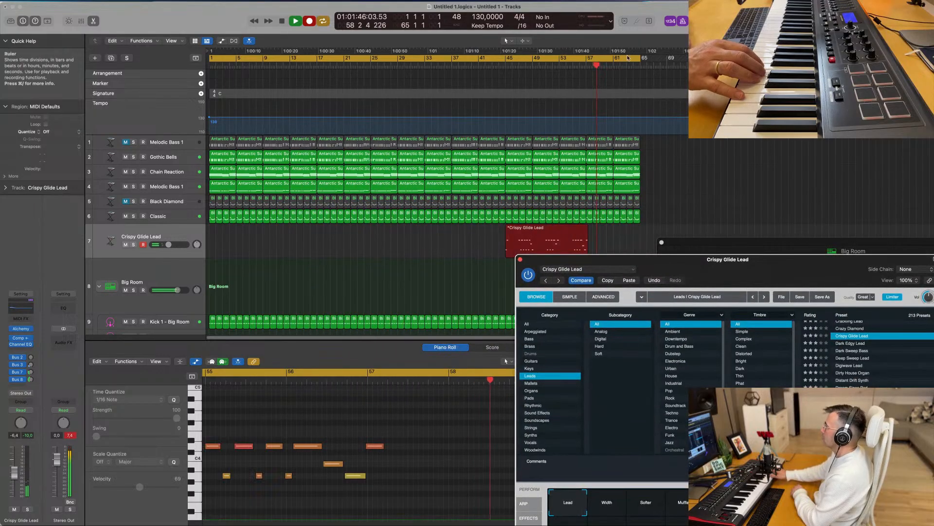
pyautogui.press('space')
pyautogui.moveTo(588, 259); pyautogui.dragTo(639, 271)
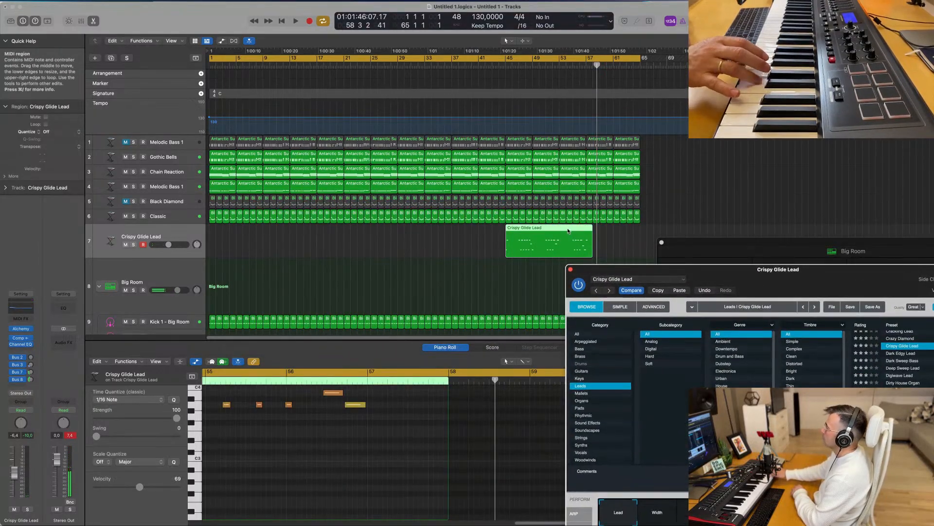
# Move the recorded Crispy Glide Lead region to bar 1 and play it with the arrangement.
pyautogui.moveTo(540, 238); pyautogui.dragTo(243, 236)
pyautogui.press('space')
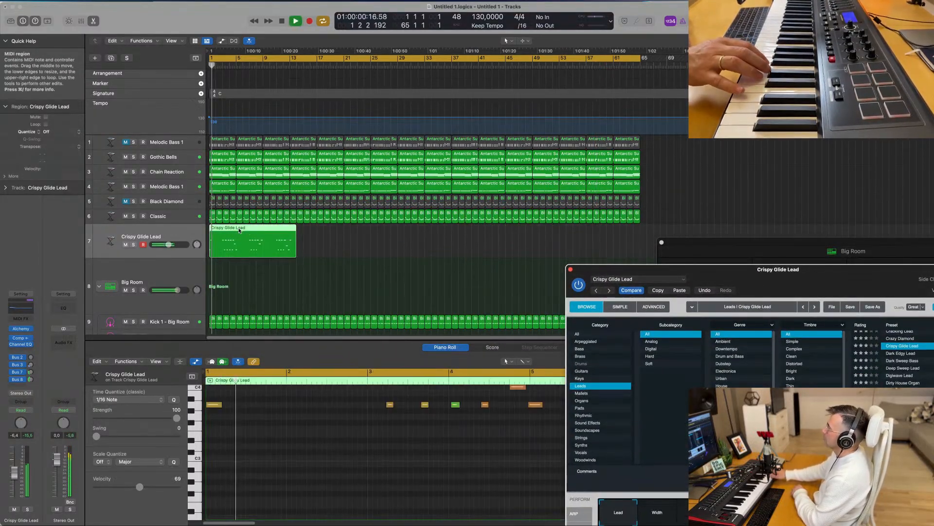
pyautogui.scroll(-3, 368, 430)
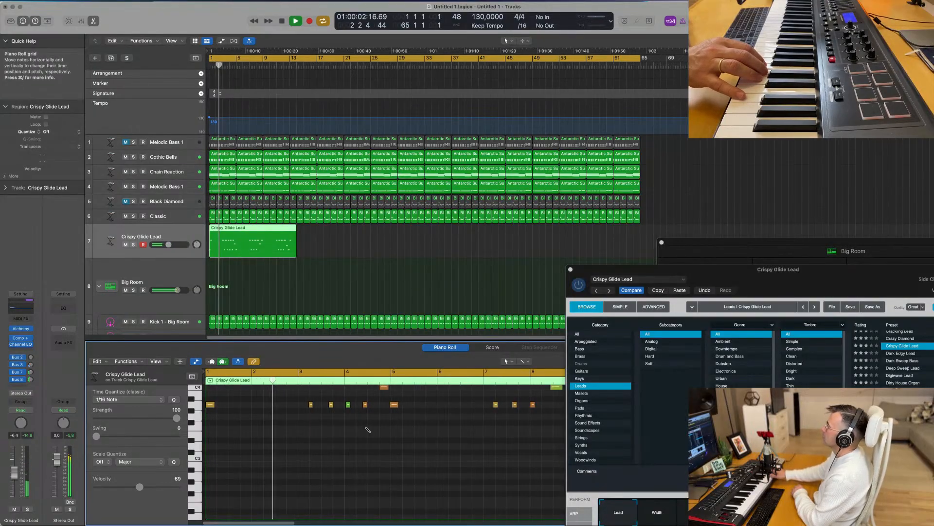
# Select all notes of the Crispy Glide Lead region for review, dismiss the System Overload alert, and clear the selection.
pyautogui.press('super+a')
pyautogui.scroll(-3, 351, 432)
pyautogui.scroll(2, 363, 438)
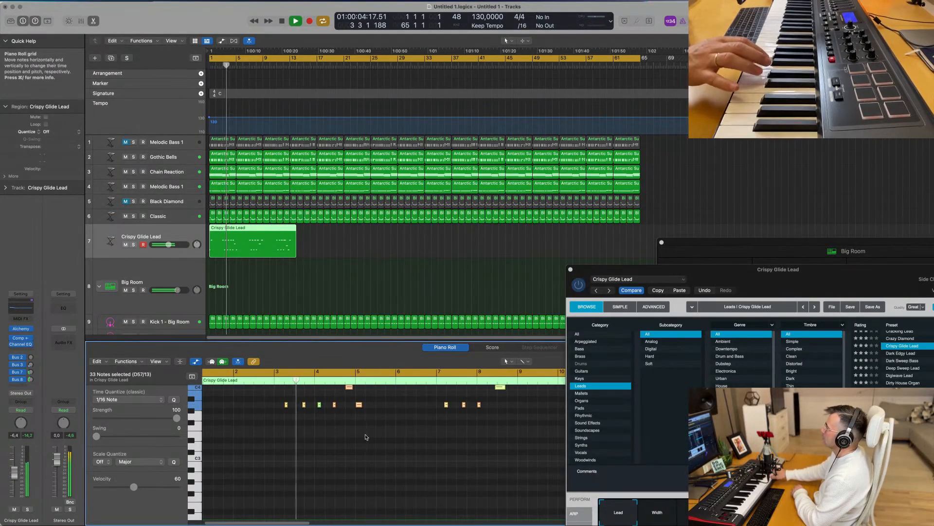
pyautogui.scroll(3, 368, 436)
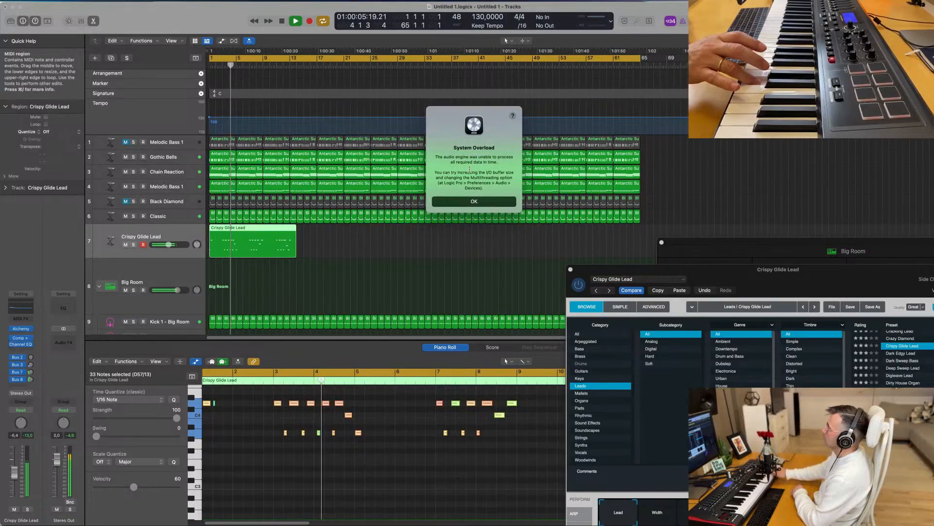
pyautogui.click(471, 202)
pyautogui.click(343, 251)
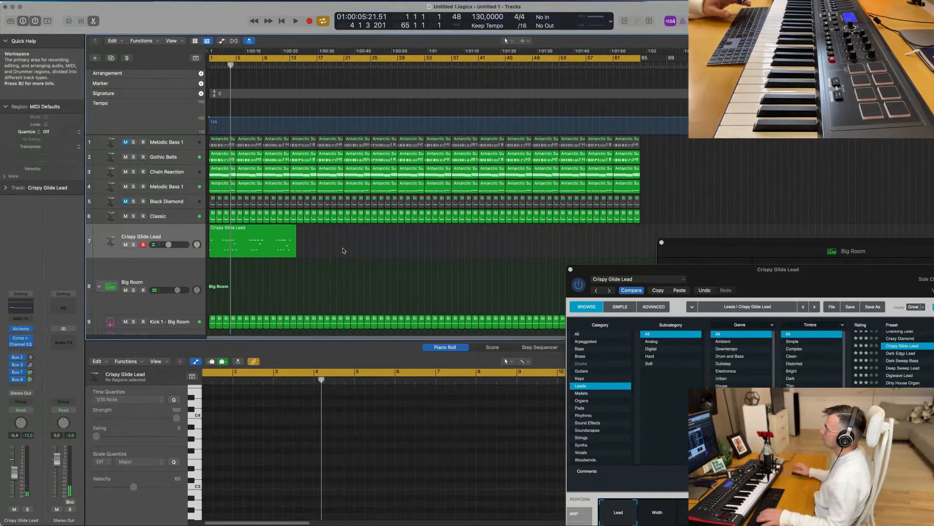
# Play the arrangement from the start with the Crispy Glide Lead melody, and dismiss the System Overload alert.
pyautogui.press('space')
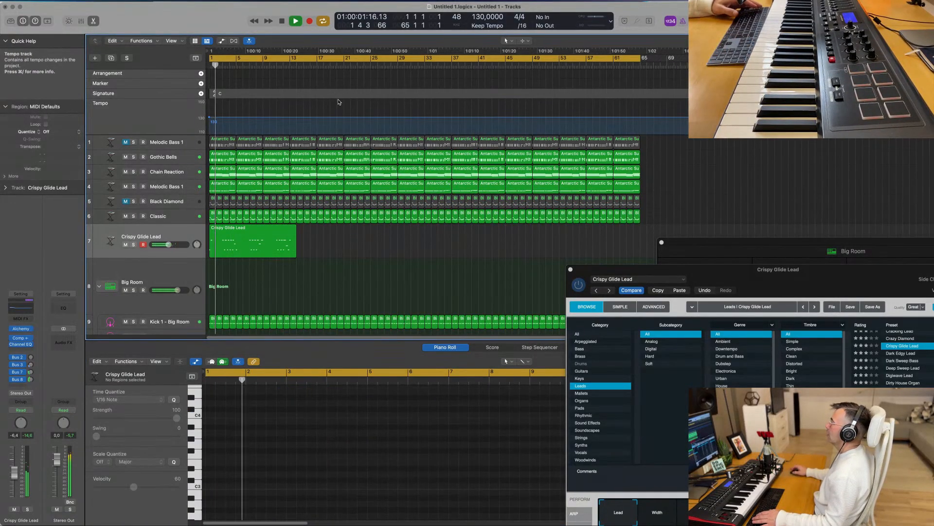
pyautogui.press('space')
pyautogui.press('space')
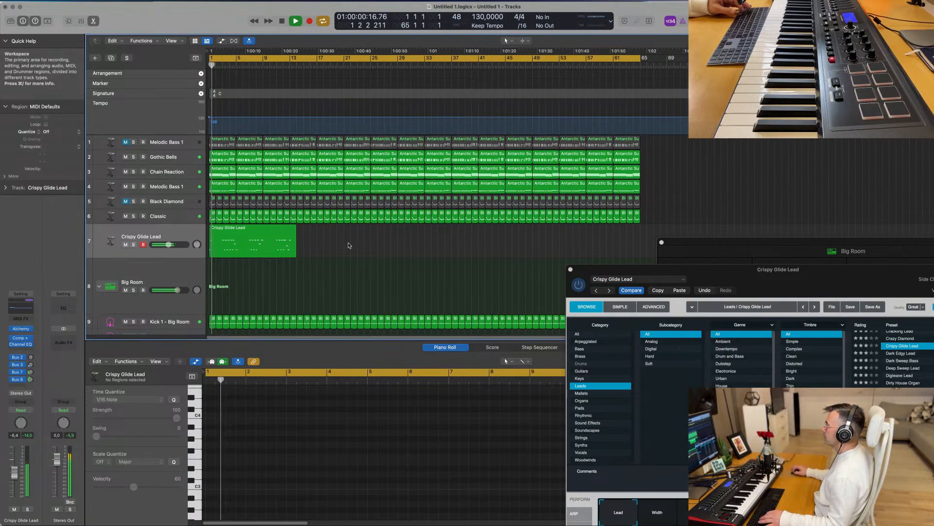
pyautogui.scroll(2, 348, 255)
pyautogui.scroll(-2, 358, 253)
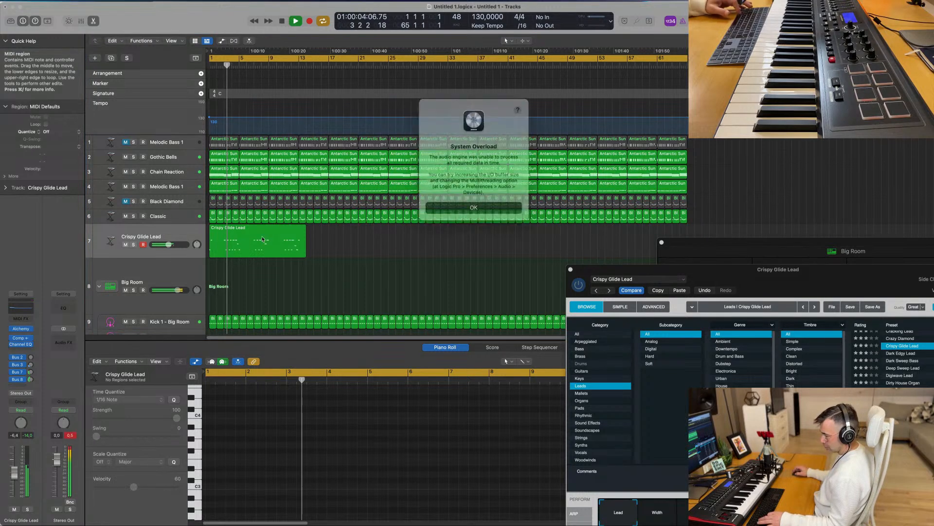
pyautogui.press('Return')
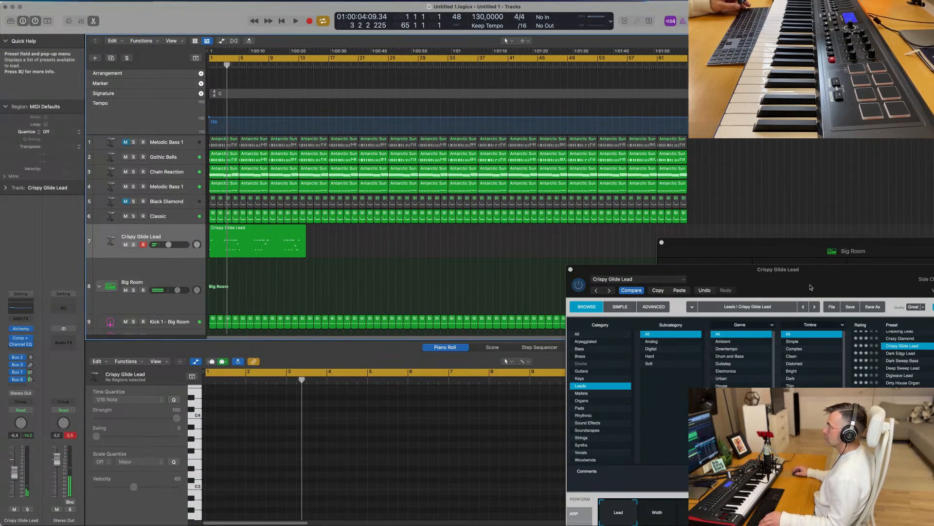
# Bring Alchemy's quality options into view and set the Crispy Glide Lead's processing quality to Draft.
pyautogui.moveTo(815, 274); pyautogui.dragTo(538, 257)
pyautogui.click(689, 263)
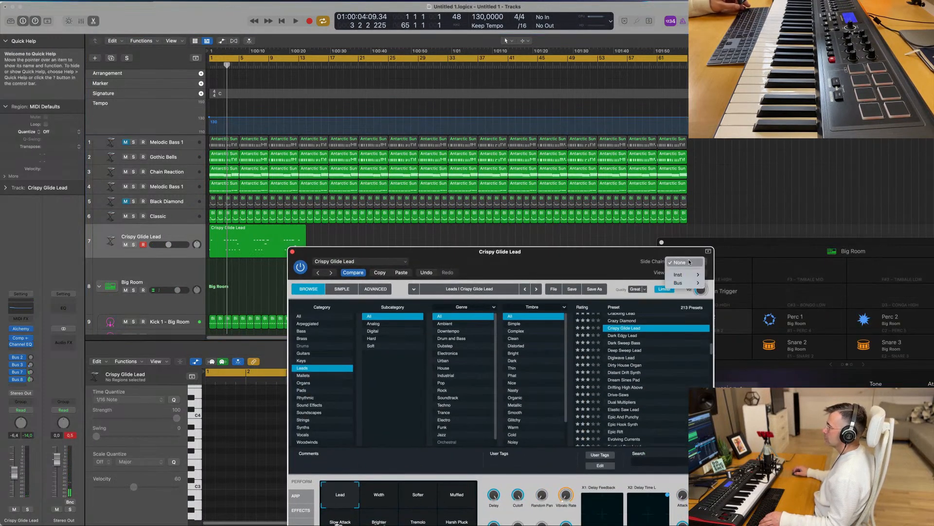
pyautogui.click(606, 264)
pyautogui.click(643, 289)
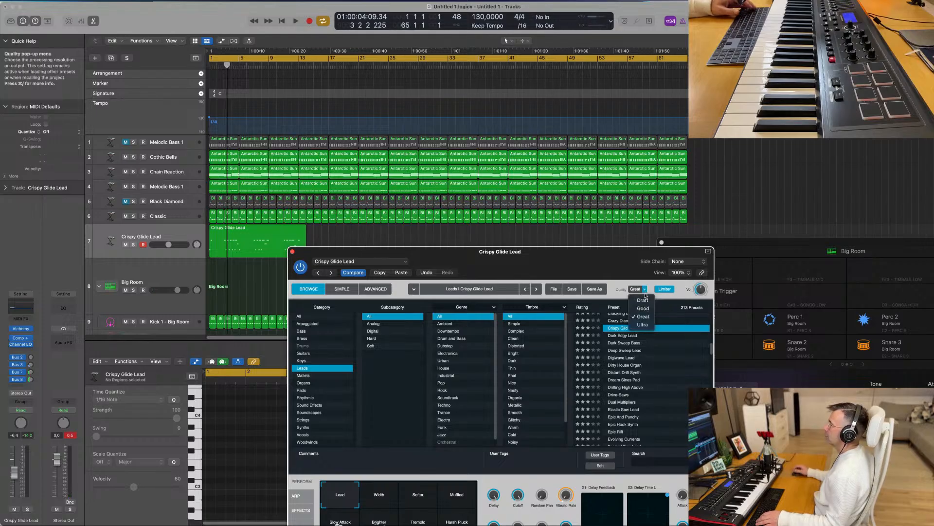
pyautogui.moveTo(560, 267); pyautogui.dragTo(667, 219)
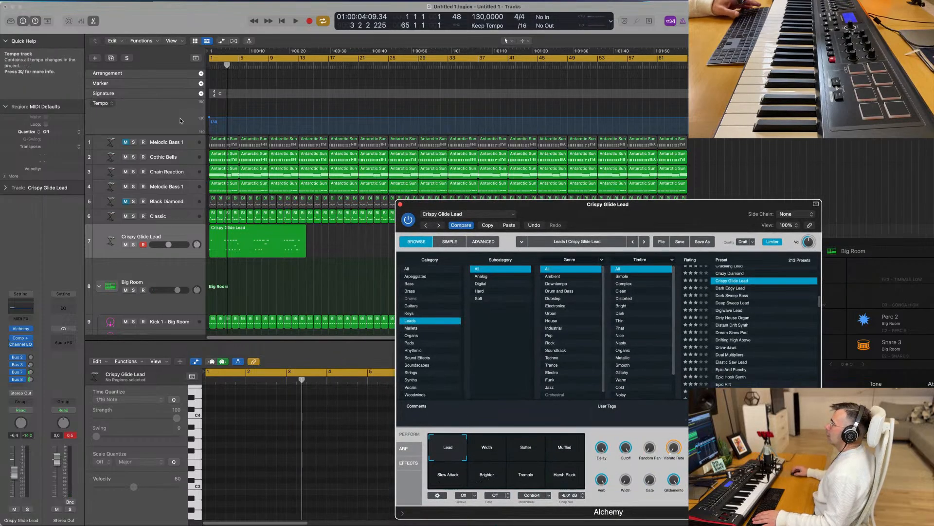
# Select the first Melodic Bass 1 track and close the Alchemy window while playing the arrangement from the start.
pyautogui.click(189, 139)
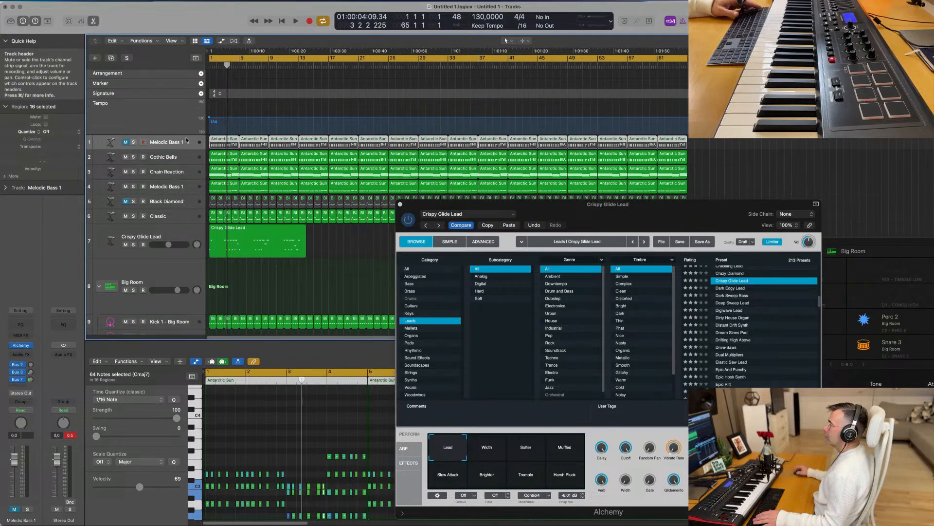
pyautogui.press('space')
pyautogui.moveTo(584, 204); pyautogui.dragTo(561, 106)
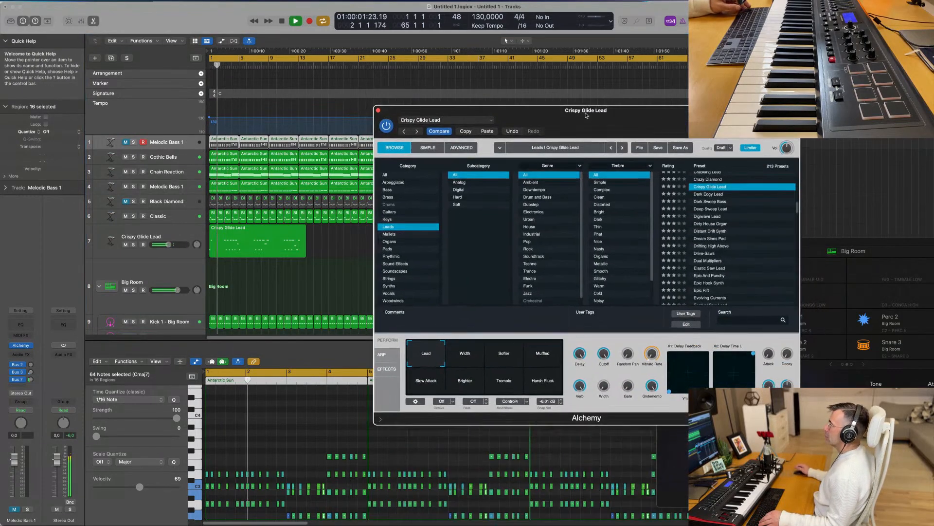
pyautogui.moveTo(565, 523)
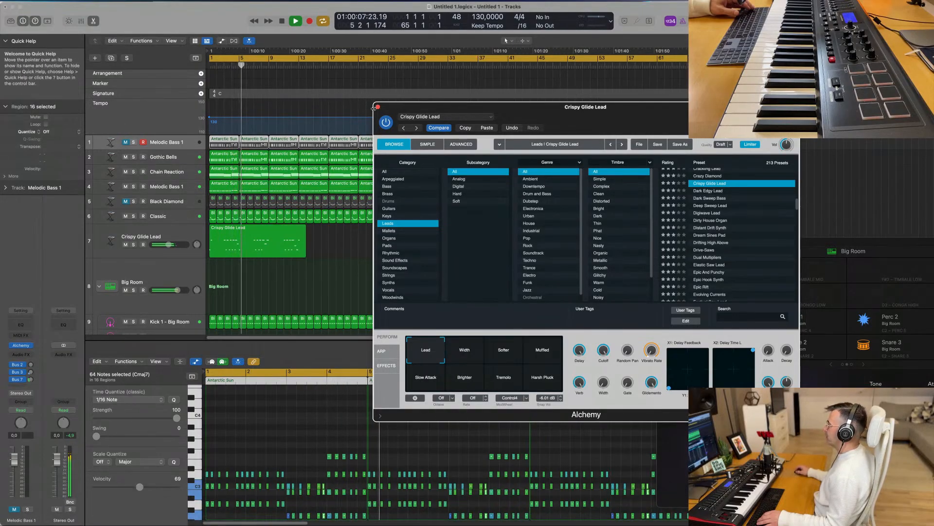
pyautogui.press('super+w')
pyautogui.scroll(3, 348, 271)
pyautogui.scroll(-2, 348, 271)
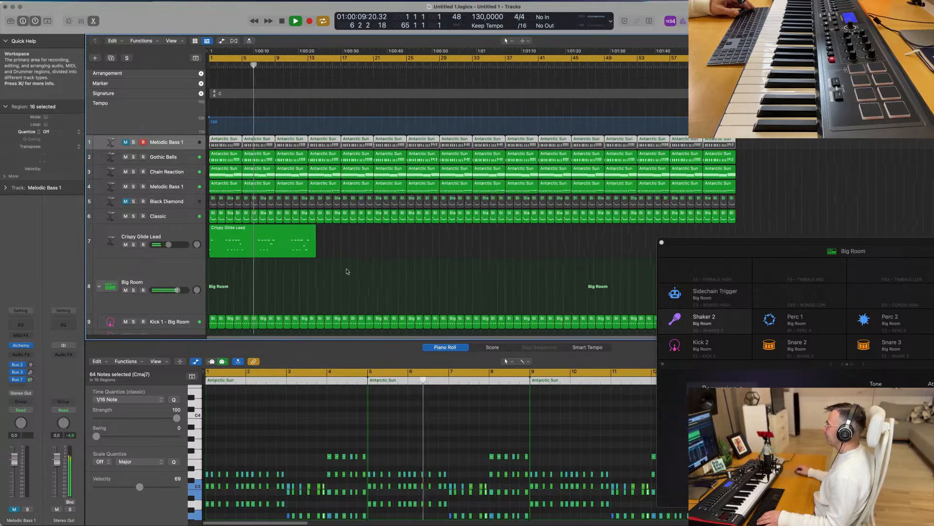
pyautogui.click(336, 279)
pyautogui.scroll(-2, 336, 279)
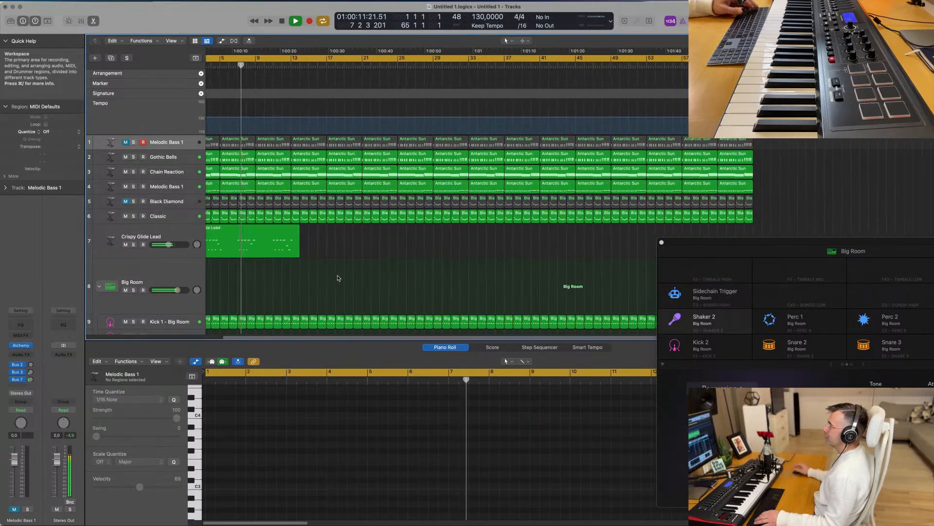
pyautogui.scroll(3, 334, 279)
pyautogui.scroll(-3, 331, 279)
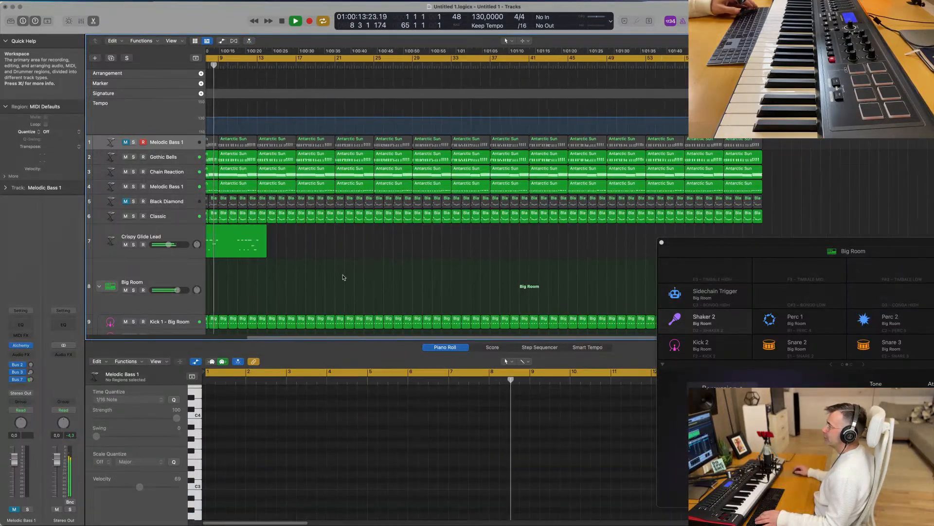
# In the Crispy Glide Lead region, copy the C4 note just before bar 9 to bar 9 as a longer note.
pyautogui.click(291, 242)
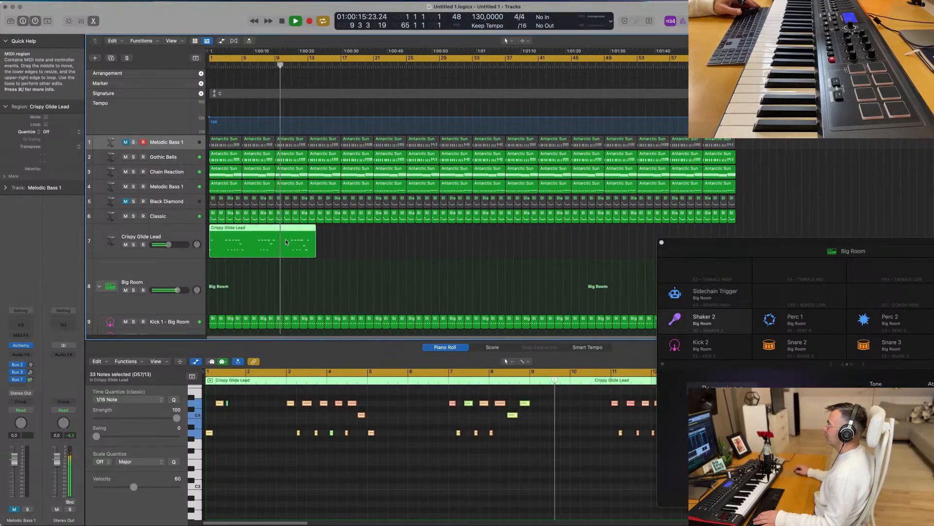
pyautogui.press('space')
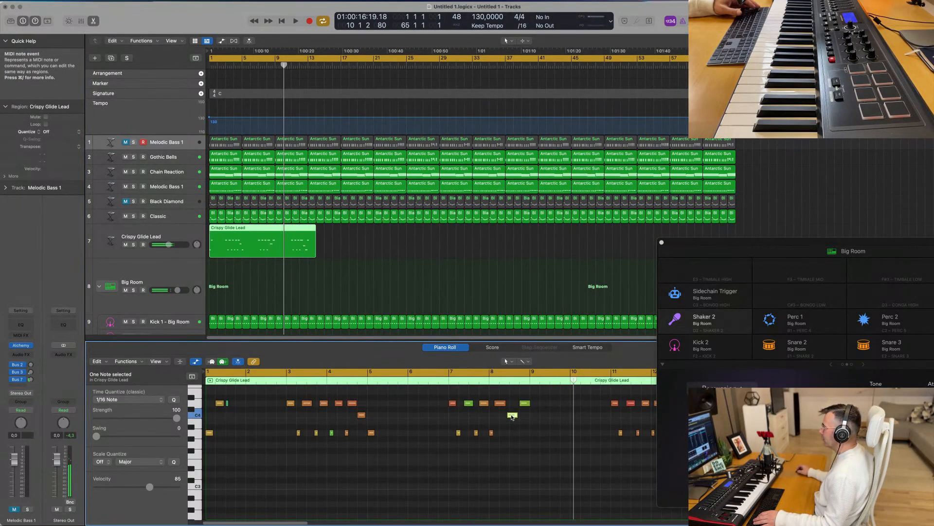
pyautogui.moveTo(512, 417); pyautogui.dragTo(545, 418)
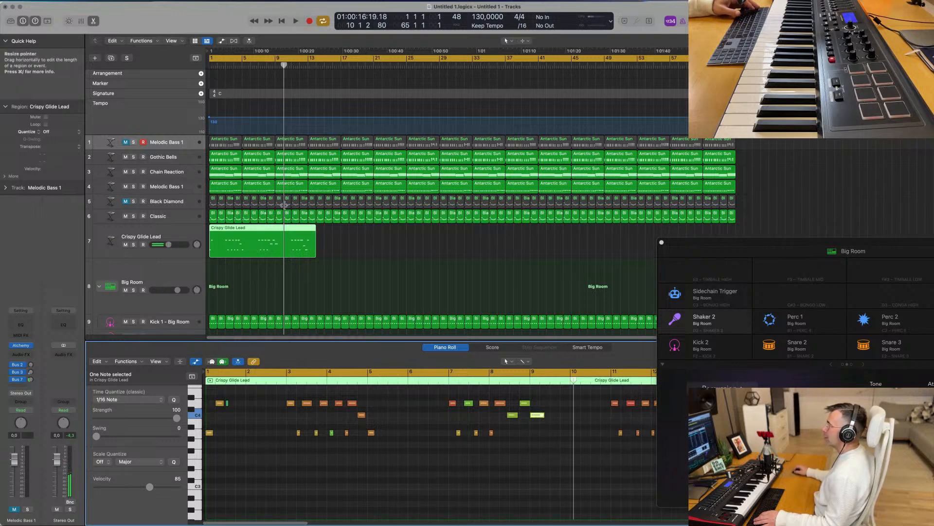
# Split the Crispy Glide Lead region at bar 7, remove the part before it, and move the remainder to bar 1.
pyautogui.click(255, 226)
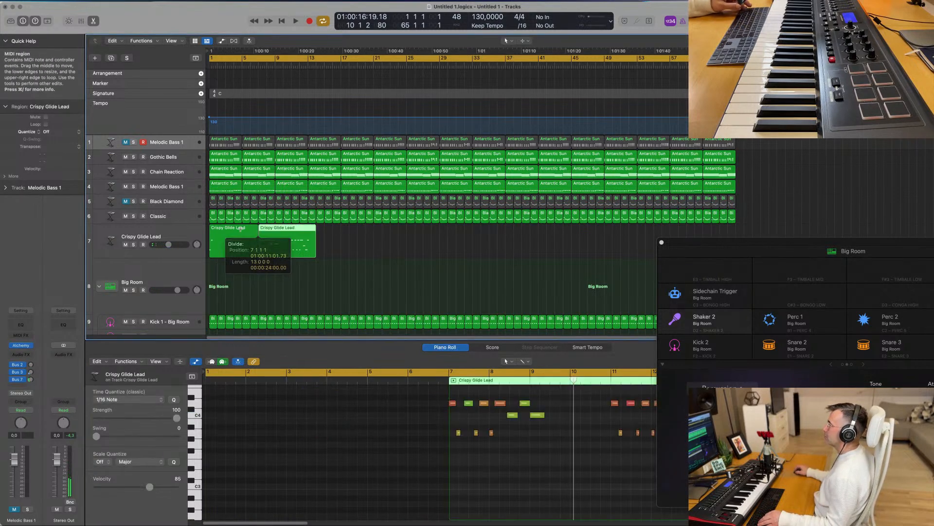
pyautogui.press('Delete')
pyautogui.moveTo(293, 238); pyautogui.dragTo(244, 237)
pyautogui.press('Return')
pyautogui.press('space')
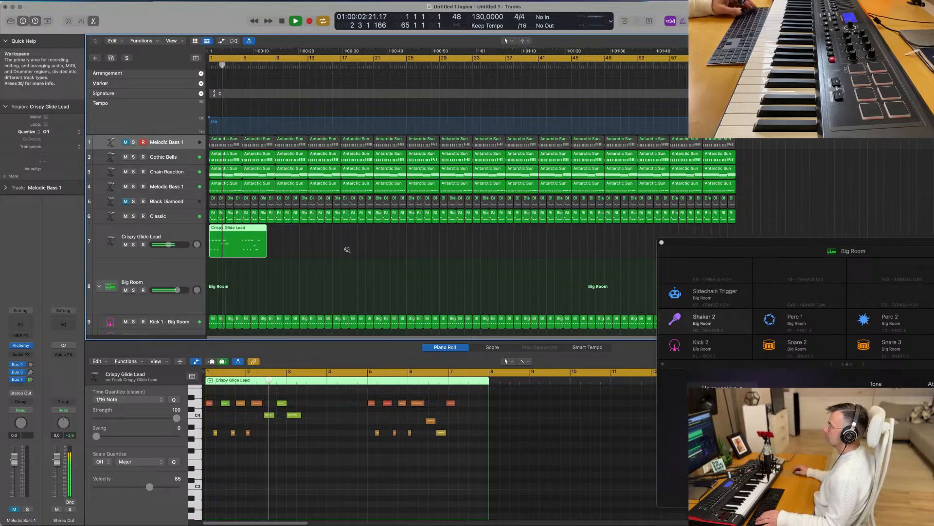
# Raise the C4 note at bar 3 of the Crispy Glide Lead melody to E4 and replay it from the start.
pyautogui.hscroll(1, 348, 249)
pyautogui.hscroll(-2, 348, 250)
pyautogui.press('Return')
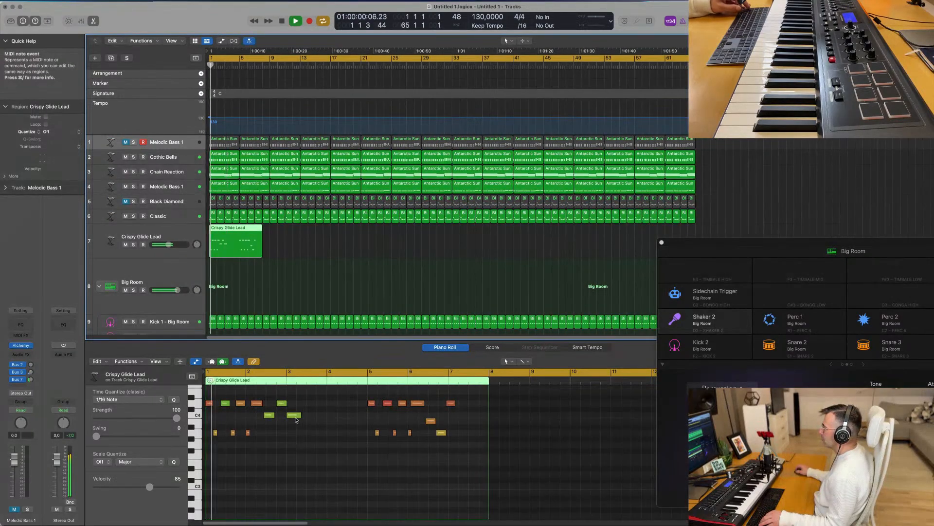
pyautogui.click(294, 416)
pyautogui.moveTo(295, 416); pyautogui.dragTo(295, 393)
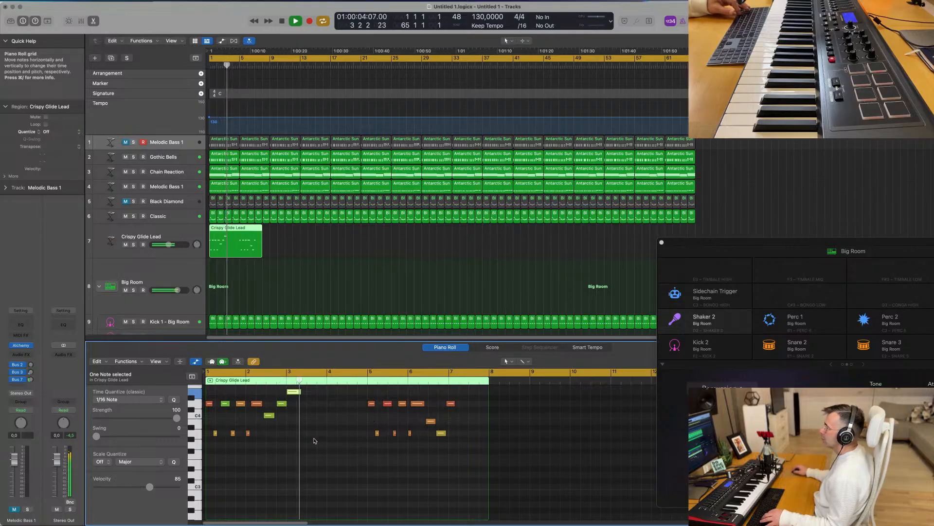
pyautogui.press('space')
pyautogui.scroll(5, 244, 440)
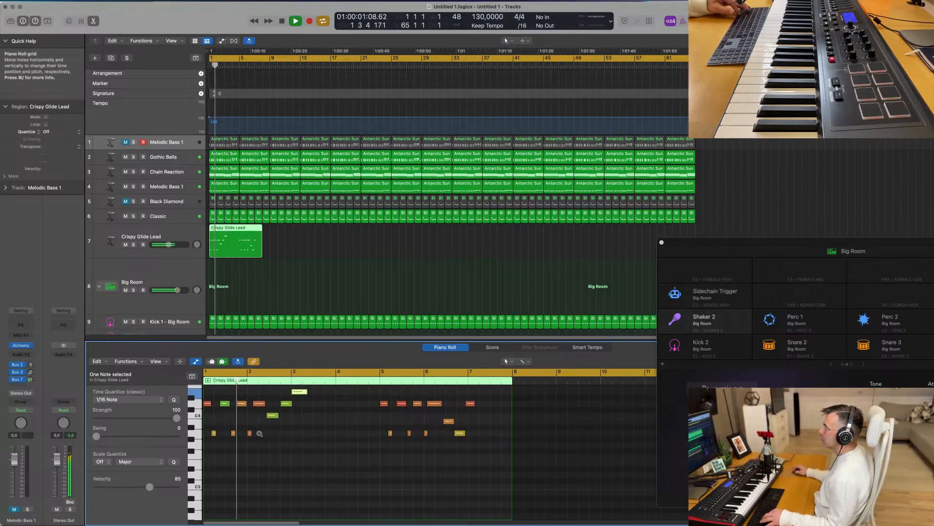
pyautogui.press('Return')
pyautogui.scroll(5, 244, 446)
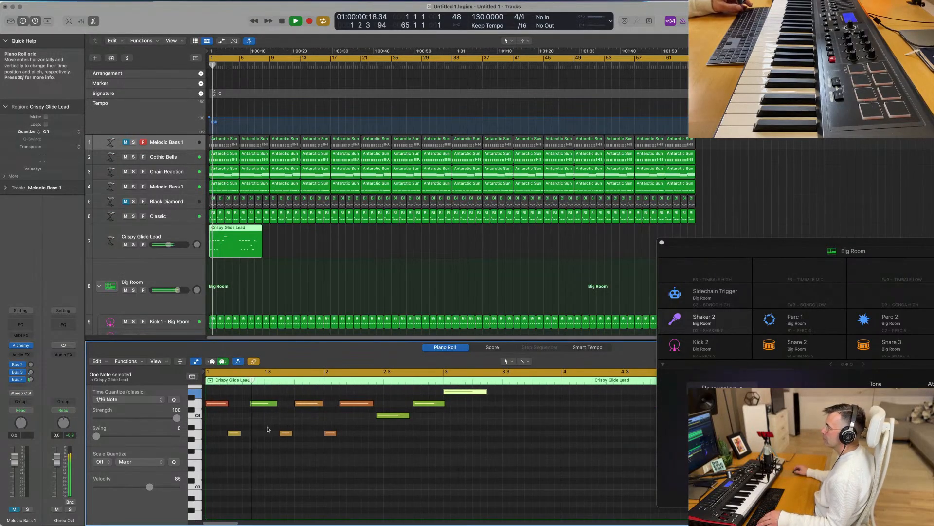
# Move the melody's second D4 note to position 1 2 2 1 and slightly lengthen the first D4 note.
pyautogui.press('space')
pyautogui.click(245, 393)
pyautogui.moveTo(263, 406); pyautogui.dragTo(262, 406)
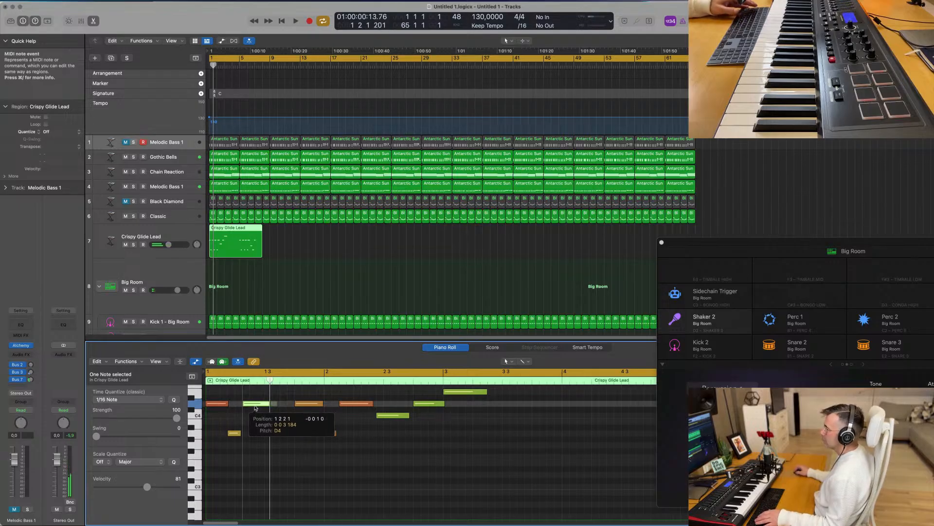
pyautogui.press('space')
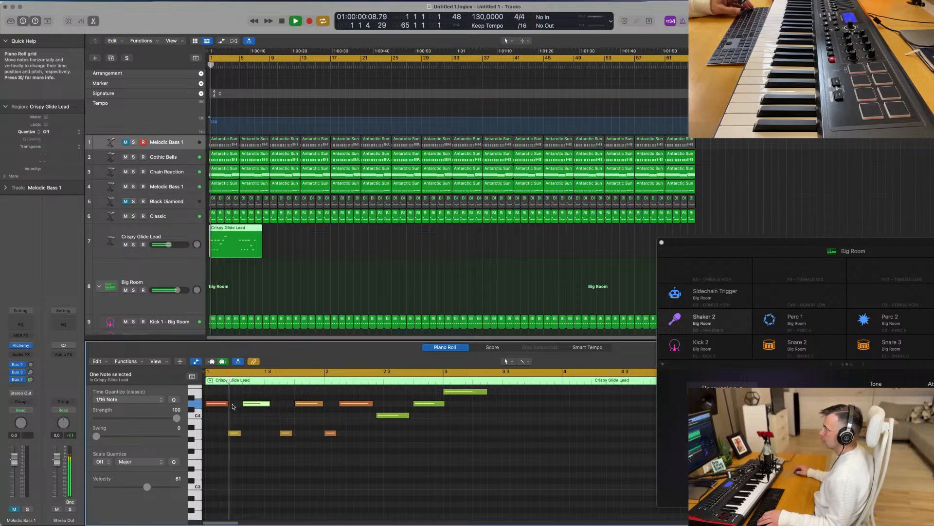
pyautogui.moveTo(227, 403); pyautogui.dragTo(233, 404)
pyautogui.press('space')
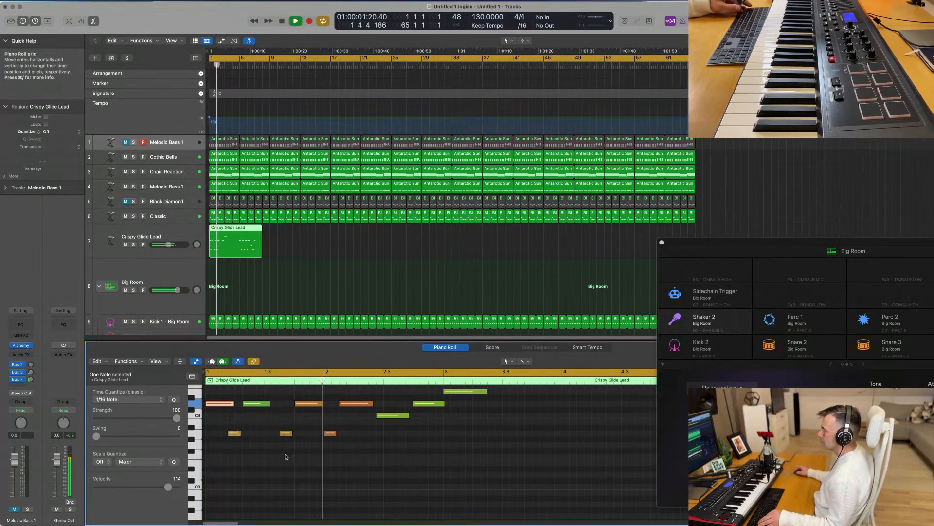
# Shift the melody's first A3 note and second D4 note one sixteenth earlier, checking the timing by playback.
pyautogui.press('space')
pyautogui.press('space')
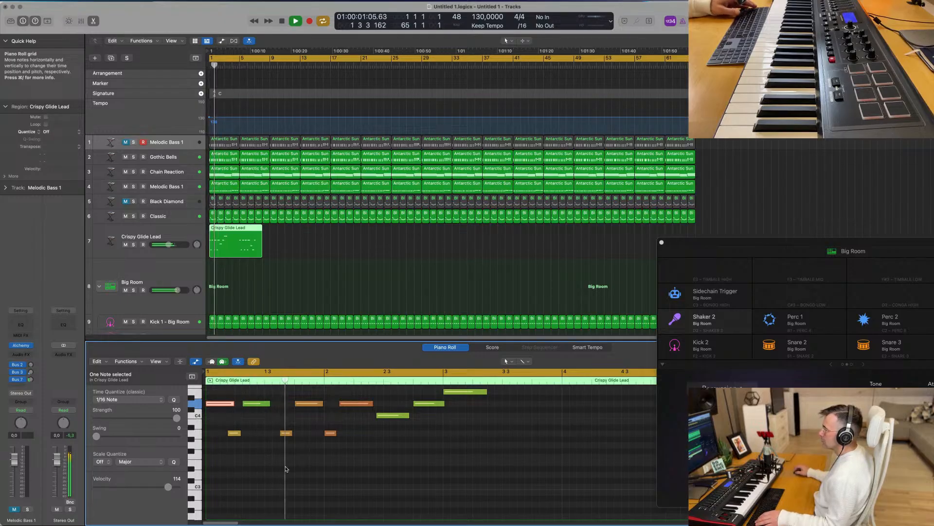
pyautogui.press('space')
pyautogui.press('space')
pyautogui.press('space')
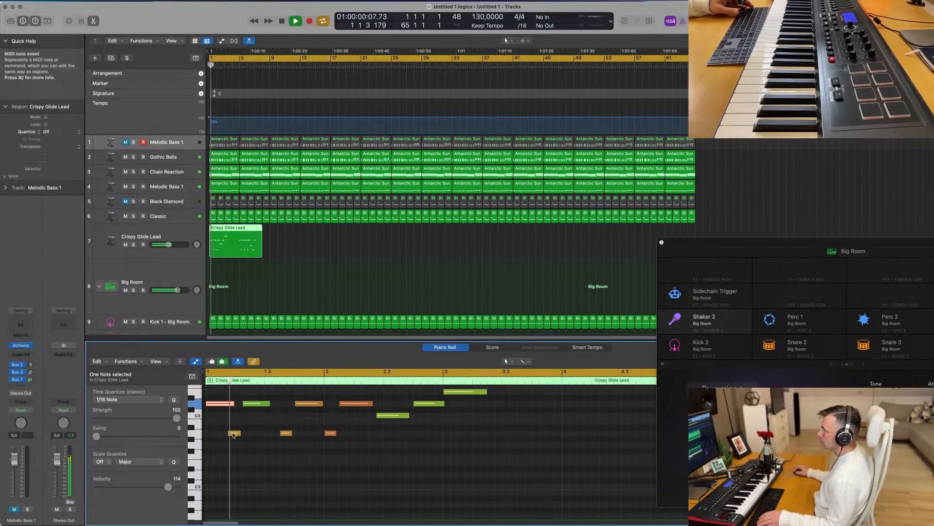
pyautogui.moveTo(233, 435); pyautogui.dragTo(231, 437)
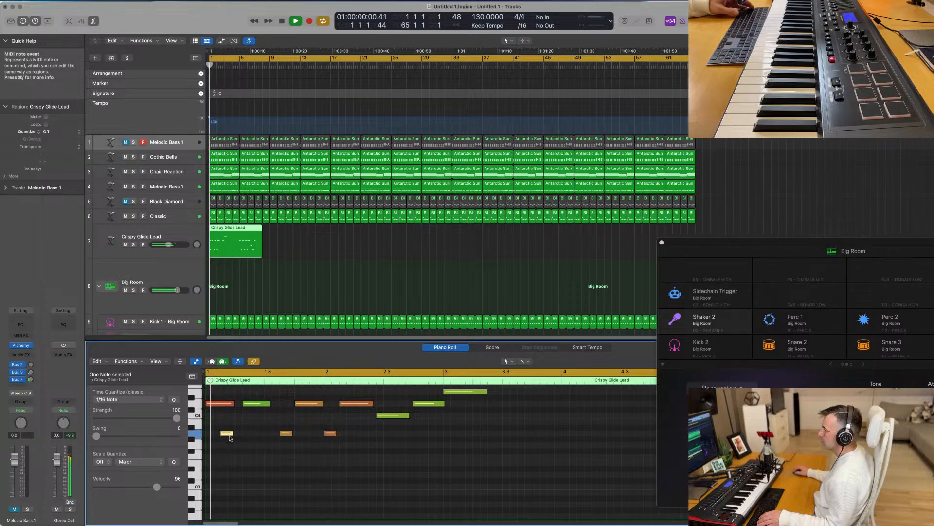
pyautogui.moveTo(261, 408); pyautogui.dragTo(254, 408)
pyautogui.press('space')
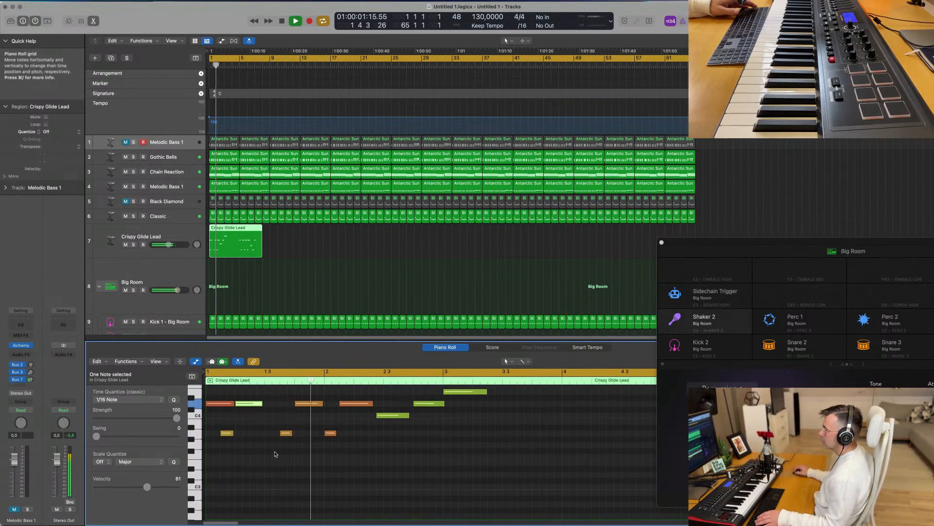
pyautogui.press('space')
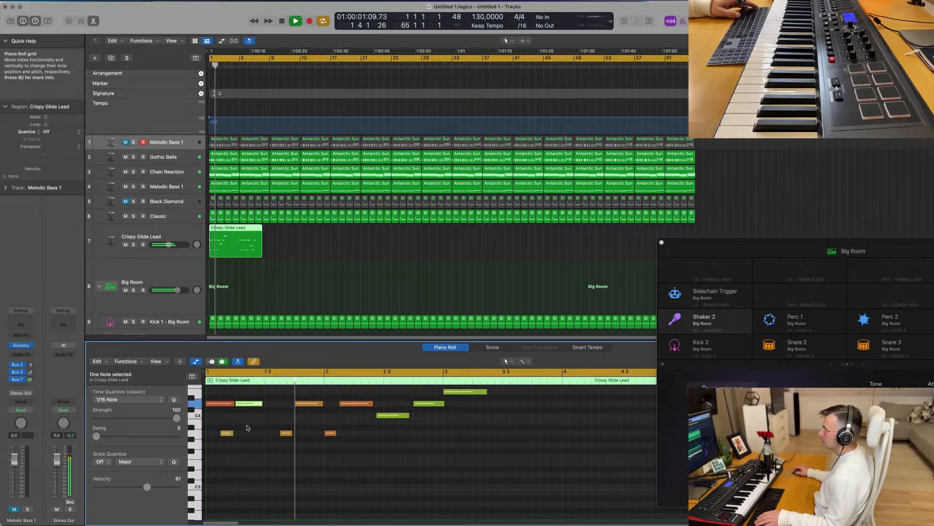
# Delete the first three notes in bar 1 and fill the gap with copies of the D4 and A3 notes that follow.
pyautogui.moveTo(275, 398); pyautogui.dragTo(210, 441)
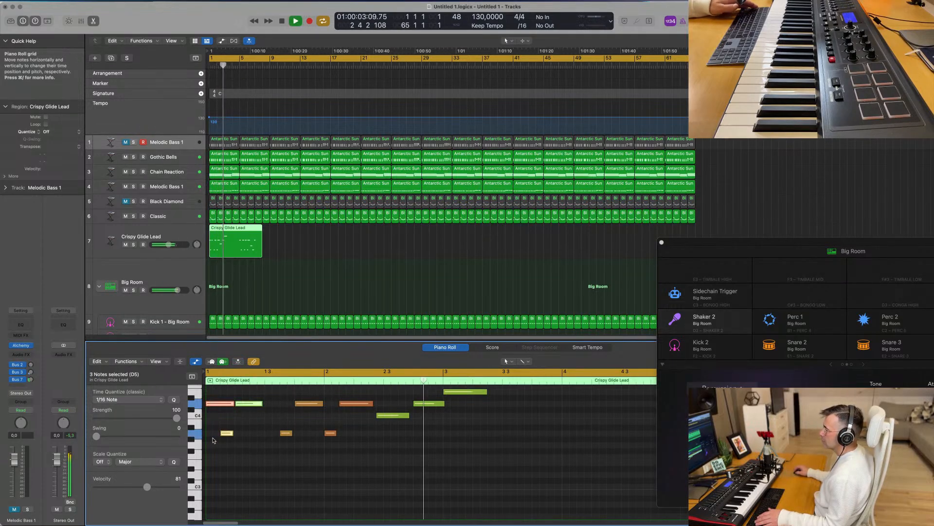
pyautogui.press('Delete')
pyautogui.moveTo(275, 396); pyautogui.dragTo(308, 468)
pyautogui.press('space')
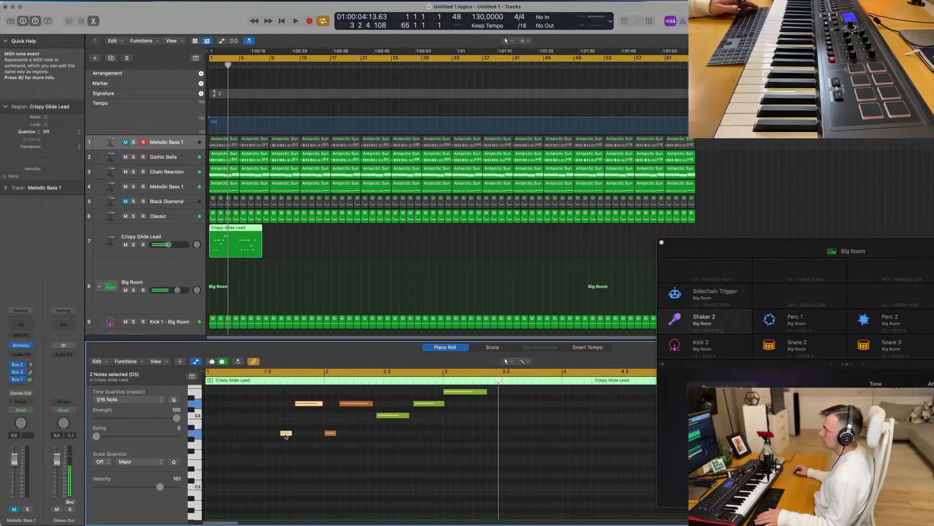
pyautogui.moveTo(285, 435); pyautogui.dragTo(220, 408)
pyautogui.press('space')
pyautogui.click(213, 434)
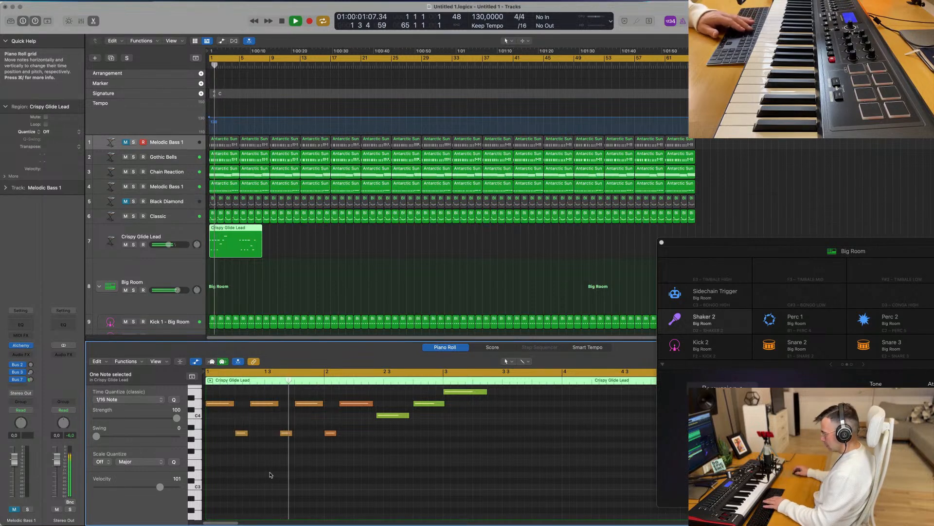
# Play the edited Crispy Glide Lead melody again from the start to check its opening rhythm.
pyautogui.hscroll(-1, 279, 477)
pyautogui.hscroll(-1, 282, 477)
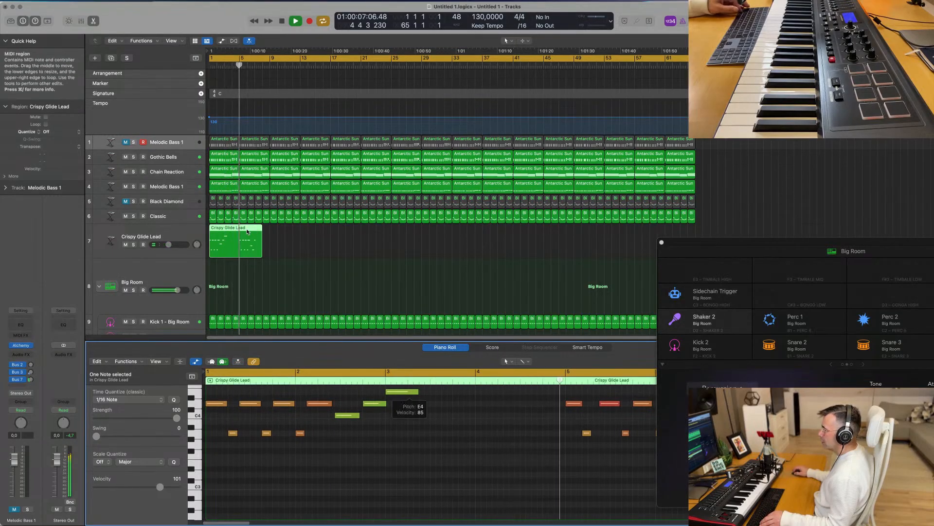
pyautogui.press('space')
pyautogui.press('space')
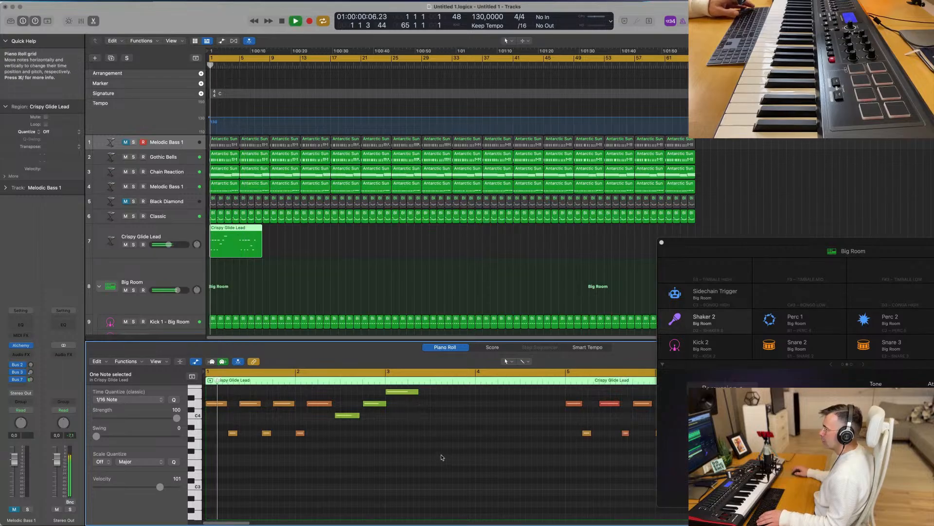
# Delete the ten notes from bar 5 onward in the Crispy Glide Lead region and restart playback.
pyautogui.hscroll(-3, 441, 455)
pyautogui.scroll(2, 441, 456)
pyautogui.moveTo(422, 425); pyautogui.dragTo(560, 484)
pyautogui.press('Delete')
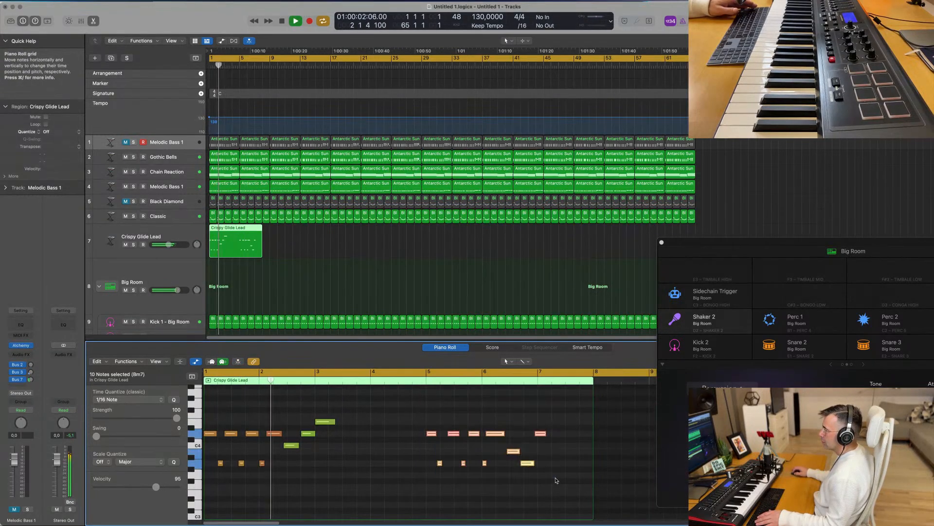
pyautogui.press('space')
pyautogui.press('space')
# Select the Crispy Glide Lead track and open its Alchemy instrument, playing the song from the start.
pyautogui.click(114, 242)
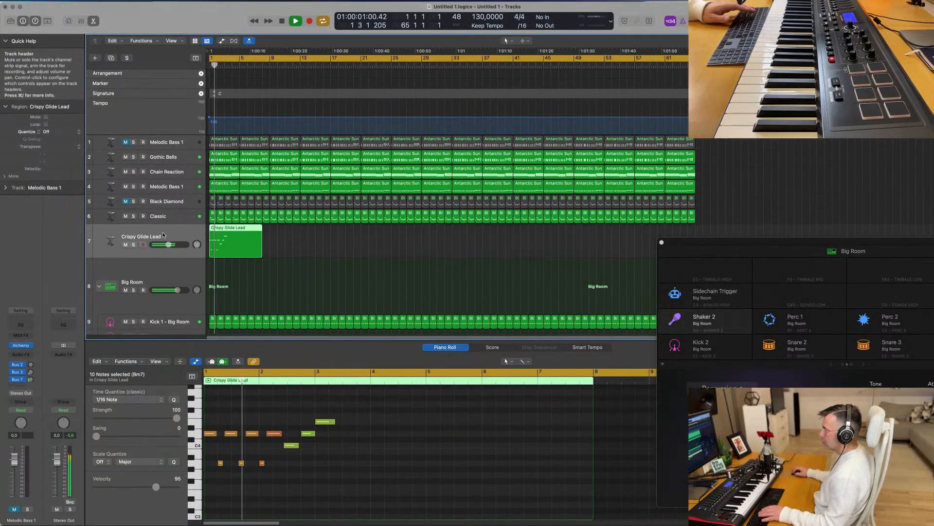
pyautogui.press('space')
pyautogui.press('space')
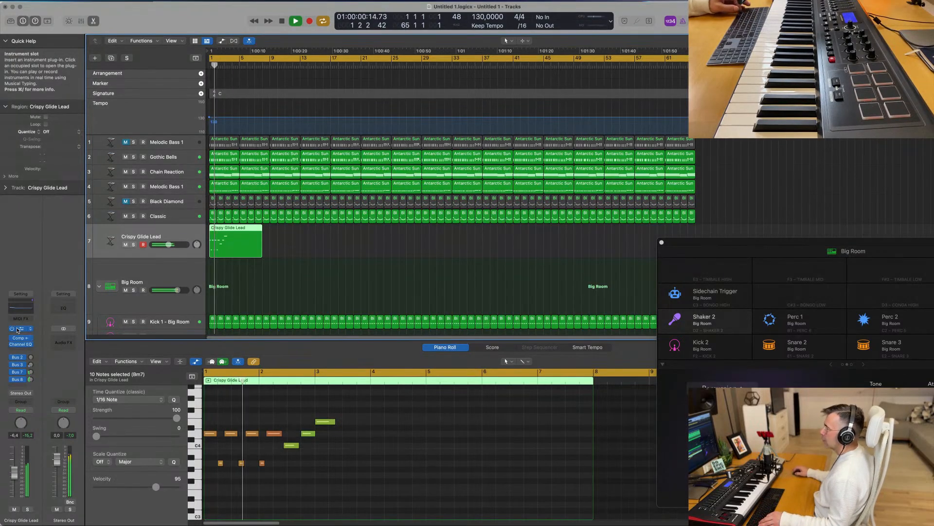
pyautogui.press('space')
pyautogui.click(17, 328)
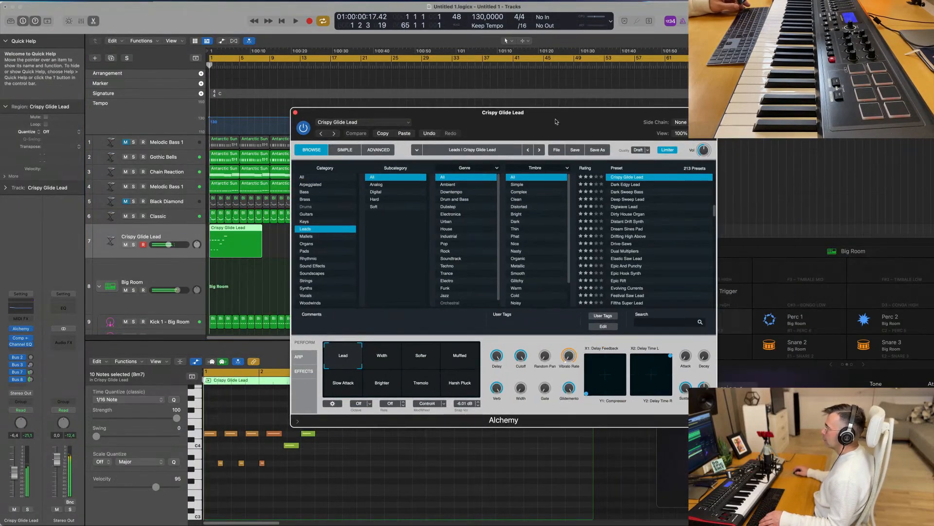
pyautogui.press('space')
# Audition Alchemy's Width, Softer, Muffled, Slow Attack, Brighter, Harsh Pluck and Tremolo performance snapshots on the lead melody.
pyautogui.click(395, 359)
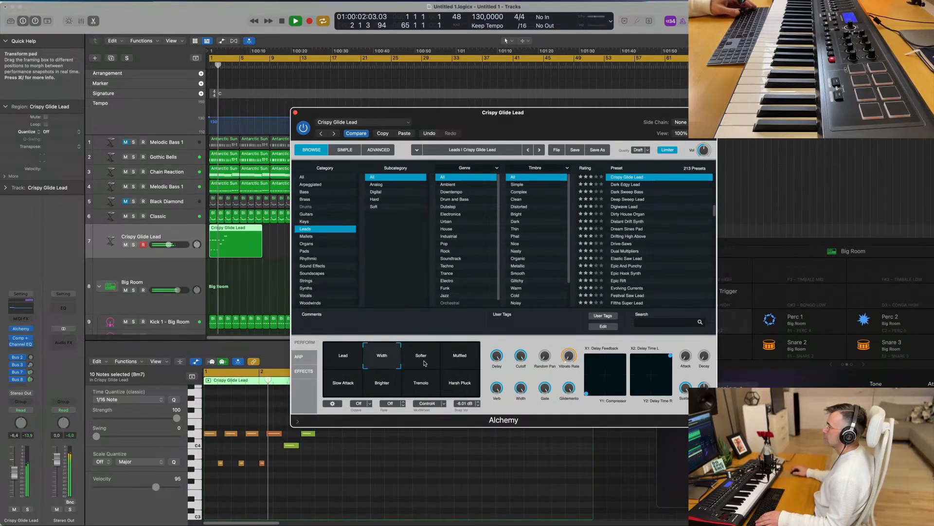
pyautogui.click(428, 360)
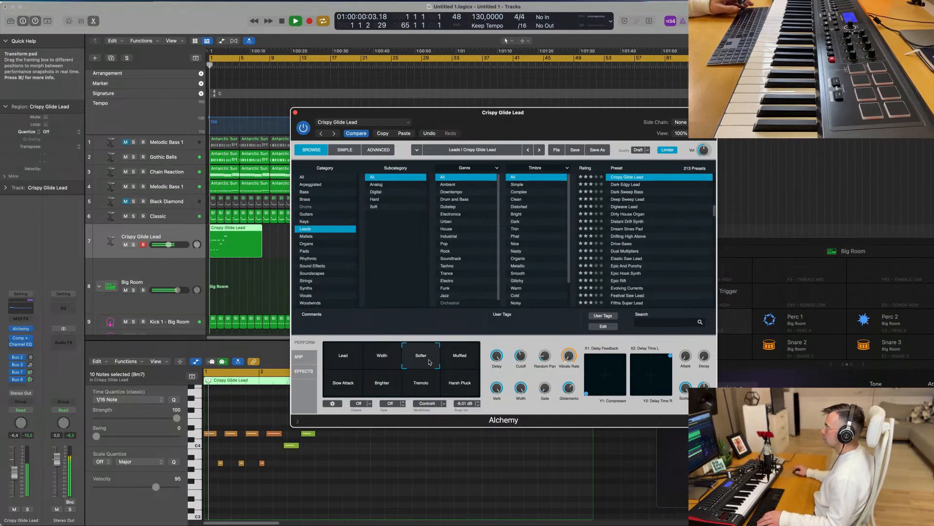
pyautogui.click(460, 360)
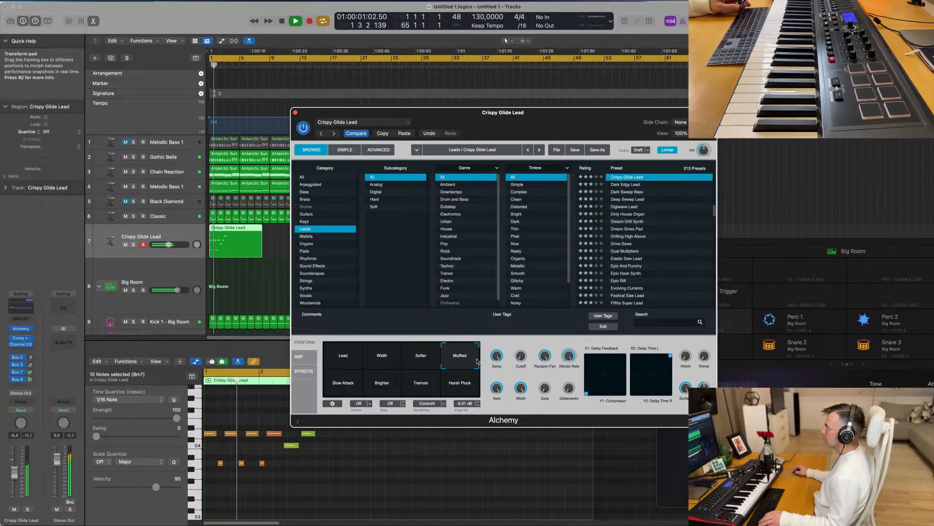
pyautogui.click(346, 384)
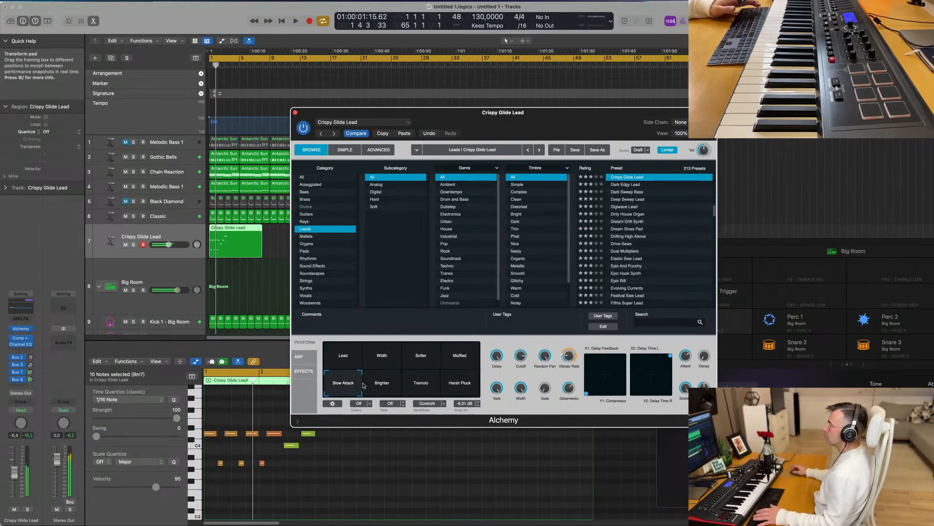
pyautogui.click(392, 385)
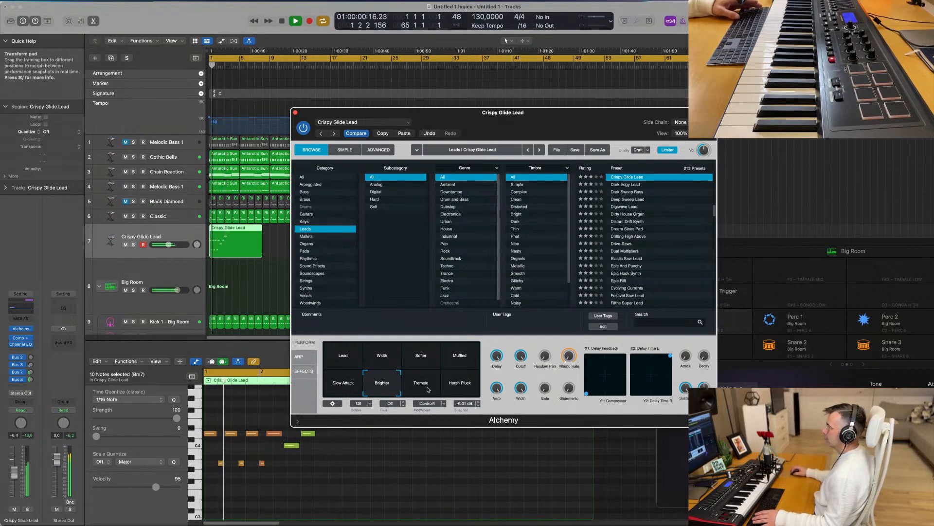
pyautogui.click(457, 387)
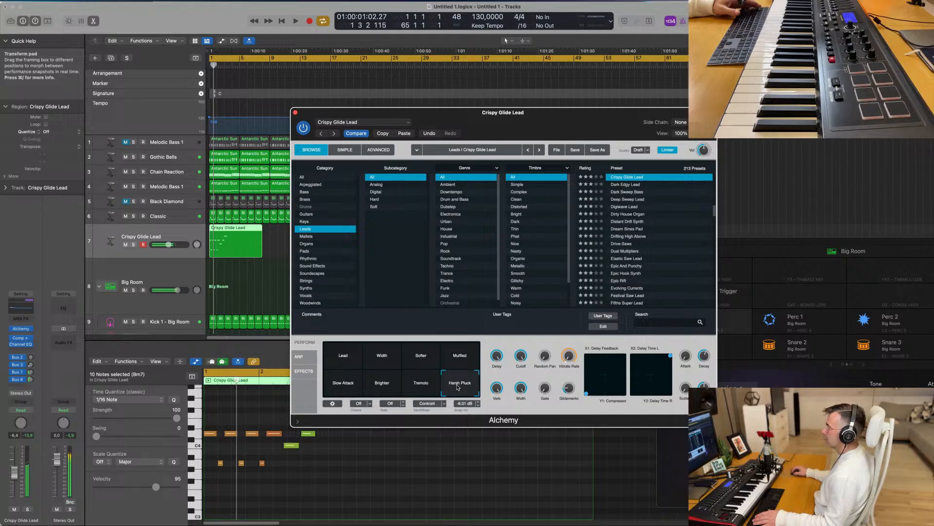
pyautogui.click(424, 390)
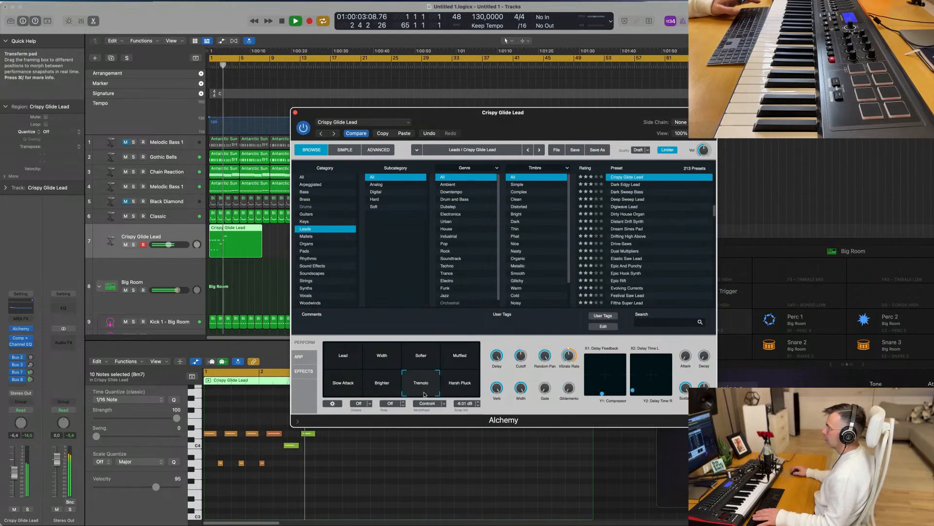
# Compare the Slow Attack, Brighter and Lead performance snapshots during playback and settle on Lead.
pyautogui.click(342, 387)
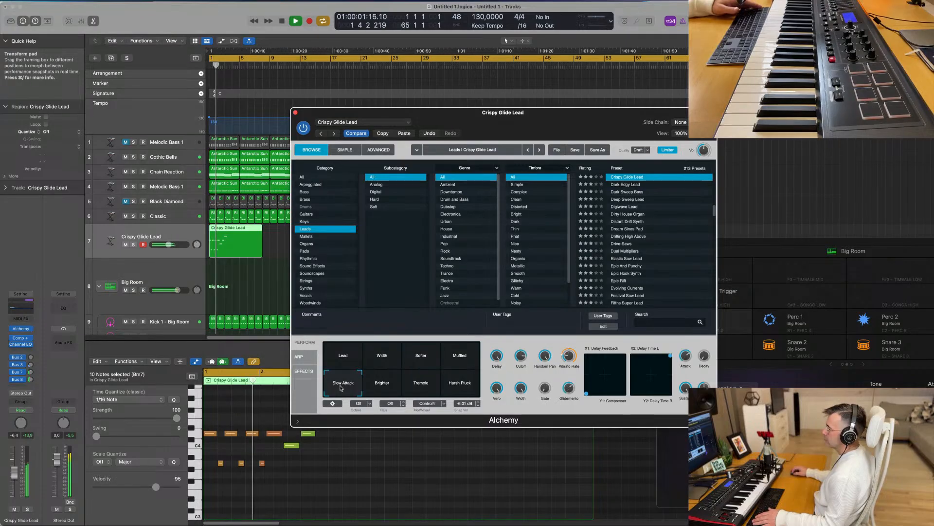
pyautogui.click(379, 385)
pyautogui.click(347, 362)
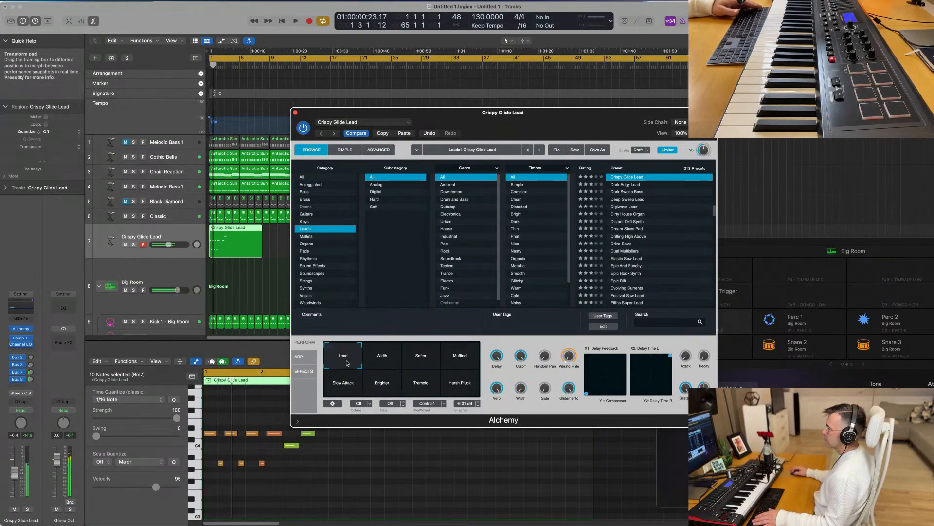
pyautogui.click(378, 381)
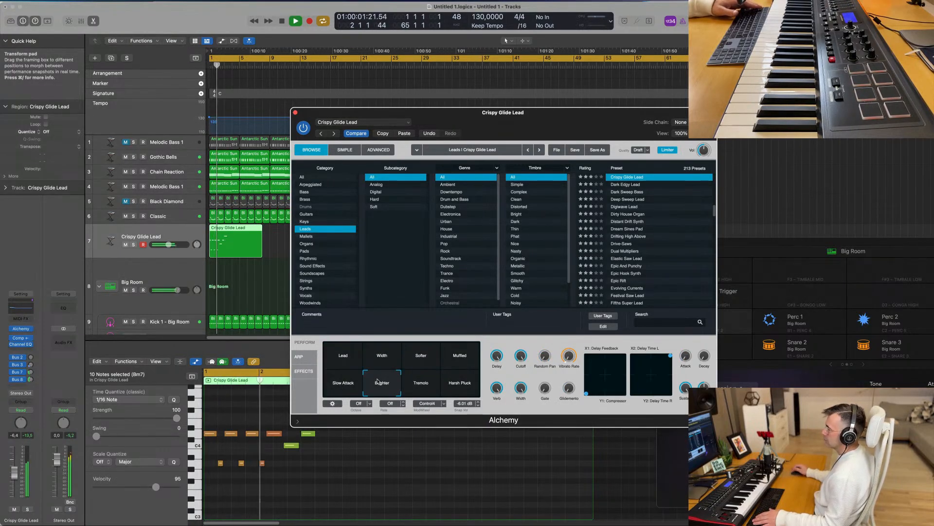
pyautogui.click(350, 358)
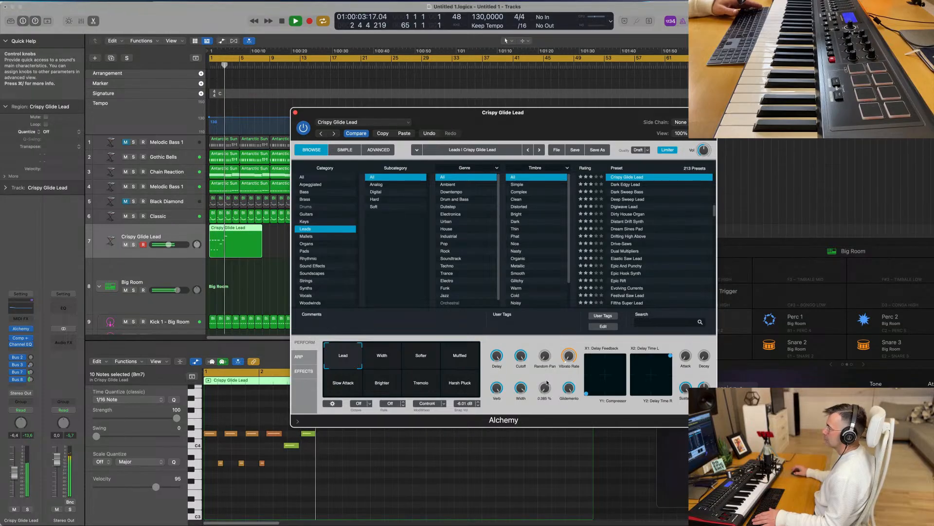
# Adjust the Gate and Random Pan controls of the lead sound by ear and close Alchemy.
pyautogui.moveTo(546, 383); pyautogui.dragTo(544, 389)
pyautogui.press('Return')
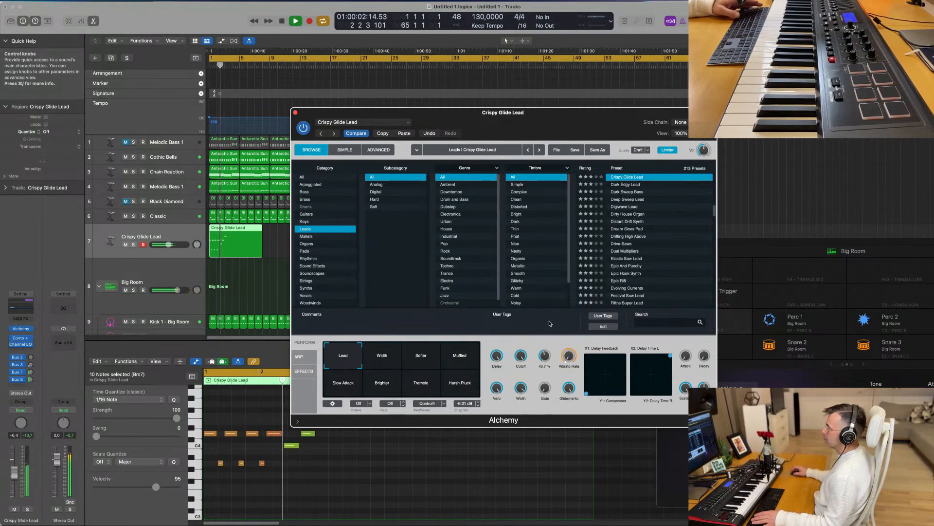
pyautogui.moveTo(545, 360); pyautogui.dragTo(545, 373)
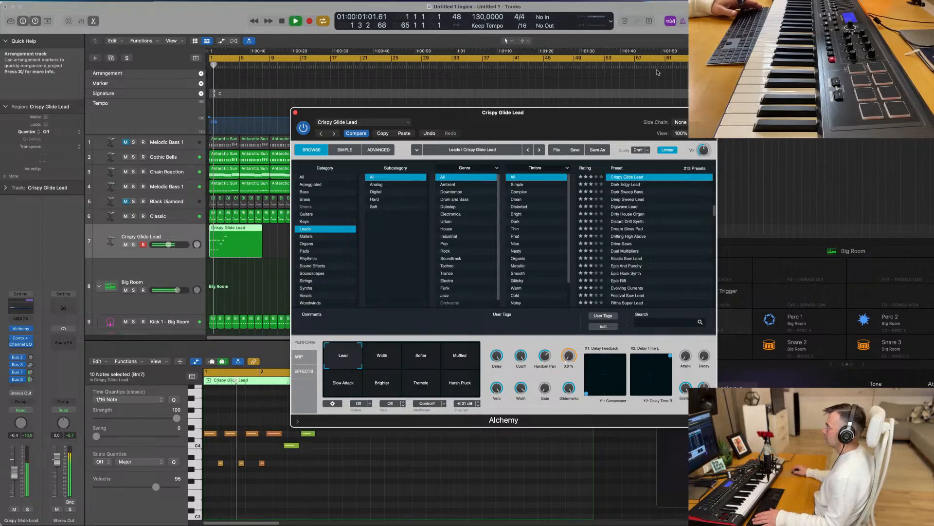
pyautogui.moveTo(302, 112); pyautogui.dragTo(390, 96)
pyautogui.click(382, 97)
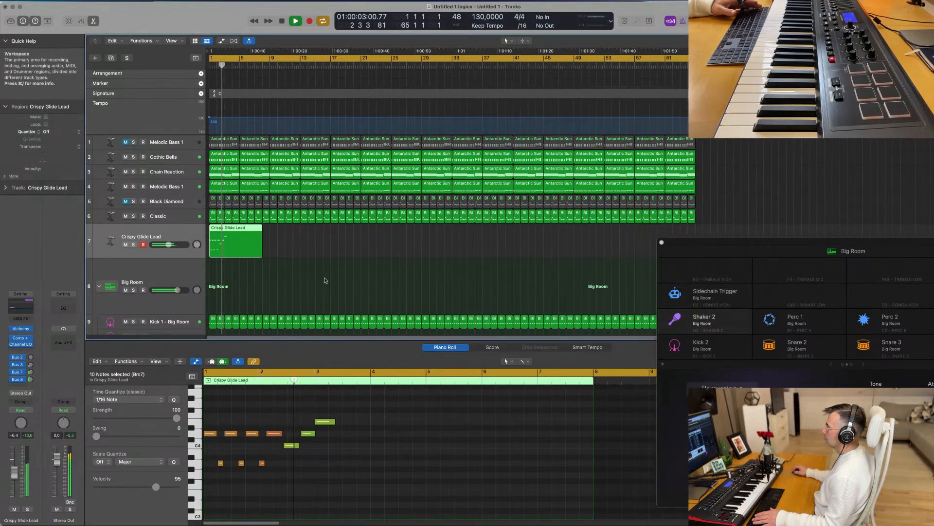
# Try to move the Crispy Glide Lead region onto the Black Diamond track at bar 33, and undo the move.
pyautogui.click(302, 273)
pyautogui.click(237, 233)
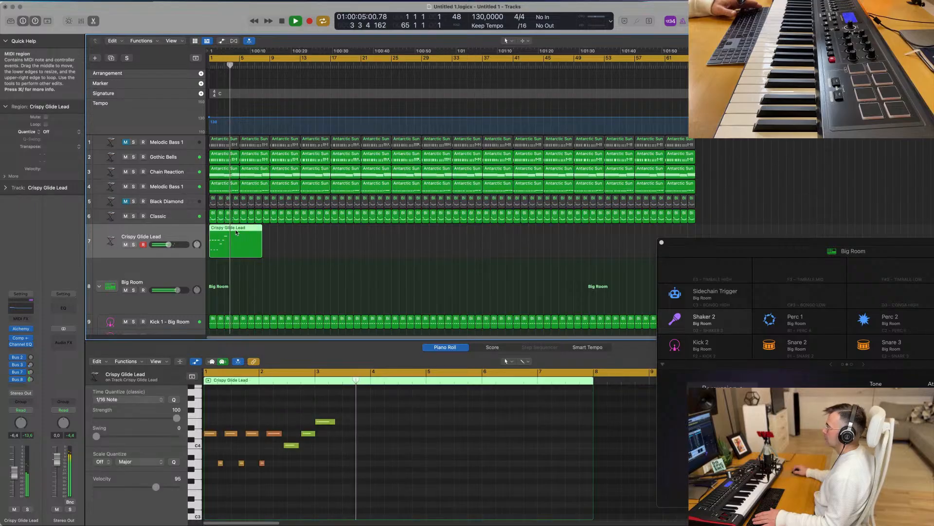
pyautogui.moveTo(242, 233); pyautogui.dragTo(482, 204)
pyautogui.click(482, 203)
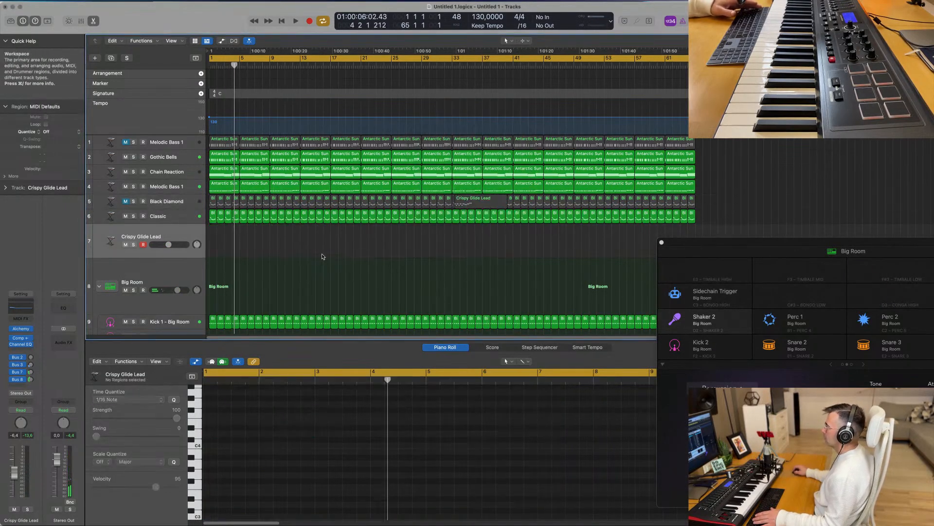
pyautogui.press('super+z')
# Play the arrangement with the Crispy Glide Lead region deselected and mute the Chain Reaction track.
pyautogui.click(302, 256)
pyautogui.press('space')
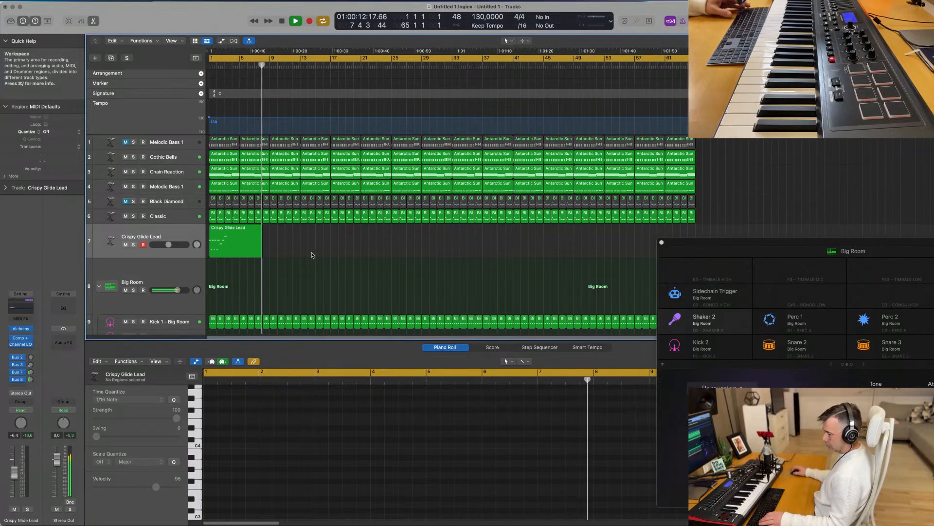
pyautogui.click(125, 172)
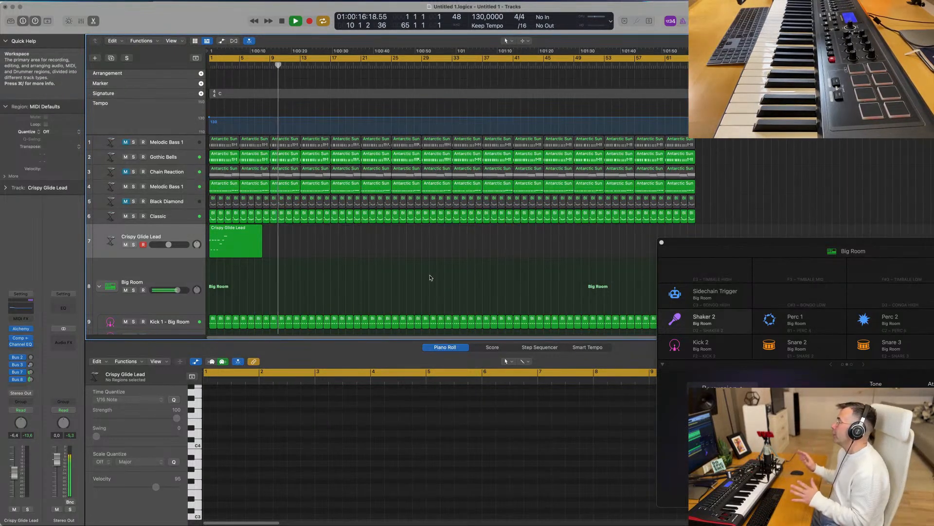